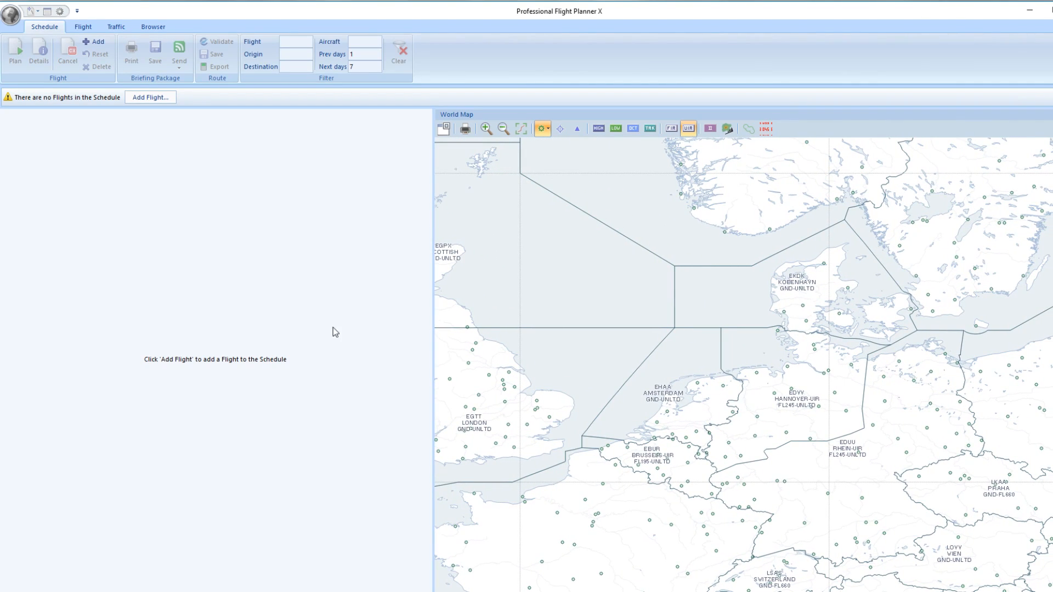
Step: Open the aircraft database and bring up the N409MC Boeing 747-400F record in the aircraft editor
click(18, 20)
mouse_move(55, 71)
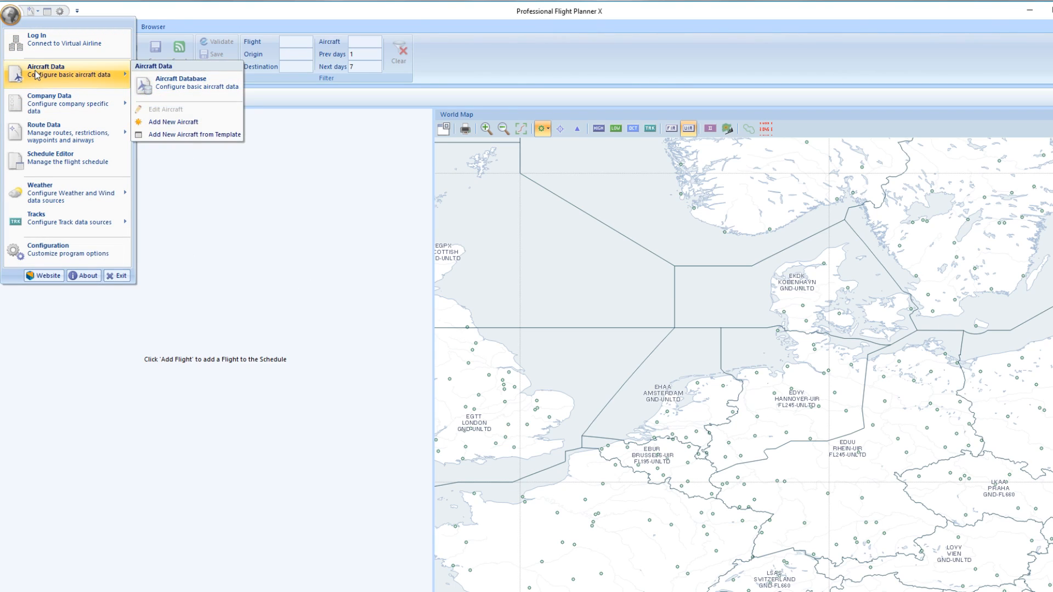
click(169, 81)
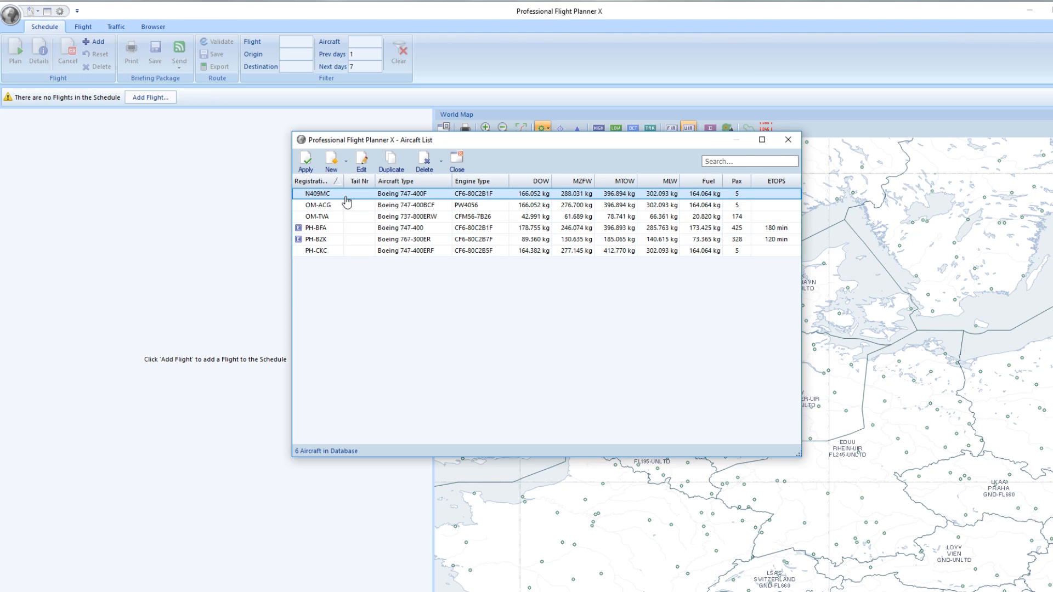
click(361, 164)
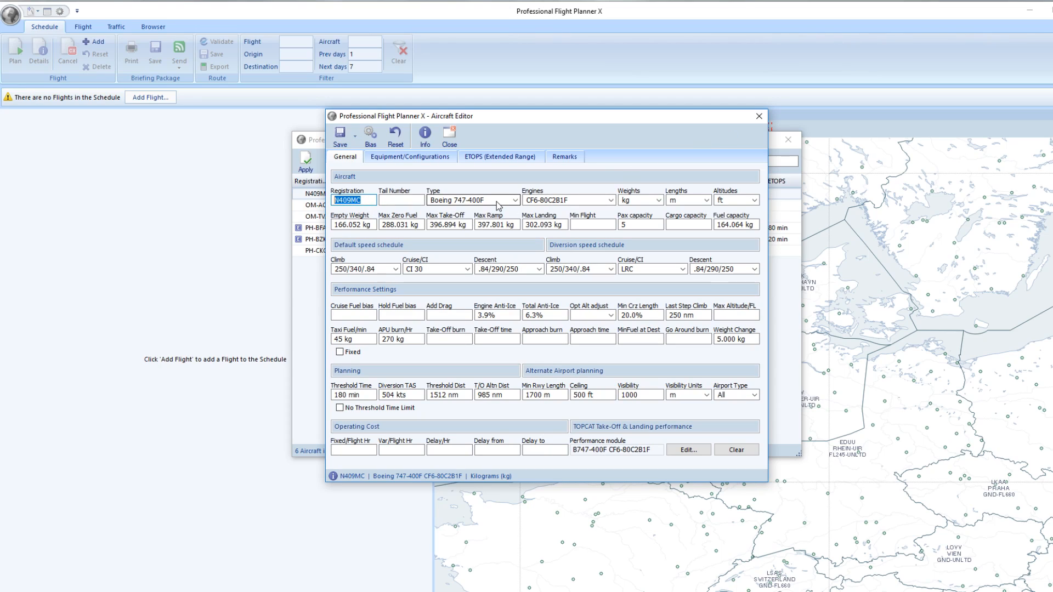
Step: Review N409MC's engine type, cruise cost index and equipment settings, and close the aircraft editor and list without changes
click(573, 202)
click(574, 202)
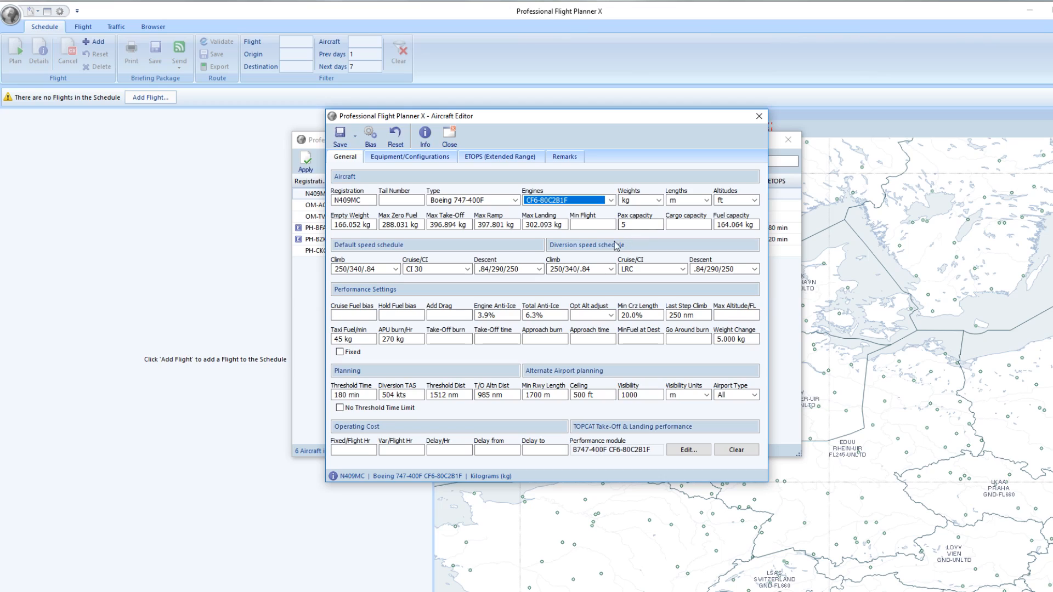
click(430, 268)
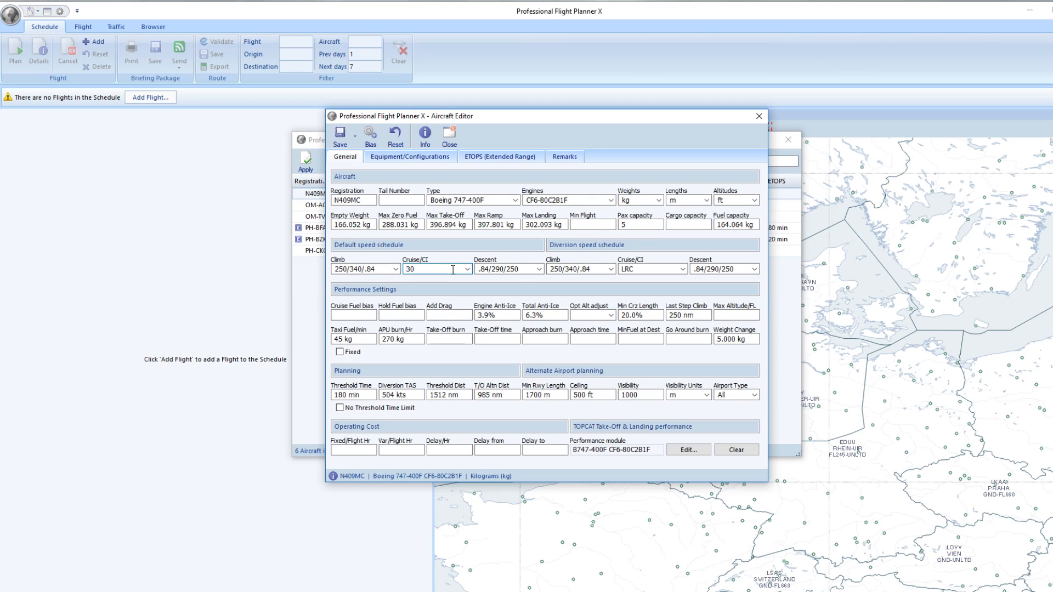
double_click(421, 270)
drag(428, 269, 397, 272)
click(434, 272)
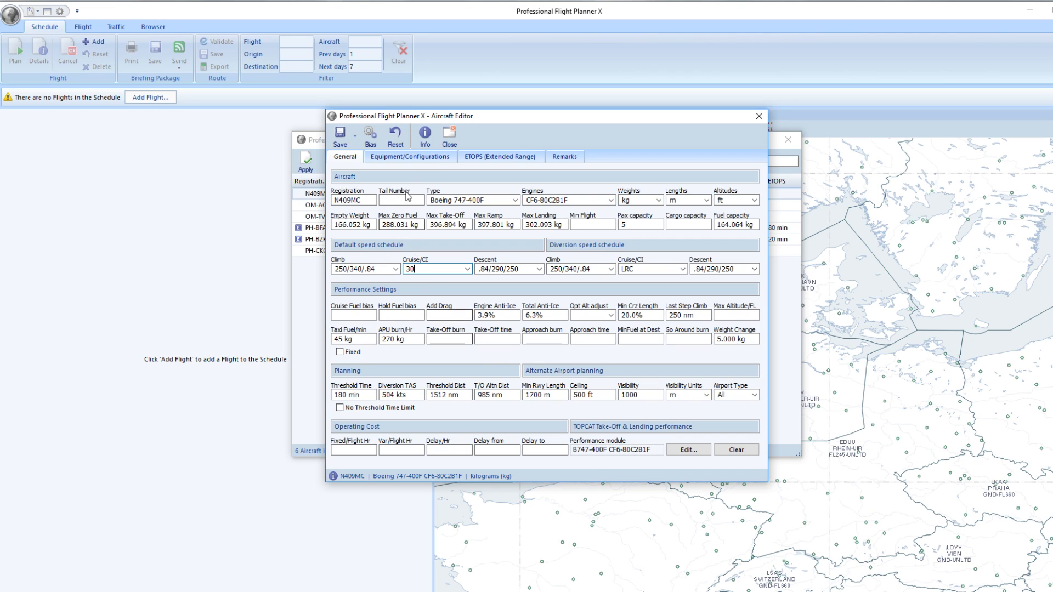
click(411, 156)
click(345, 156)
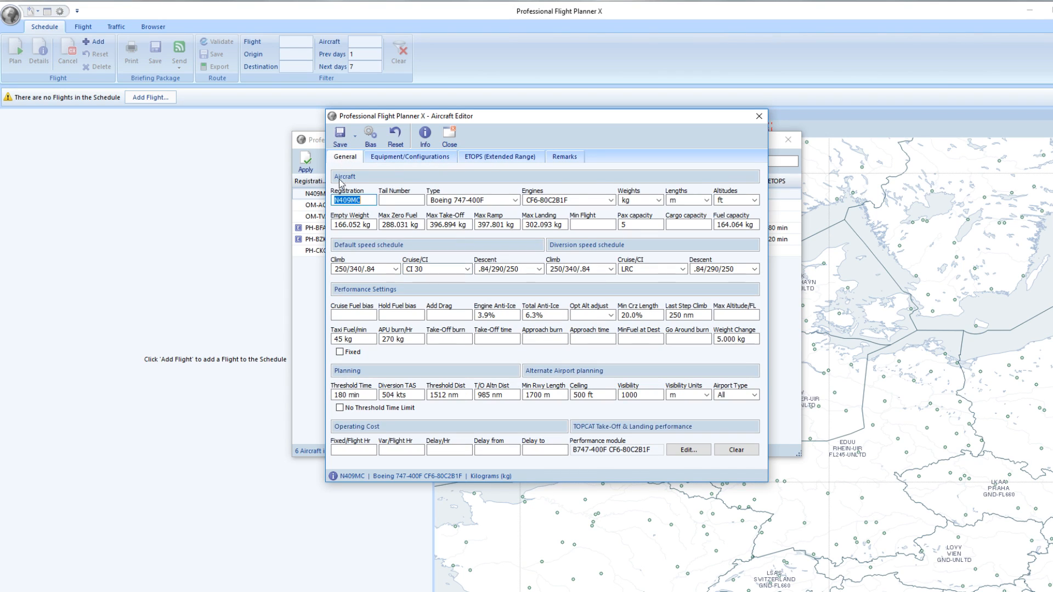
click(760, 117)
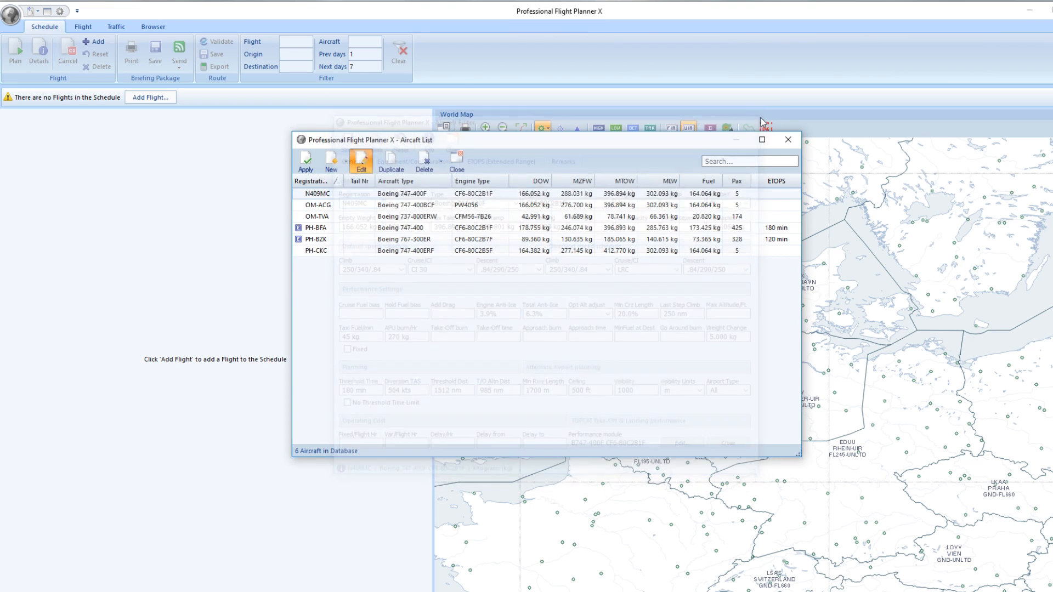
click(788, 139)
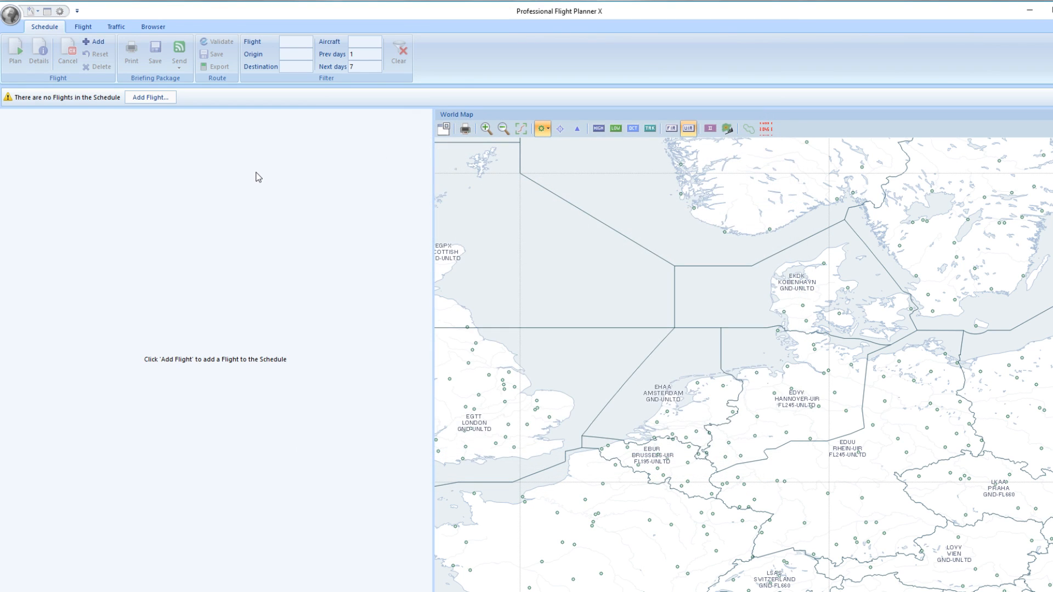
Step: Add a new flight to the schedule with flight number 5Y 5421
click(150, 99)
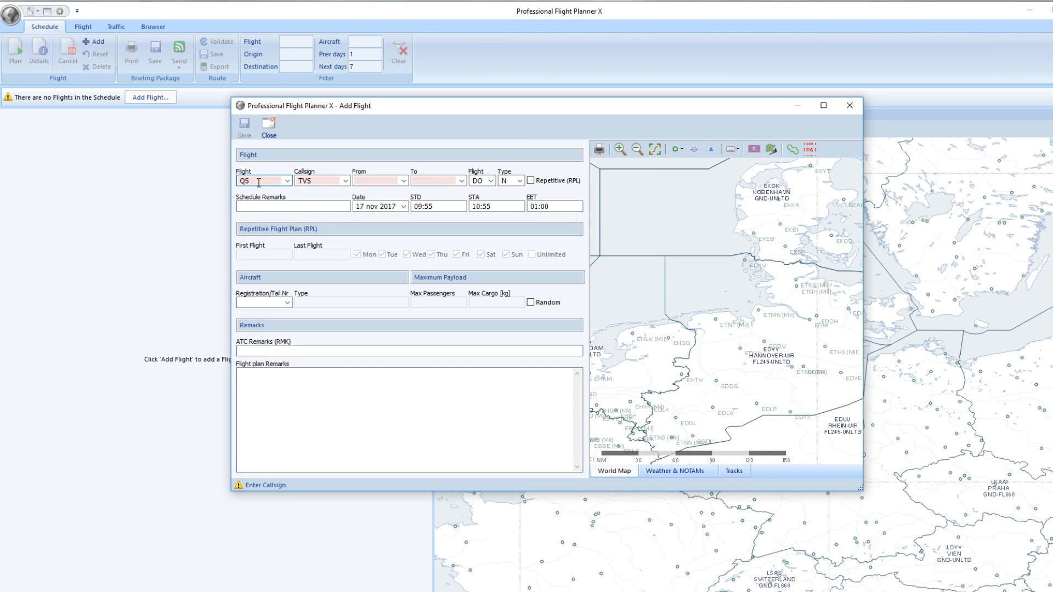
drag(256, 183, 229, 183)
text(5Y)
drag(250, 181, 244, 183)
click(248, 183)
text(5421)
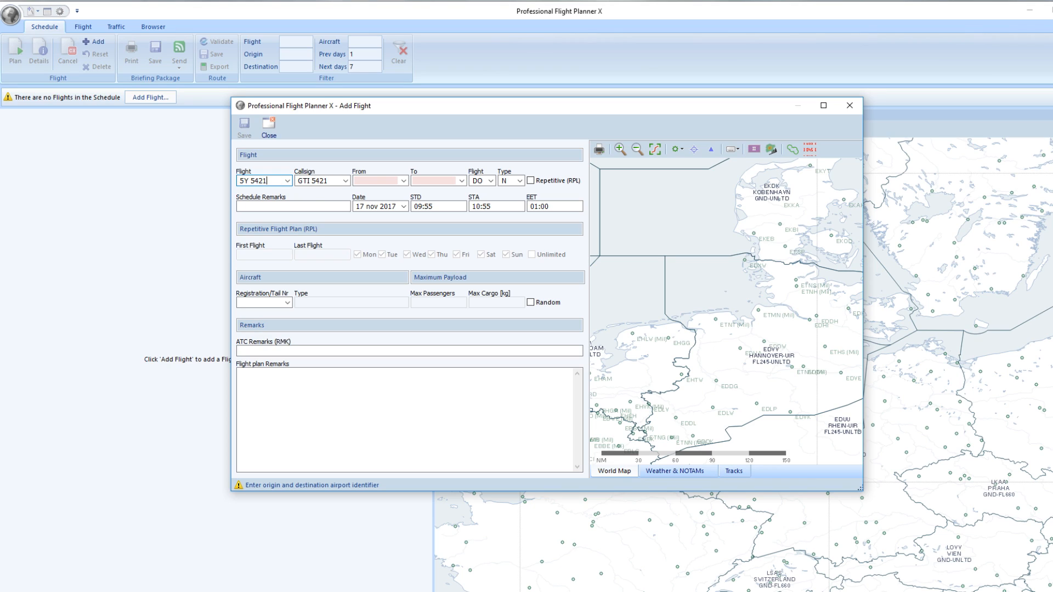
Step: Try alternative letter endings D and TU in the flight's callsign, keeping GTI 5421
click(327, 181)
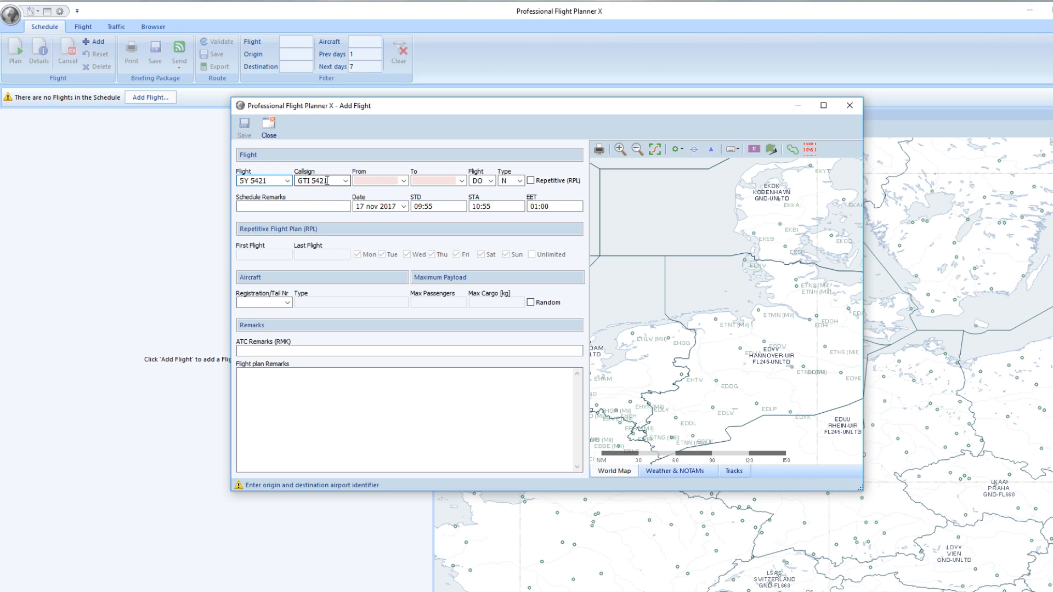
double_click(311, 183)
click(328, 181)
drag(328, 183, 321, 182)
text(D)
drag(327, 181, 319, 181)
text(TU)
drag(331, 184, 323, 182)
Step: Set the flight's origin to EHAM and its destination to EVRA
click(367, 182)
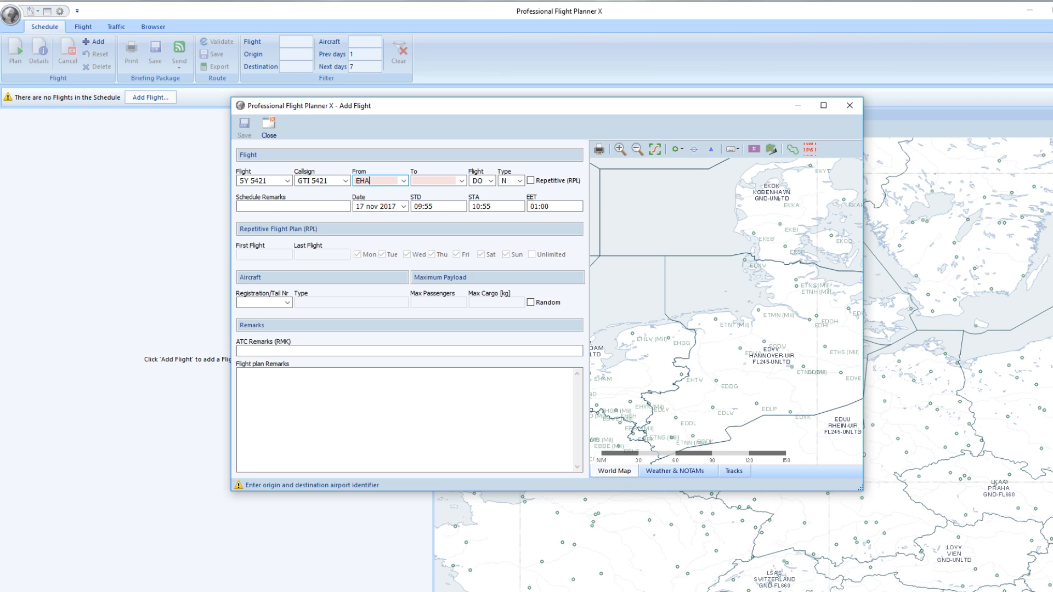
click(424, 184)
text(EVRA)
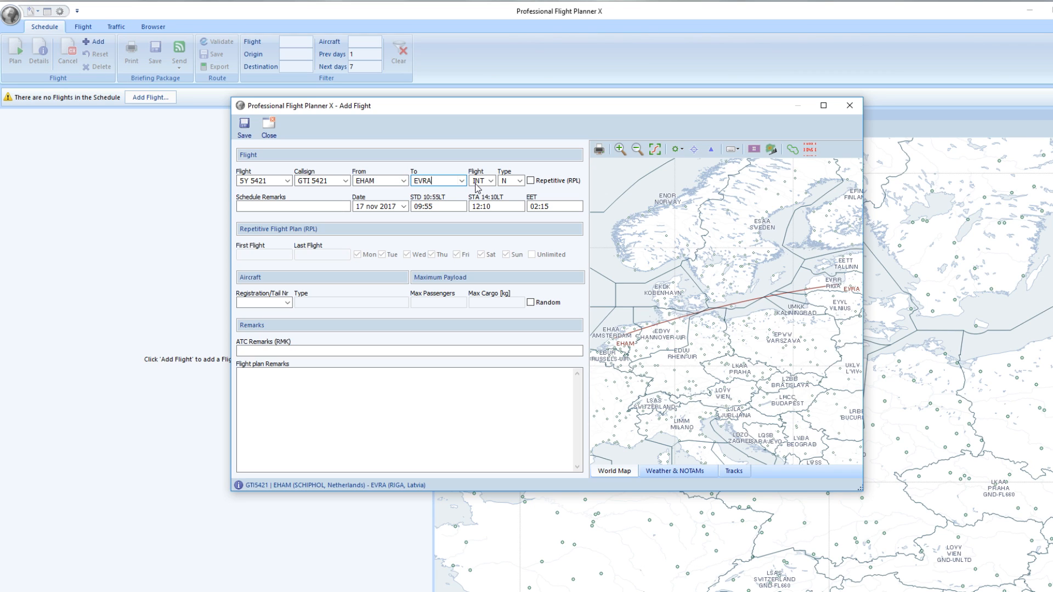
Step: Keep the flight category as INT and set the flight type to S, Scheduled Air Service
click(489, 181)
click(490, 202)
click(519, 181)
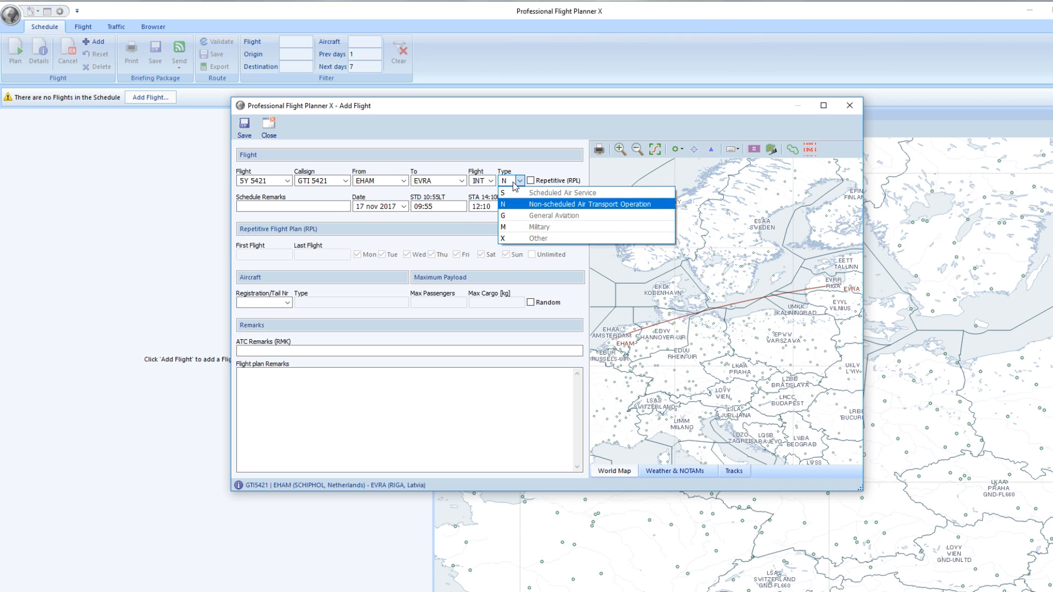
click(560, 193)
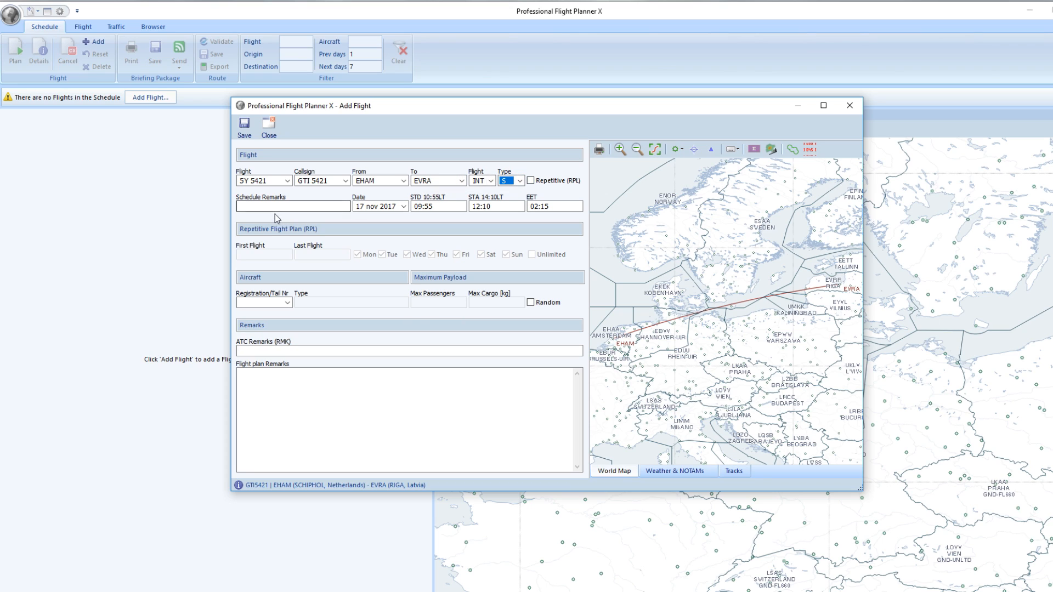
Step: Keep the flight date at 17 November 2017 and set the scheduled departure time to 11:00
click(391, 208)
click(404, 207)
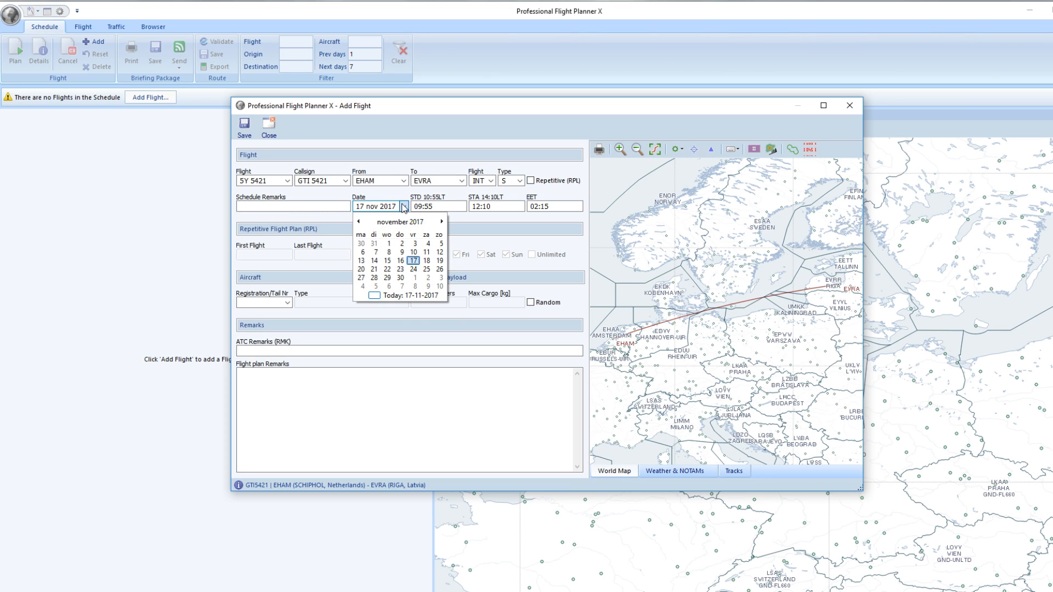
click(435, 207)
click(425, 207)
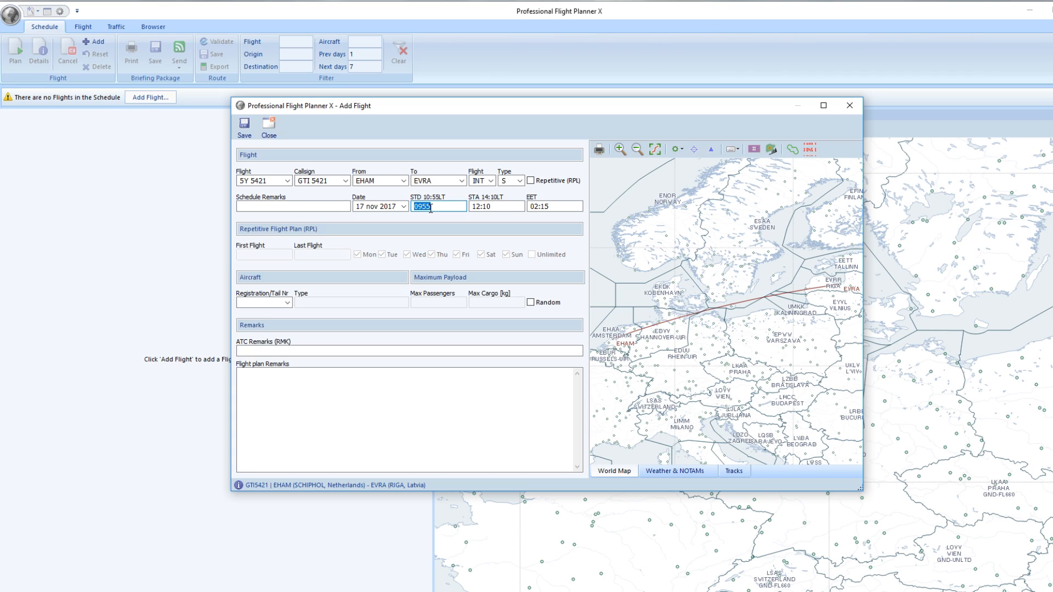
text(11:00)
click(505, 207)
click(438, 203)
click(453, 210)
double_click(453, 209)
Step: Assign aircraft N409MC to the flight, check its arrival and en-route times, and save it to the schedule
click(287, 303)
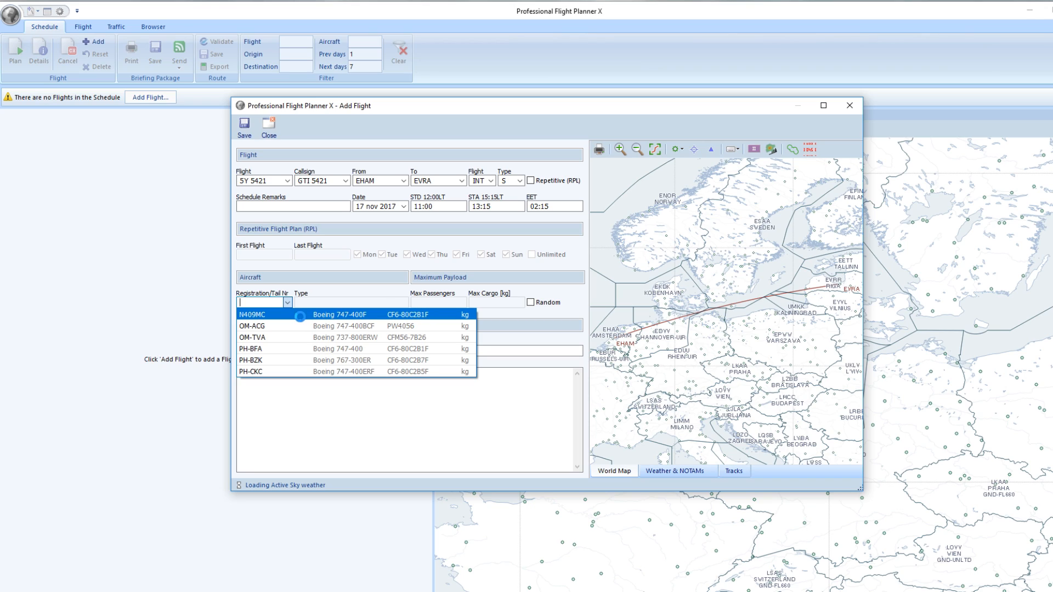
click(290, 316)
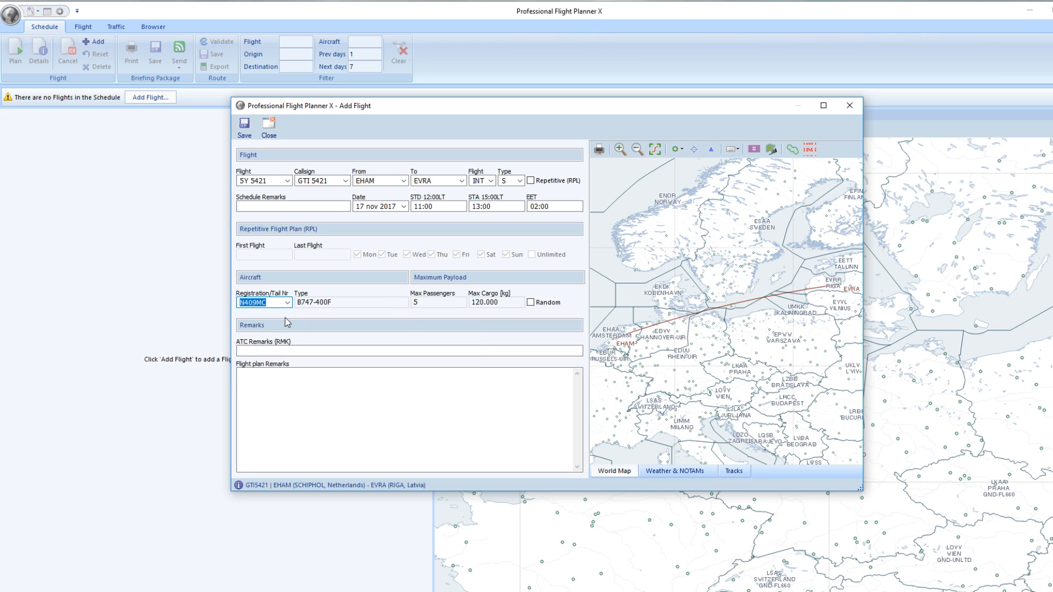
click(496, 208)
click(558, 208)
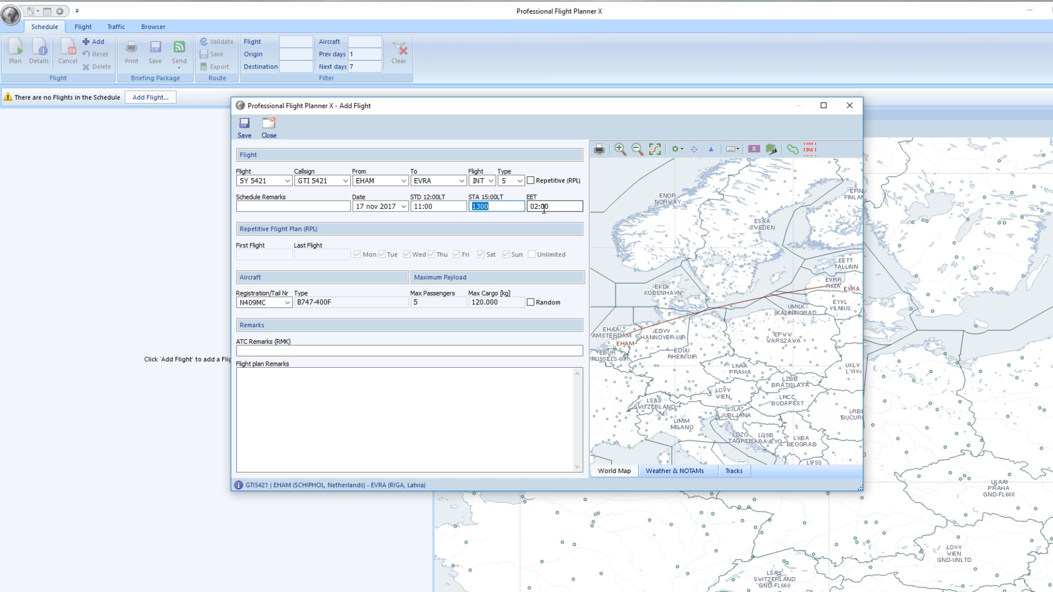
click(511, 208)
click(244, 134)
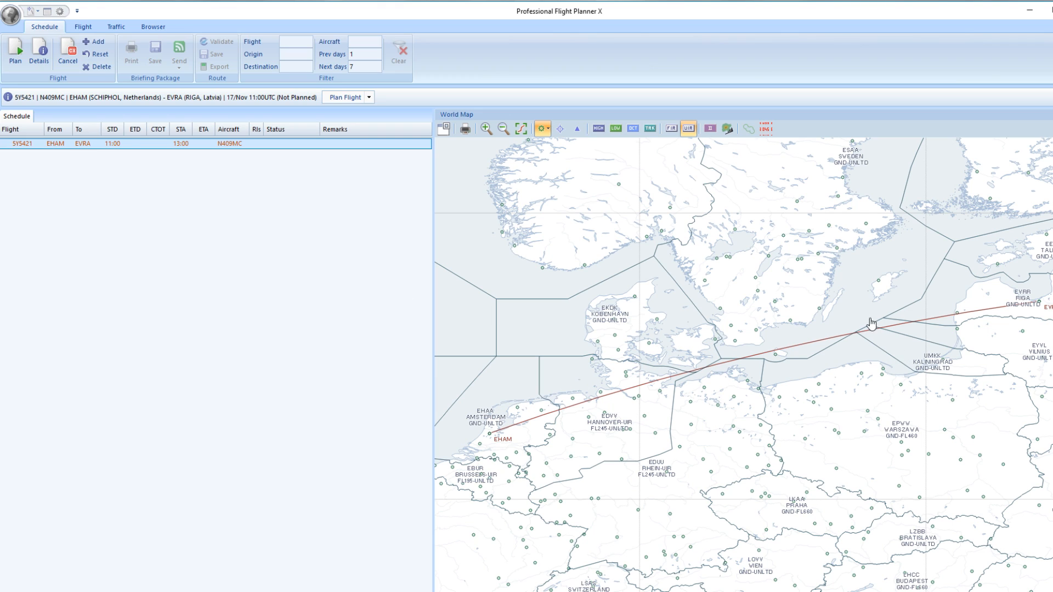
Step: Start planning flight 5Y5421 and look over its direct track from EHAM to EVRA on the world map
click(351, 95)
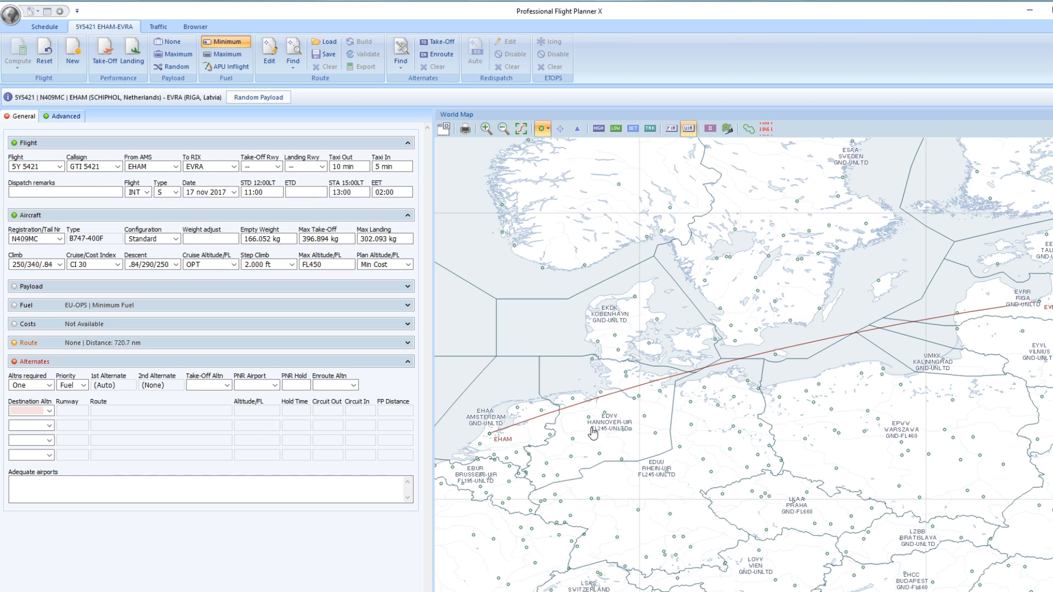
drag(588, 452, 764, 412)
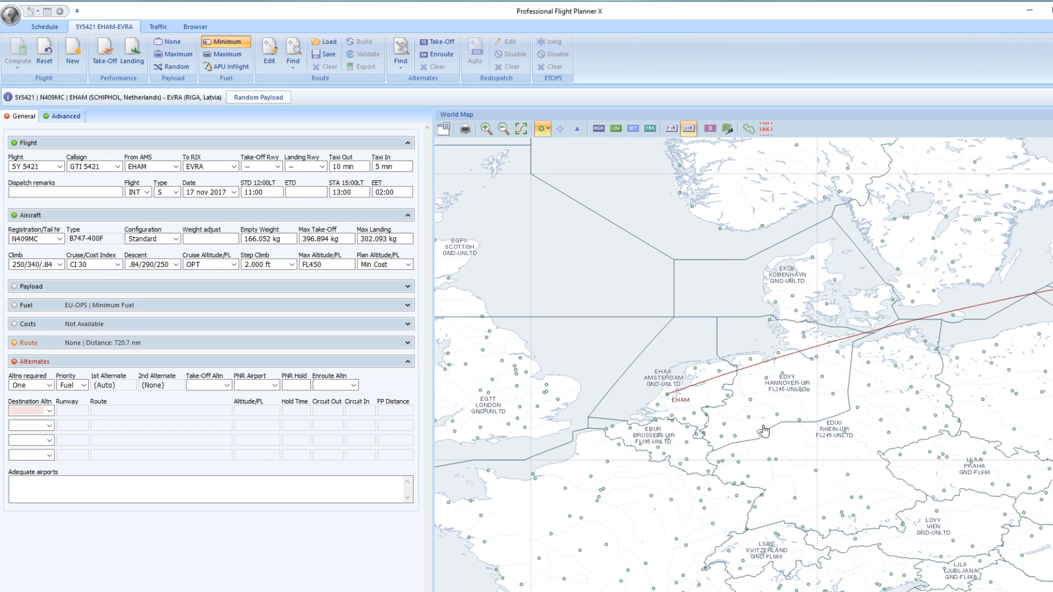
drag(978, 492, 1040, 406)
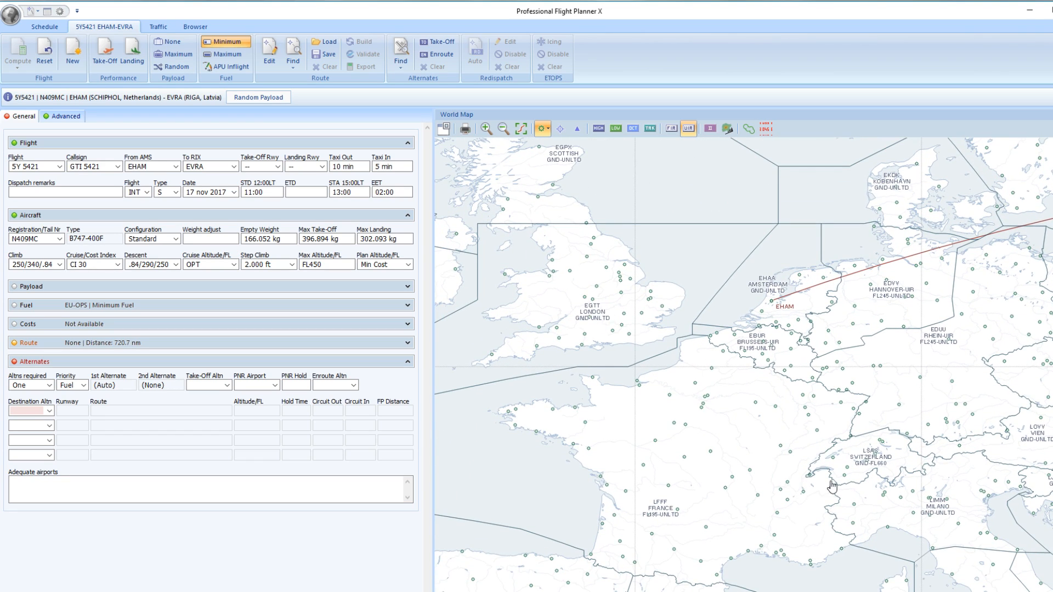
drag(913, 468, 680, 465)
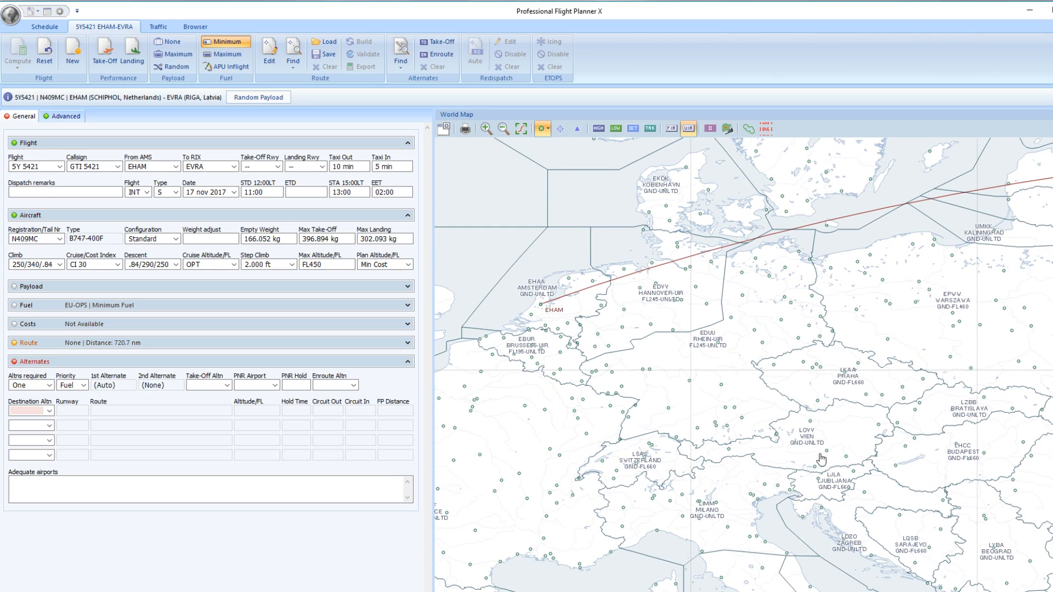
drag(889, 315, 760, 458)
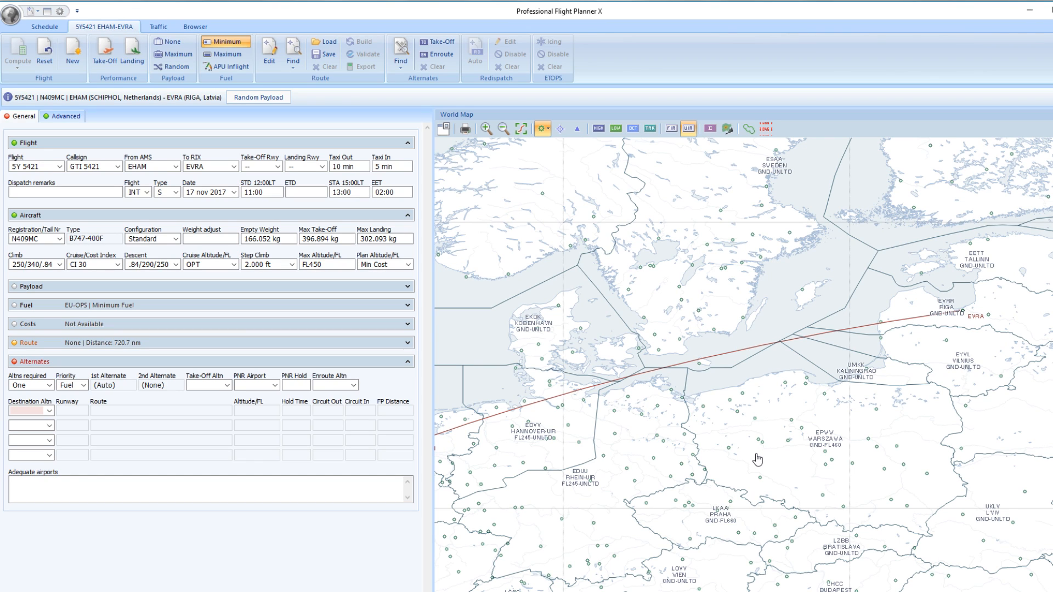
drag(758, 459, 764, 437)
scroll(782, 474, down, 1)
drag(696, 432, 715, 448)
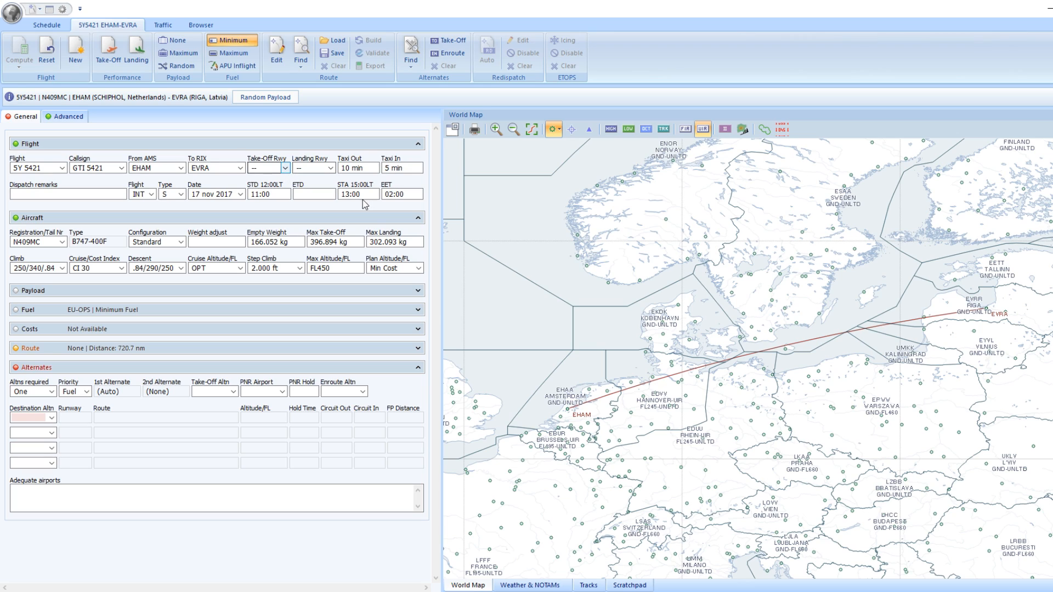
Step: Open the weather and NOTAM information, and on Flightradar24 inspect departing flights EZY48RB and KLM451 around Amsterdam Schiphol
click(524, 585)
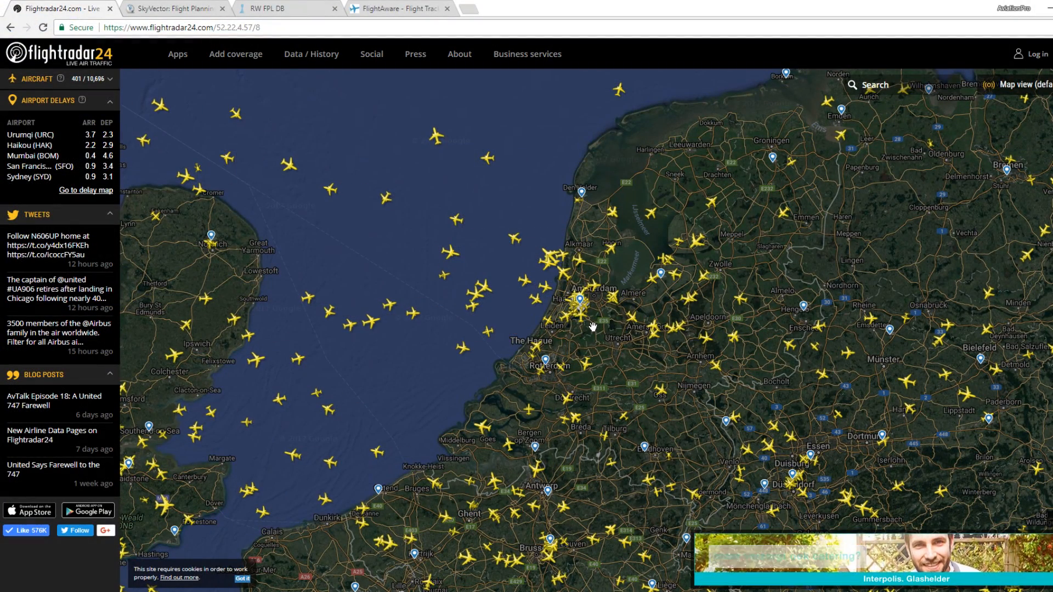
drag(609, 333, 630, 377)
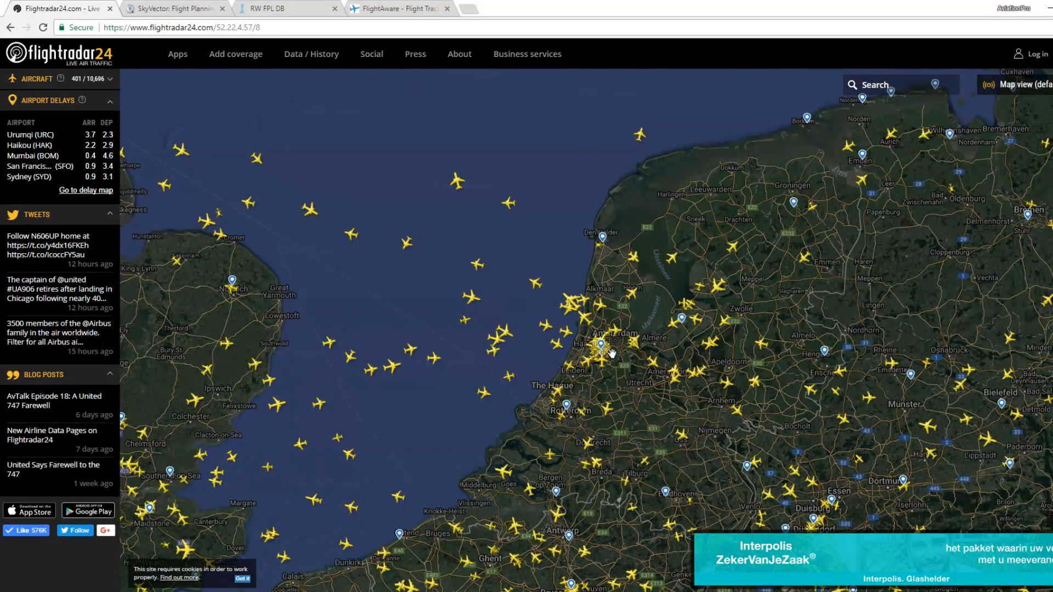
scroll(604, 336, up, 3)
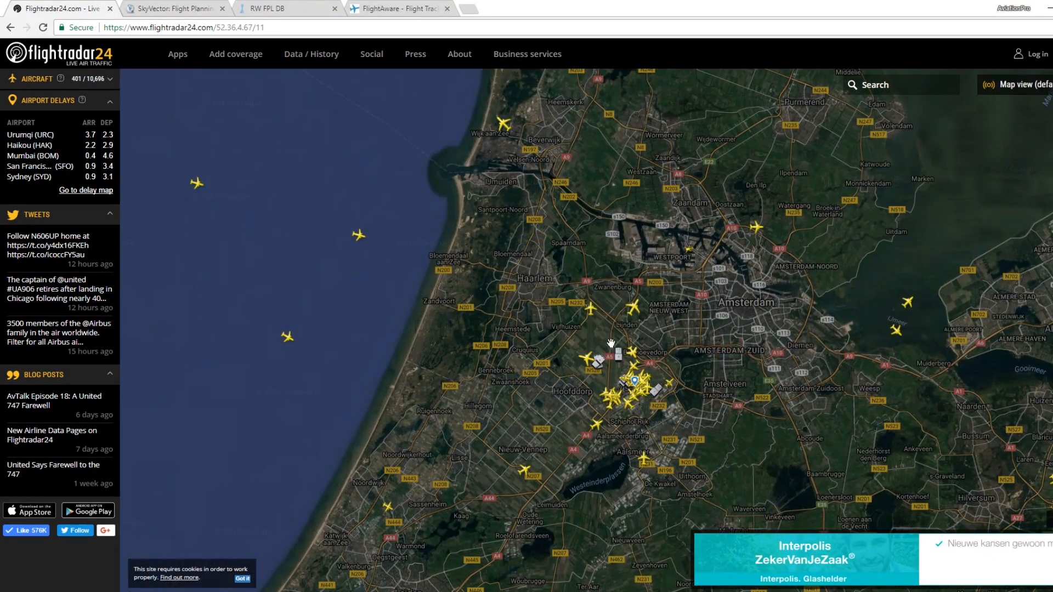
click(591, 307)
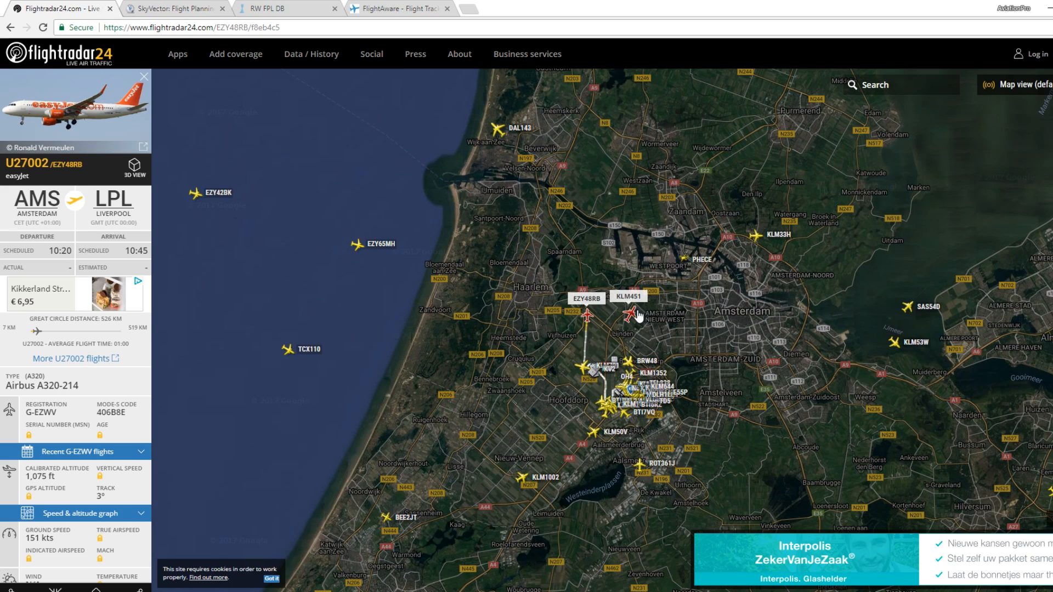
click(631, 313)
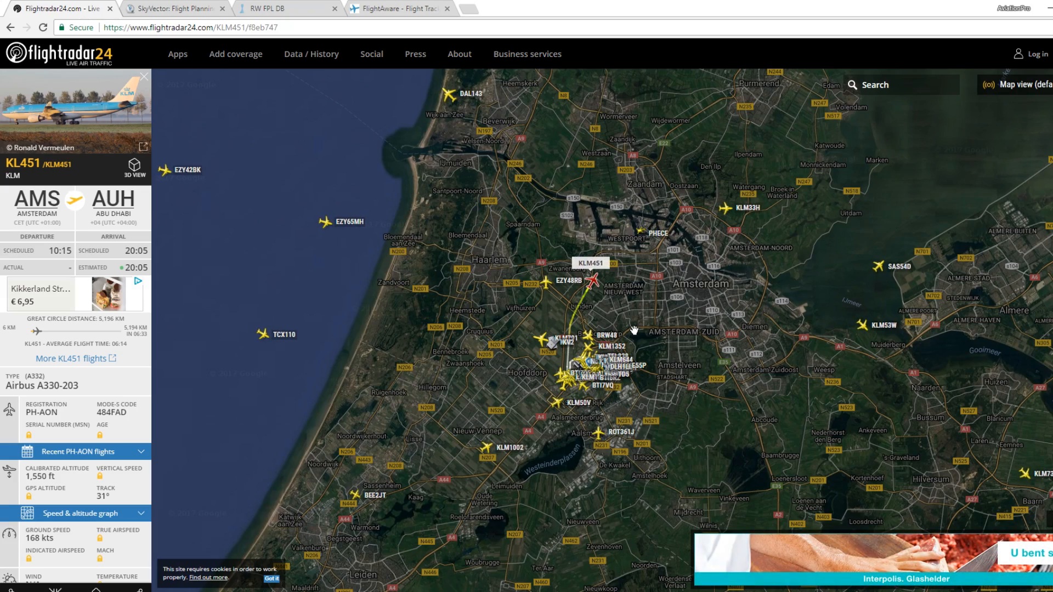
drag(654, 307, 608, 337)
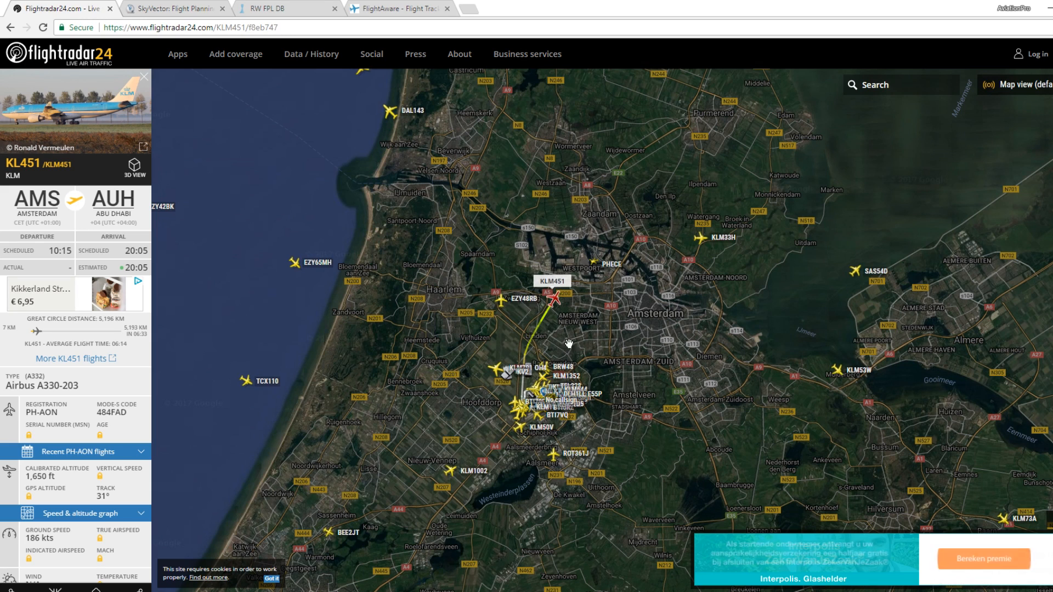
mouse_move(662, 364)
mouse_down()
mouse_move(643, 380)
mouse_move(667, 362)
mouse_up()
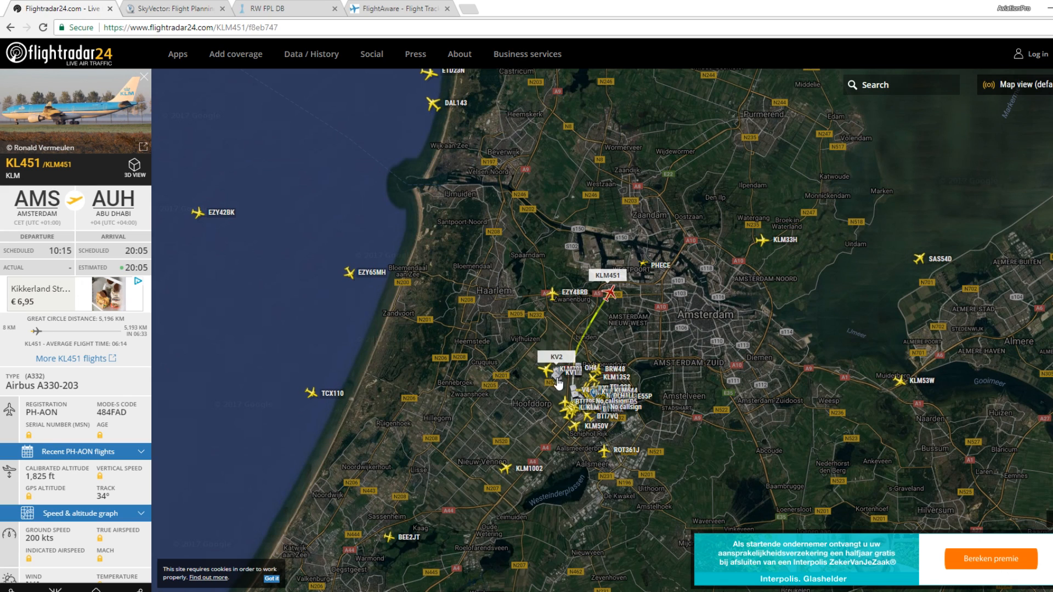
Step: Check flight EZY48RB's departure track from Schiphol, and select arriving flight BTI97T at Riga airport
click(552, 294)
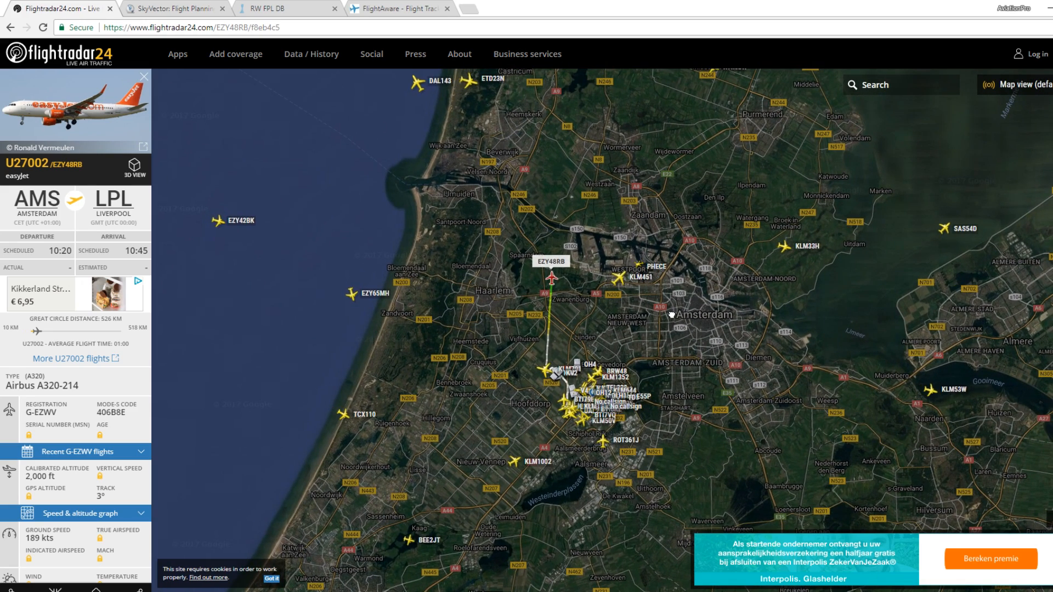
scroll(645, 324, down, 1)
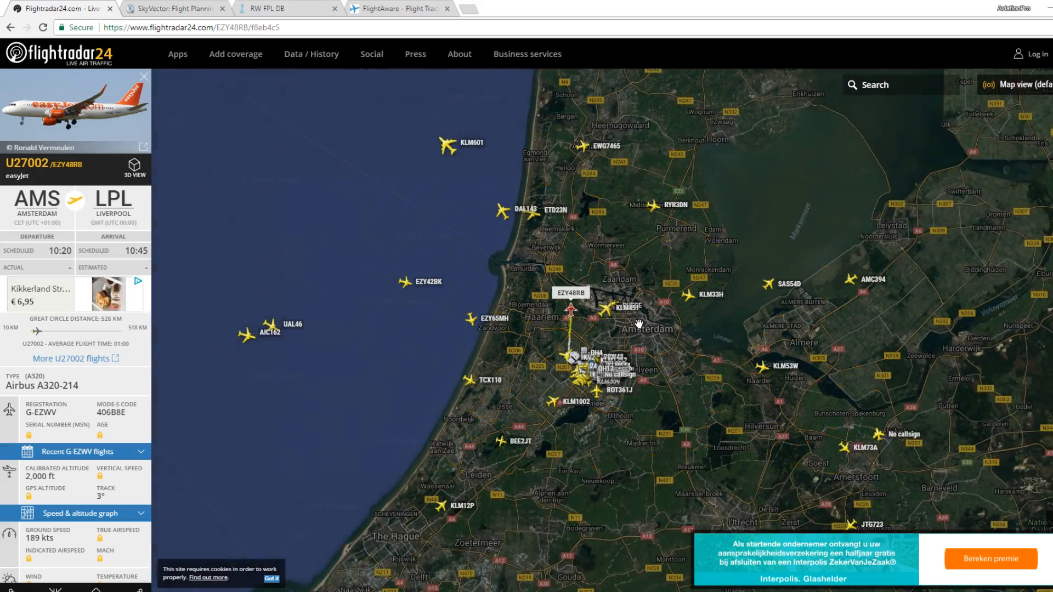
drag(795, 316, 454, 395)
scroll(453, 395, down, 2)
drag(871, 291, 431, 424)
scroll(524, 391, down, 1)
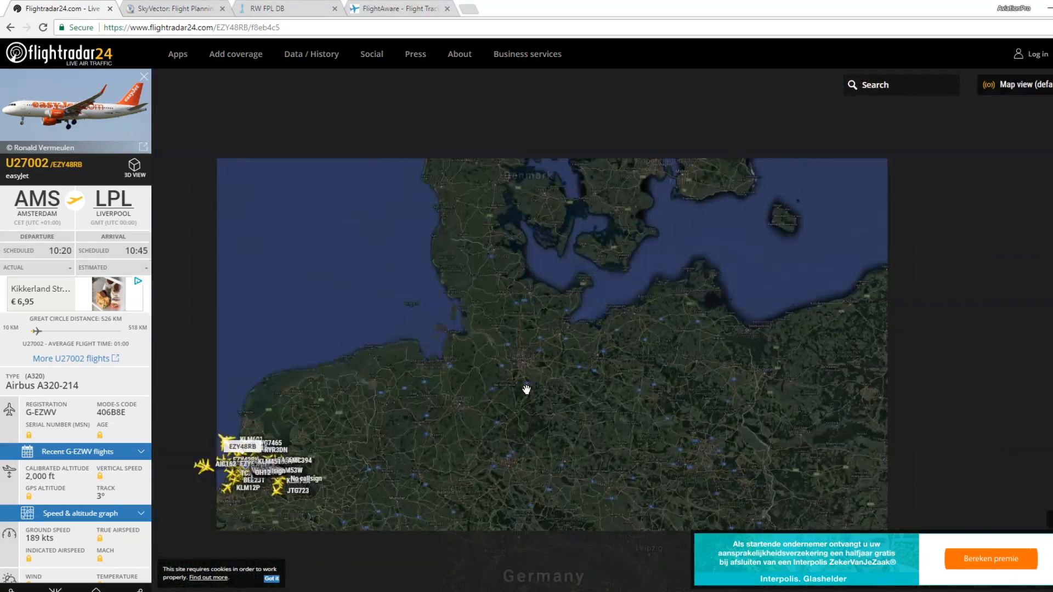
drag(684, 388, 331, 496)
drag(913, 332, 433, 536)
drag(517, 430, 629, 434)
scroll(536, 404, up, 2)
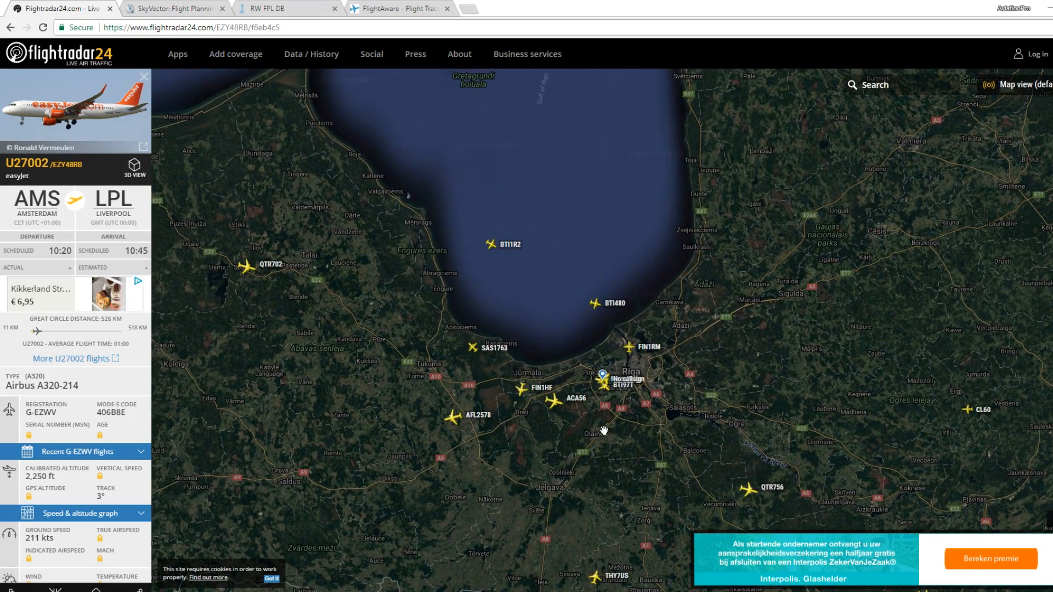
scroll(608, 408, up, 1)
click(603, 365)
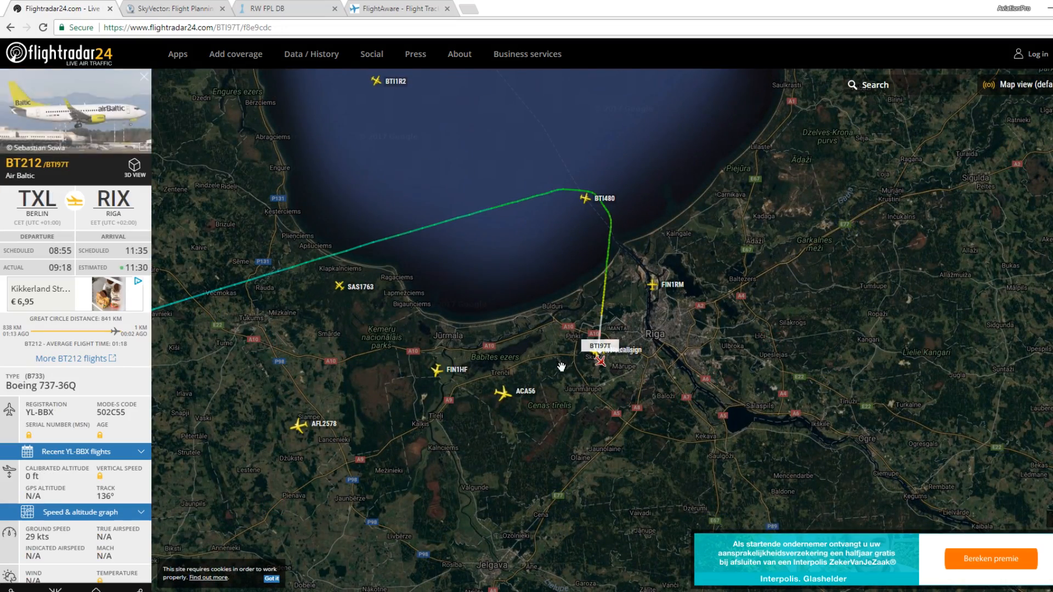
Step: Examine where flight BTI97T's landing track meets the runway at Riga airport
scroll(587, 395, up, 2)
scroll(585, 399, up, 2)
drag(649, 276, 629, 299)
scroll(629, 299, up, 4)
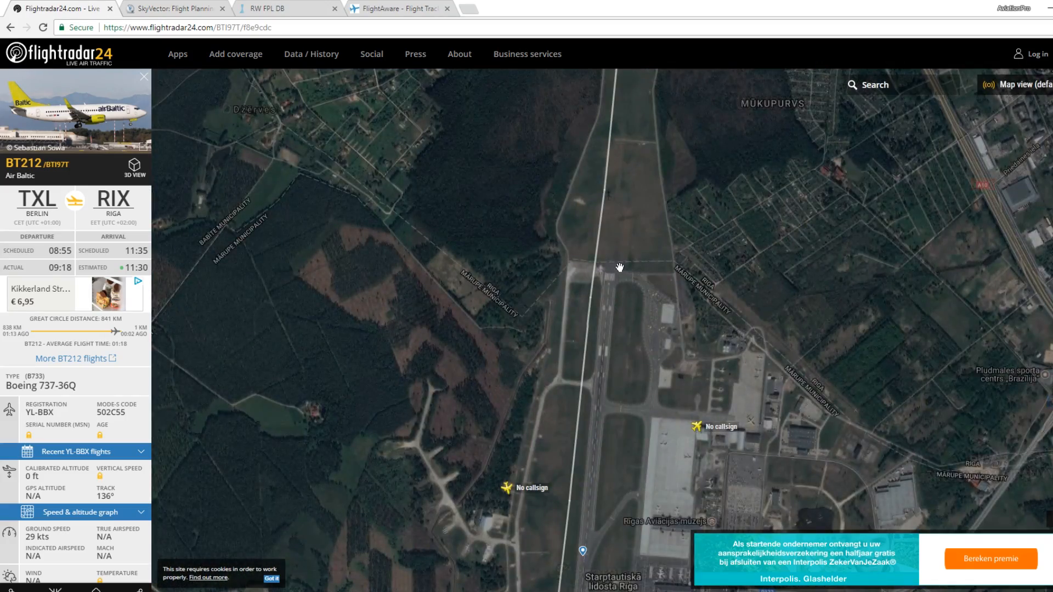
scroll(614, 304, down, 5)
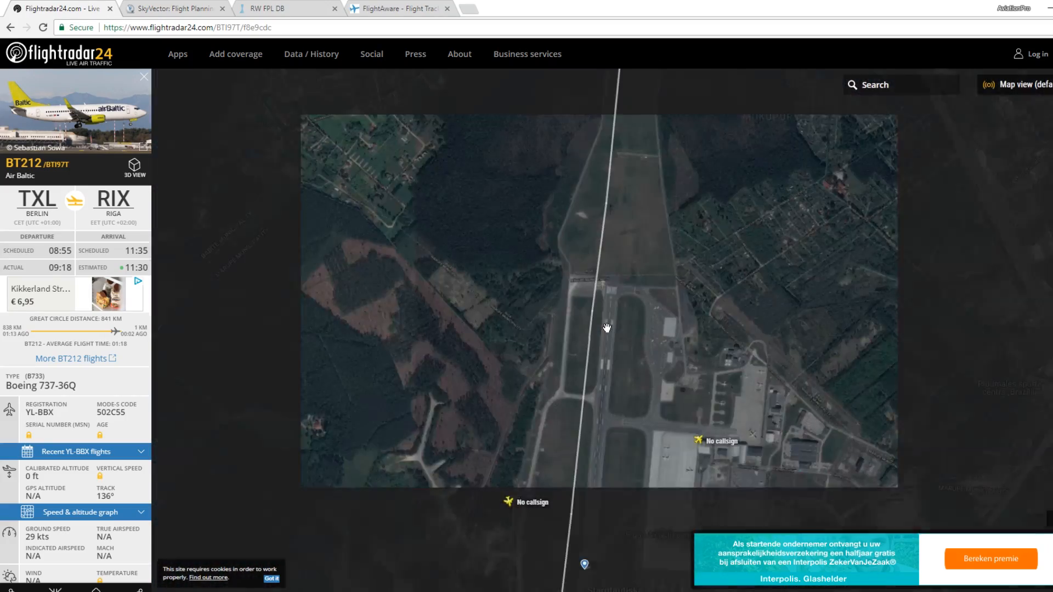
scroll(660, 354, down, 4)
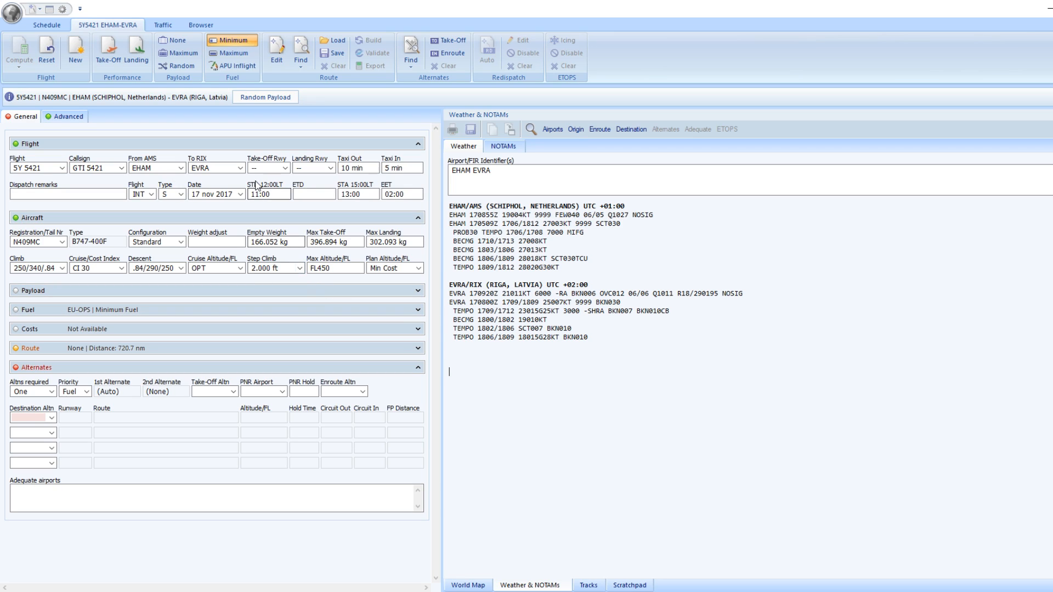
Step: Set the take-off runway to 36L and the landing runway to 18
click(281, 167)
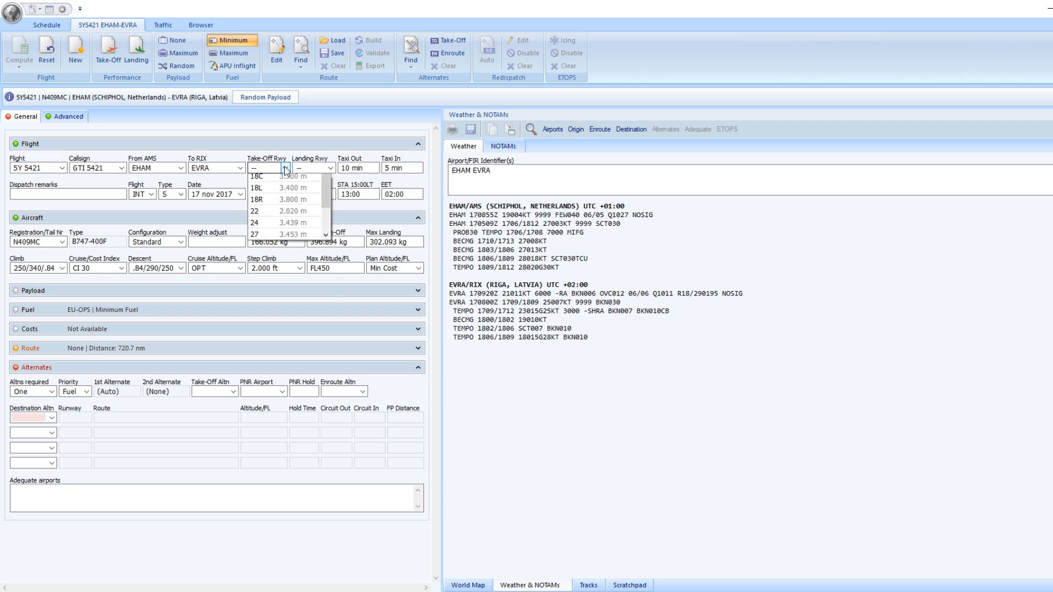
scroll(291, 235, down, 3)
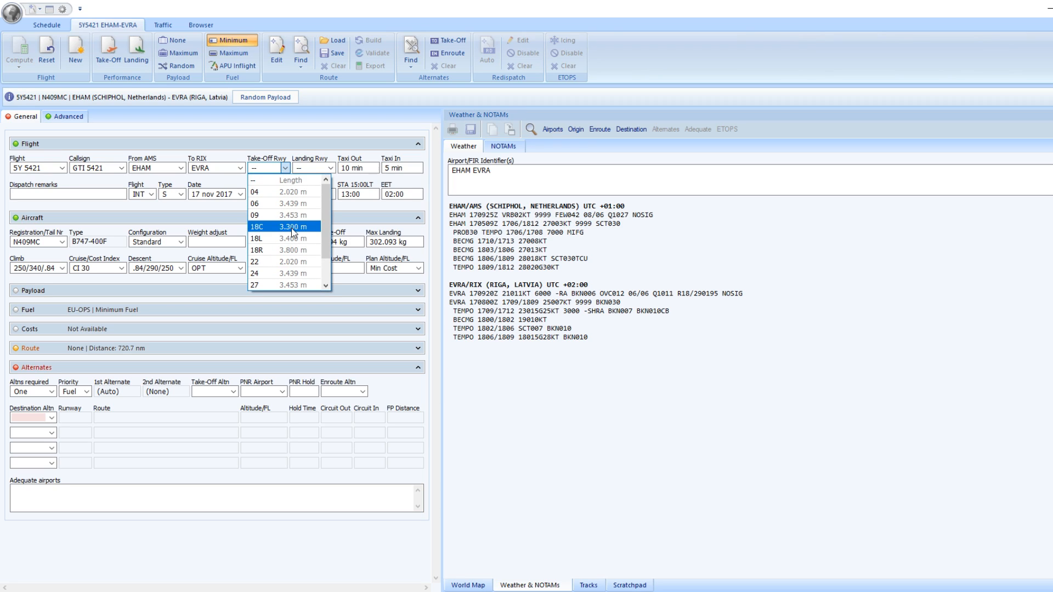
click(289, 274)
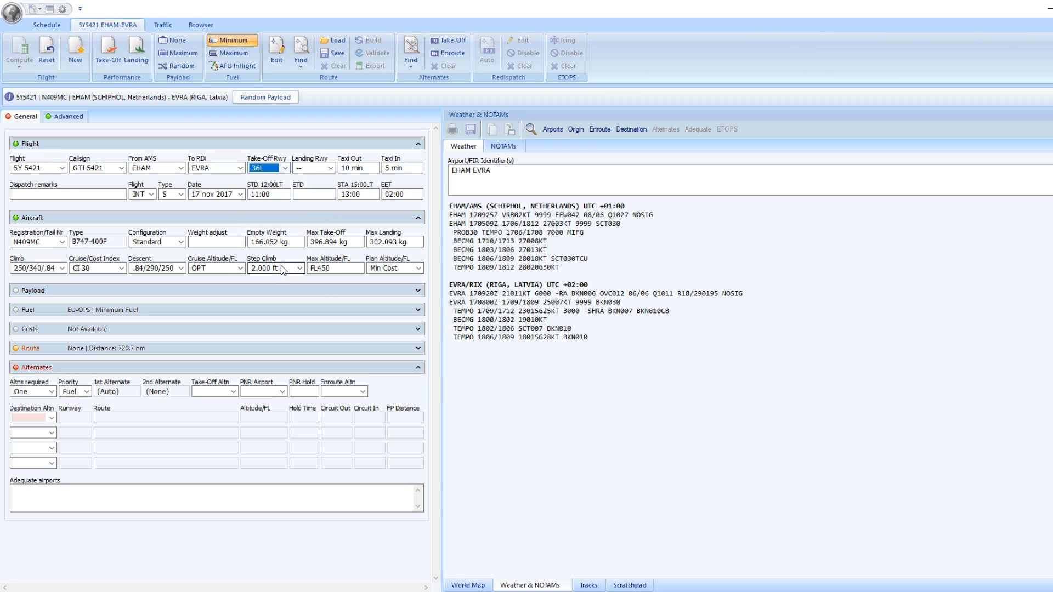
click(331, 168)
click(336, 179)
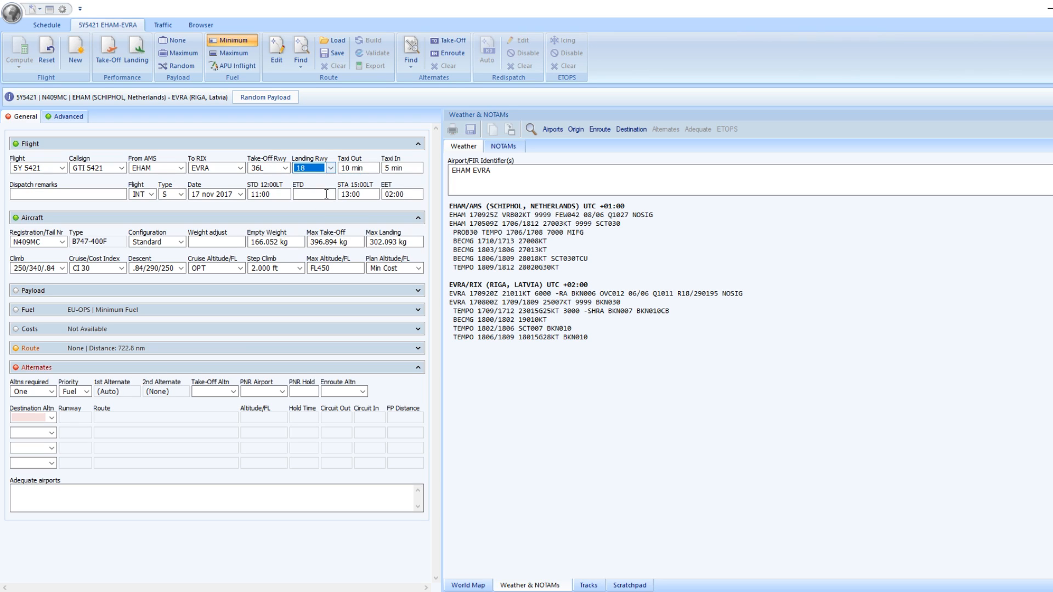
Step: Set the taxi-out time to 25 minutes and the taxi-in time to 10 minutes
click(351, 169)
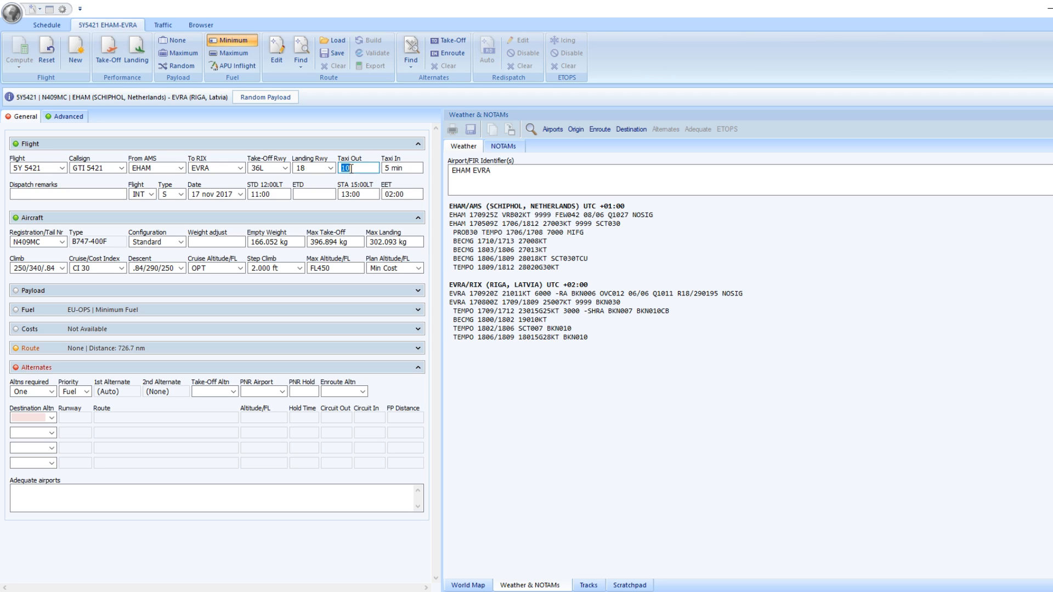
text(25)
key(Tab)
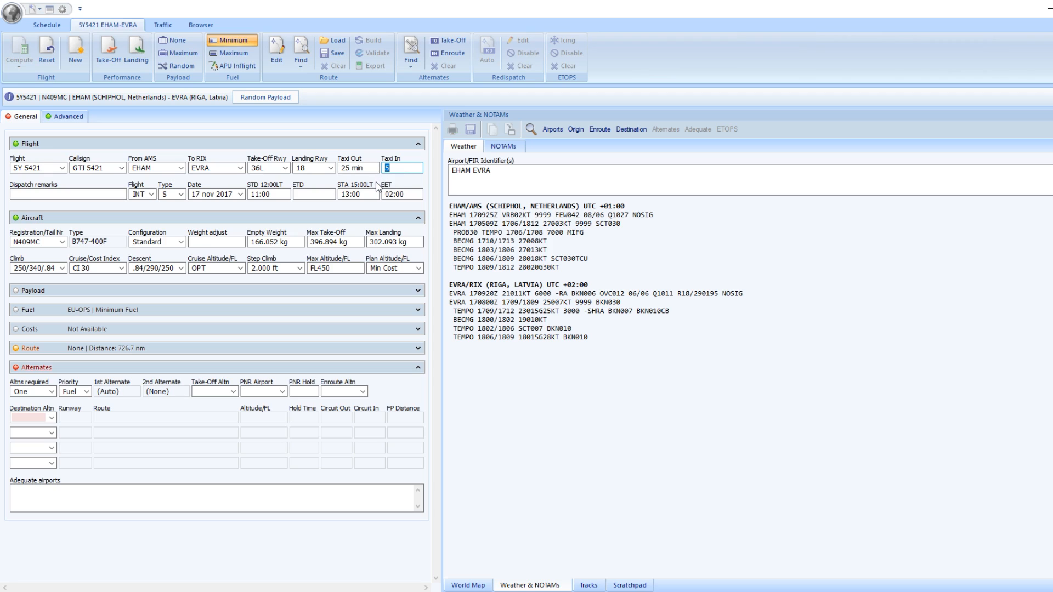
text(10)
click(118, 196)
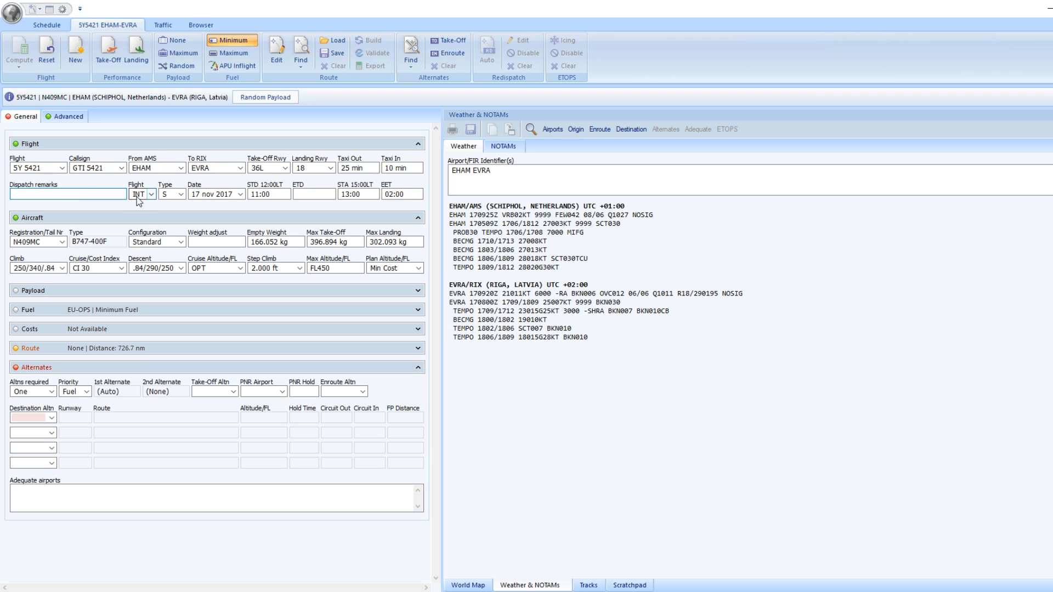
Step: Look over the flight type options and the estimated departure time field
click(181, 194)
click(181, 194)
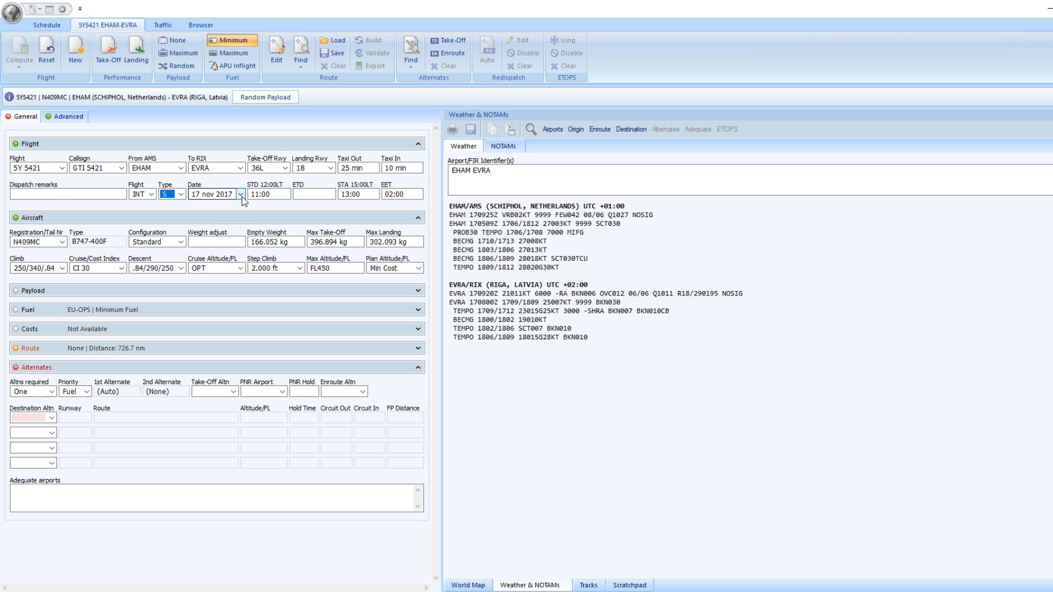
click(311, 196)
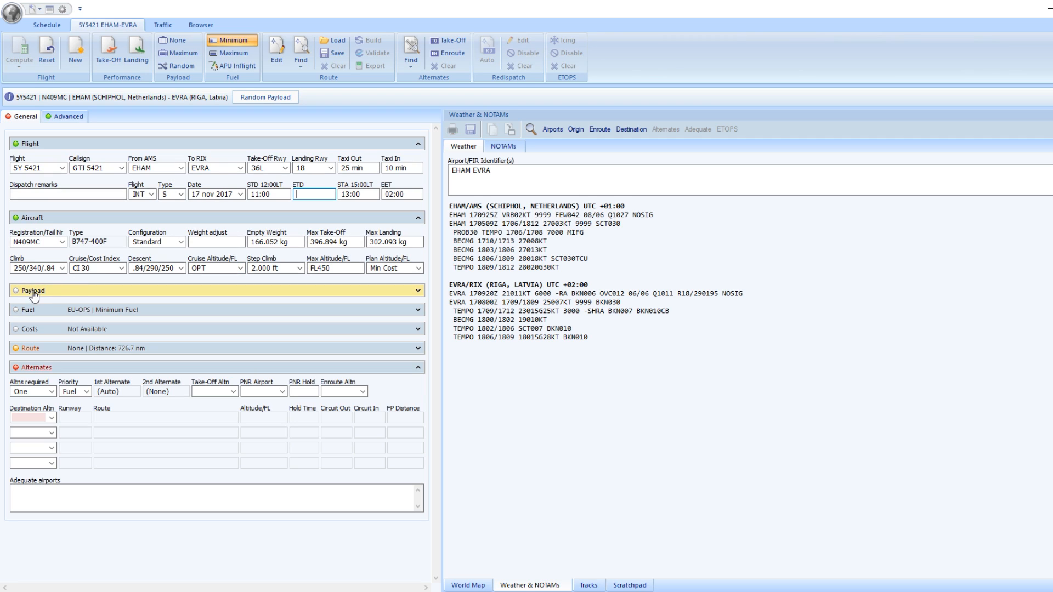
Step: Expand the payload details and generate a random payload for the flight
click(111, 292)
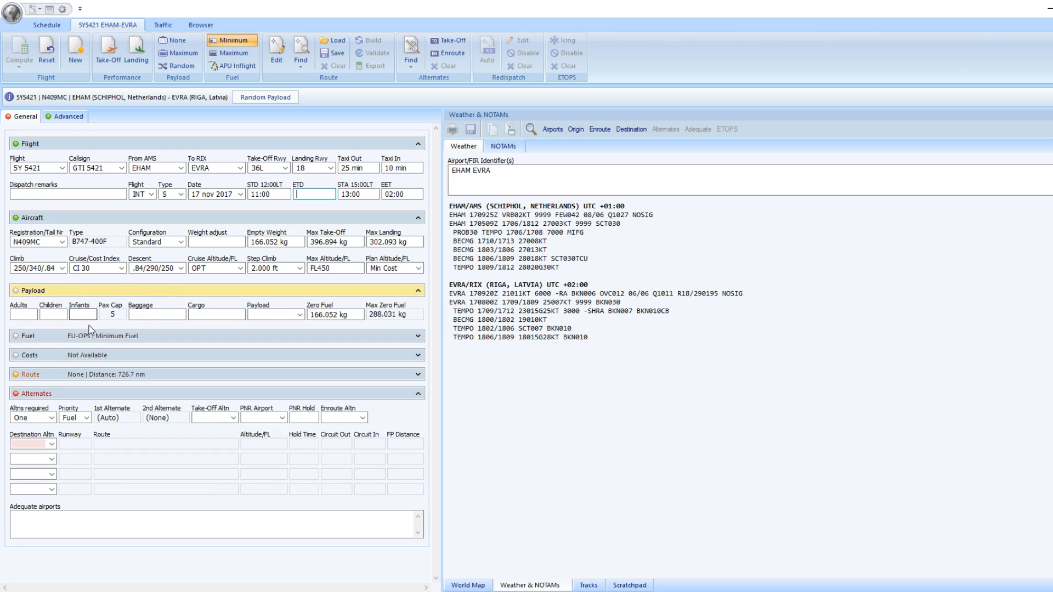
click(184, 67)
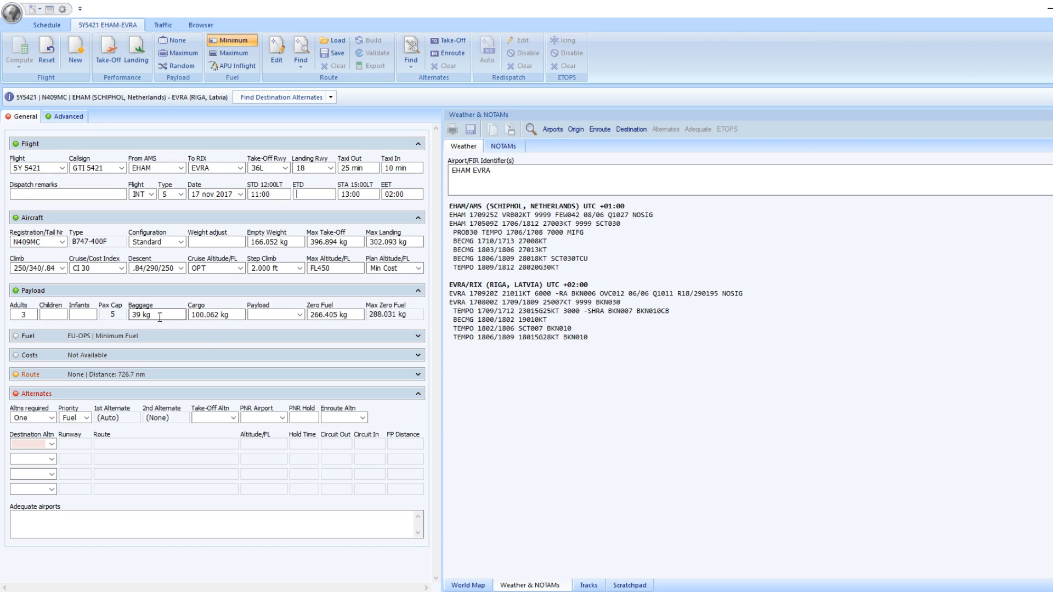
Step: Review the cargo, payload and zero fuel weights along with the maximum altitude
click(218, 315)
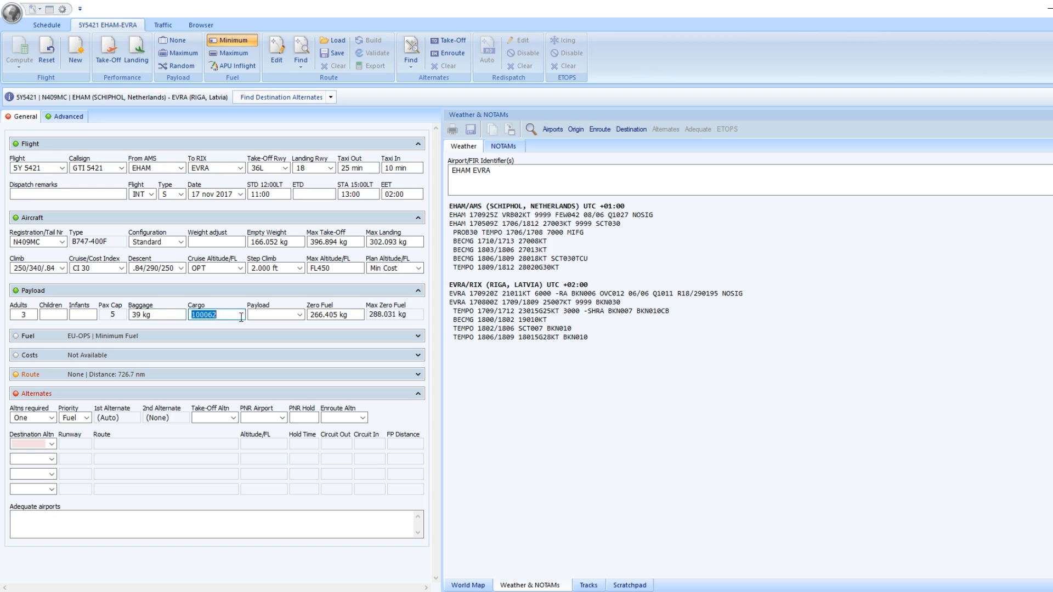
click(279, 318)
click(330, 318)
click(320, 319)
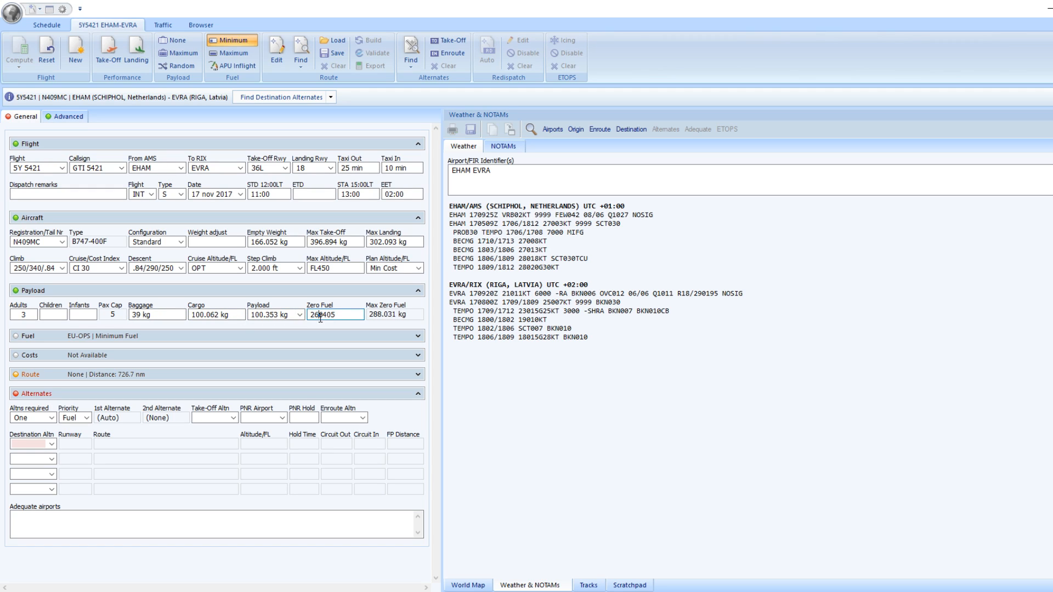
click(315, 319)
click(334, 269)
Step: Regenerate the random payload repeatedly until it gives 1 adult, 13 kg of baggage and 99.537 kg of cargo
click(176, 65)
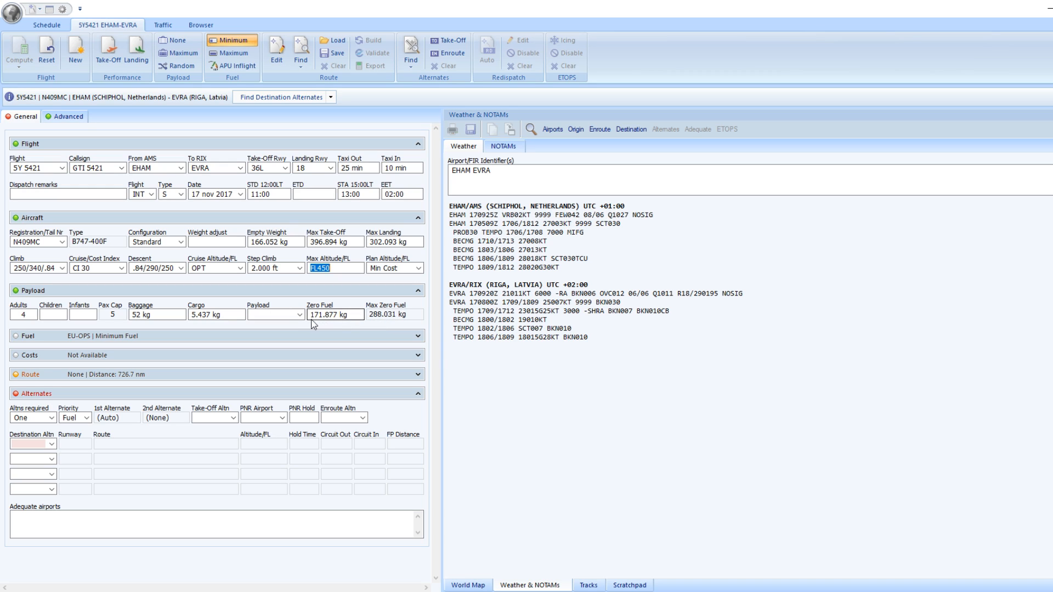
click(177, 66)
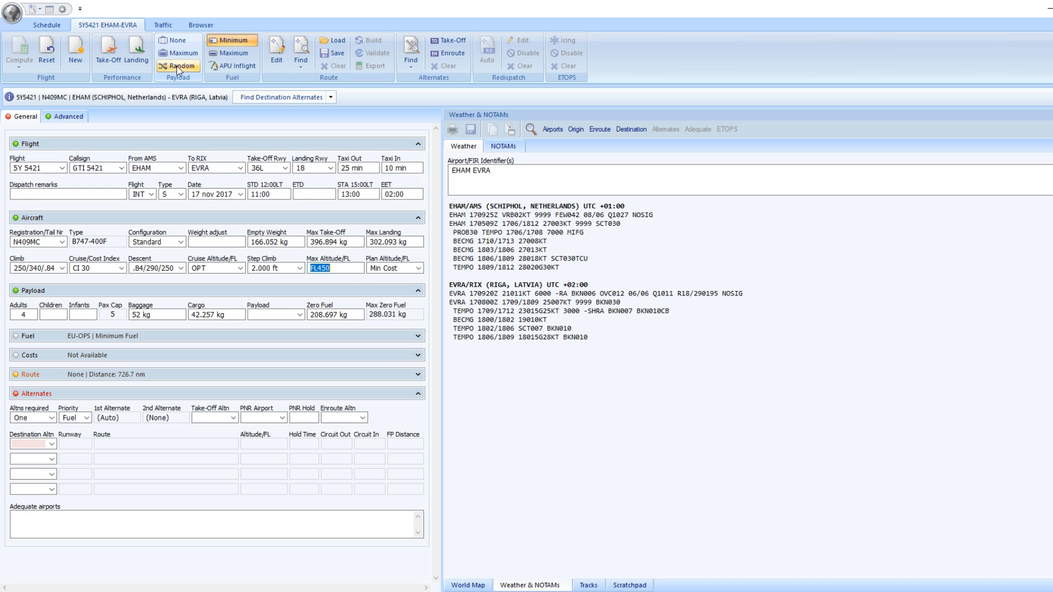
click(177, 66)
click(176, 65)
click(177, 65)
click(178, 66)
click(182, 66)
click(179, 65)
click(179, 65)
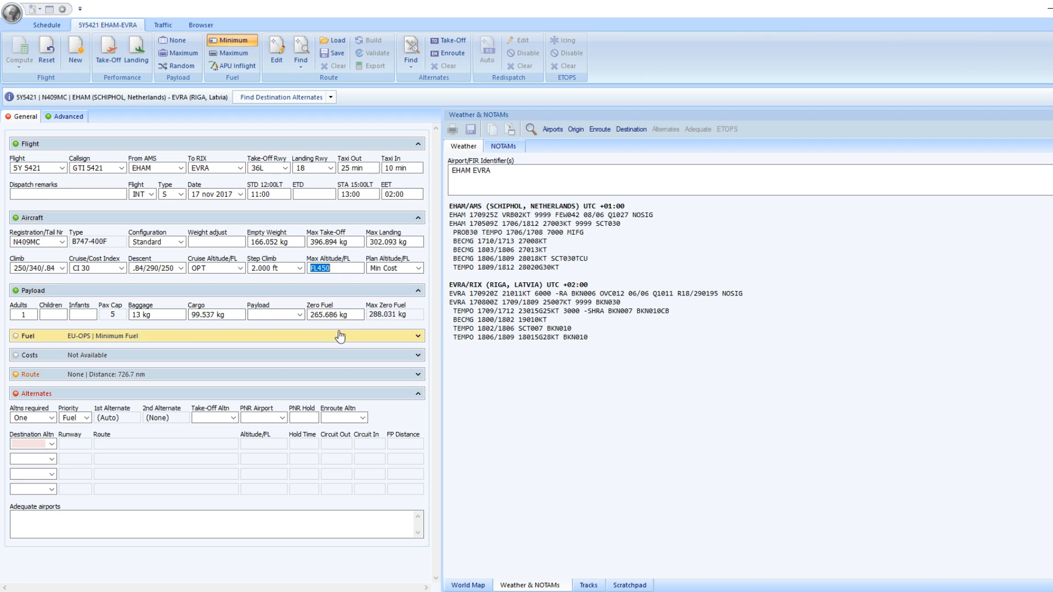
Step: Expand the fuel details, browse the available fuel policies and keep EU-OPS
click(48, 337)
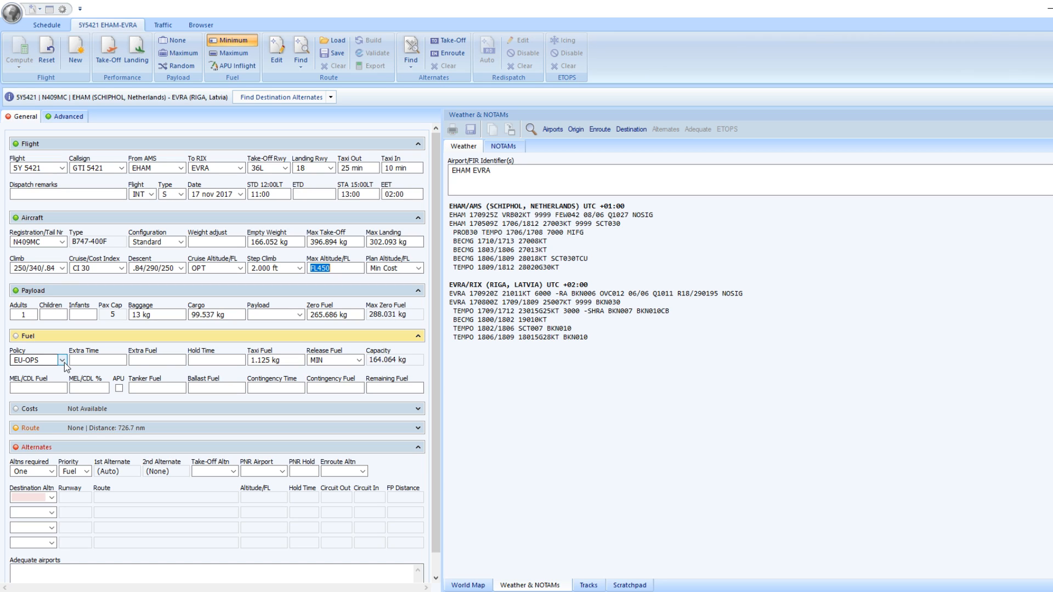
click(62, 360)
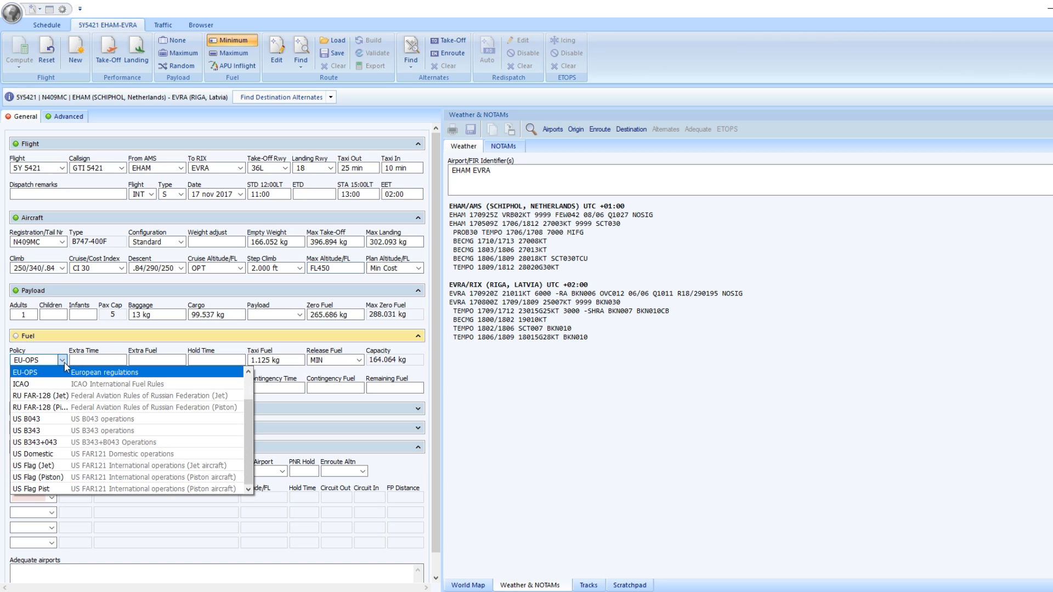
scroll(90, 466, up, 1)
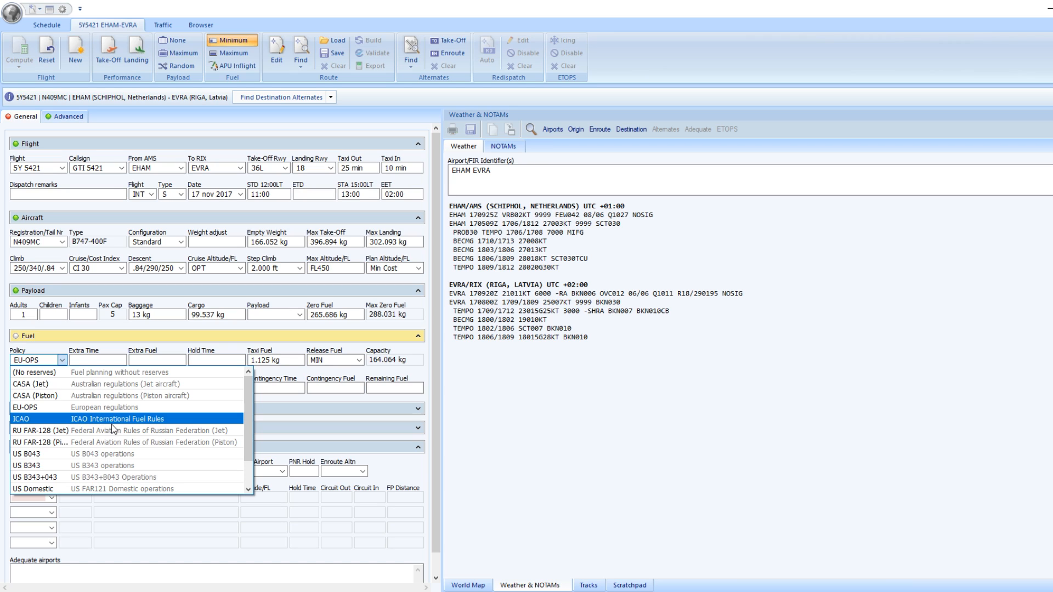
scroll(87, 423, down, 1)
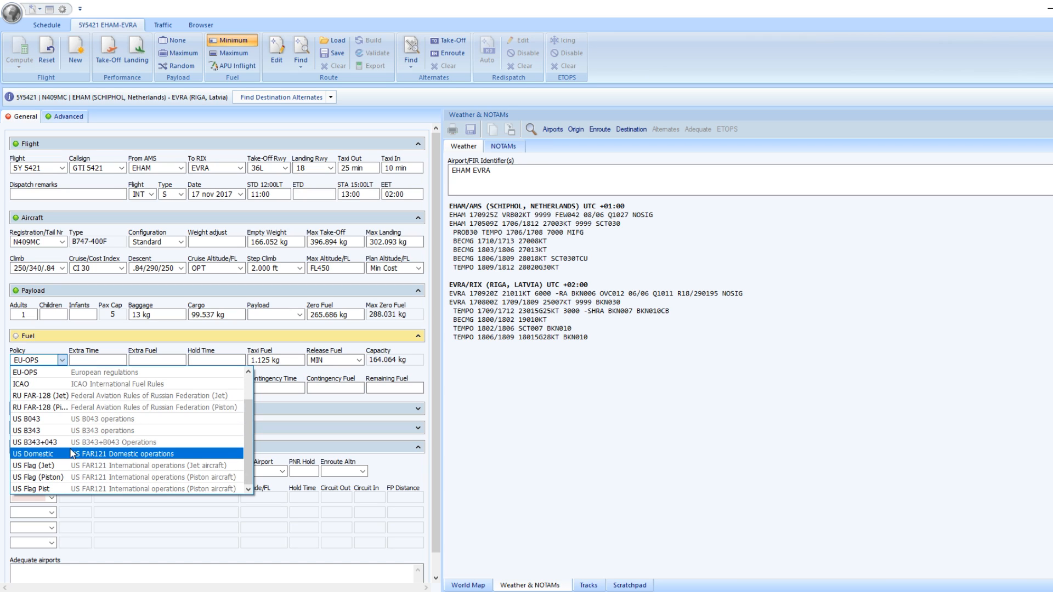
scroll(116, 464, up, 1)
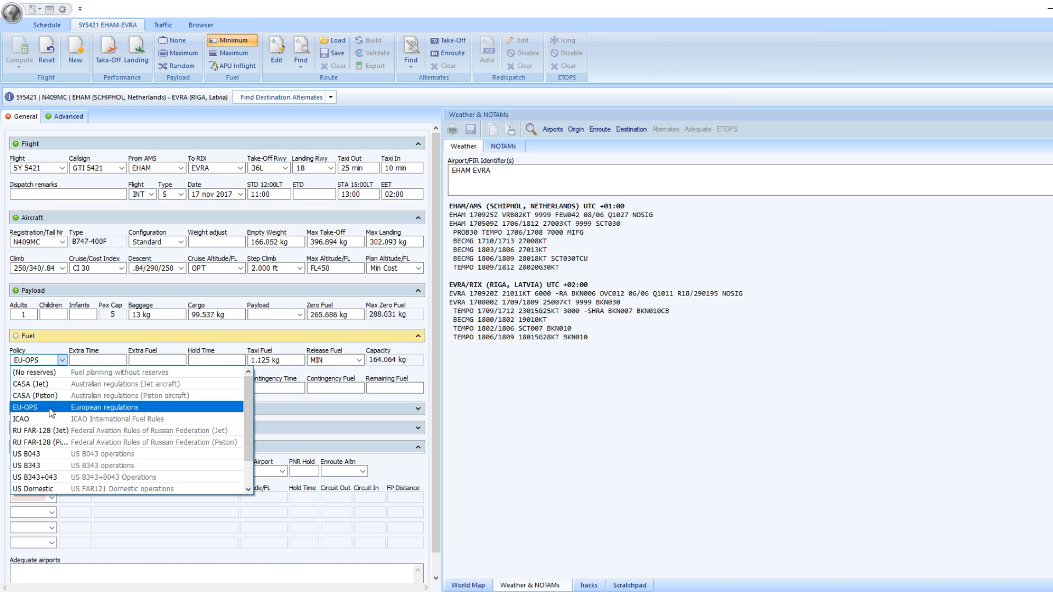
click(61, 411)
Step: Set the fuel hold time to 00:45
click(119, 363)
key(Tab)
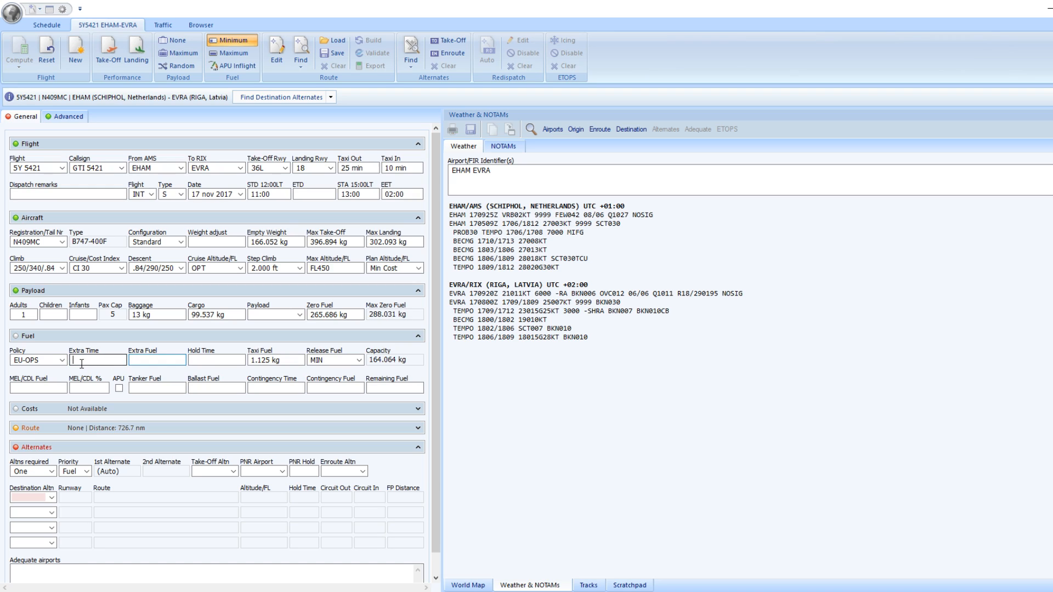
click(215, 362)
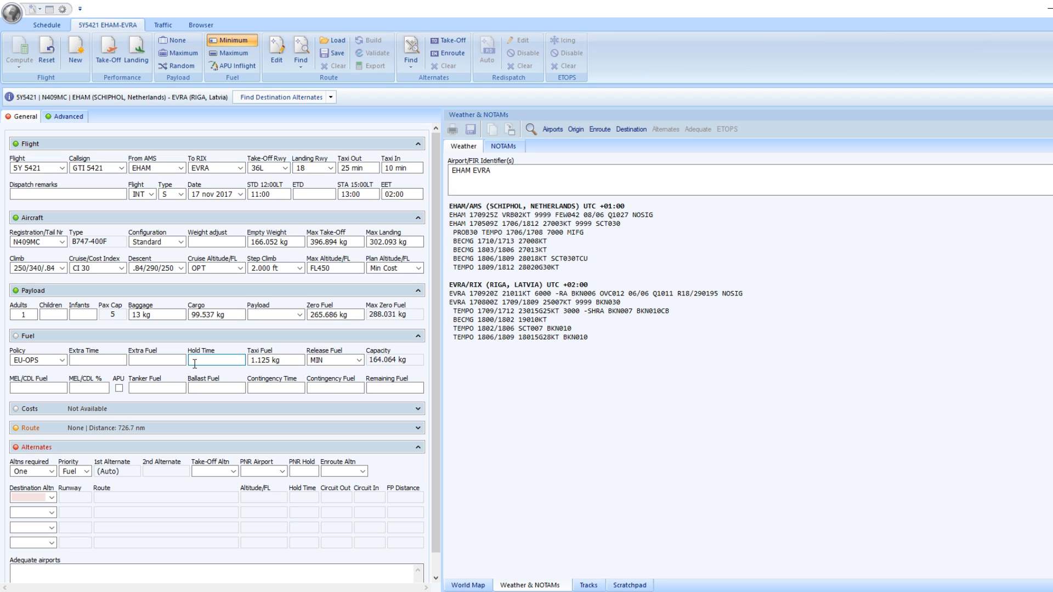
click(217, 388)
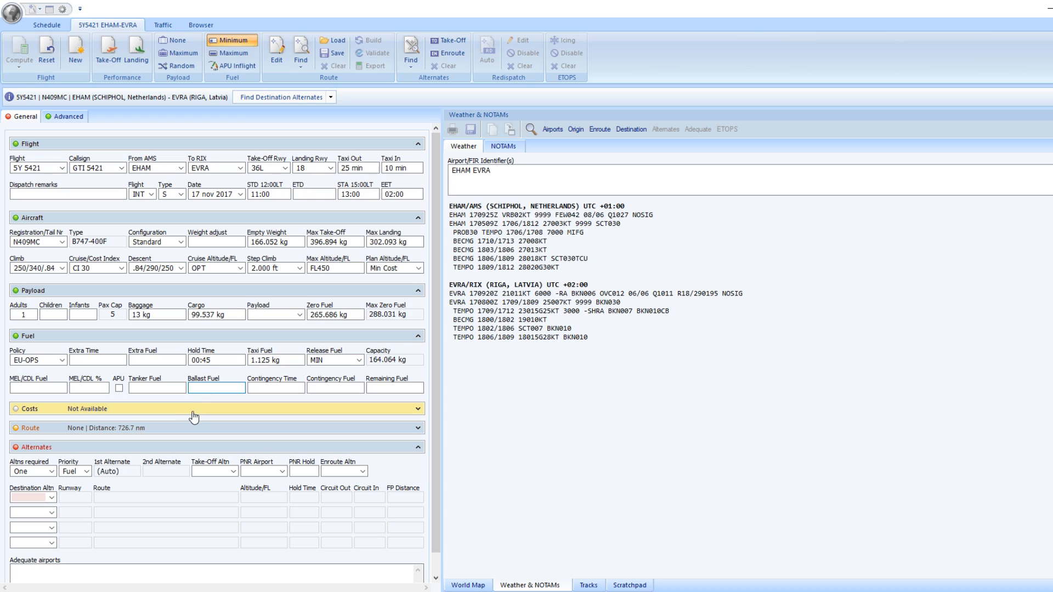
Step: Set the extra fuel time to 00:30
click(103, 362)
text(00:30)
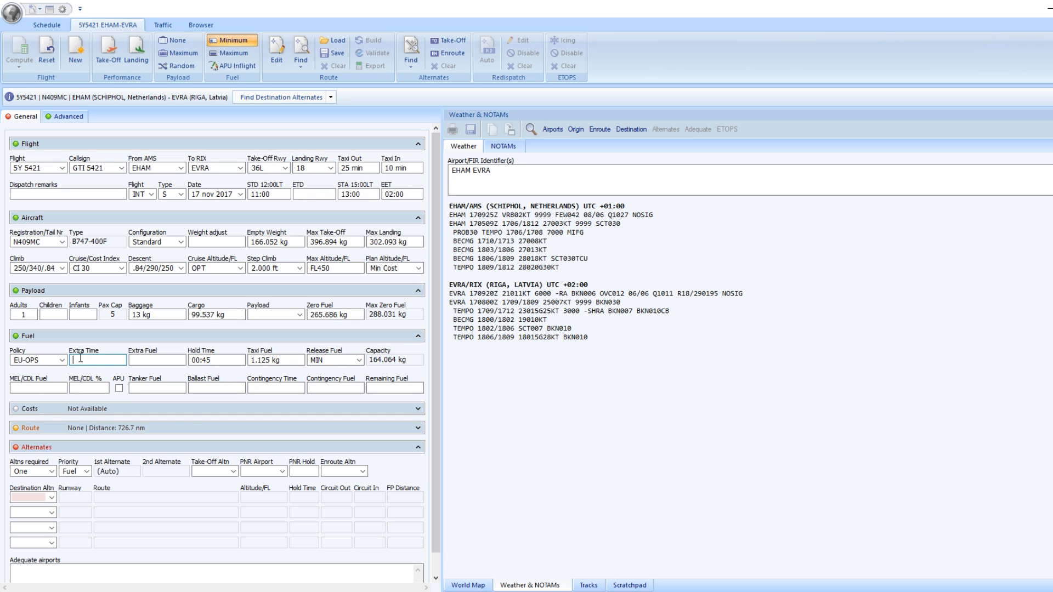
click(145, 361)
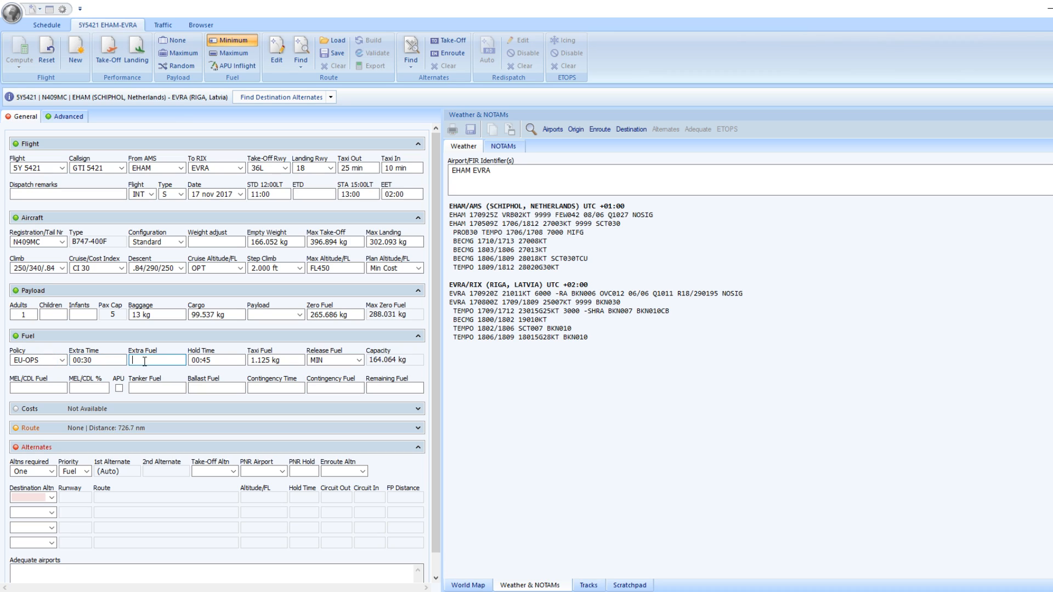
Step: Clear the extra fuel time and set the fuel hold time to 00:30
click(105, 360)
drag(100, 360, 71, 360)
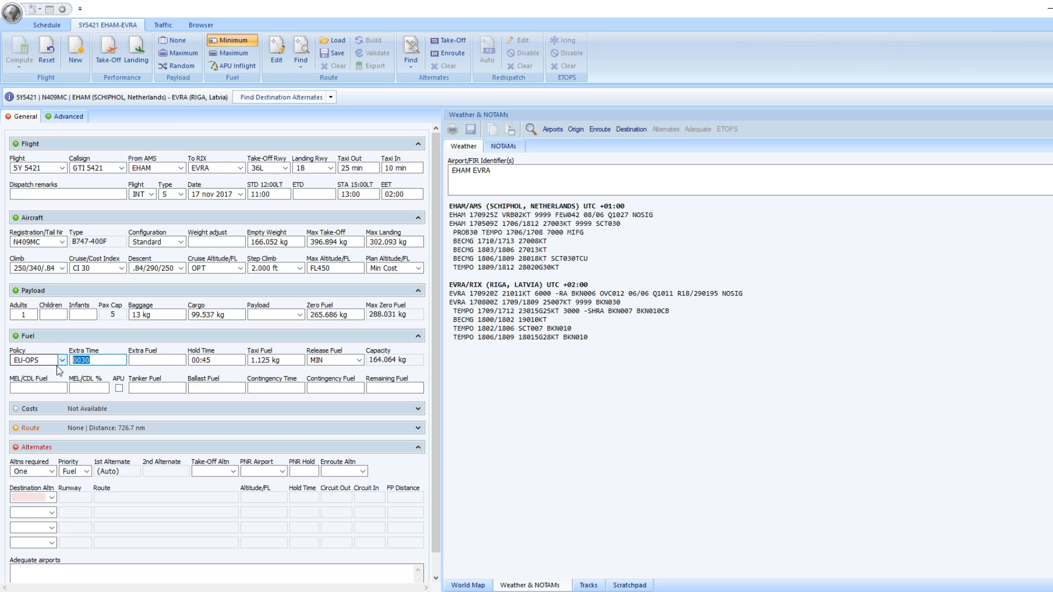
key(BackSpace)
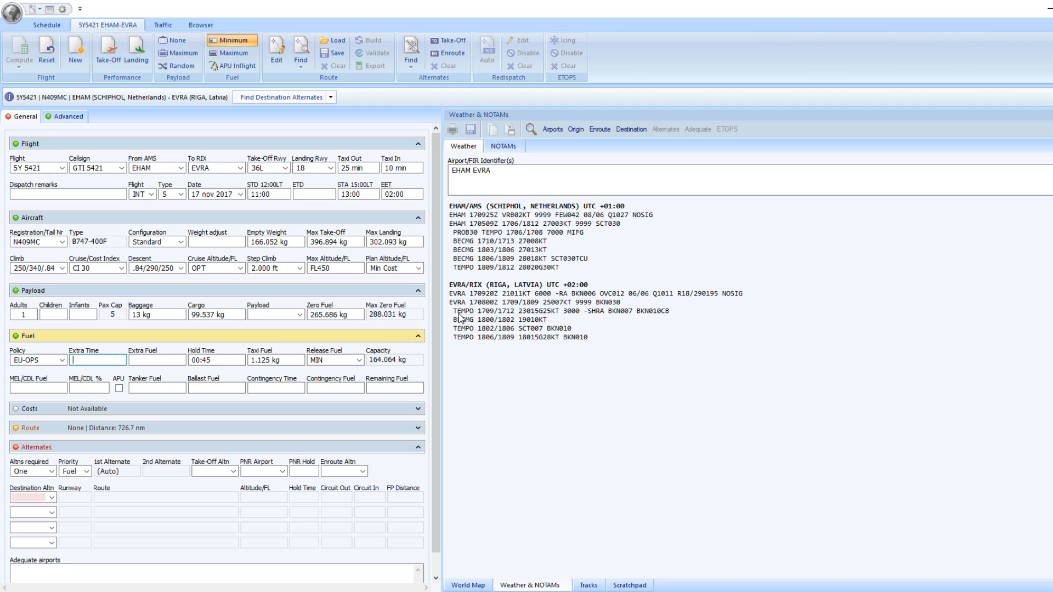
click(269, 196)
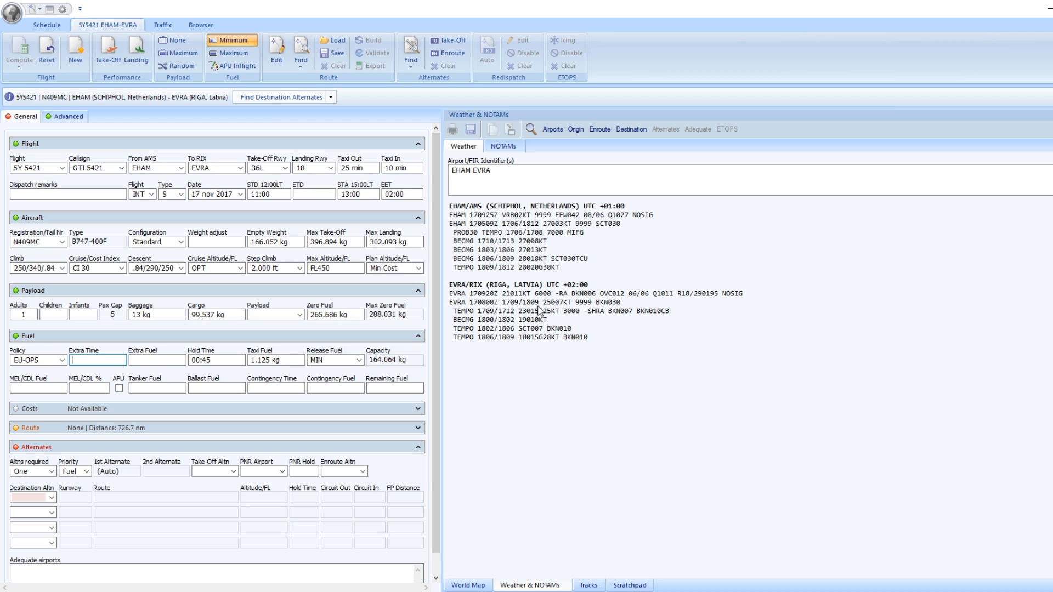
click(211, 361)
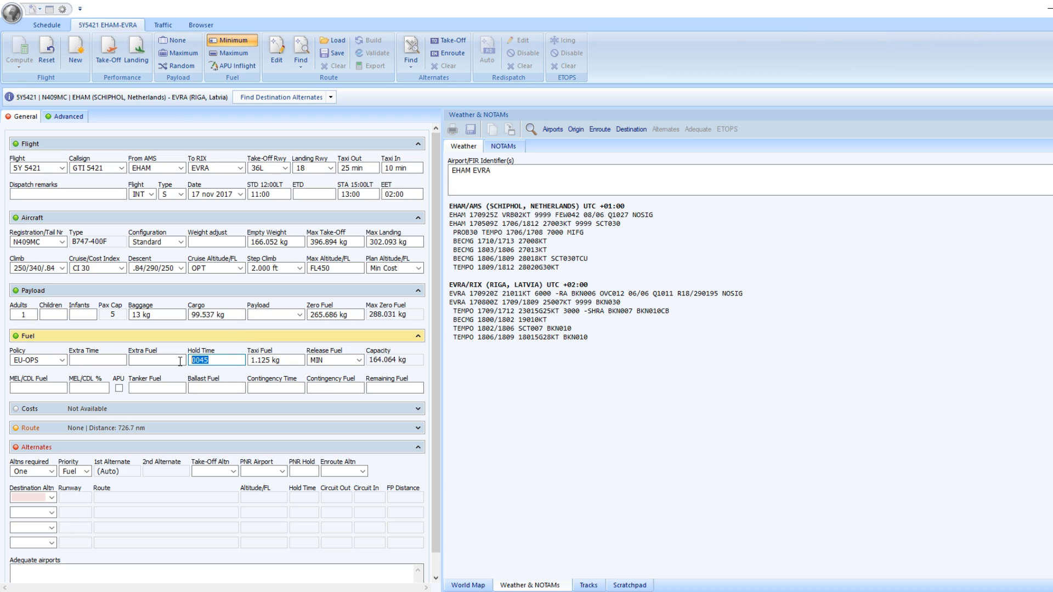
text(30)
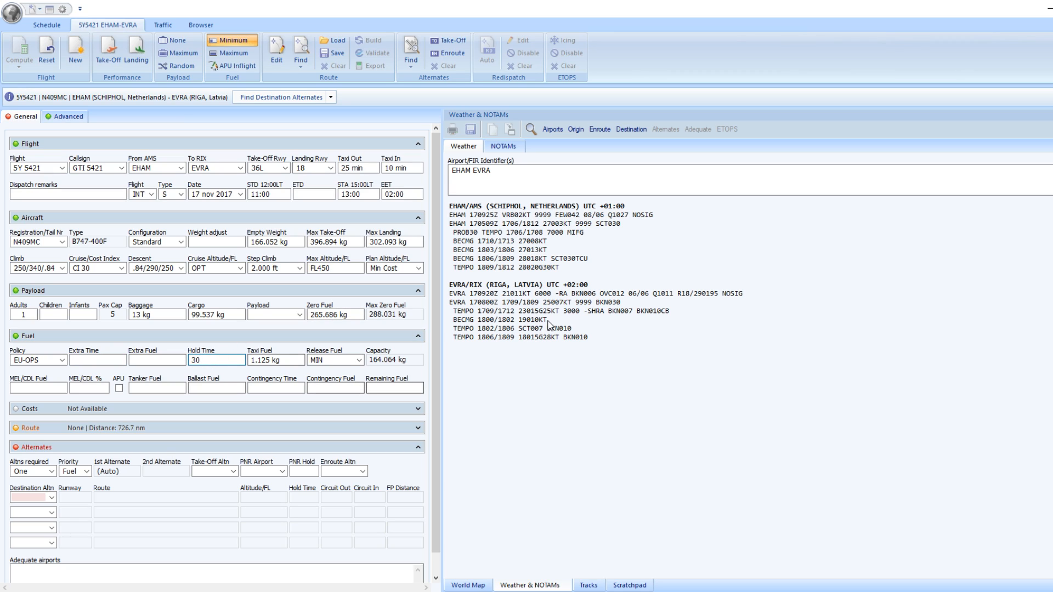
click(262, 392)
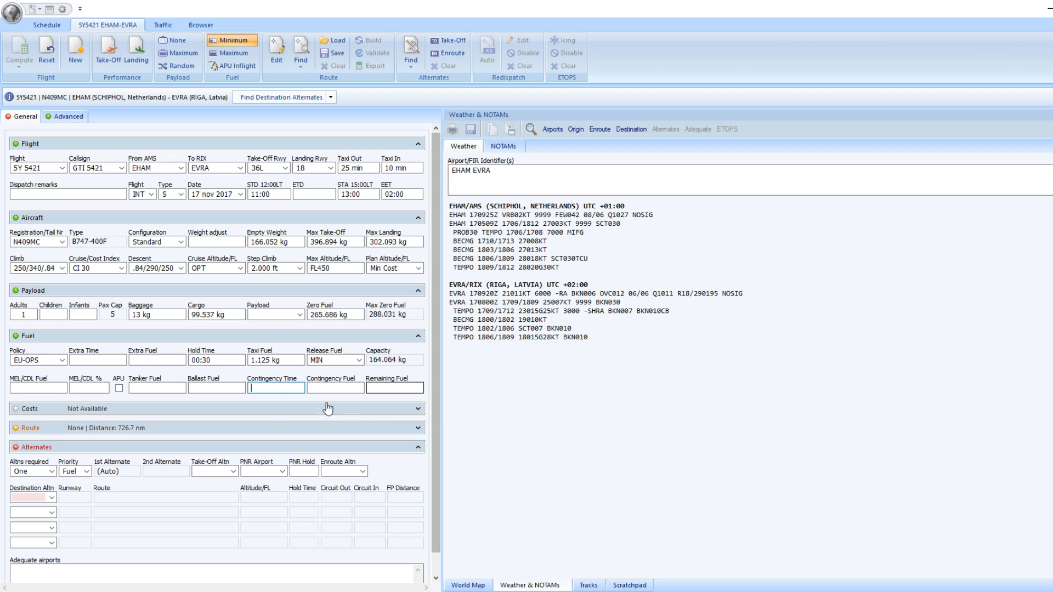
Step: Expand the cost details to review the available fields, leave them empty and collapse them again
scroll(108, 403, down, 1)
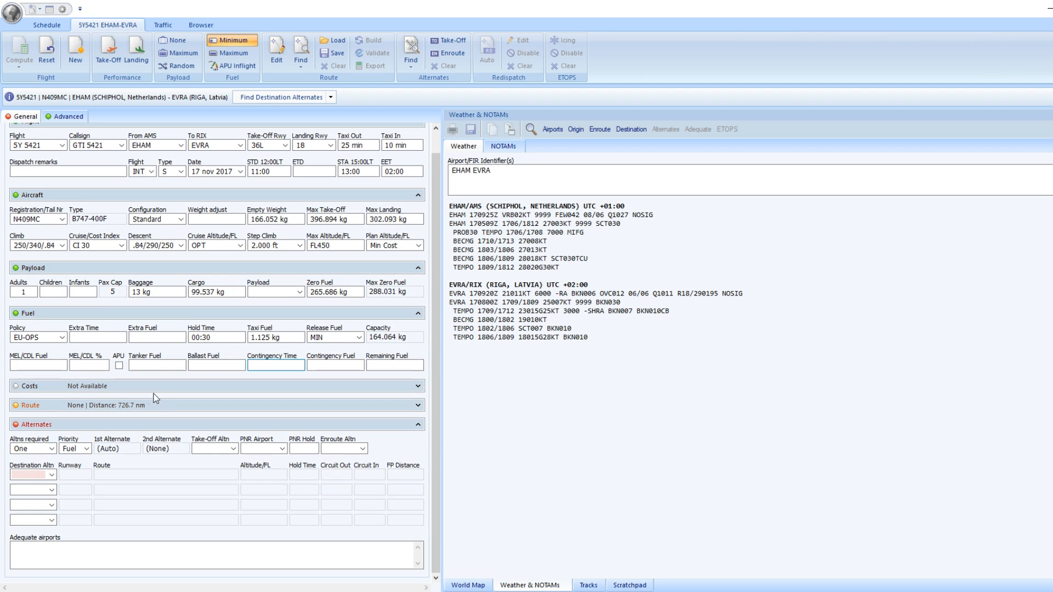
click(153, 389)
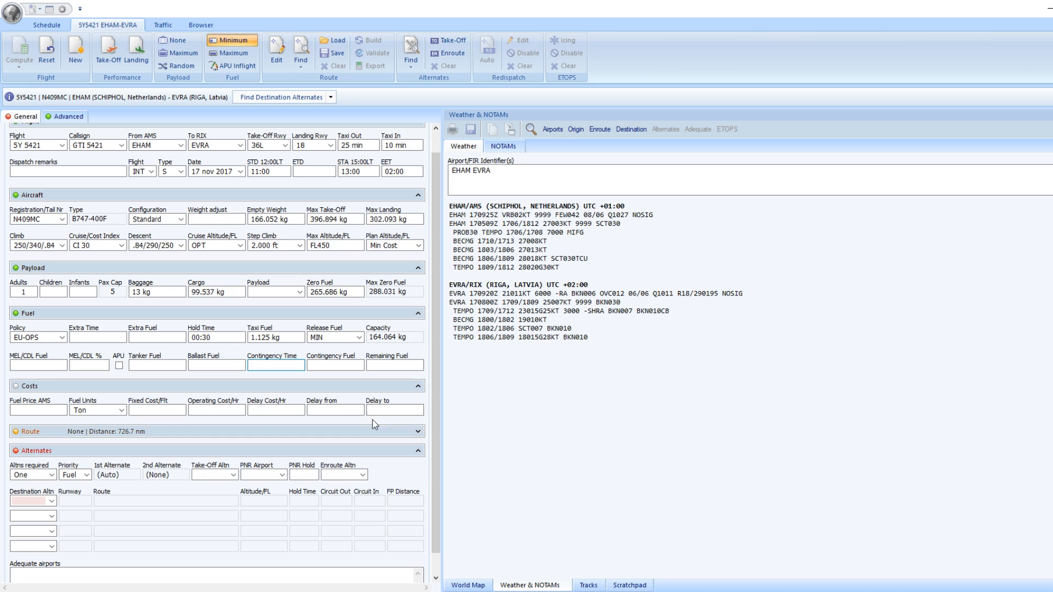
click(163, 388)
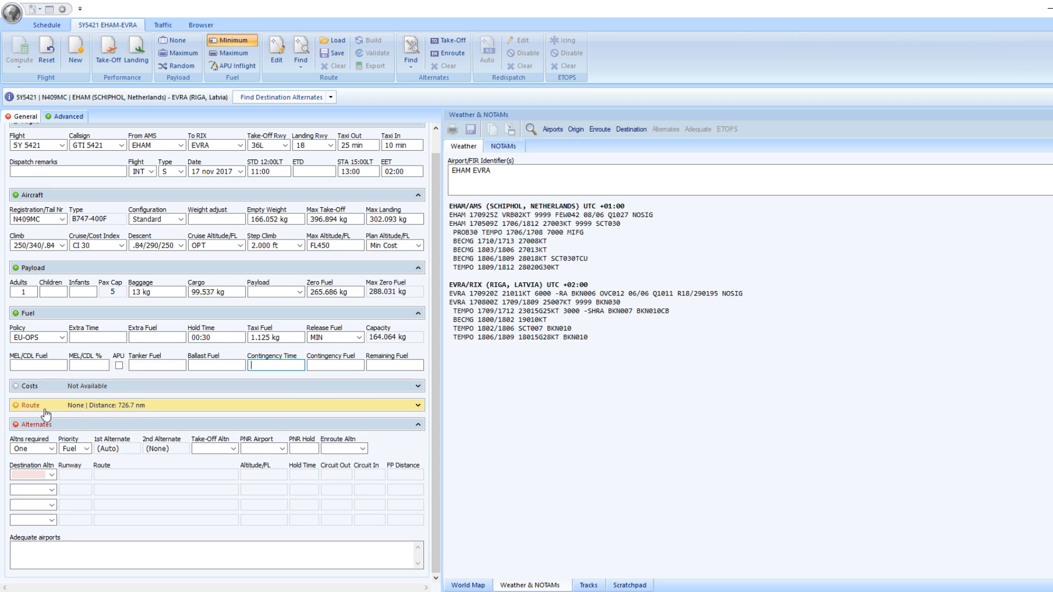
Step: Expand the route details and find a route from EHAM to EVRA for the flight
click(64, 408)
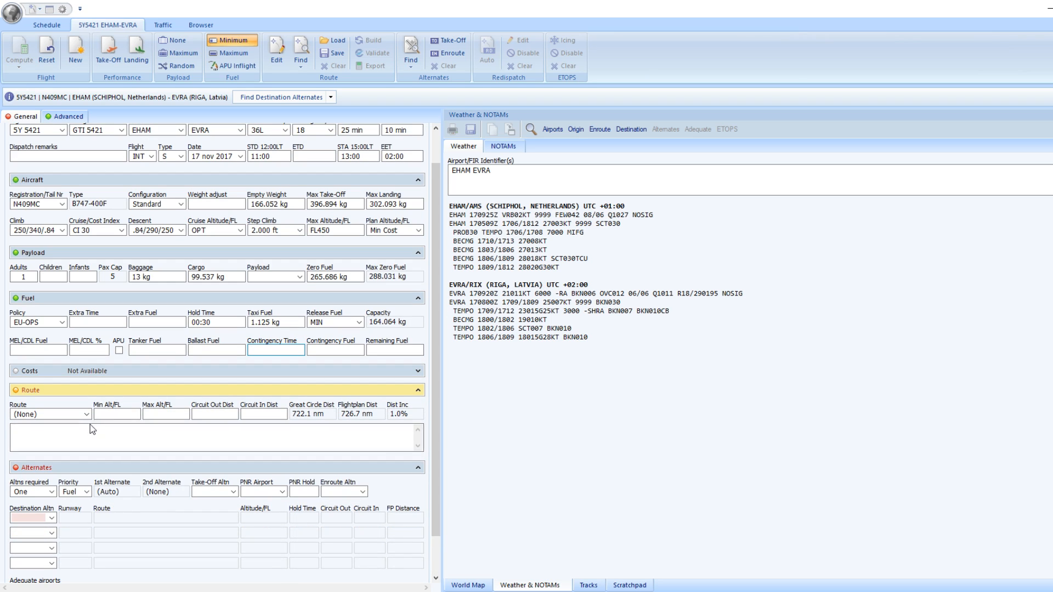
click(87, 414)
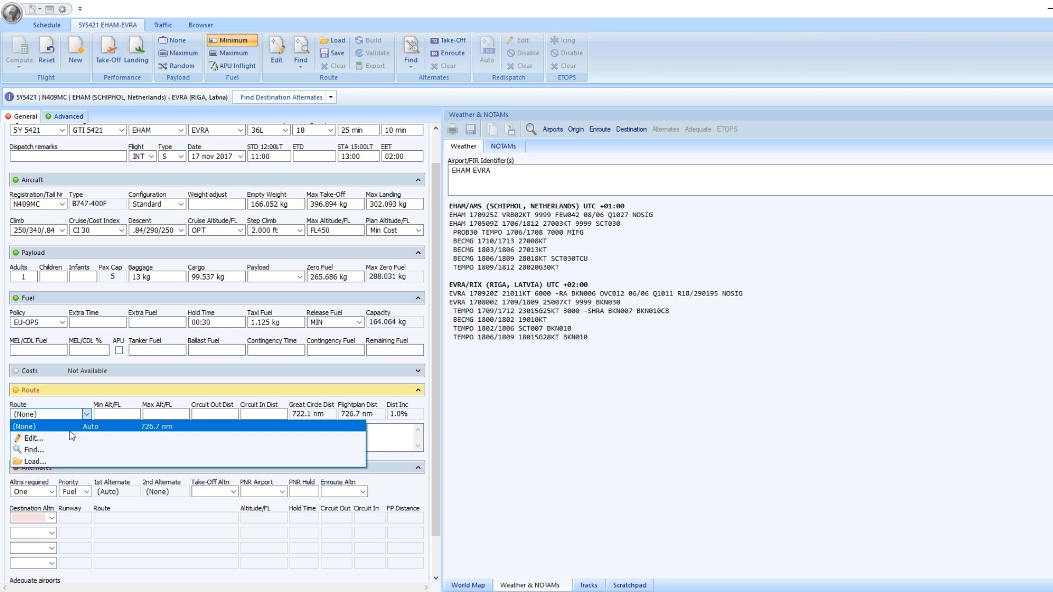
click(53, 451)
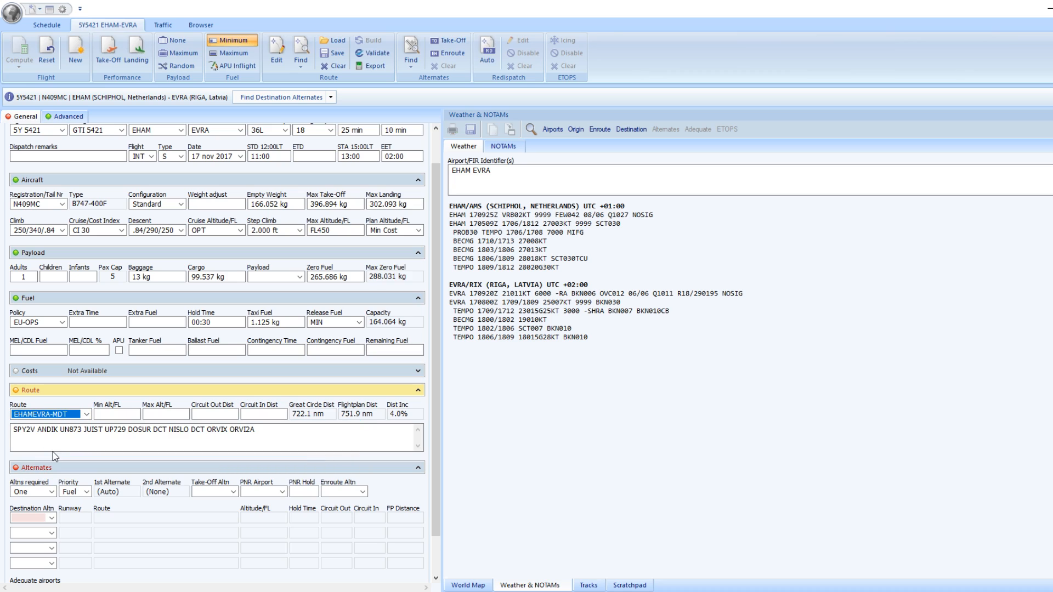
Step: Review the full route string and examine the plotted route on the world map around Amsterdam
drag(45, 437, 93, 439)
click(107, 443)
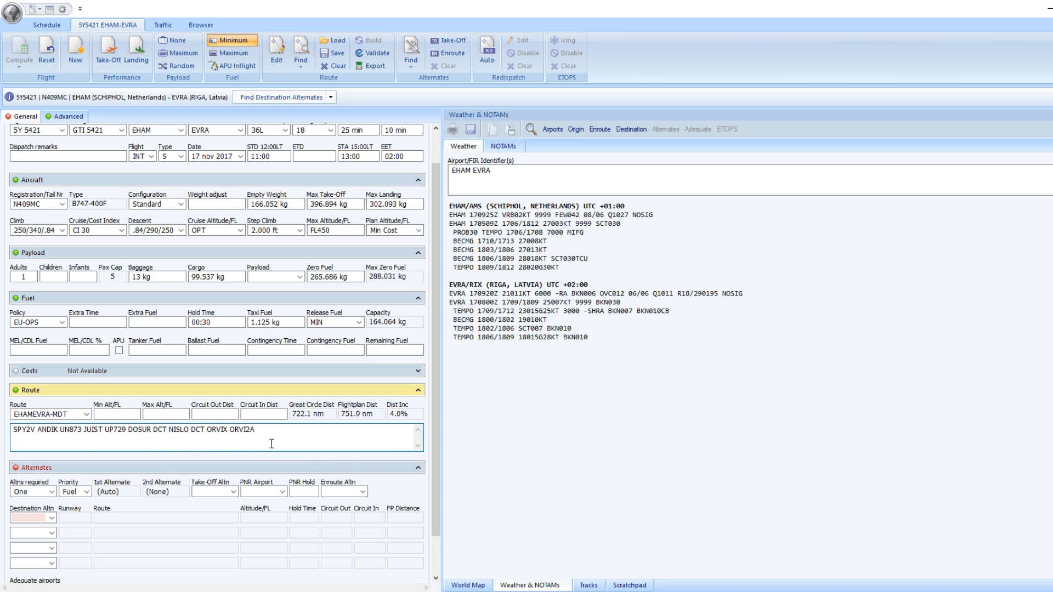
drag(249, 431, 5, 431)
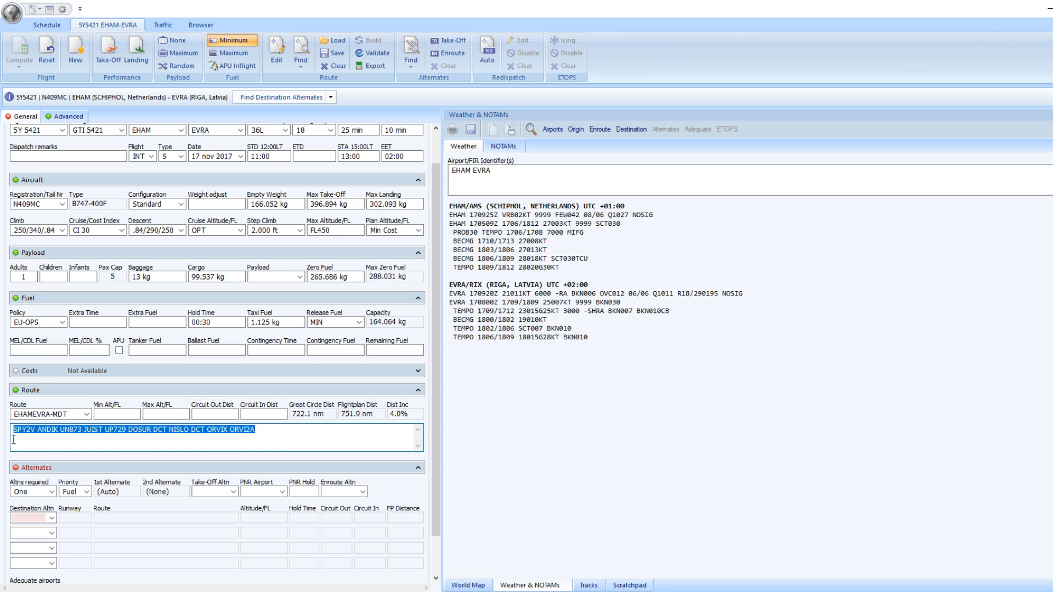
click(40, 450)
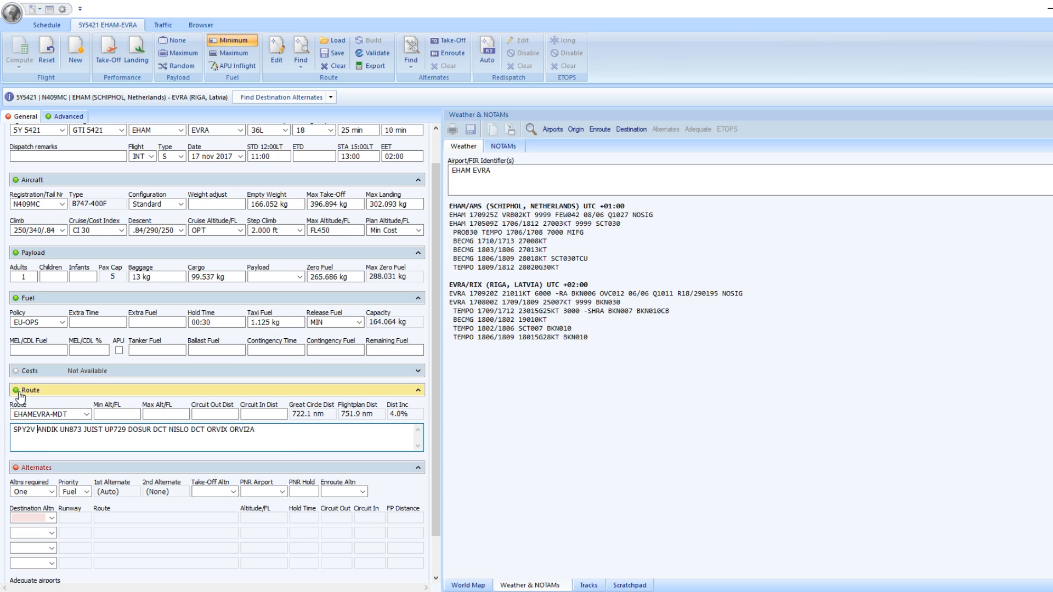
click(469, 586)
drag(584, 467, 604, 460)
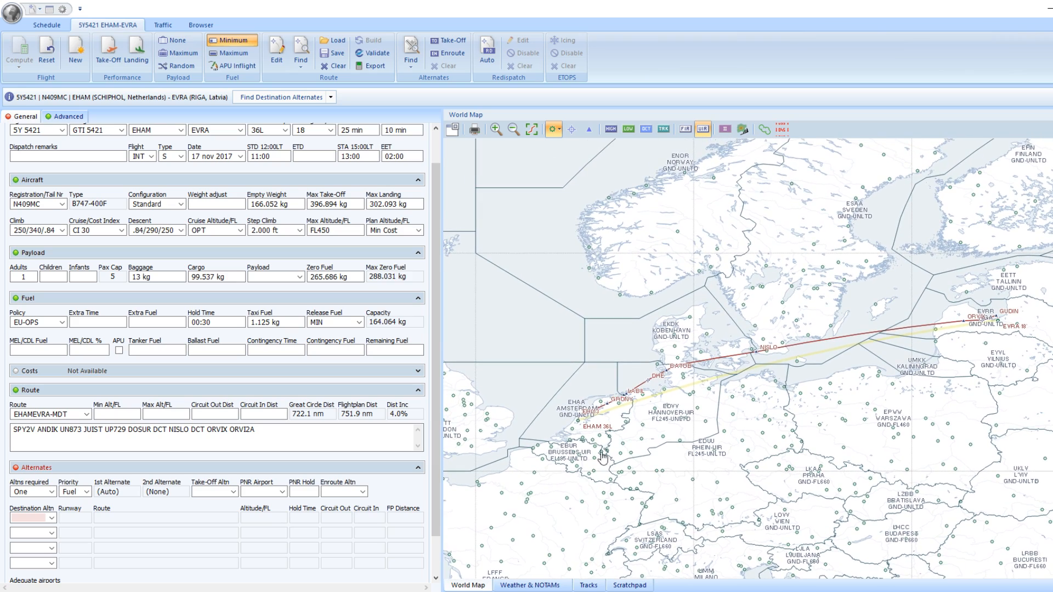
scroll(592, 422, up, 2)
drag(860, 316, 828, 376)
scroll(602, 428, up, 2)
scroll(590, 444, up, 2)
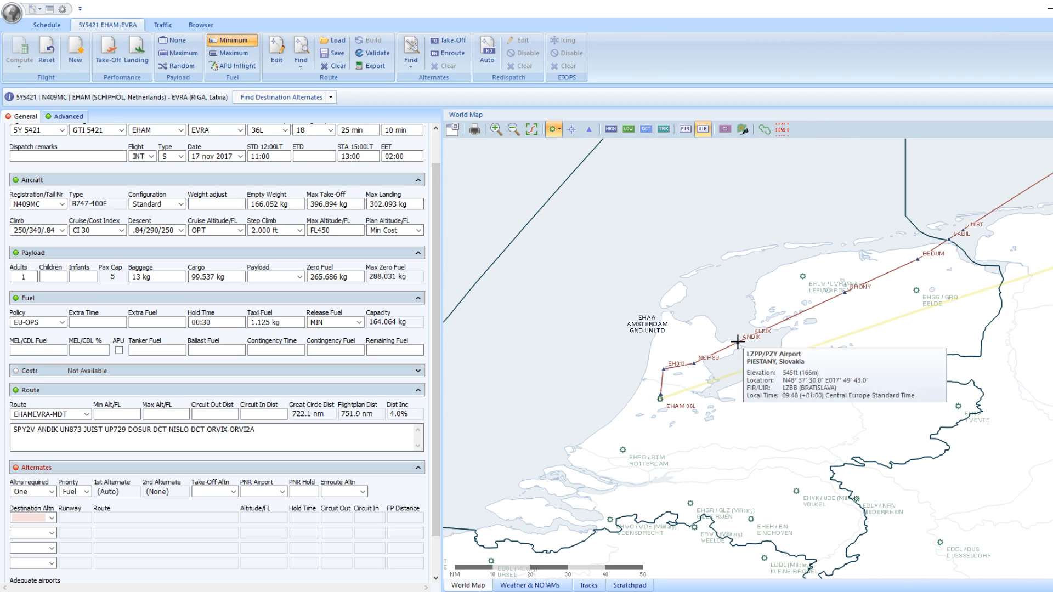
drag(737, 343, 719, 350)
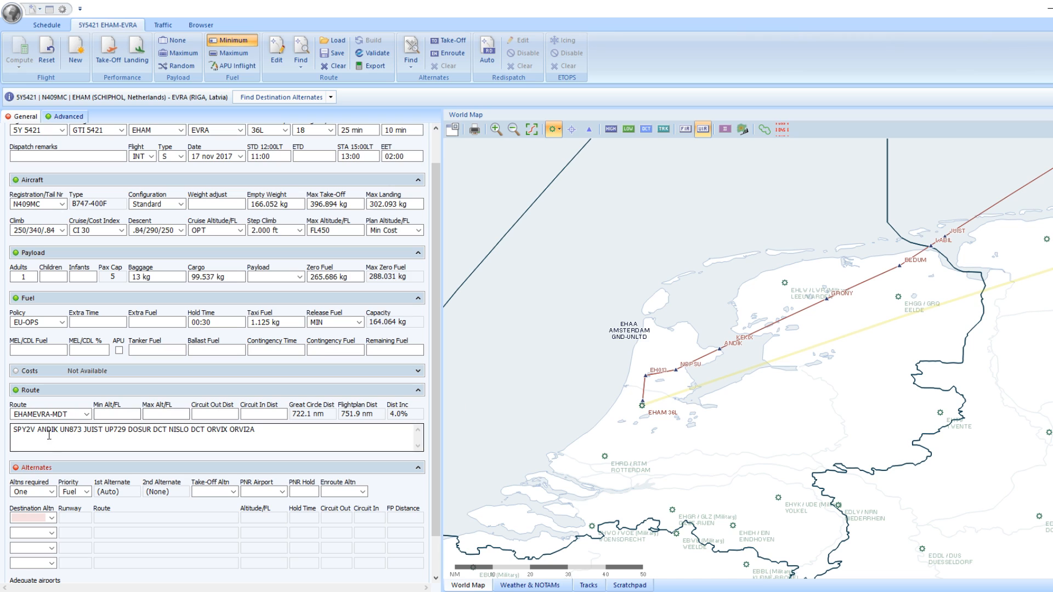
Step: Trace the route on the map from ANDIK via UN873 to JUIST and on to DOSUR against the route string
drag(38, 430, 42, 430)
drag(782, 367, 677, 387)
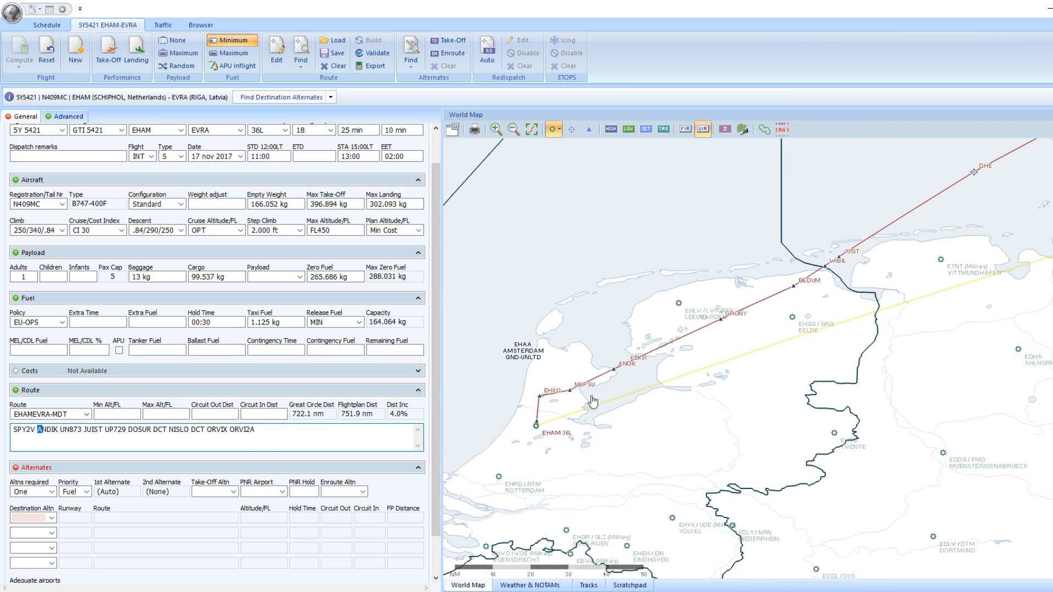
drag(65, 430, 82, 430)
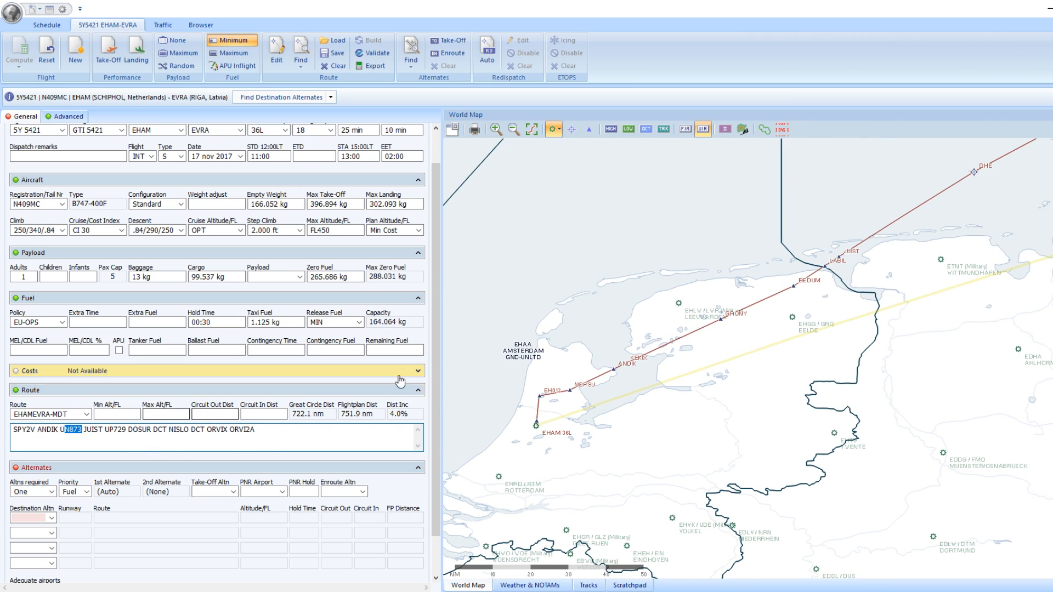
drag(711, 362, 665, 390)
drag(839, 299, 667, 367)
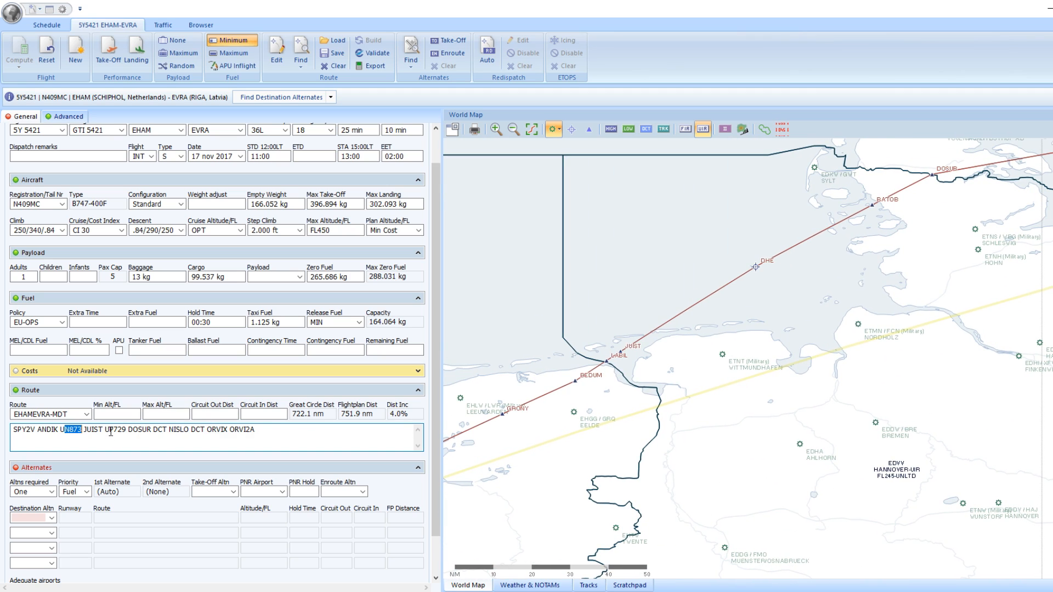
click(142, 429)
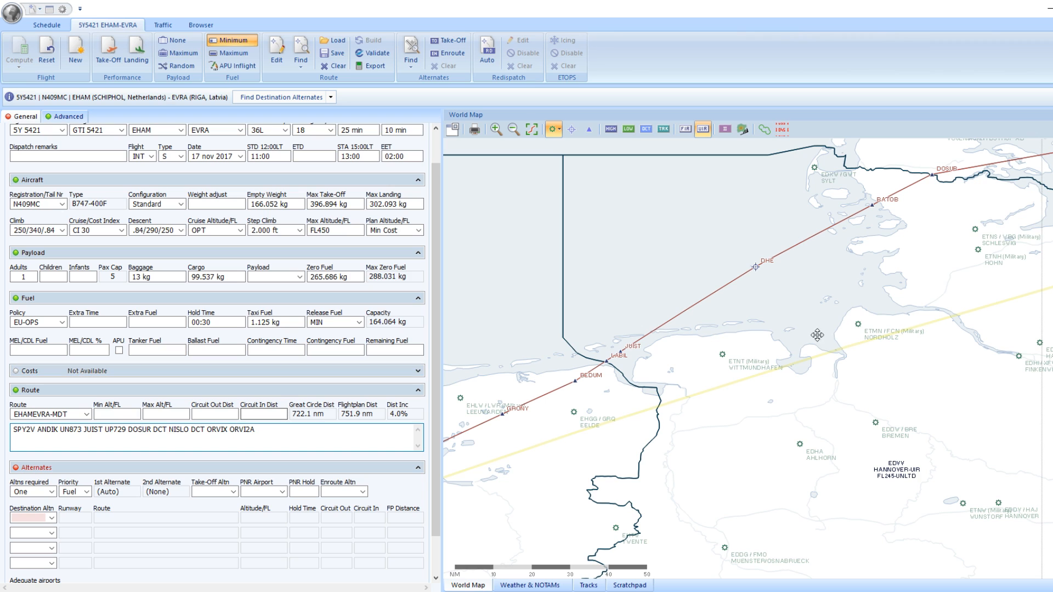
drag(821, 341, 742, 369)
click(223, 432)
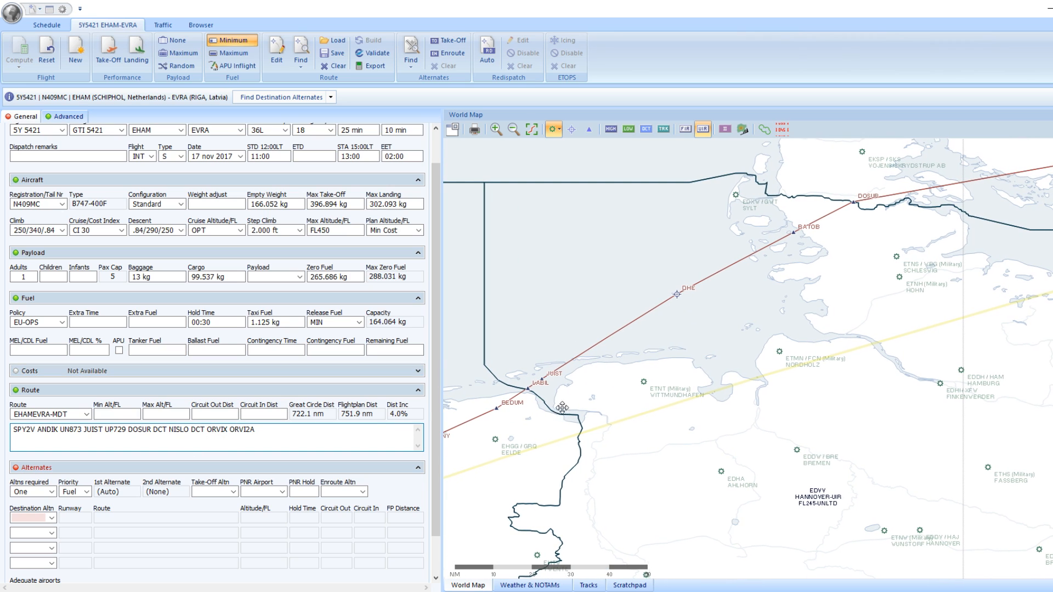
drag(560, 408, 661, 376)
scroll(660, 377, down, 3)
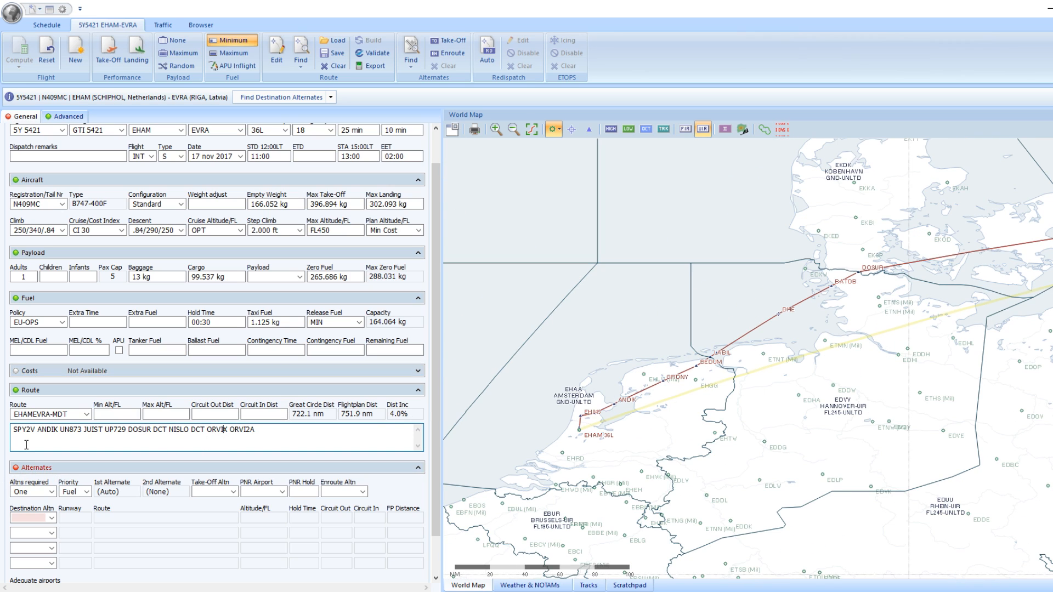
Step: Examine the waypoints, airways and direct segments in the route string from ANDIK to DOSUR
drag(38, 430, 60, 434)
click(69, 433)
drag(62, 433, 153, 433)
click(99, 446)
click(113, 441)
click(158, 445)
drag(719, 417, 680, 419)
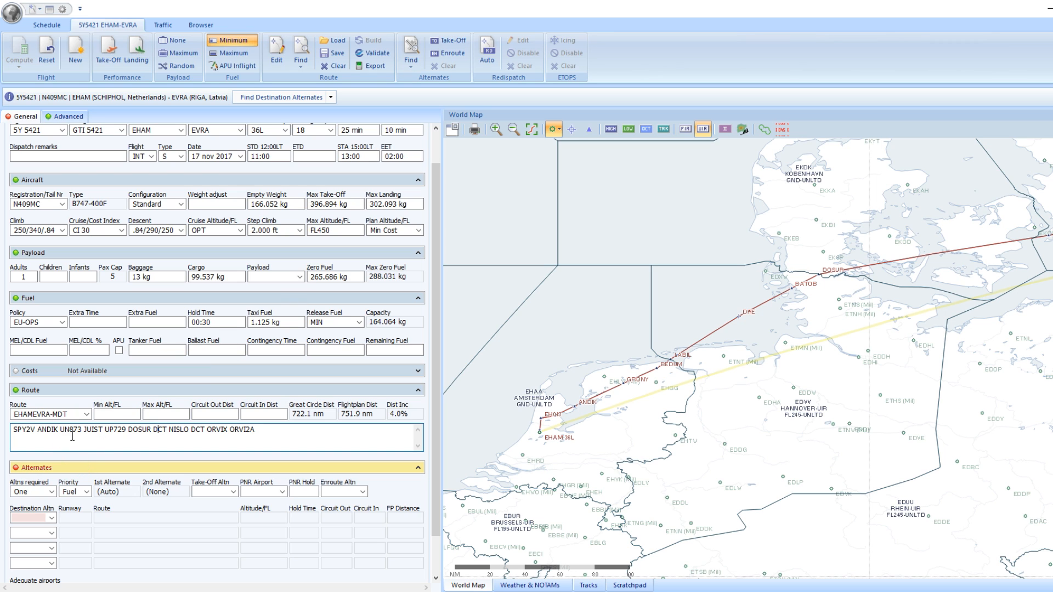
Step: Show the high-altitude airways on the map around the route and hide them again
click(610, 133)
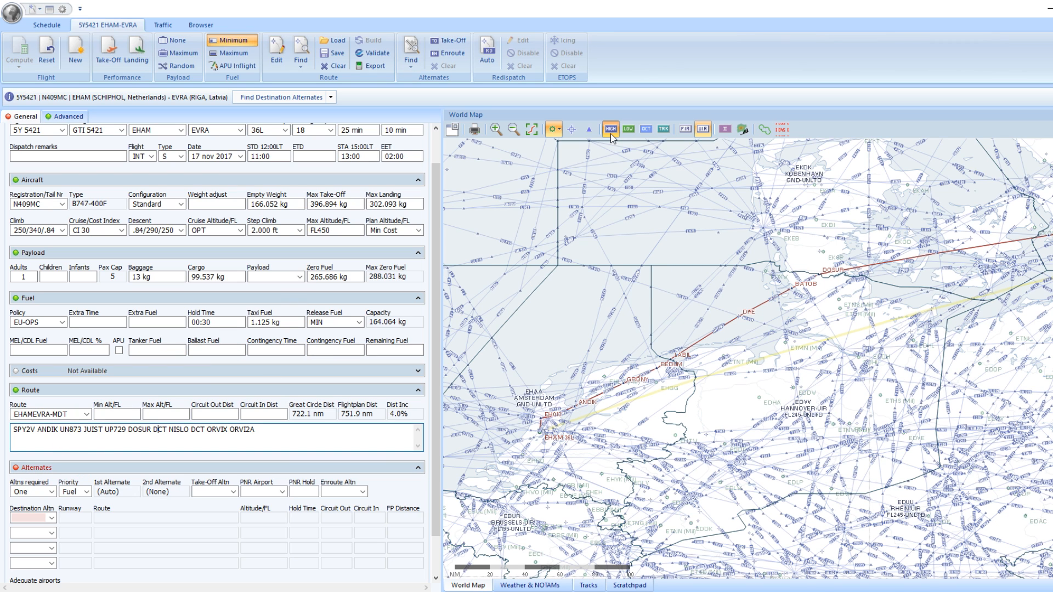
drag(699, 400, 742, 412)
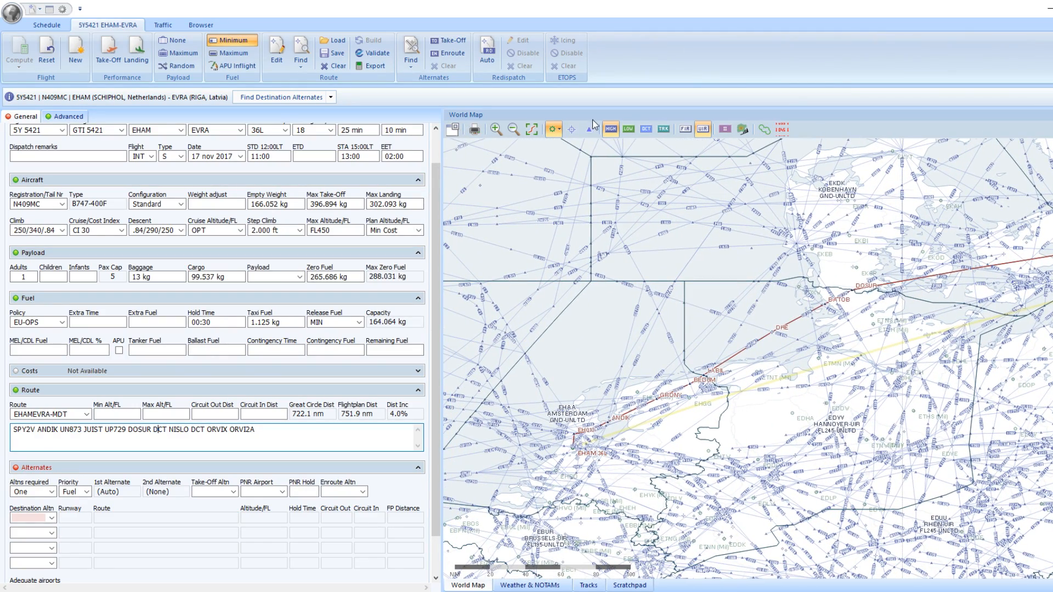
click(611, 129)
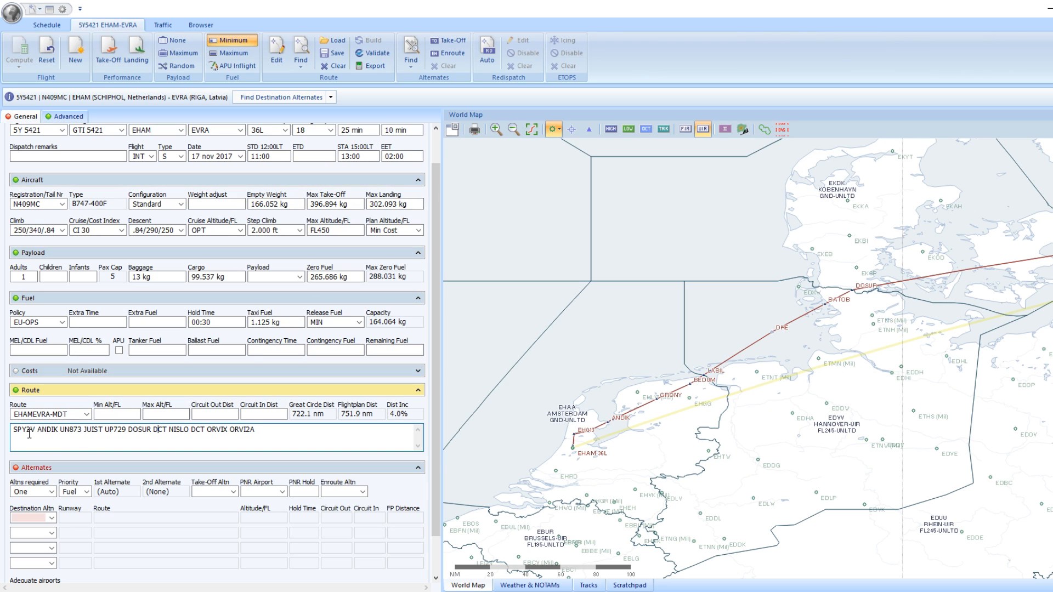
Step: Examine the SPY2V departure and ORVI2A arrival procedures in the route string and compare them with the map
double_click(36, 431)
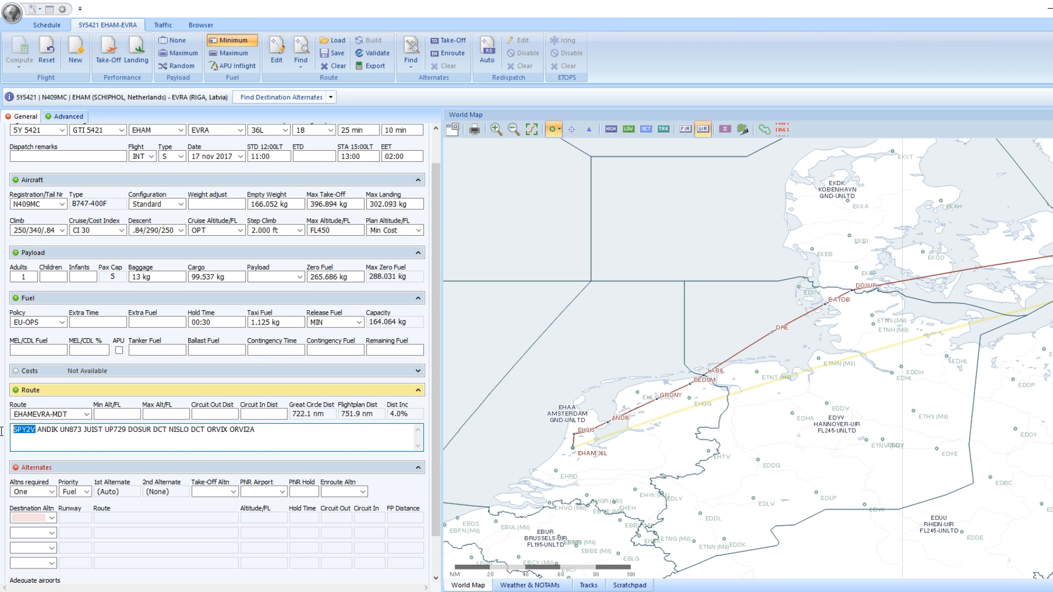
click(50, 441)
drag(35, 434, 7, 436)
drag(265, 434, 231, 433)
drag(544, 416, 433, 456)
drag(572, 479, 653, 448)
click(309, 437)
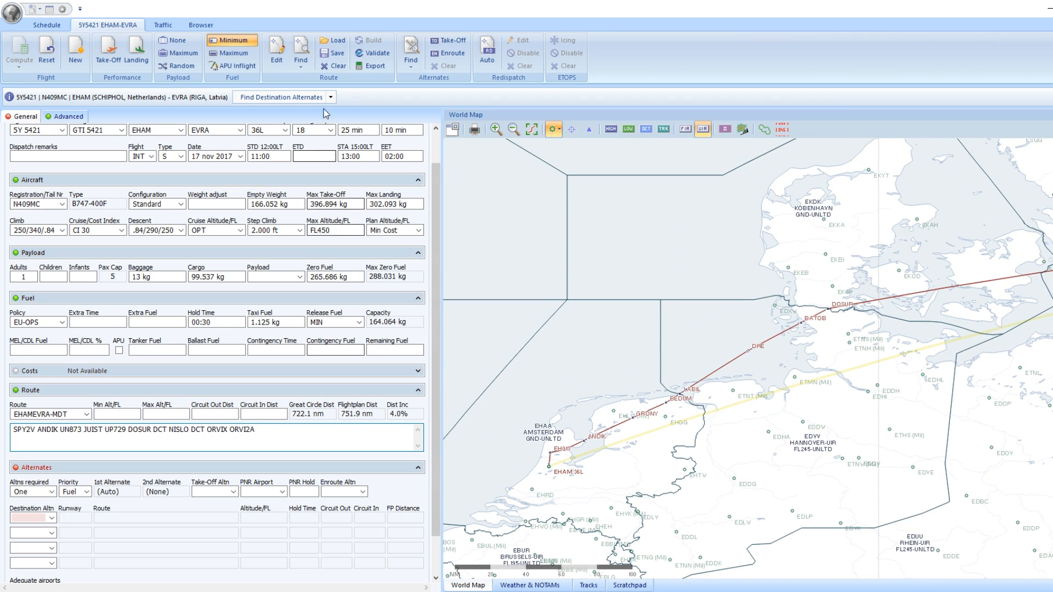
Step: Run the IFPS validation on the flight's ATC flight plan and close the validation window
click(372, 54)
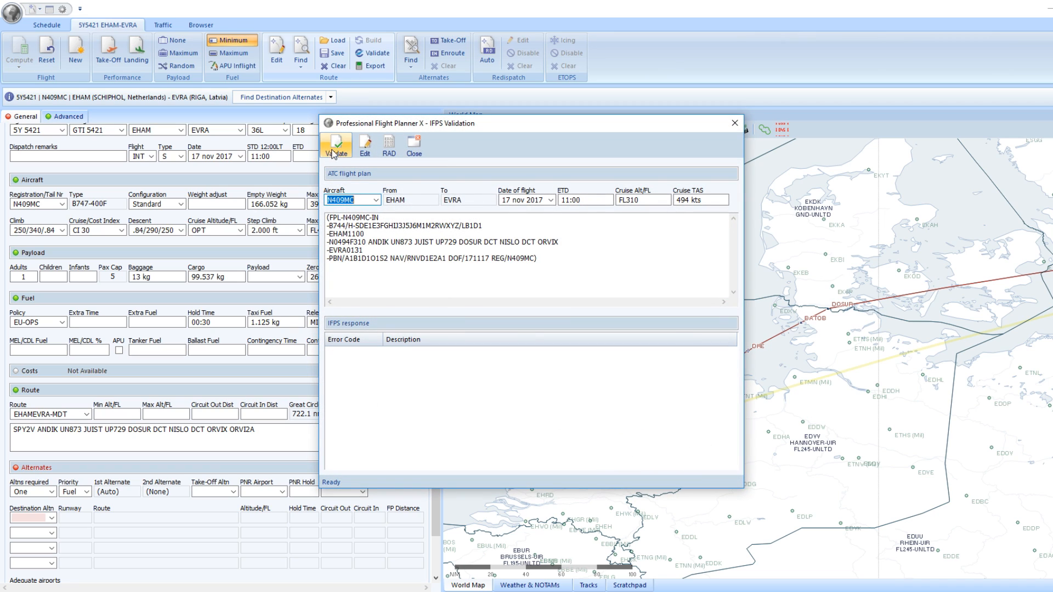
click(336, 146)
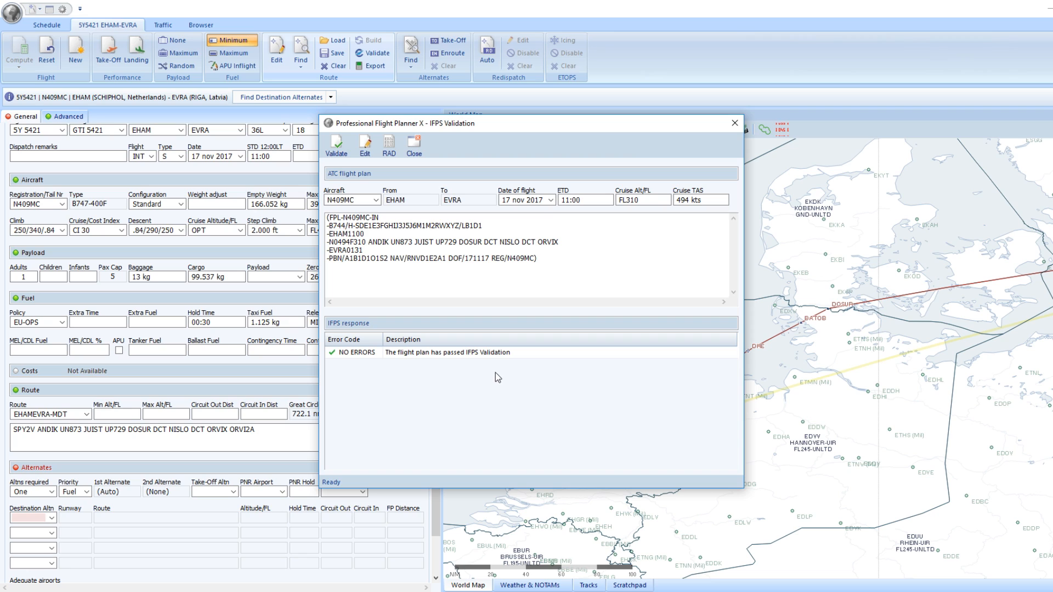
click(734, 123)
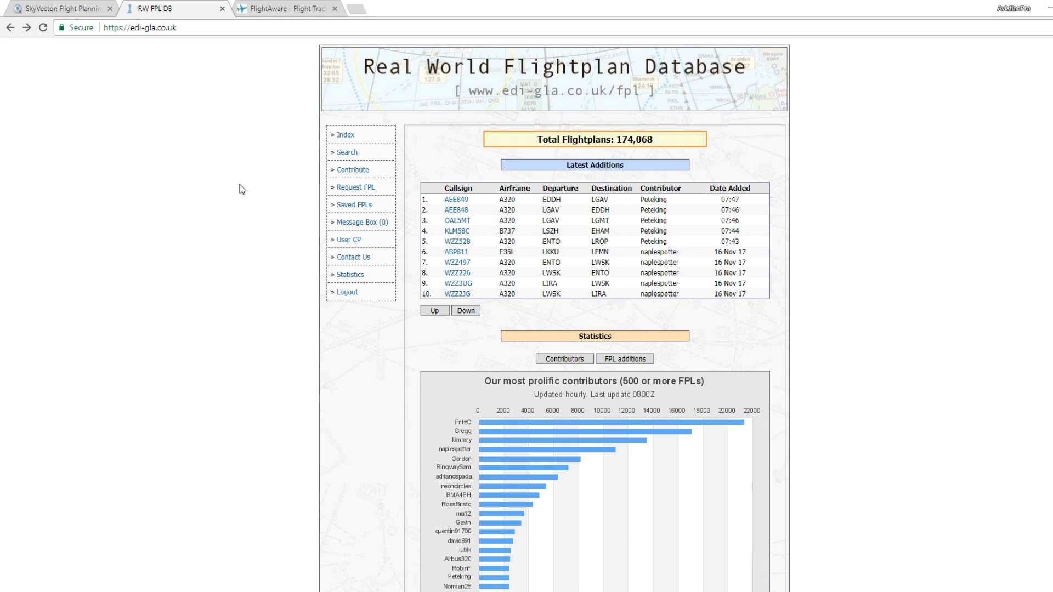
Step: Look over the Real World Flightplan Database home page in the browser
scroll(231, 186, down, 1)
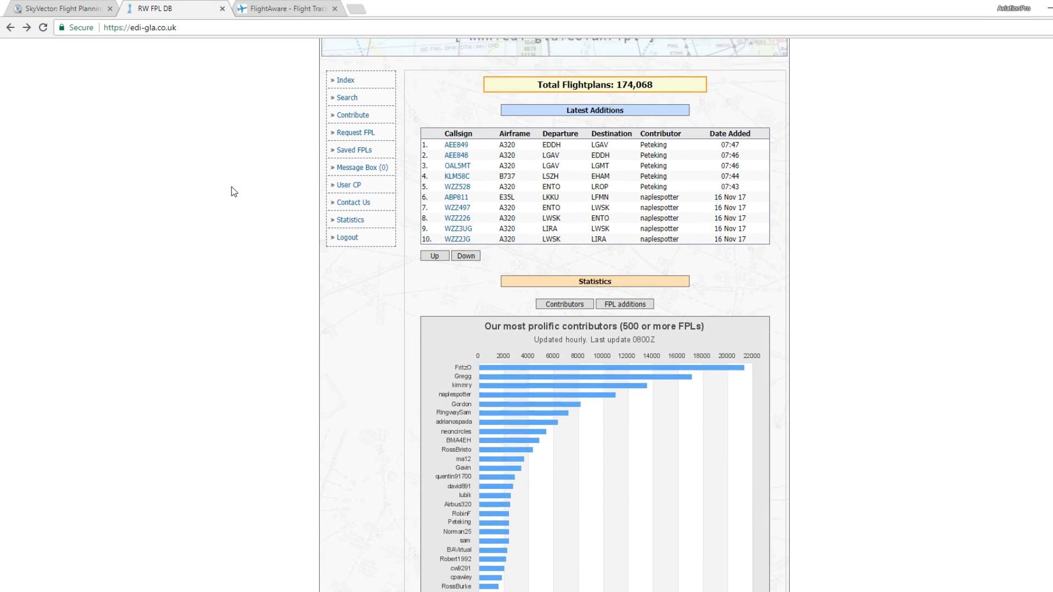
scroll(227, 192, up, 1)
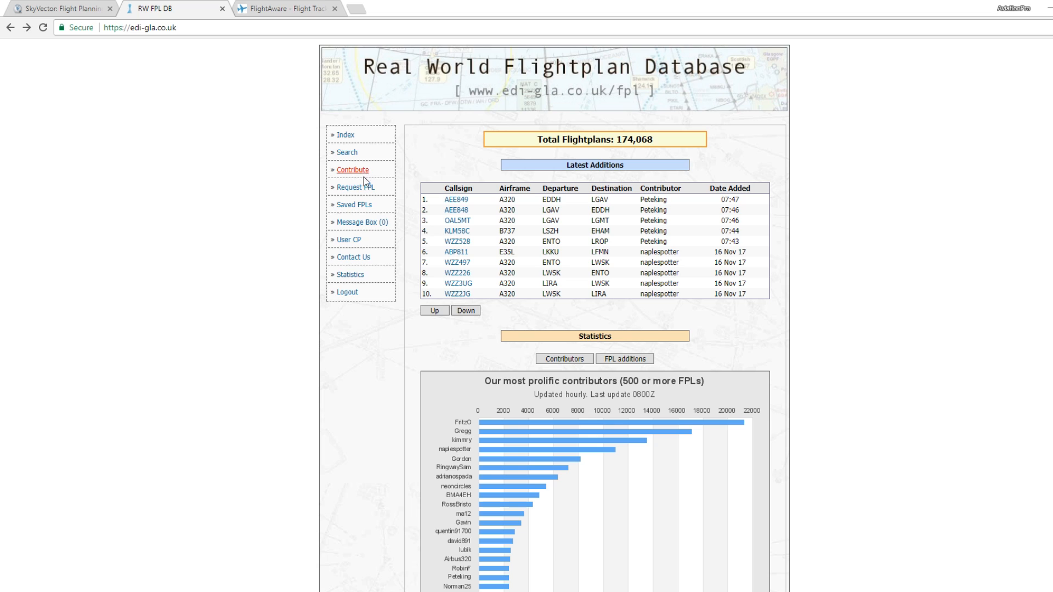
Step: Search the flightplan database for plans departing EGLL with destination LFMN
click(347, 153)
click(565, 183)
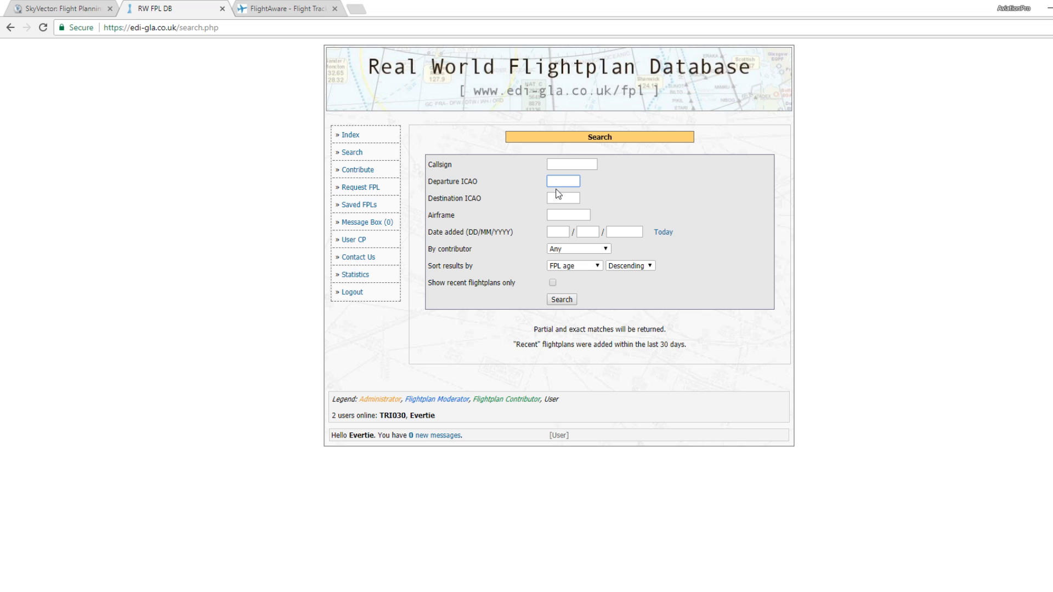
text(egll)
key(Tab)
click(563, 183)
click(568, 199)
click(559, 300)
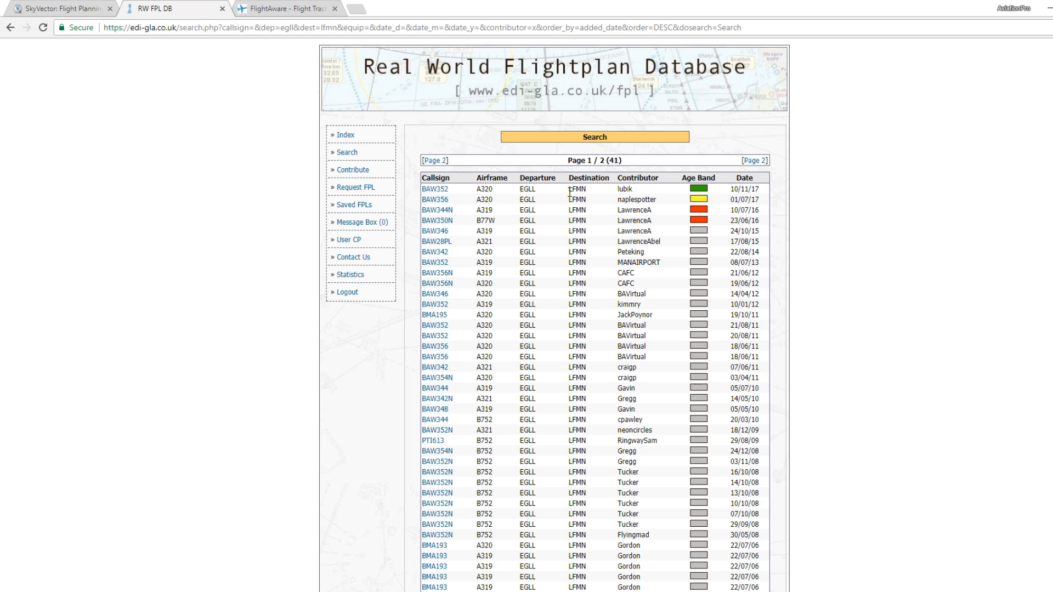
Step: Open the most recent BAW352 flightplan and highlight its route string from MID to NISAR
click(445, 189)
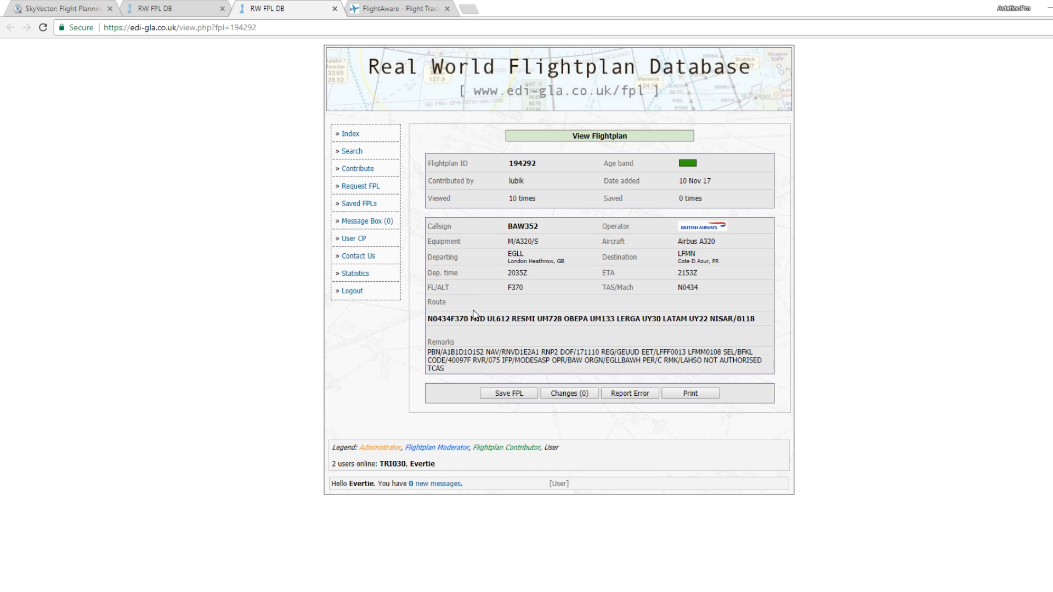
drag(473, 320, 737, 320)
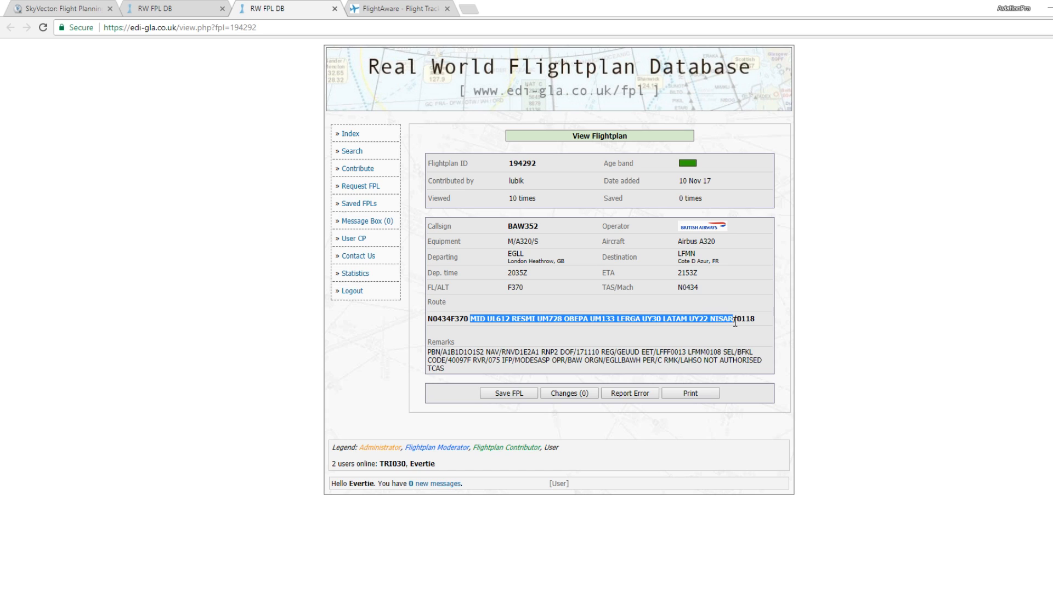
click(726, 333)
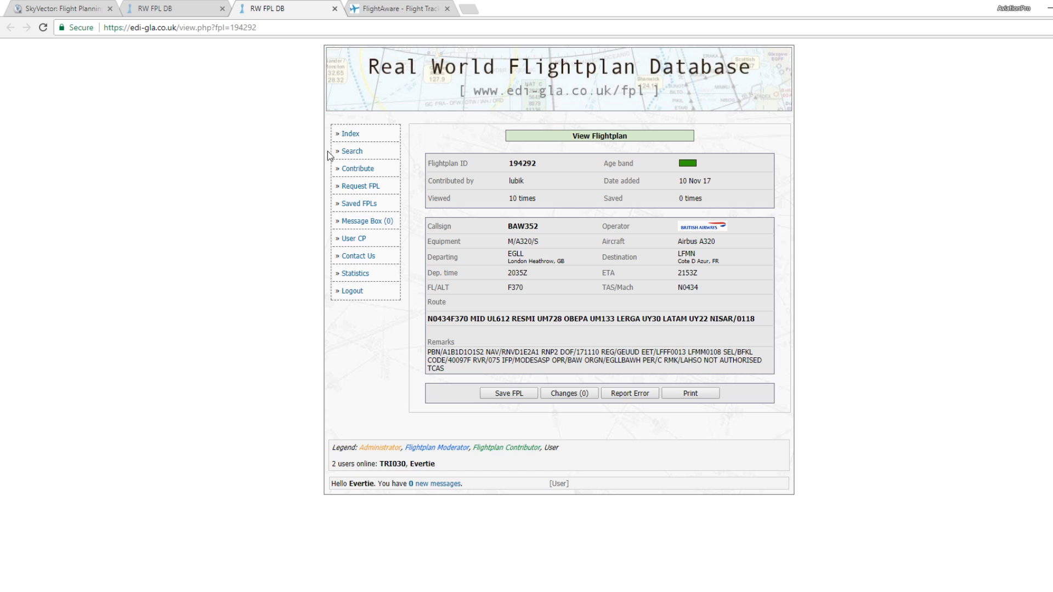
drag(473, 322, 731, 318)
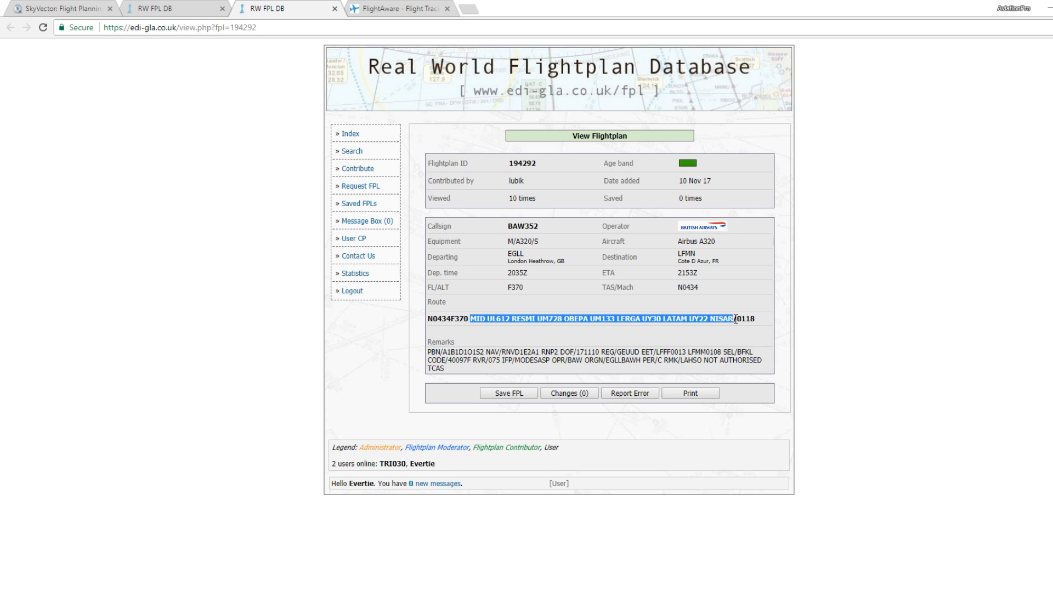
click(729, 321)
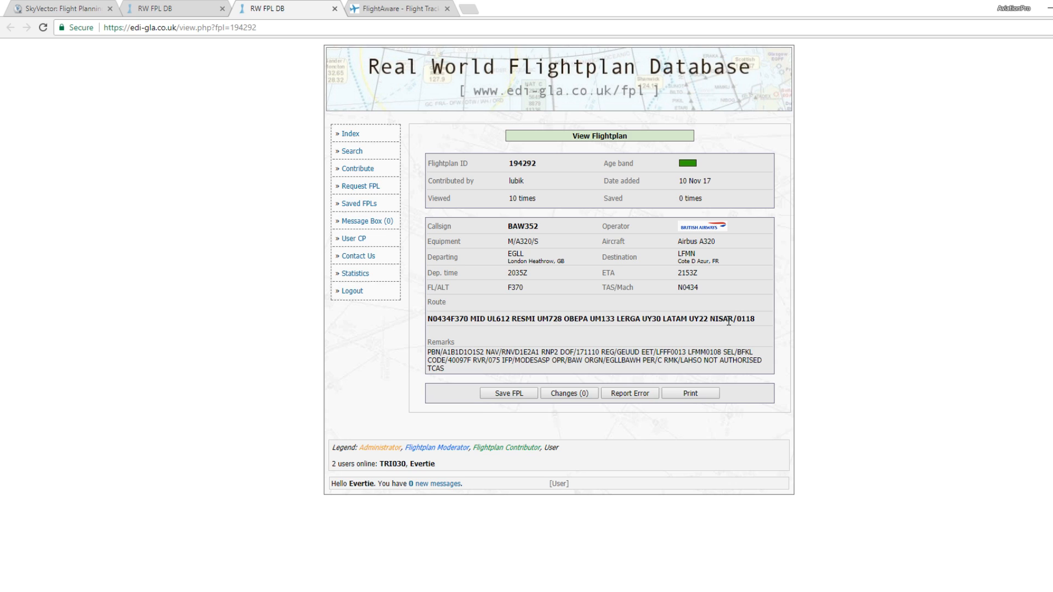
right_click(667, 328)
click(634, 331)
Step: Switch to the FlightAware page and search for flights from origin KEWR to destination KSEA
click(186, 8)
click(373, 4)
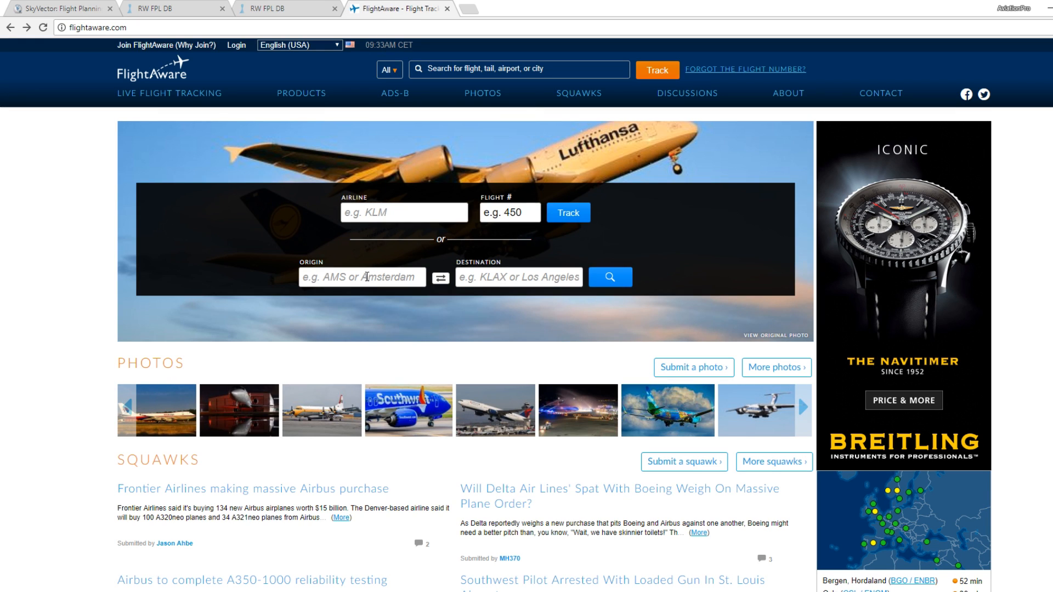
click(367, 277)
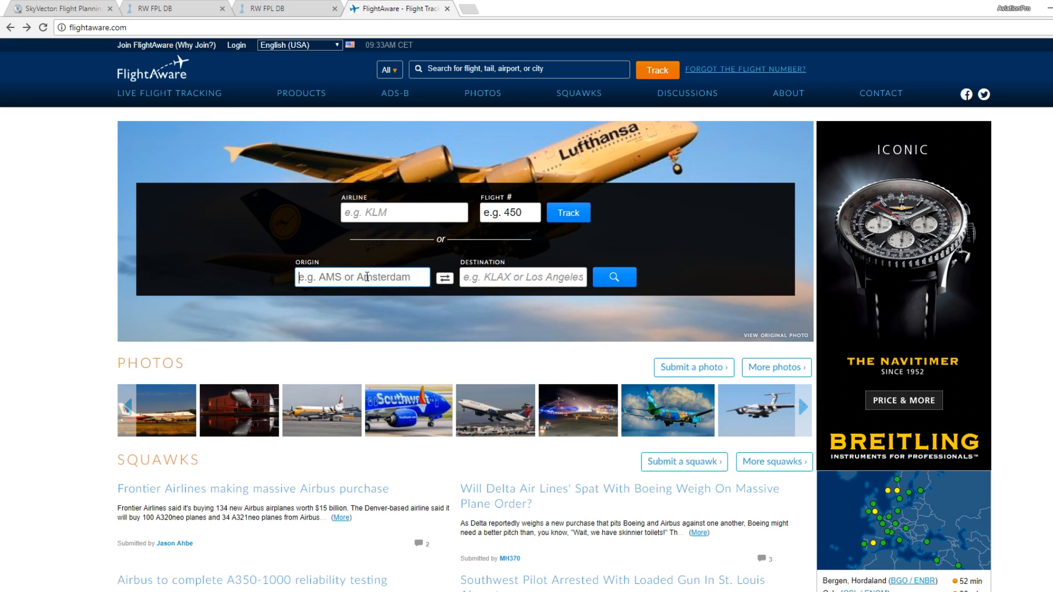
text(kewr)
key(Tab)
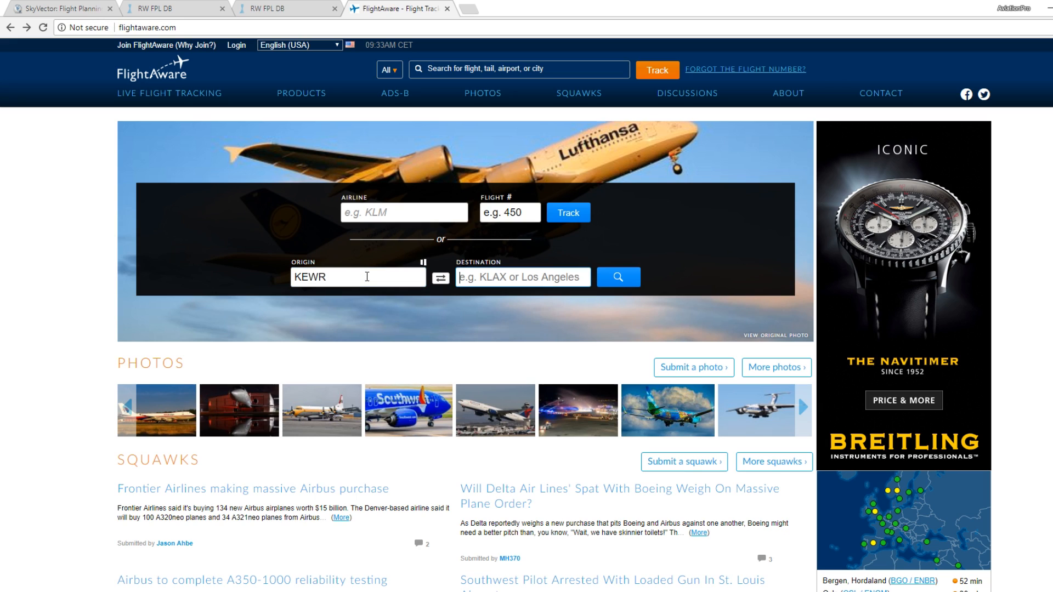
text(ksea)
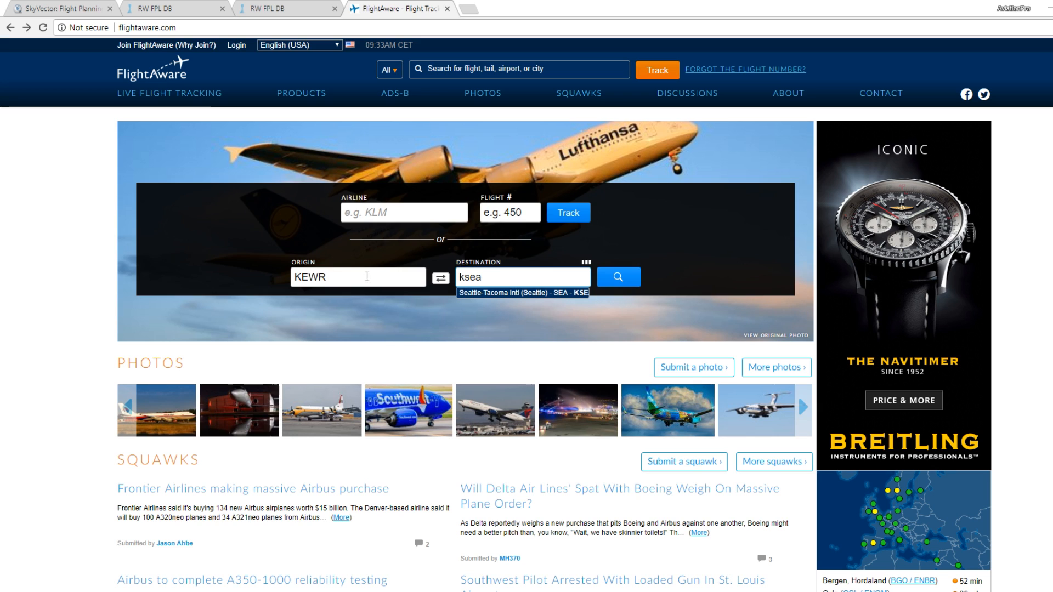
click(515, 295)
click(611, 285)
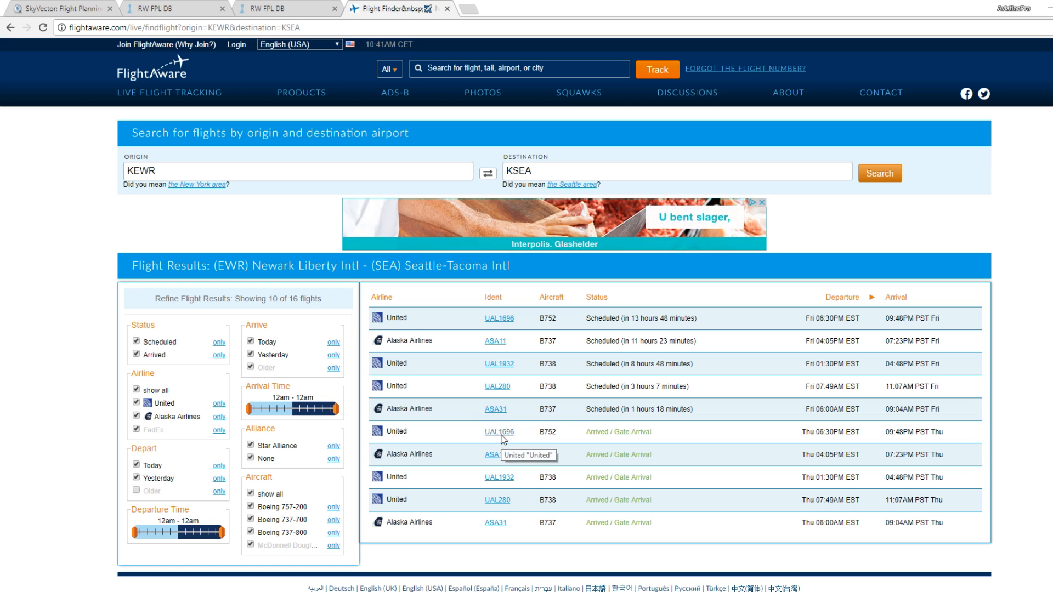
Step: Open Thursday's arrived United flight UAL1696 and examine its flown track on the map
click(501, 435)
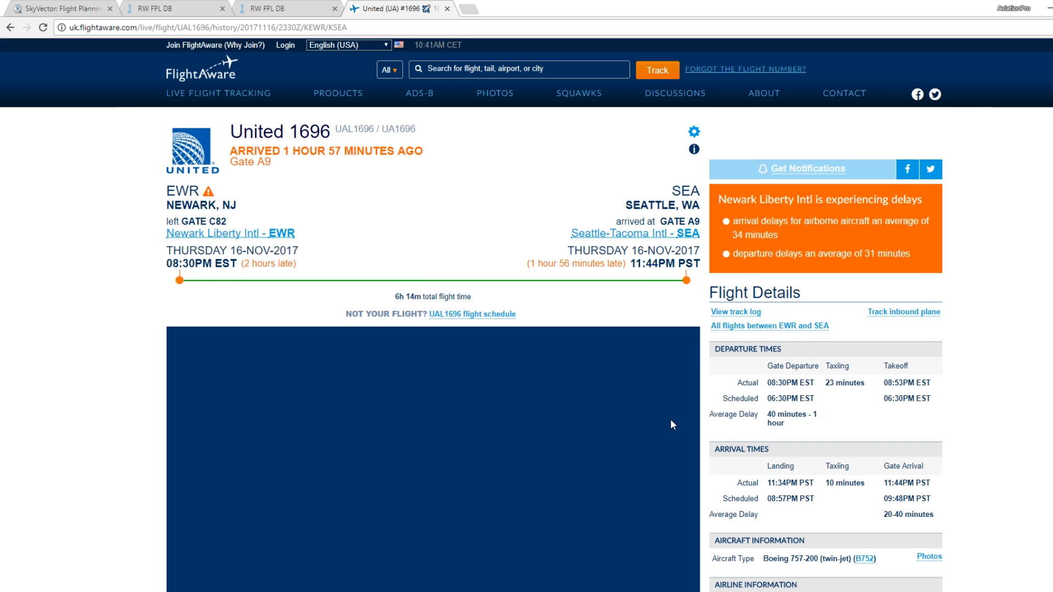
scroll(670, 419, down, 1)
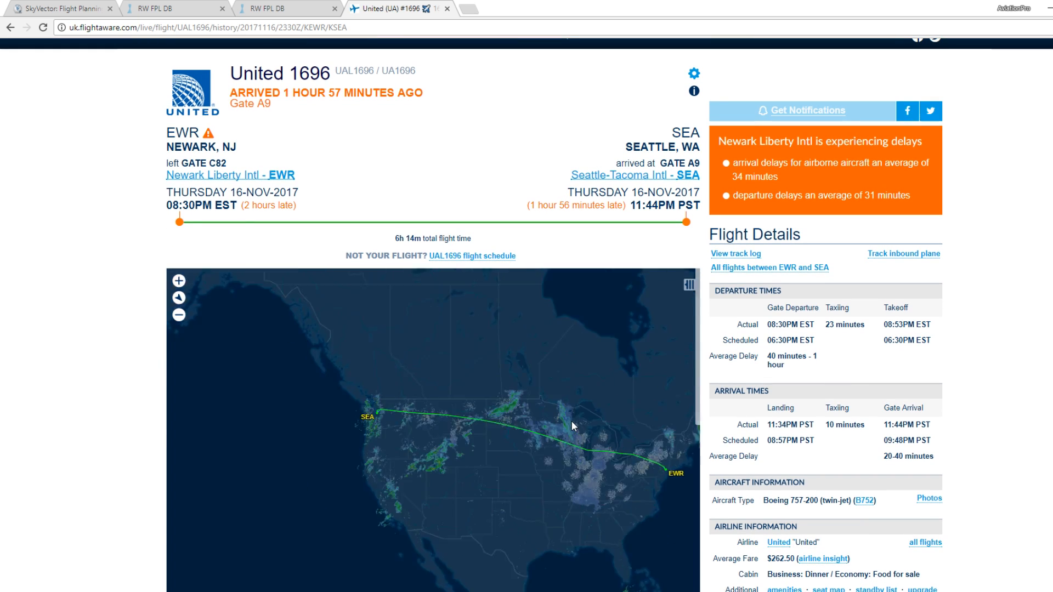
scroll(571, 421, up, 3)
drag(575, 422, 555, 400)
scroll(554, 400, down, 4)
scroll(510, 411, up, 2)
scroll(861, 431, down, 5)
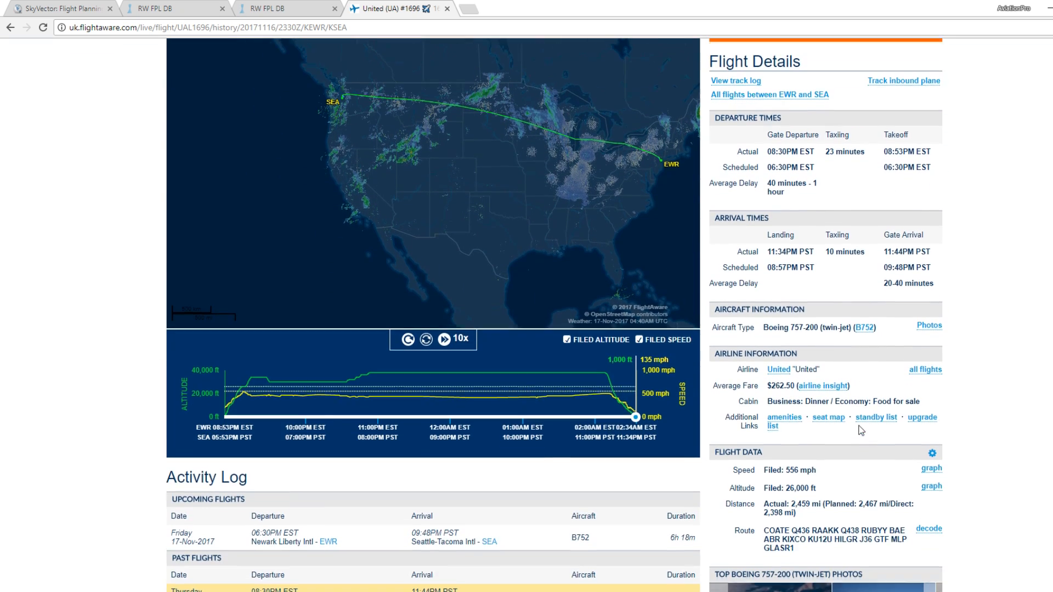
Step: Highlight the filed route string in the UAL1696 flight data and compare it with the track map
scroll(795, 471, down, 1)
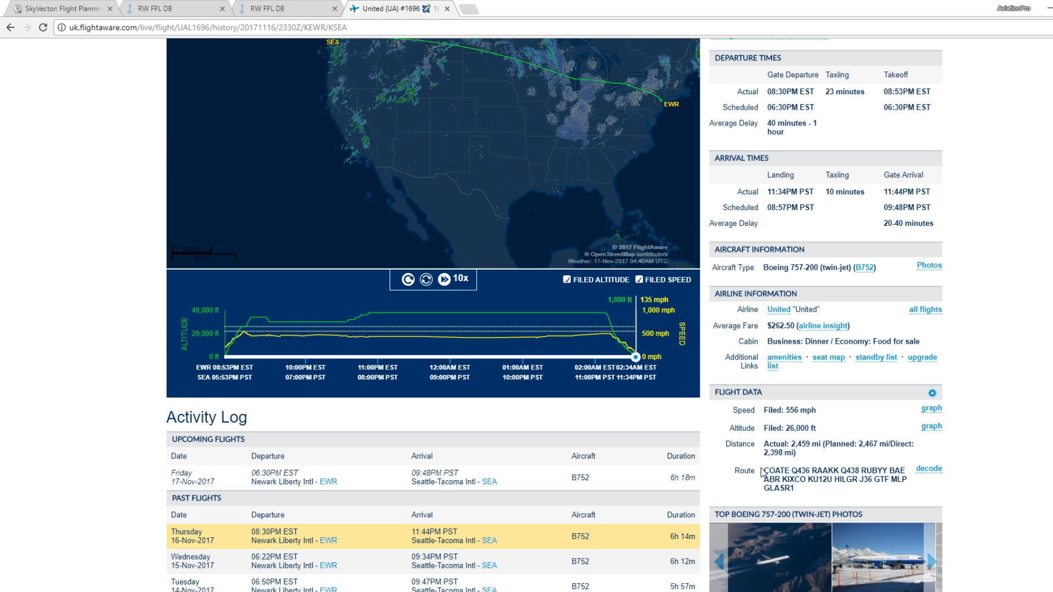
drag(765, 471, 814, 494)
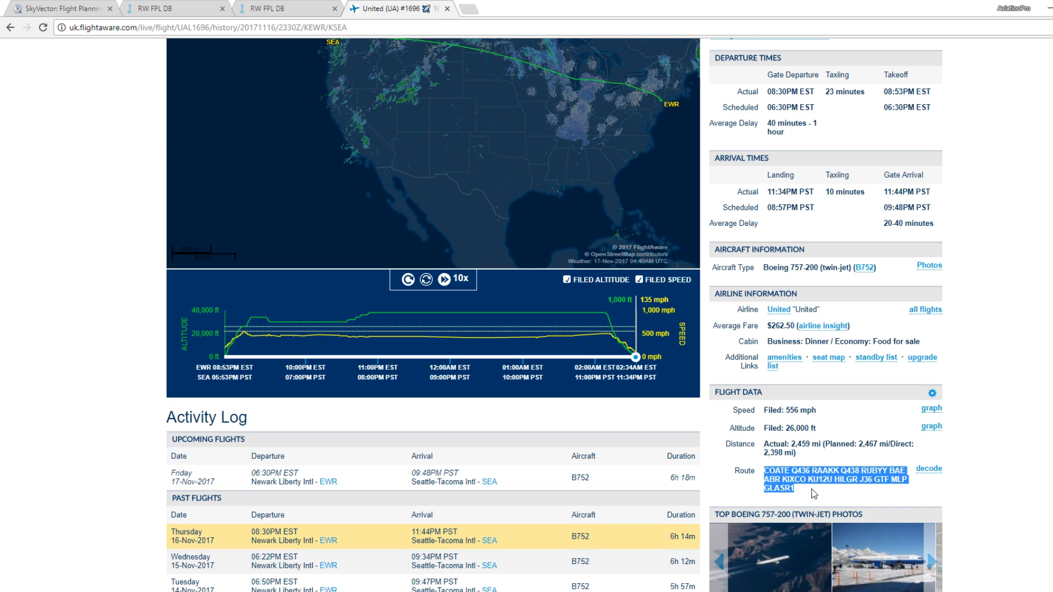
click(809, 486)
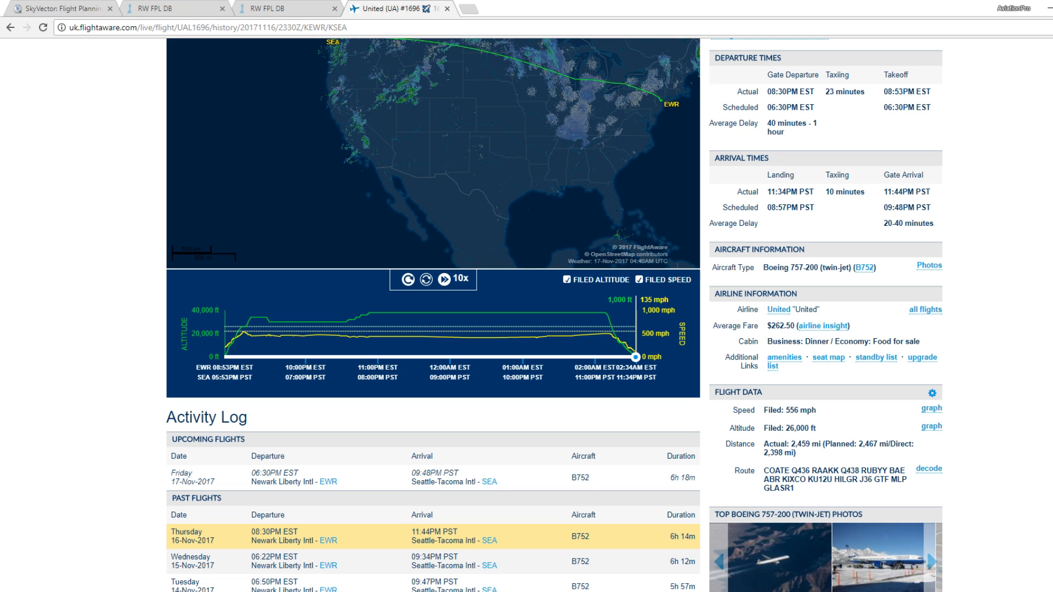
scroll(809, 486, up, 4)
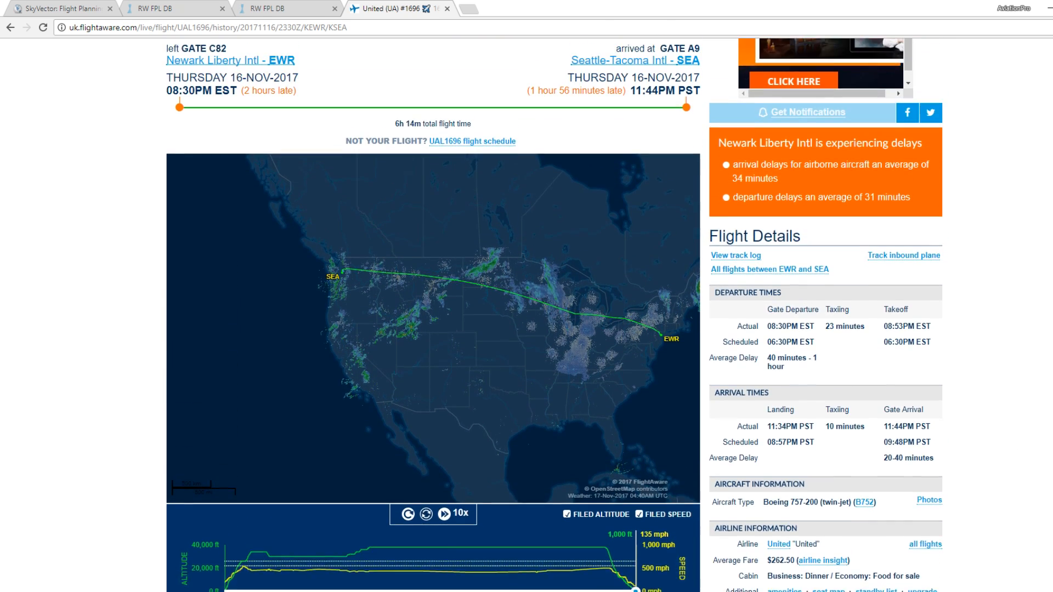
scroll(554, 315, up, 3)
scroll(554, 316, down, 1)
scroll(434, 315, down, 3)
scroll(433, 315, up, 4)
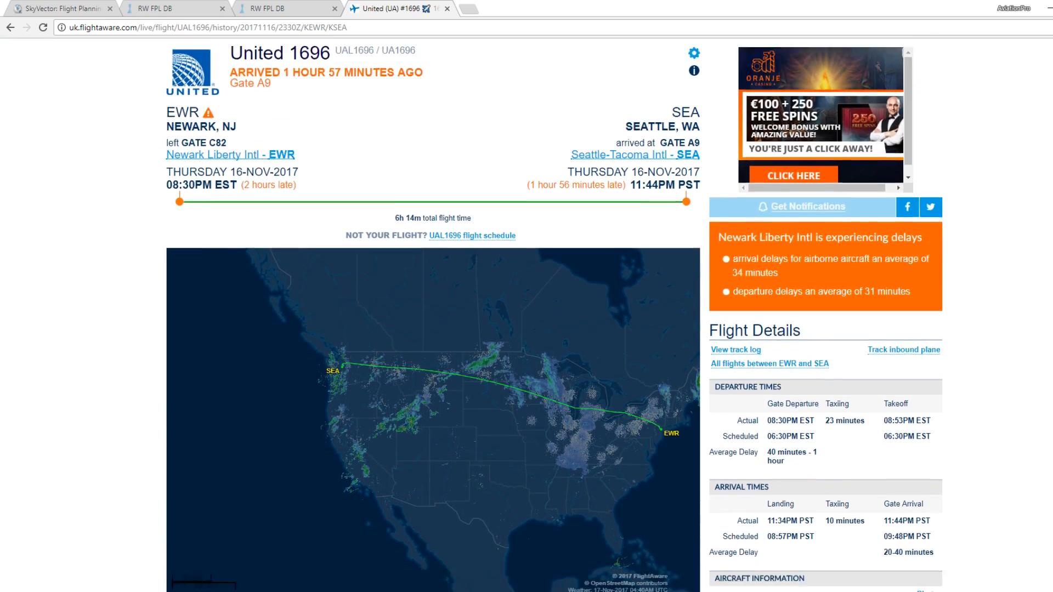
scroll(800, 442, down, 6)
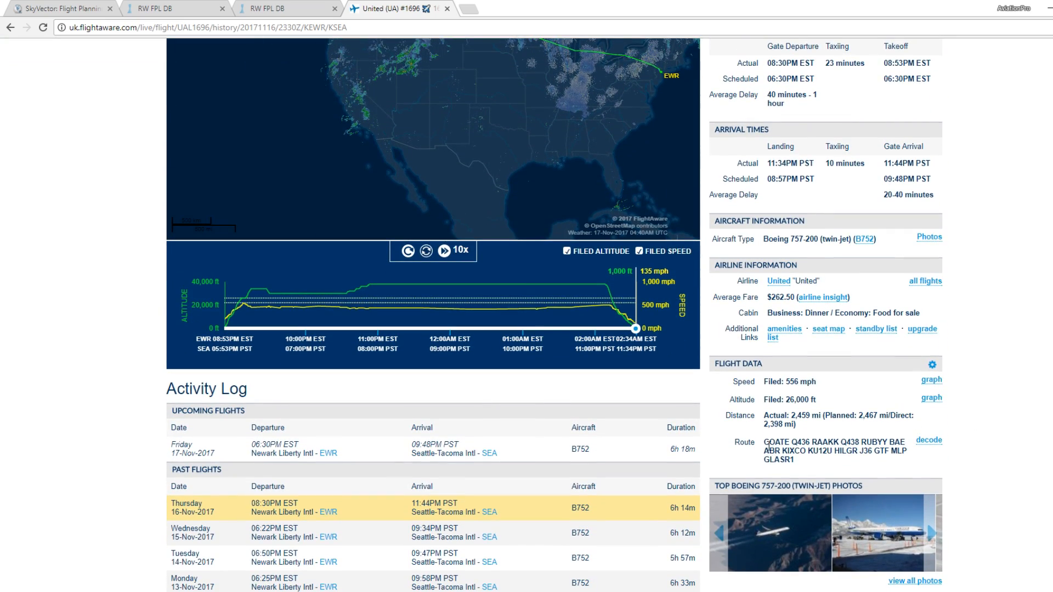
mouse_move(765, 442)
mouse_down()
mouse_move(824, 470)
mouse_move(761, 437)
mouse_up()
Step: Switch back to Professional Flight Planner X and examine the EHAM to EVRA route on the map
click(960, 427)
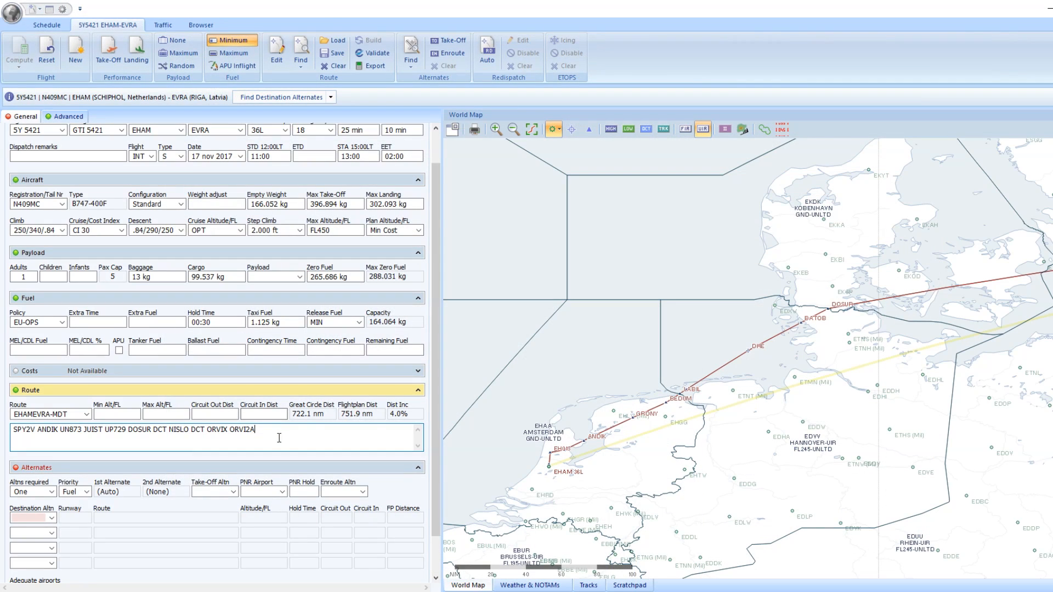
drag(592, 392, 549, 388)
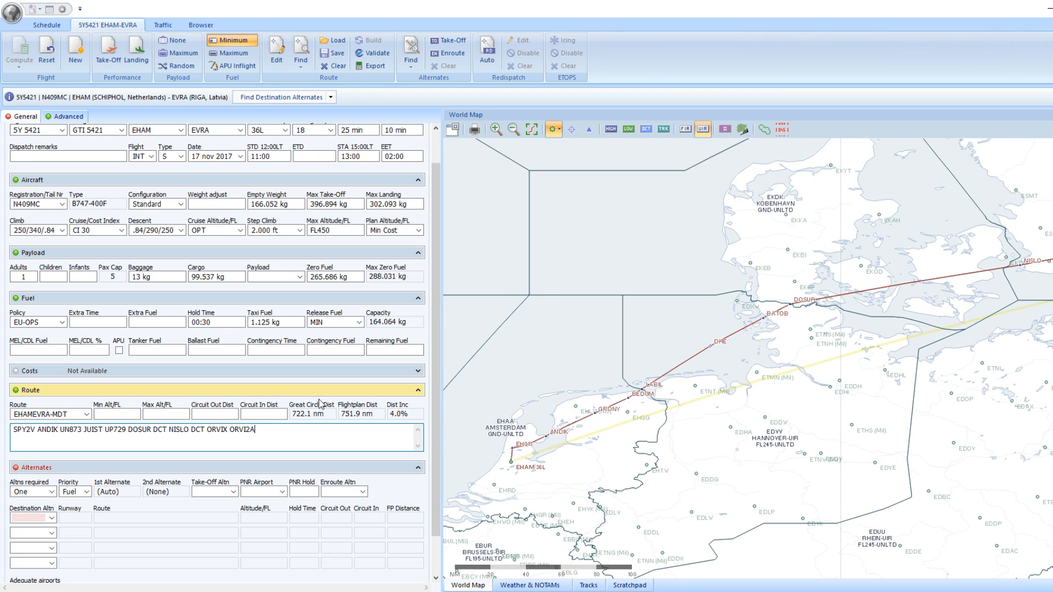
click(338, 435)
mouse_move(538, 432)
mouse_down()
mouse_move(527, 419)
mouse_move(518, 433)
mouse_up()
drag(680, 432, 637, 436)
scroll(636, 436, down, 1)
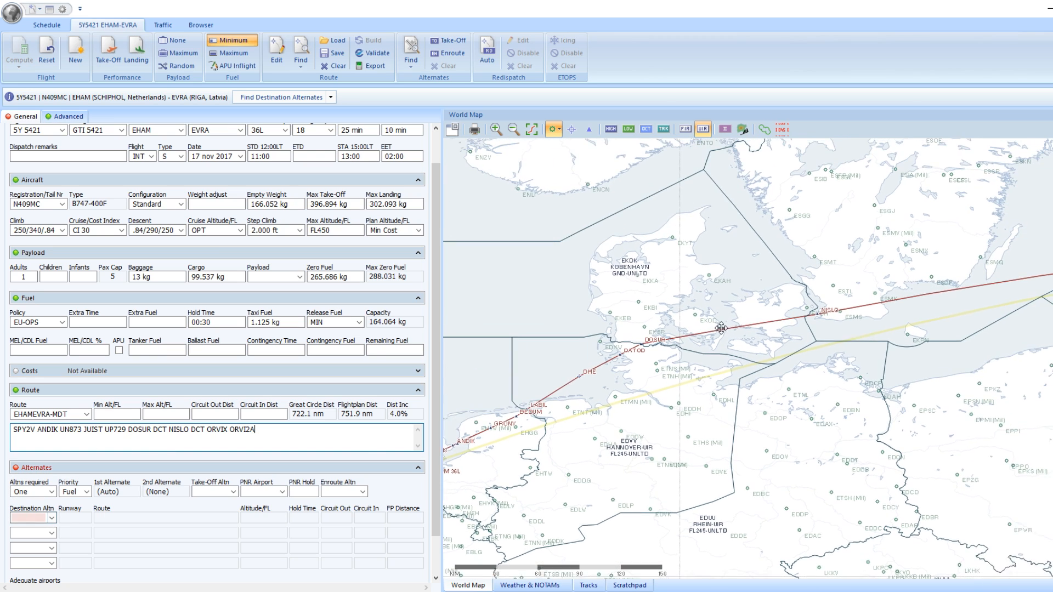
Step: Look up airports near EVRA and apply EETN (Lennart Meri) as the destination alternate
click(52, 518)
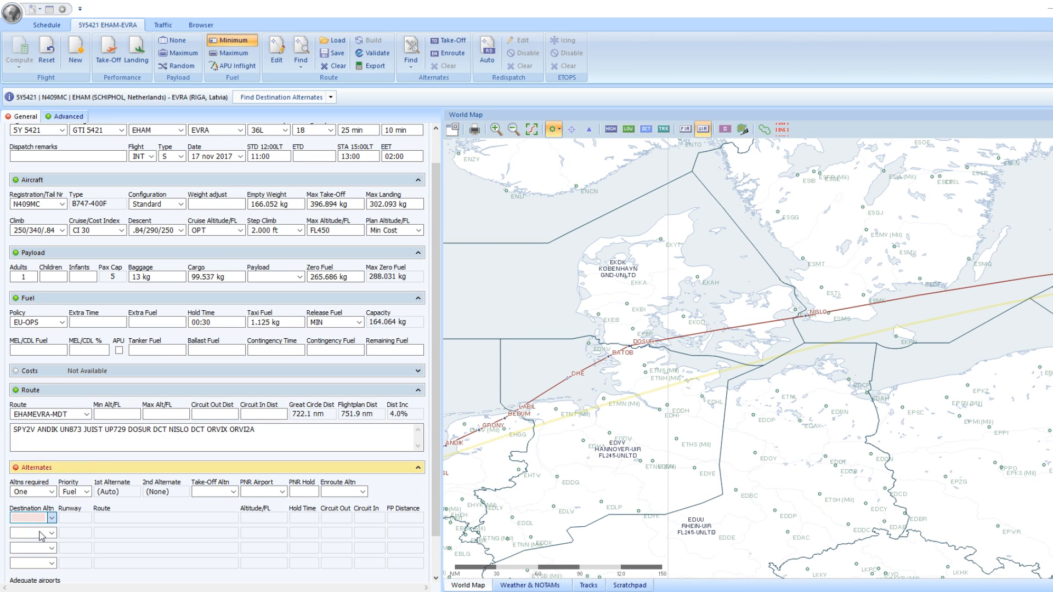
click(42, 532)
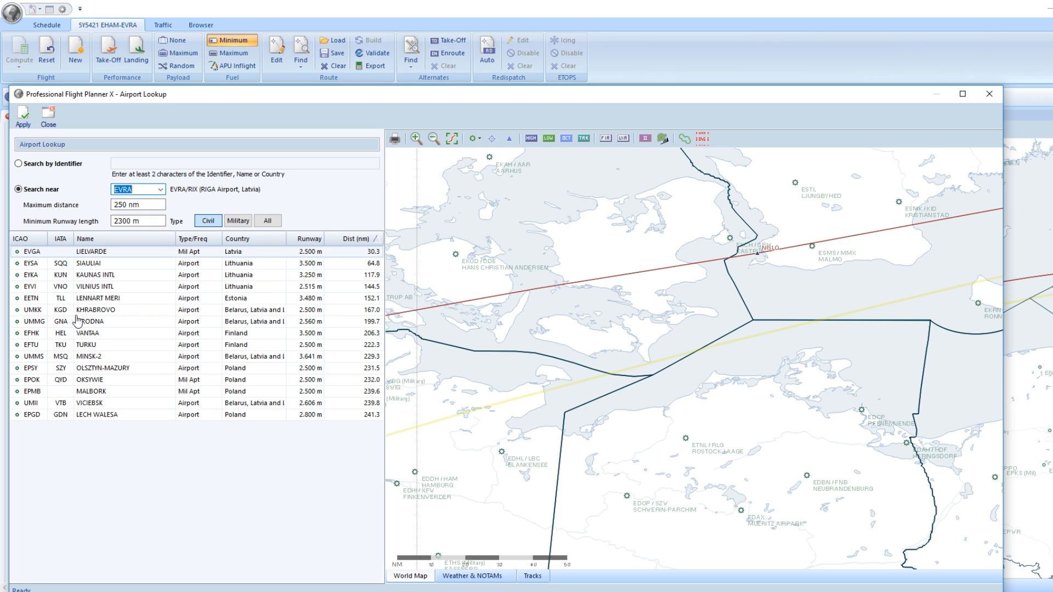
click(43, 301)
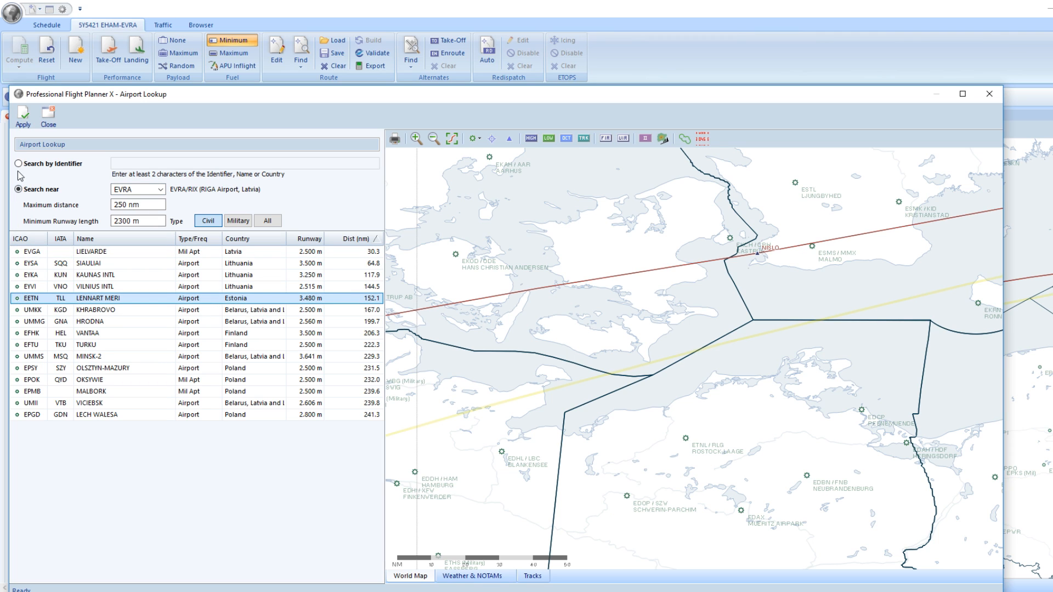
click(21, 117)
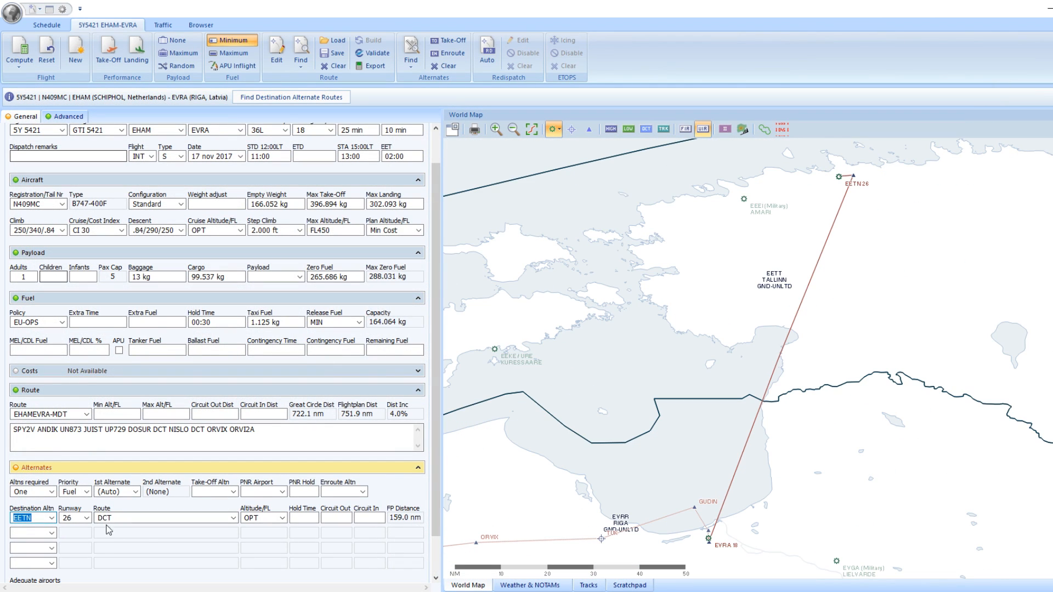
Step: Set the EETN alternate's route to SOKV5E SOKVA M857 KEMET KEME1L and inspect it on the map
click(144, 518)
click(131, 556)
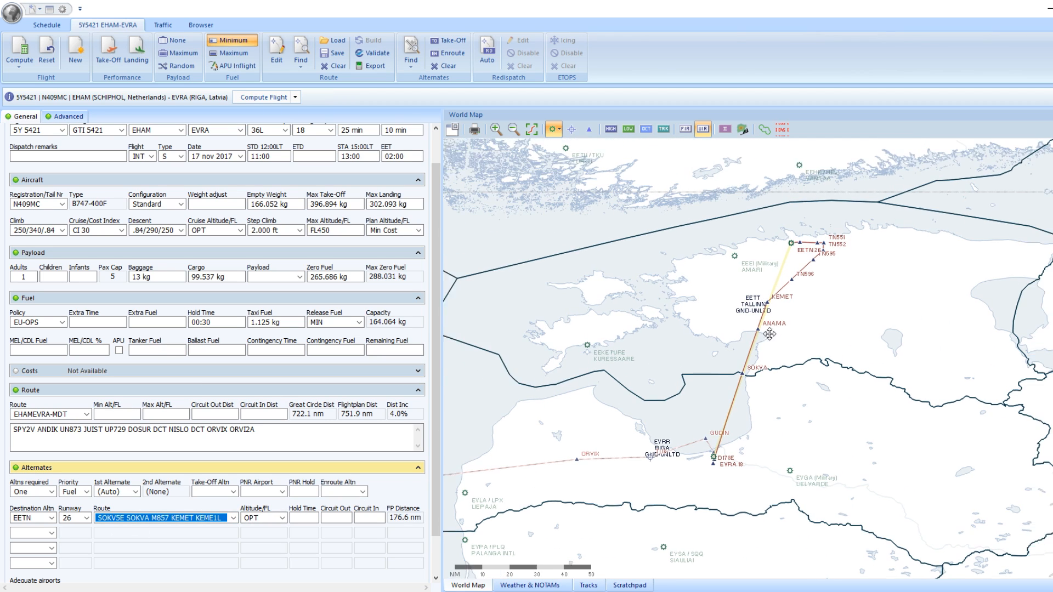
scroll(713, 408, down, 1)
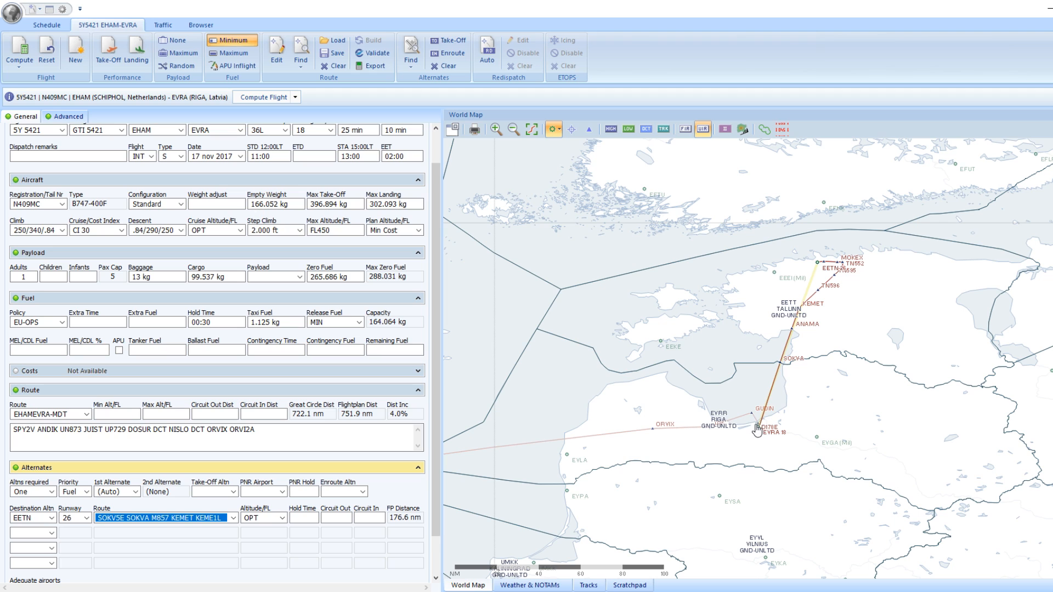
drag(832, 358, 878, 344)
drag(858, 386, 836, 403)
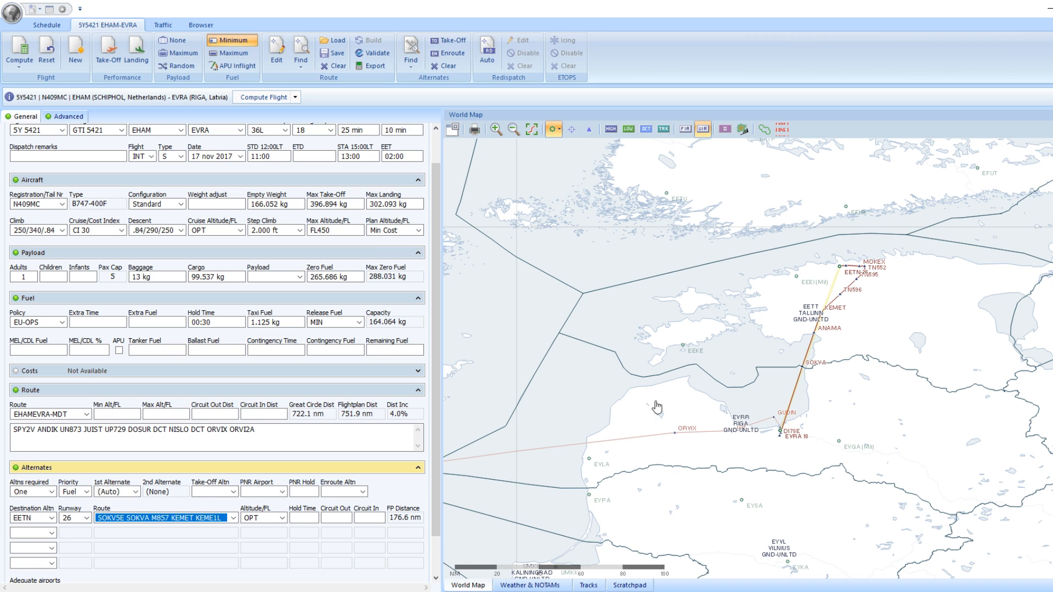
Step: Review the flight, aircraft, payload, fuel, route and alternate settings of the flight plan
scroll(324, 510, down, 1)
scroll(324, 510, down, 1)
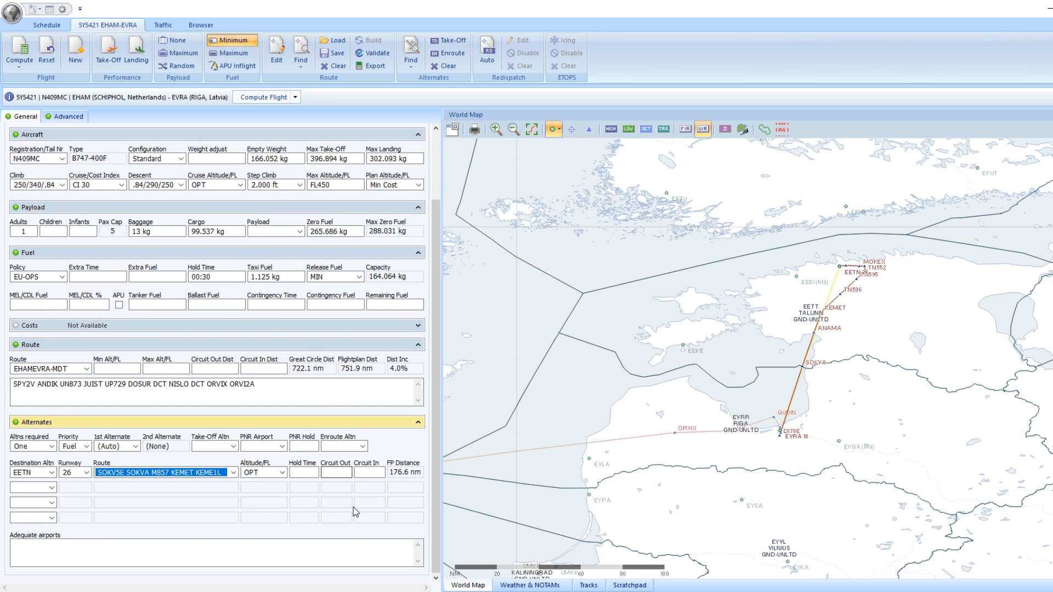
scroll(384, 412, up, 4)
scroll(429, 306, down, 2)
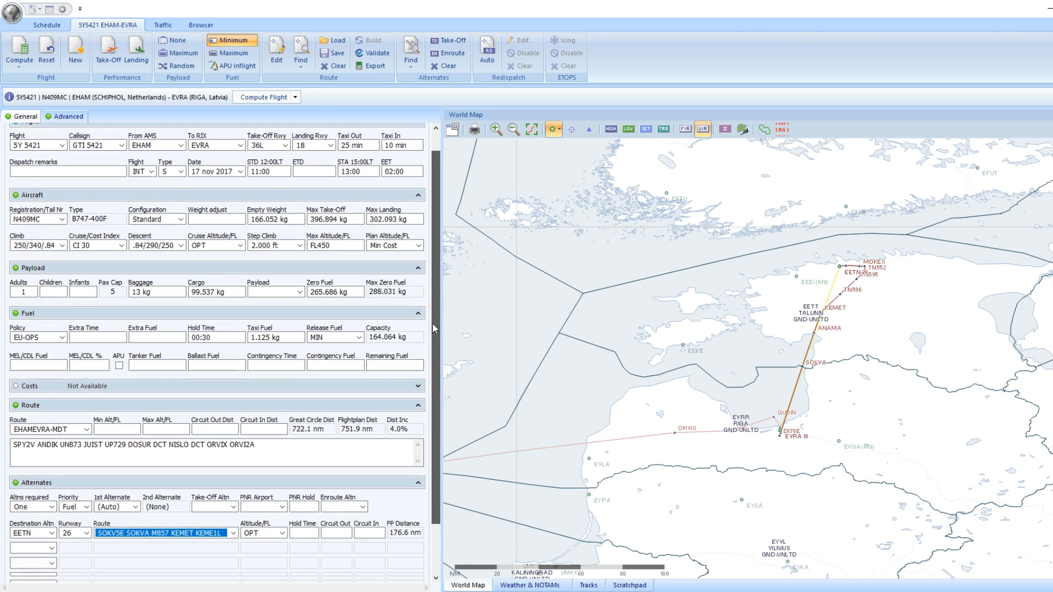
scroll(417, 287, up, 2)
scroll(414, 283, down, 2)
scroll(408, 455, up, 3)
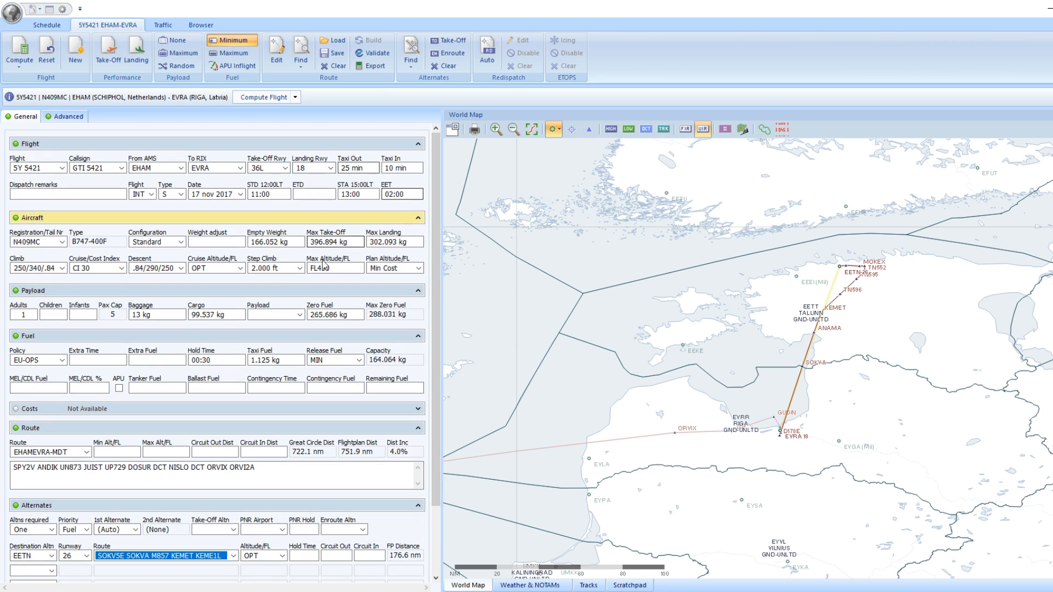
scroll(436, 412, down, 1)
scroll(436, 413, down, 1)
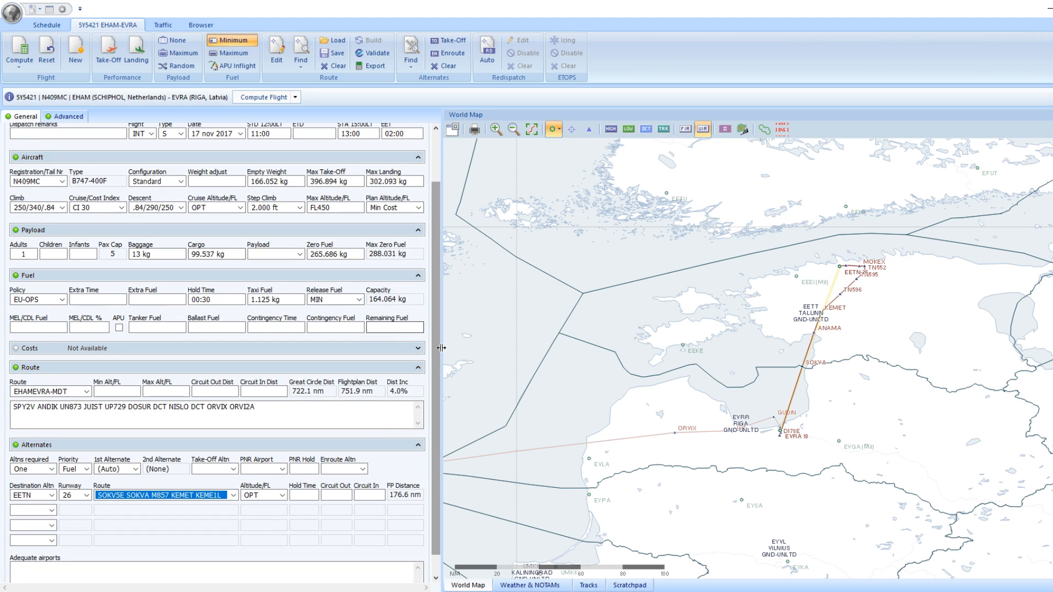
Step: Check the weather reports for EHAM, EVRA and EETN, and compute the flight
drag(439, 363, 433, 296)
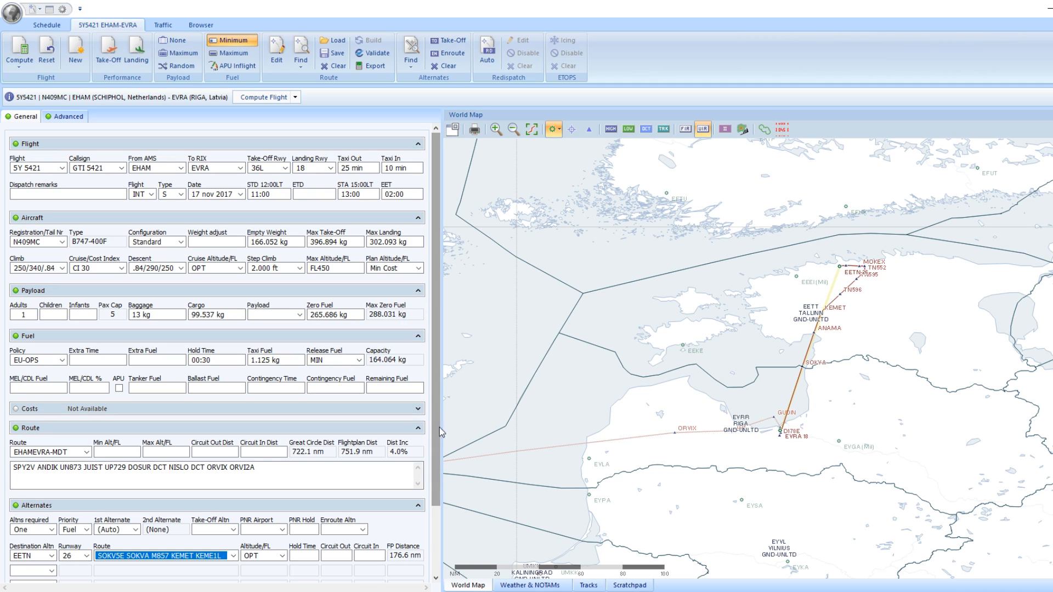
click(523, 586)
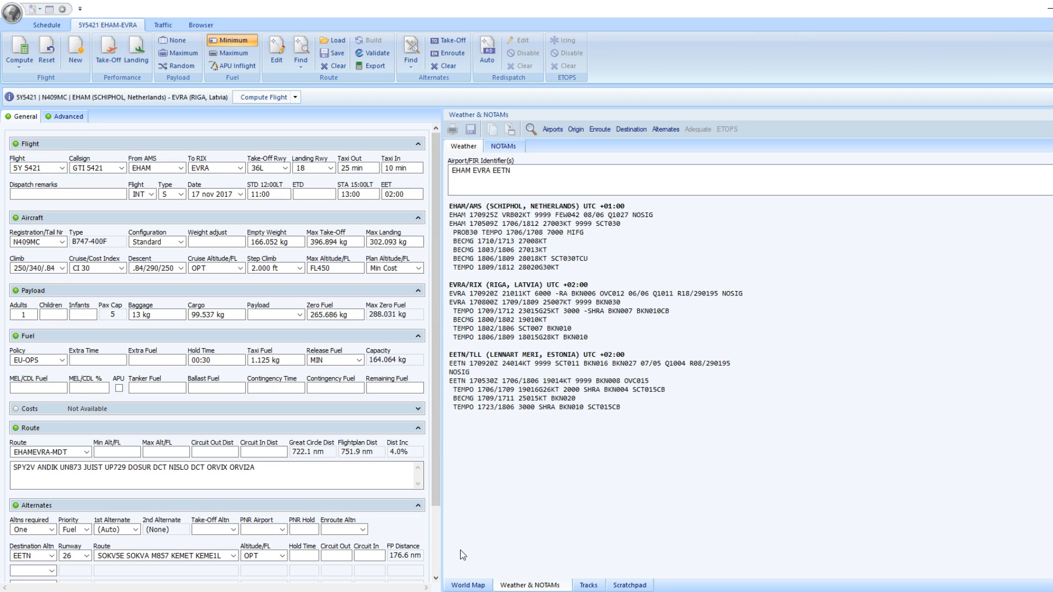
click(465, 585)
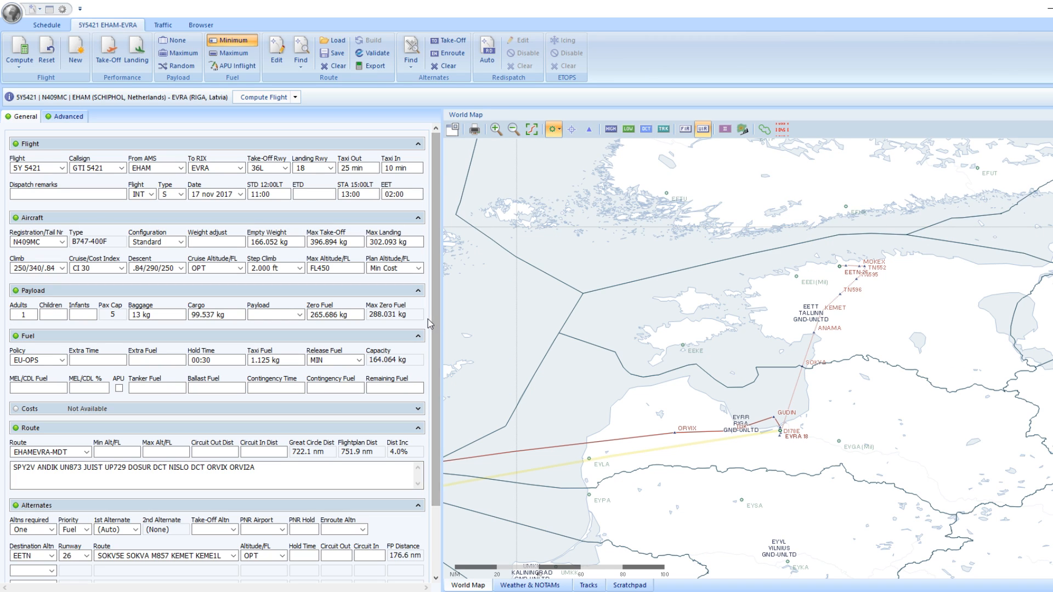
click(259, 98)
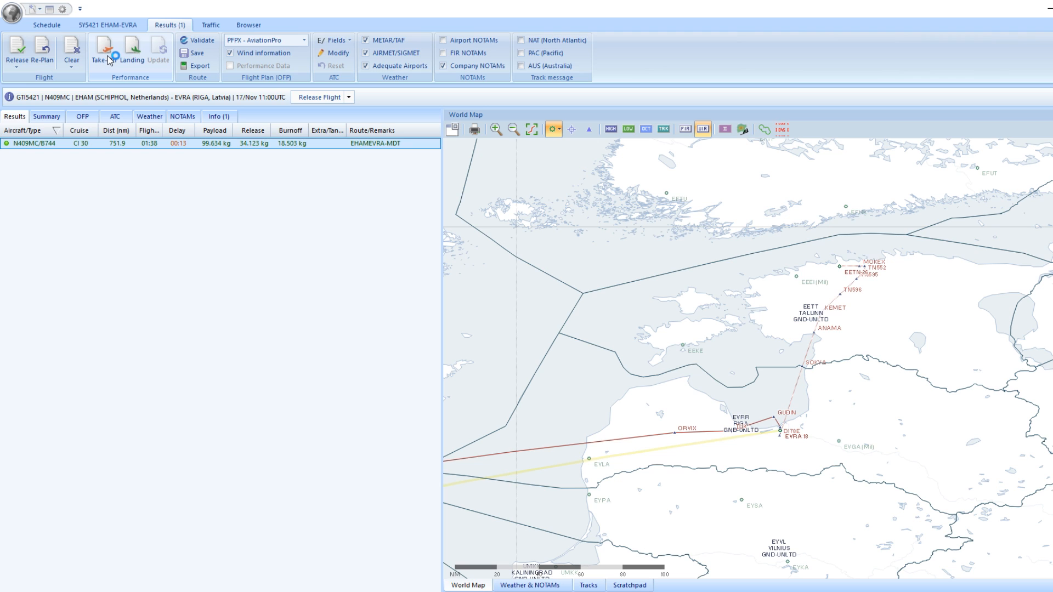
Step: Calculate EHAM runway 36L take-off performance with FLAPS 20, Optimum thrust, air conditioning ON and Engine anti-ice, and apply it to the flight plan
click(382, 263)
click(380, 299)
click(410, 290)
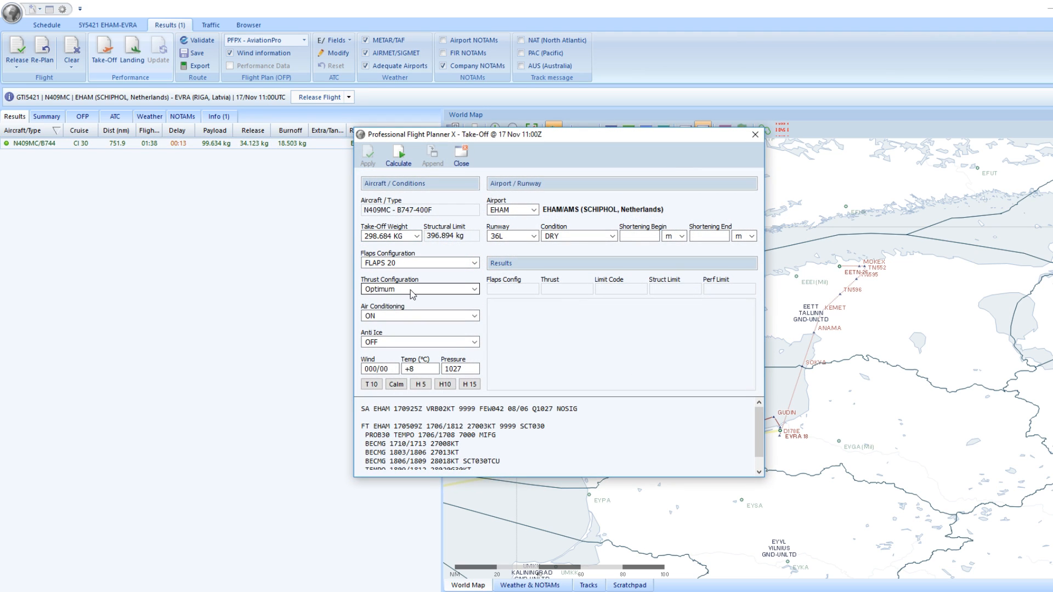
click(411, 290)
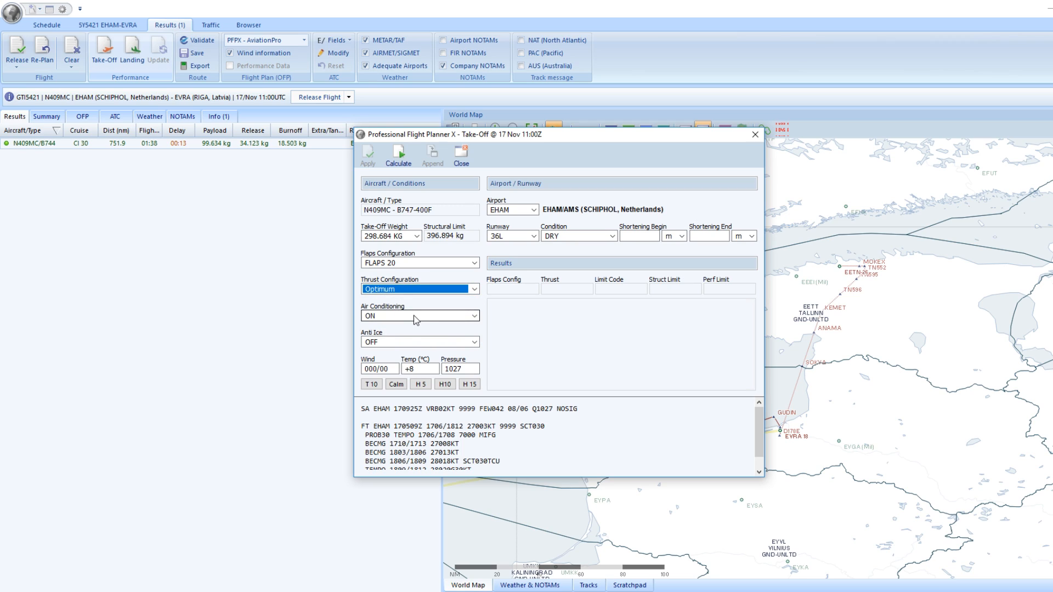
click(524, 421)
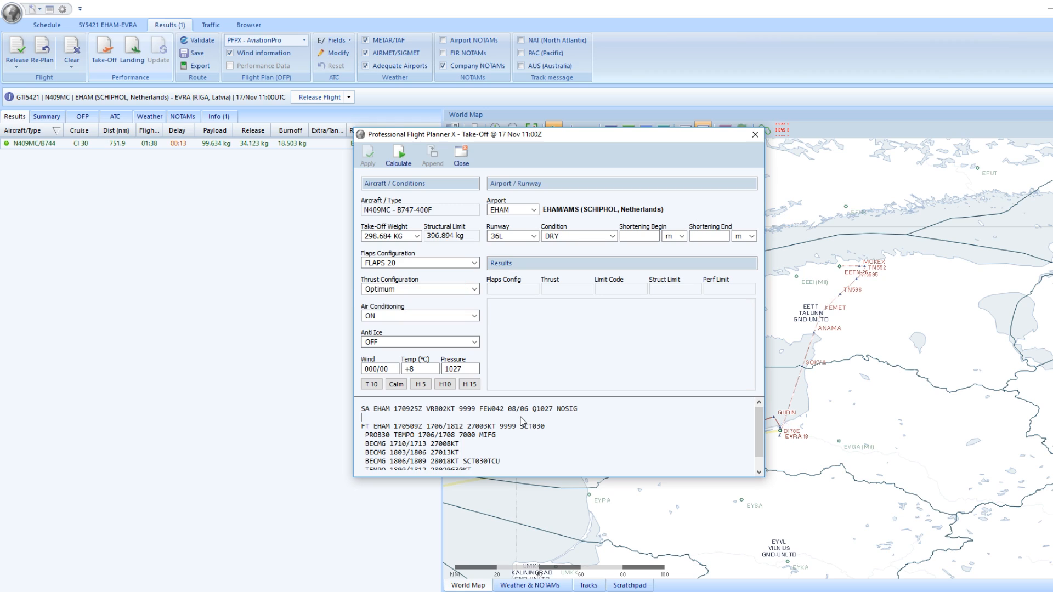
click(406, 343)
click(396, 364)
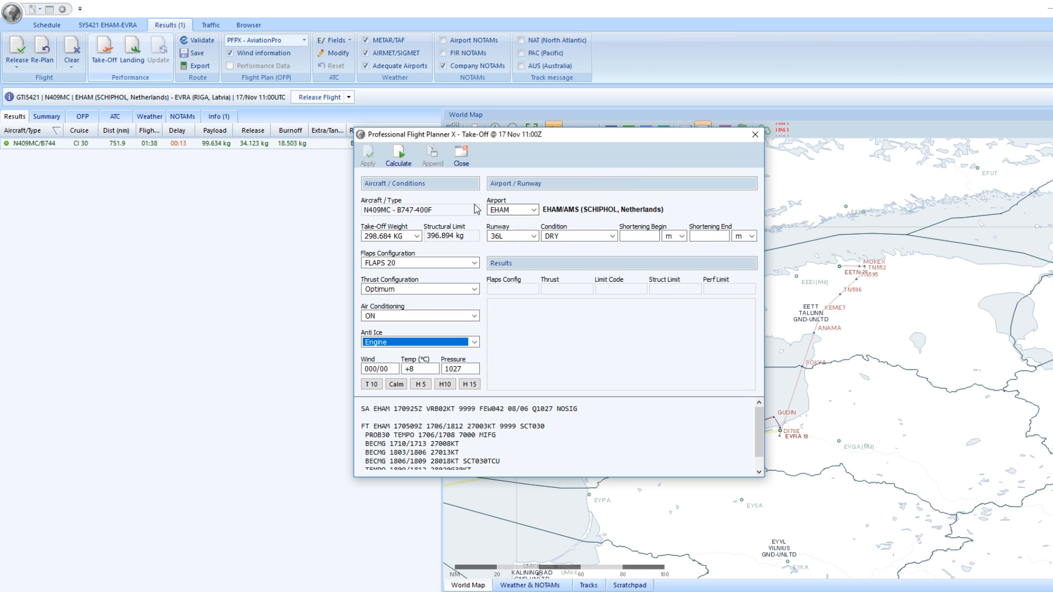
click(398, 155)
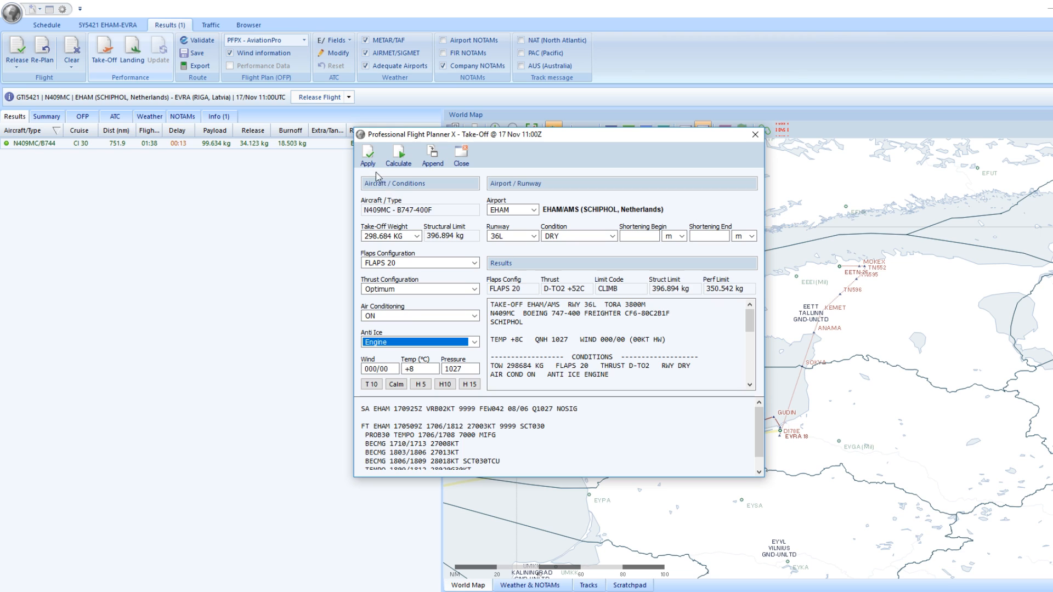
click(371, 162)
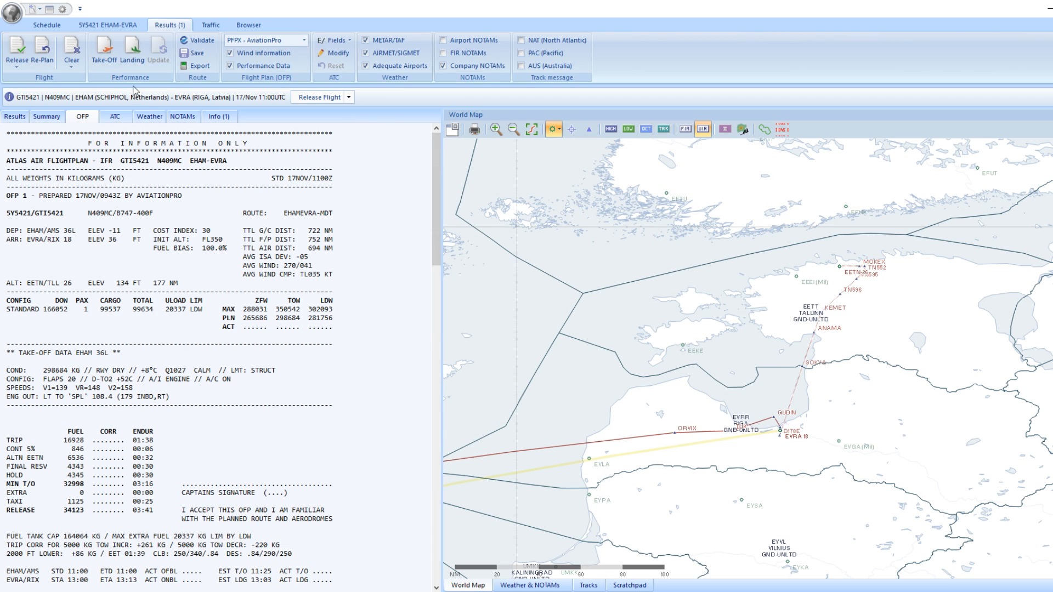
Step: Calculate EVRA runway 18 landing performance with FLAPS 30, MANUAL landing mode and NACELLE anti-ice, and apply it to the flight plan
click(133, 57)
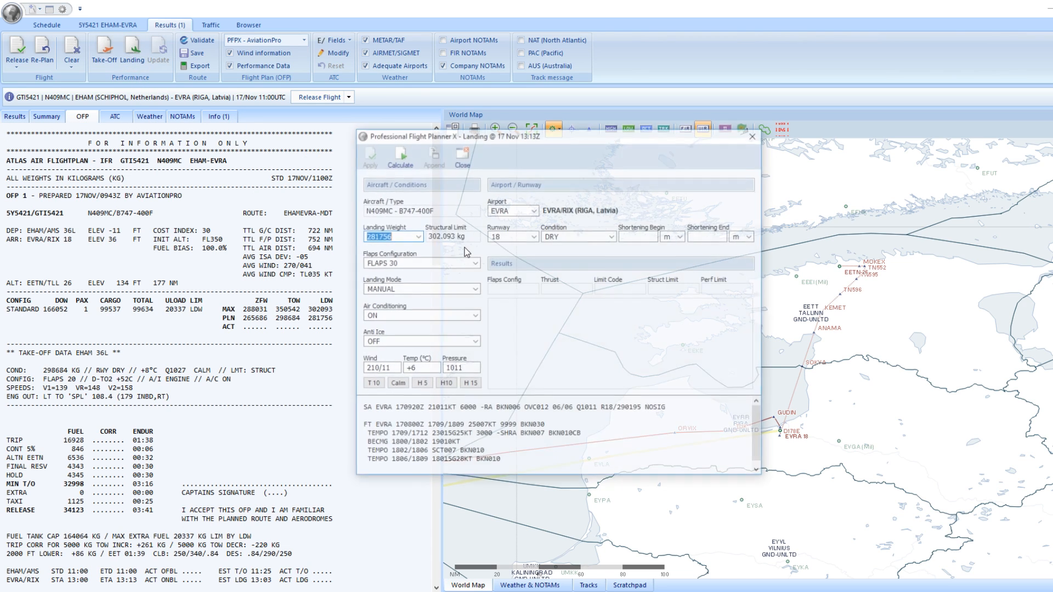
click(401, 262)
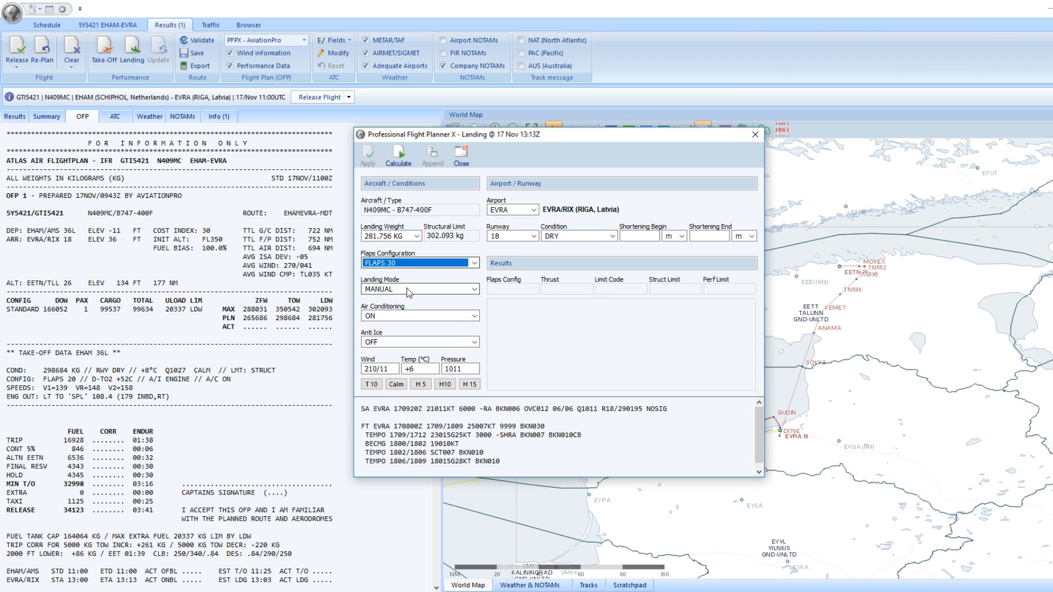
click(396, 343)
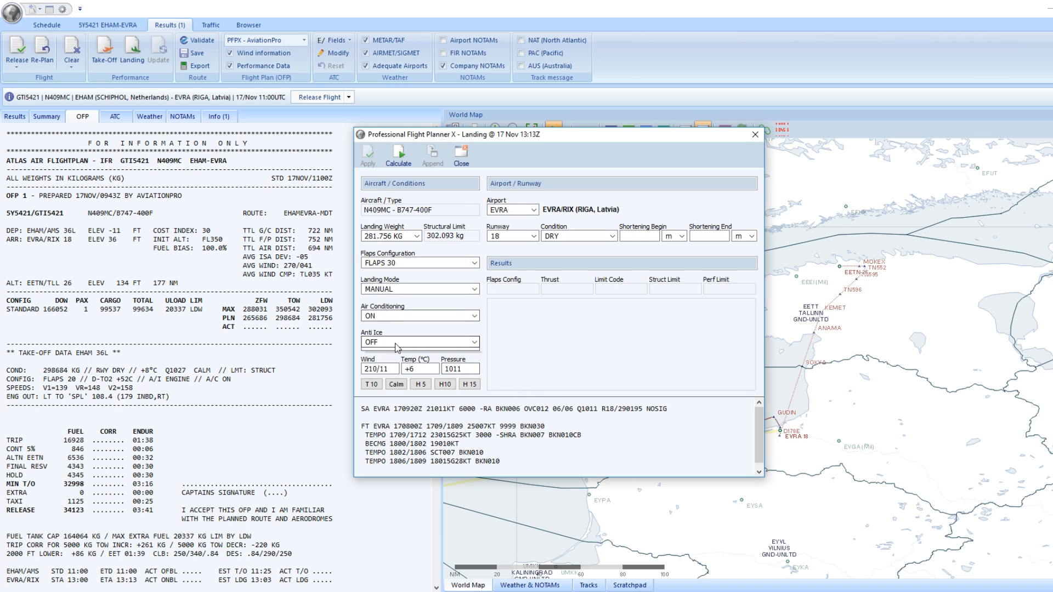
click(391, 358)
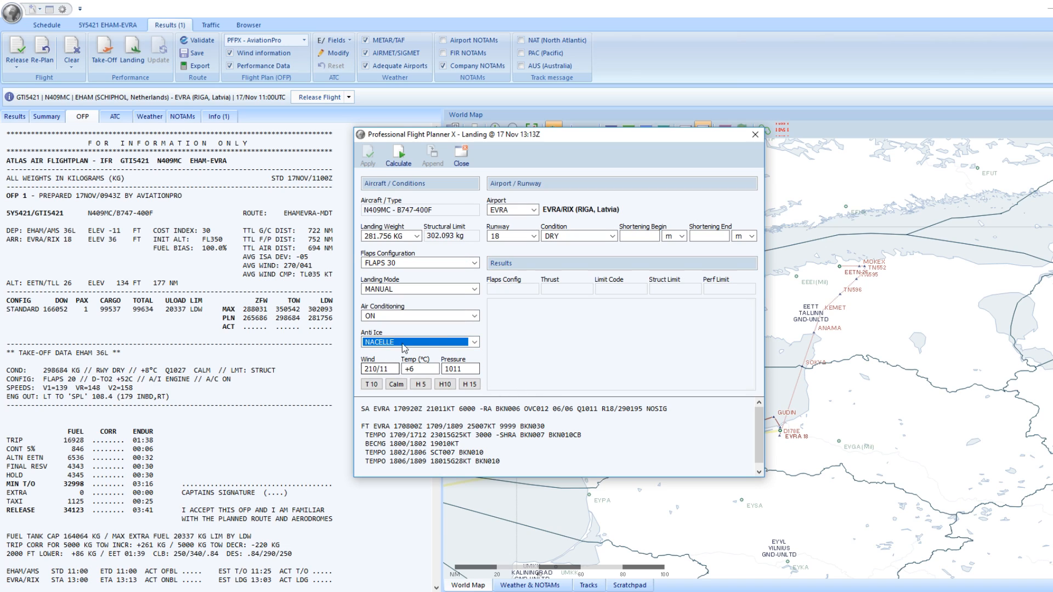
click(399, 154)
click(369, 157)
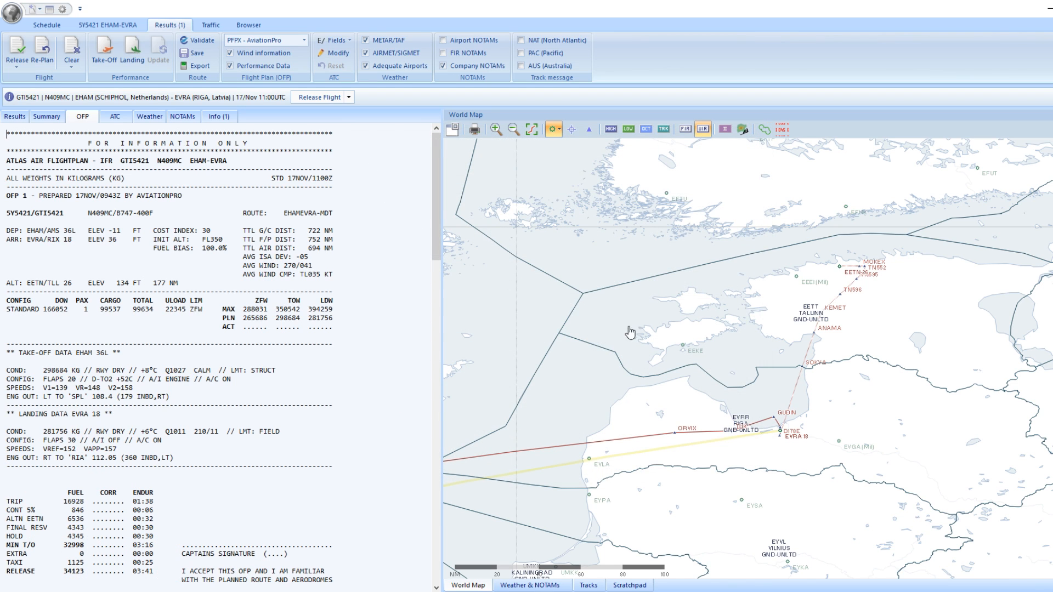
Step: Release the flight and print its flight plan documents with Microsoft Print to PDF and Standard (3) wind charts
click(319, 98)
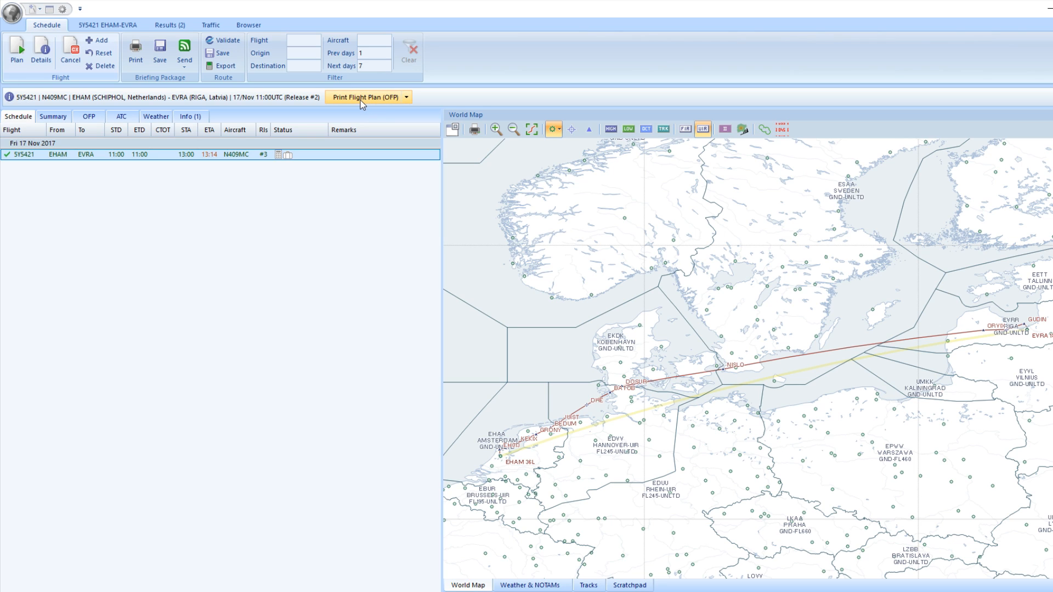
click(344, 102)
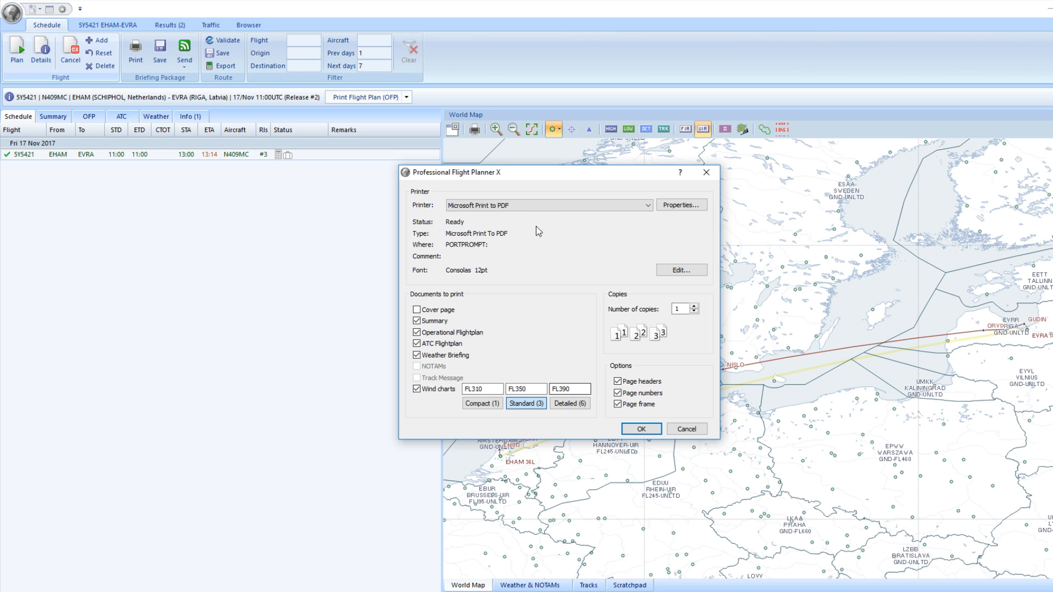
drag(538, 178, 598, 189)
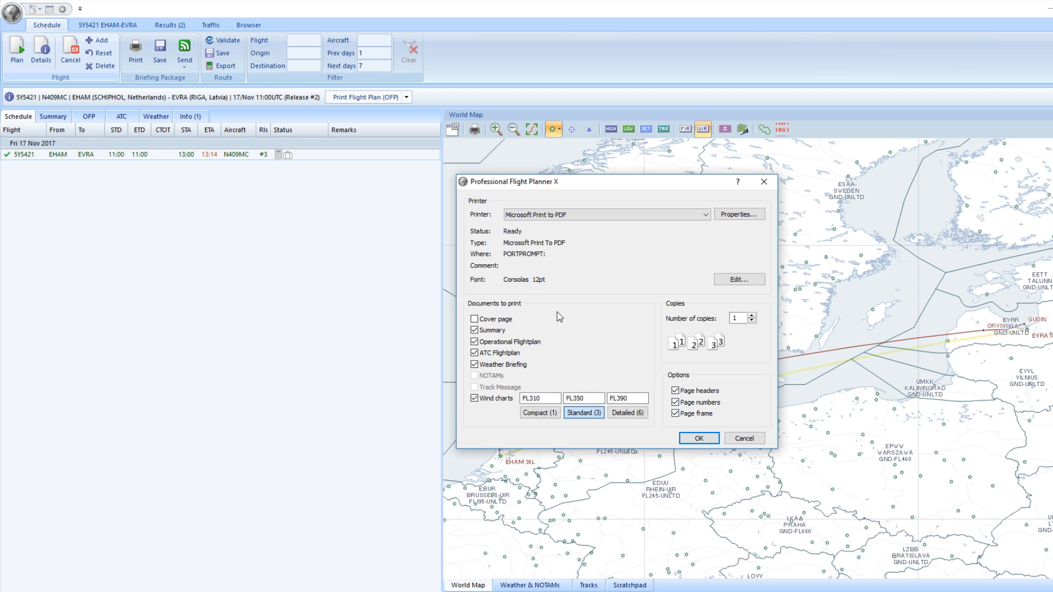
click(698, 439)
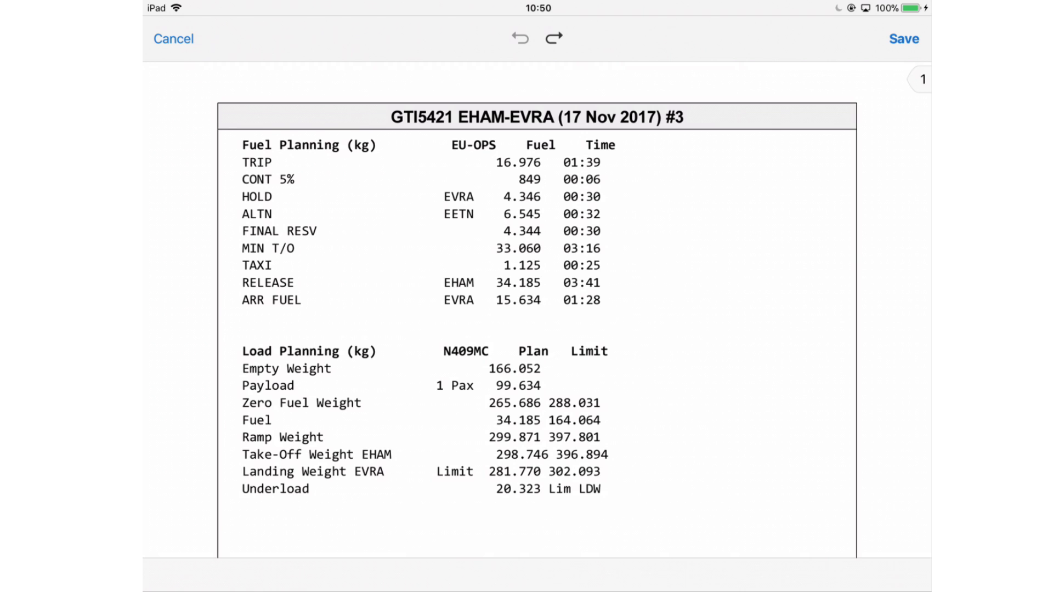
Step: On the iPad copy of the printed flight plan, circle GTI5421 and mark beside the trip time in red, undoing each mark
mouse_move(428, 80)
mouse_down()
mouse_move(384, 118)
mouse_move(422, 80)
mouse_up()
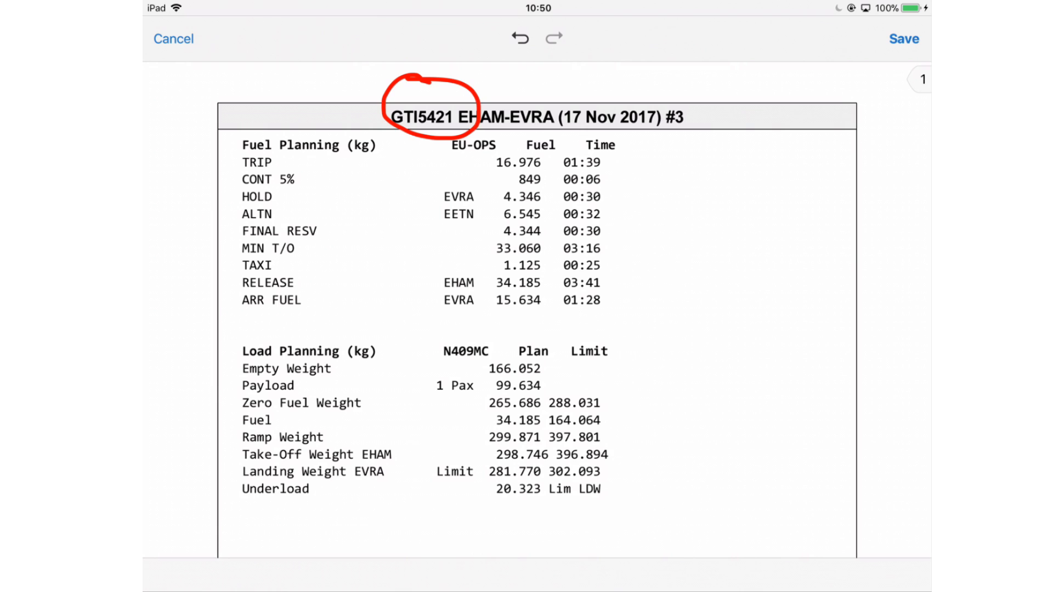
click(520, 38)
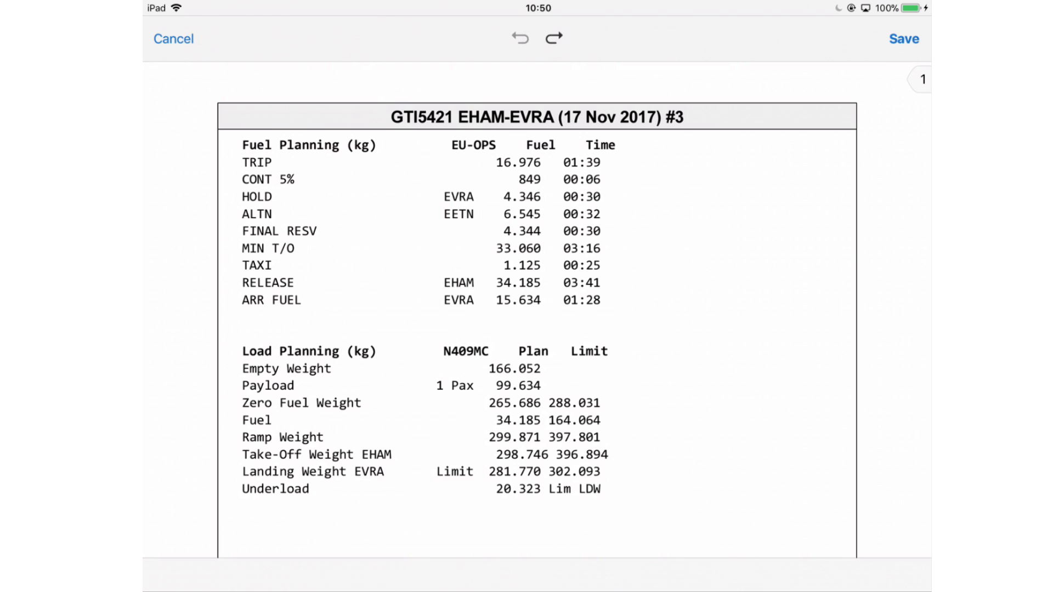
mouse_move(657, 159)
mouse_down()
mouse_move(434, 109)
mouse_move(176, 241)
mouse_move(500, 299)
mouse_move(615, 138)
mouse_up()
click(520, 38)
Step: Mark the TRIP, CONT 5%, HOLD, ALTN and FINAL RESV rows of Fuel Planning with red strokes beside their times
drag(612, 161, 653, 152)
drag(613, 173, 651, 162)
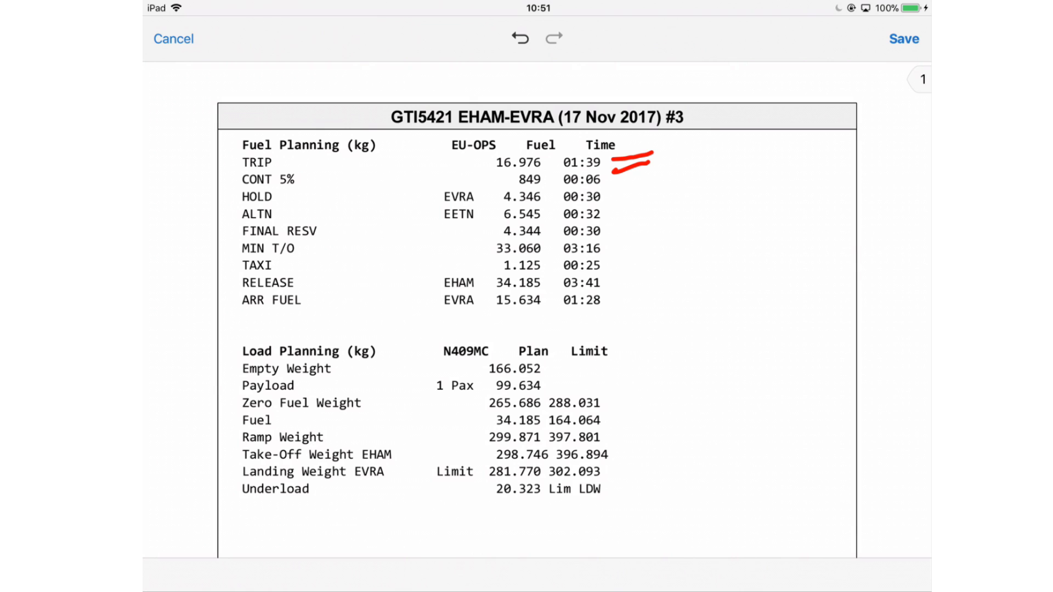
drag(602, 193, 638, 183)
drag(609, 209, 634, 208)
drag(926, 557, 927, 555)
drag(610, 236, 641, 226)
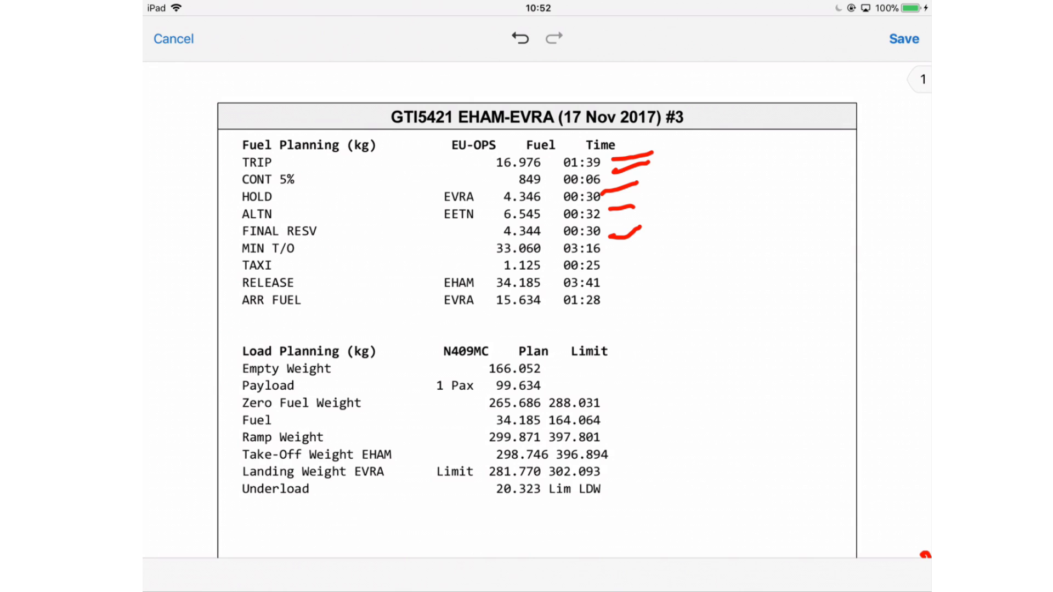
Step: Bracket the fuel rows down to MIN T/O, mark TAXI and RELEASE, undo the circle around RELEASE, and underline ARR FUEL
mouse_move(654, 150)
mouse_down()
mouse_move(661, 189)
mouse_move(631, 246)
mouse_move(607, 258)
mouse_up()
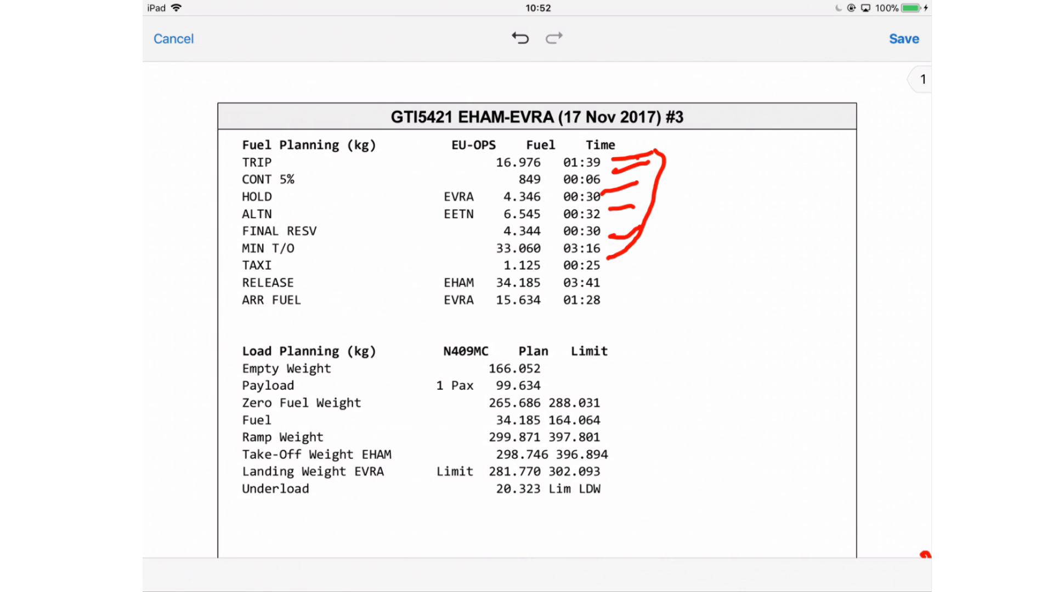
drag(603, 264, 629, 262)
drag(607, 277, 641, 276)
mouse_move(303, 267)
mouse_down()
mouse_move(254, 295)
mouse_move(280, 259)
mouse_up()
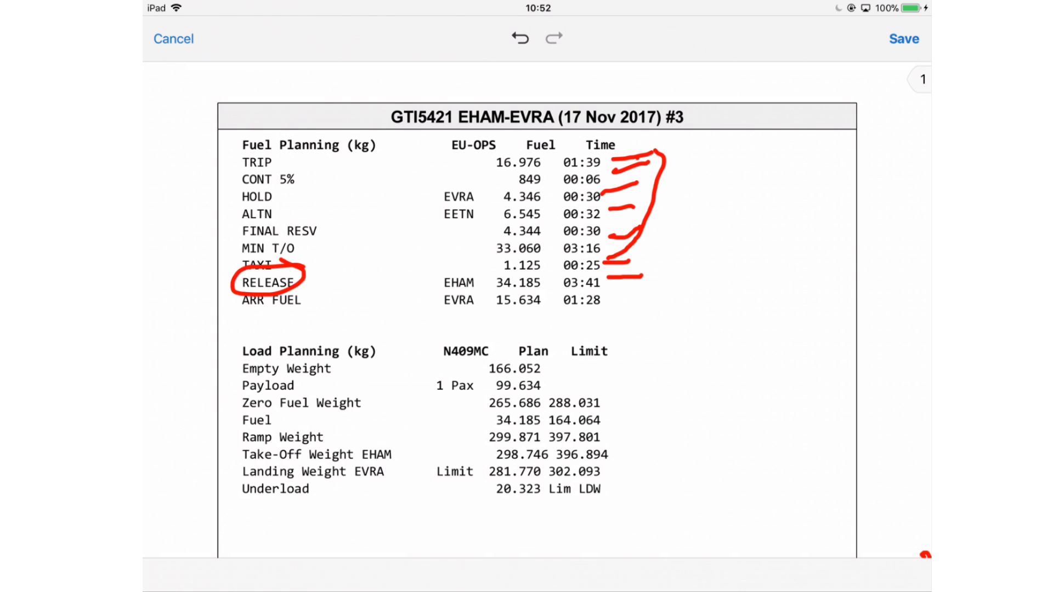
click(520, 38)
mouse_move(249, 303)
mouse_down()
mouse_move(242, 308)
mouse_move(311, 306)
mouse_up()
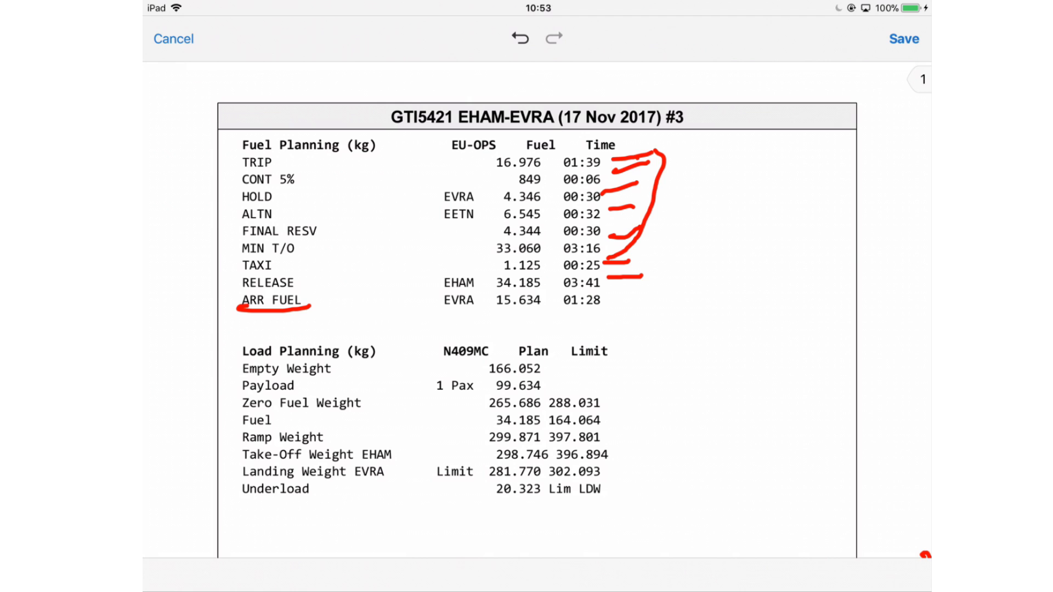
Step: Undo all the red marks in the Fuel Planning section
click(520, 38)
click(521, 38)
click(521, 38)
click(520, 38)
click(520, 39)
click(521, 39)
click(521, 38)
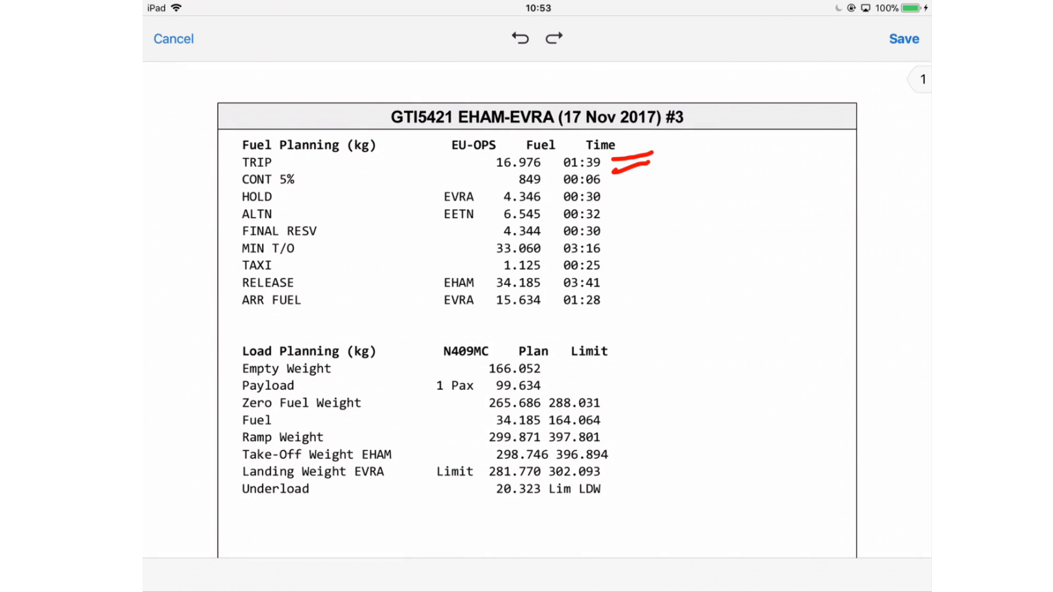
click(521, 38)
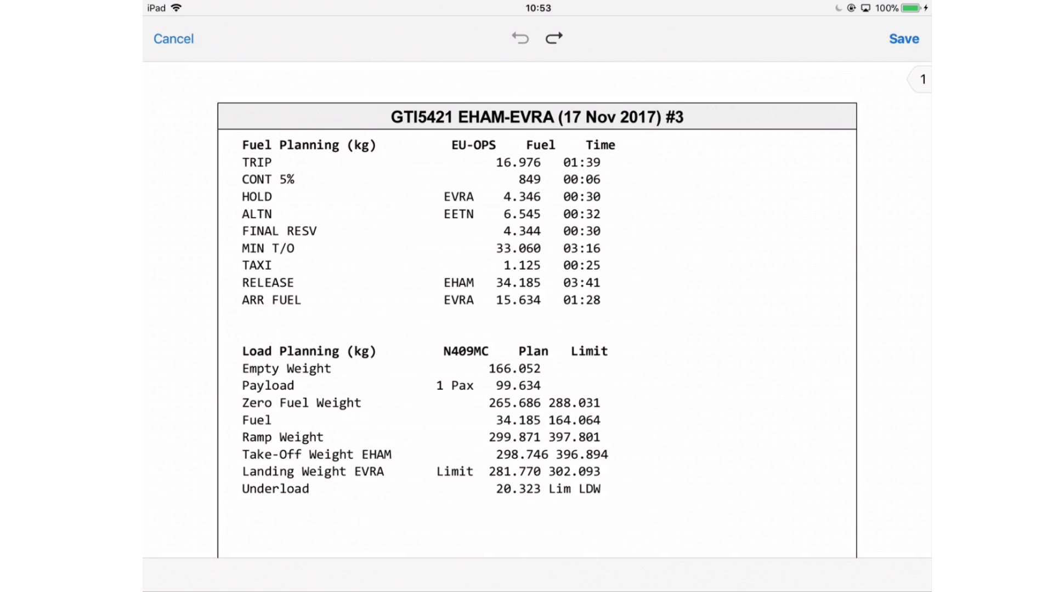
Step: Underline the ALTN and FINAL RESV times in red, and undo both underlines
drag(906, 558, 913, 555)
mouse_move(614, 215)
mouse_down()
mouse_move(672, 211)
mouse_move(667, 225)
mouse_move(681, 221)
mouse_up()
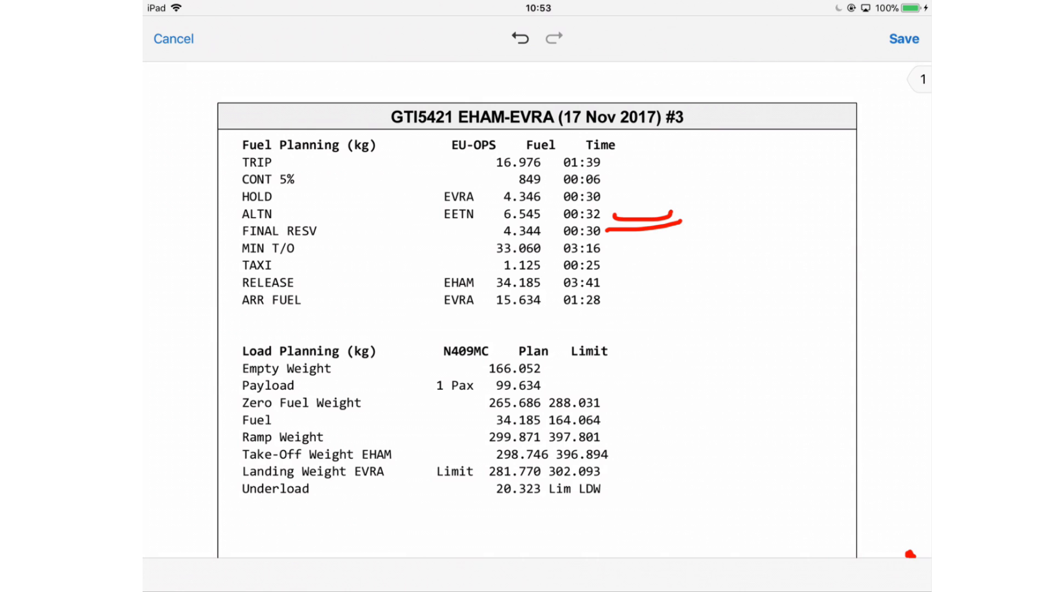
click(520, 38)
click(521, 38)
Step: Circle the Load Planning section and its planned zero fuel, take-off and landing weights in red, undoing the zero fuel and take-off weight circles
mouse_move(316, 317)
mouse_down()
mouse_move(203, 464)
mouse_move(528, 317)
mouse_move(379, 301)
mouse_move(280, 329)
mouse_up()
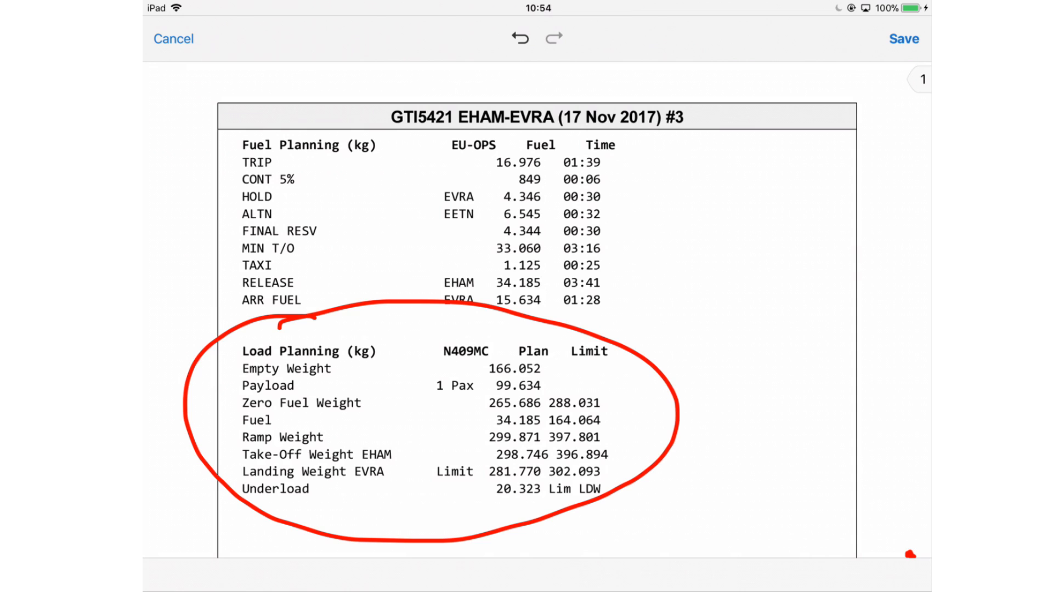
mouse_move(532, 388)
mouse_down()
mouse_move(535, 423)
mouse_move(516, 395)
mouse_up()
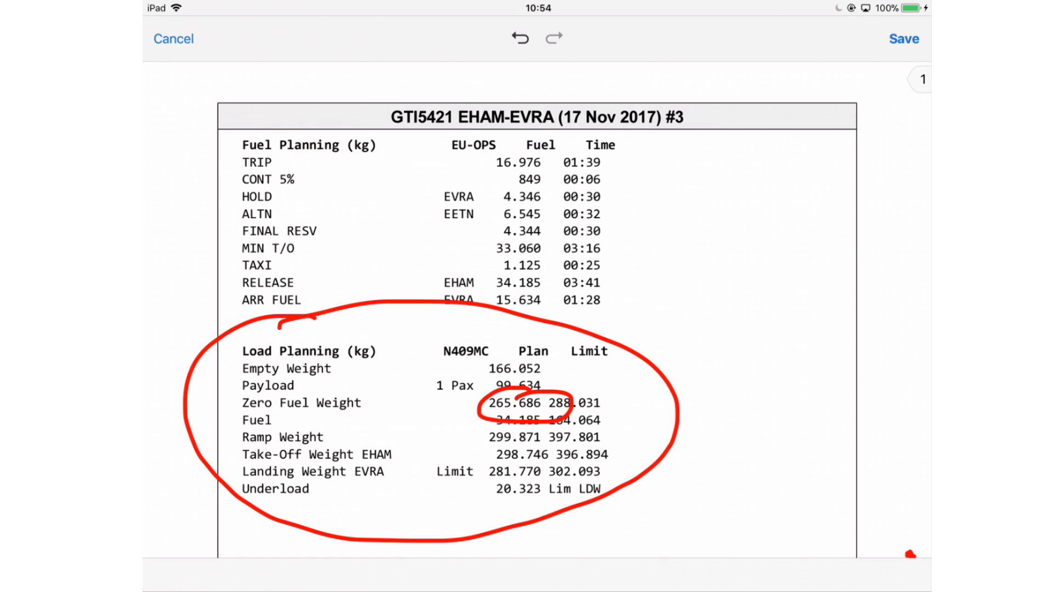
key(ctrl+z)
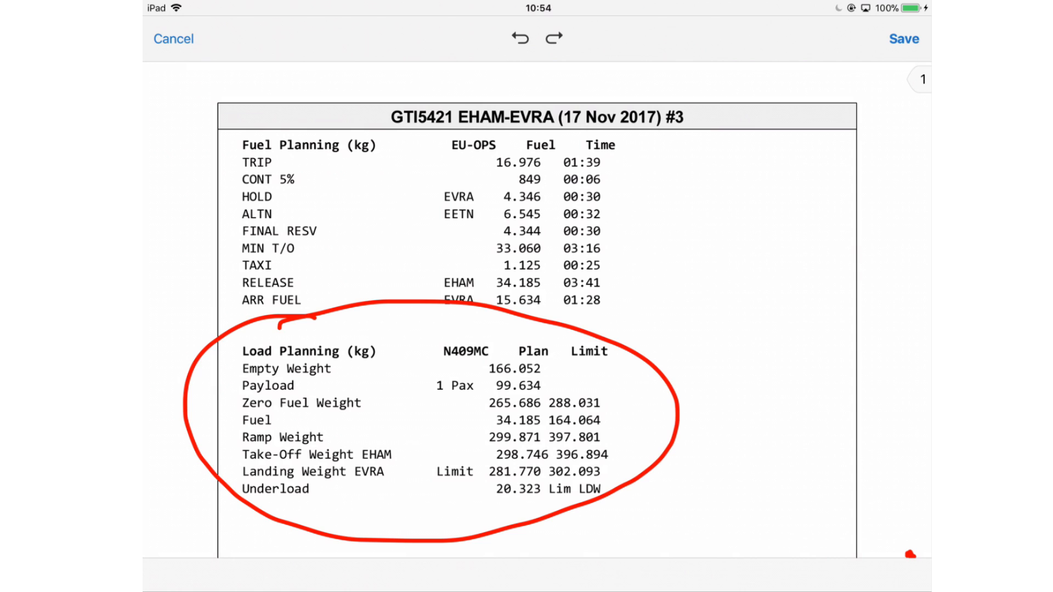
mouse_move(560, 439)
mouse_down()
mouse_move(473, 463)
mouse_move(571, 466)
mouse_move(574, 457)
mouse_up()
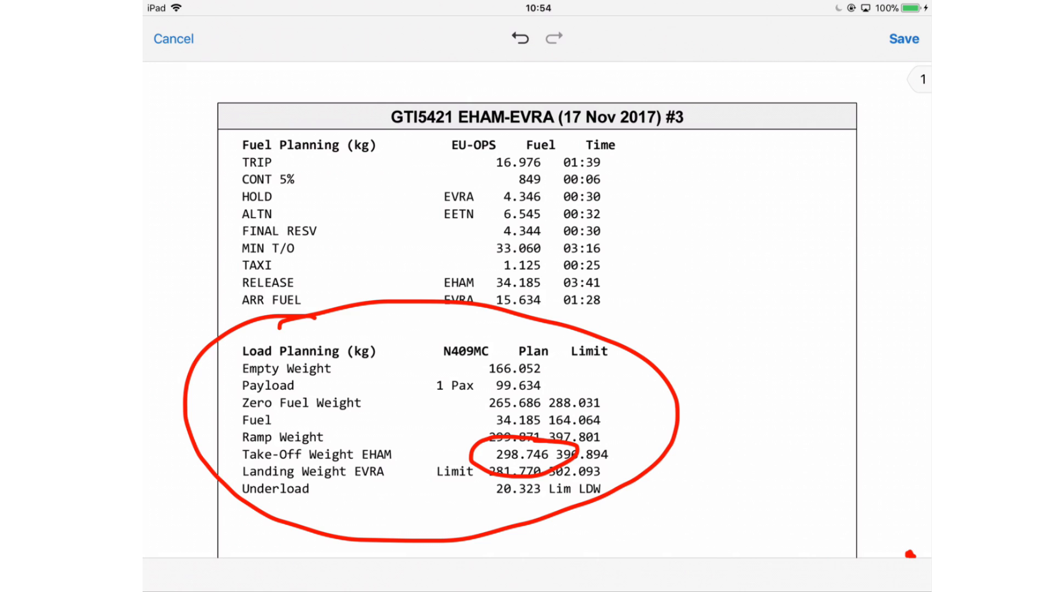
click(520, 38)
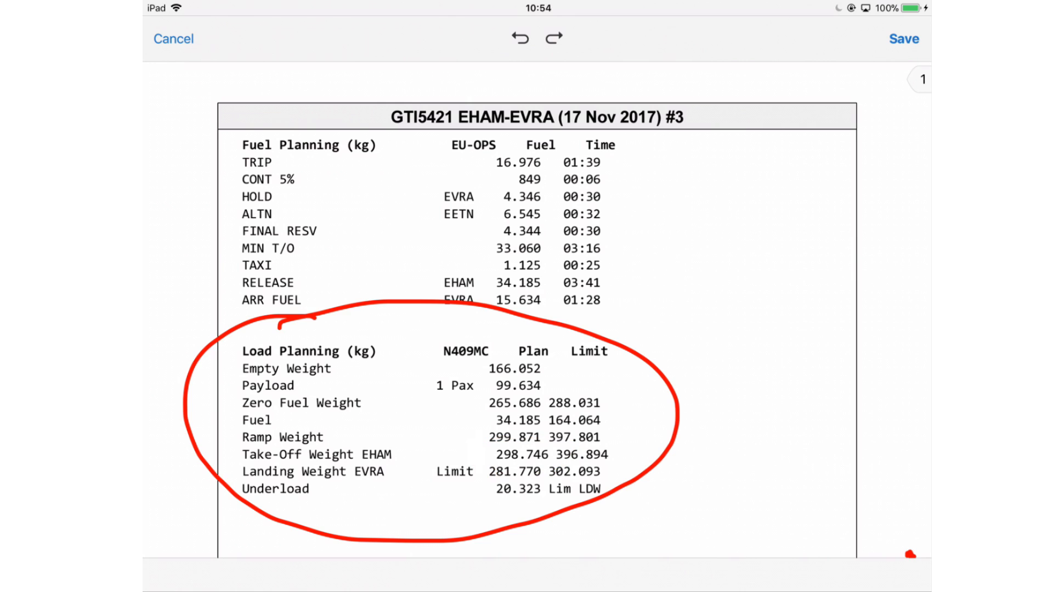
mouse_move(530, 451)
mouse_down()
mouse_move(510, 497)
mouse_move(526, 448)
mouse_up()
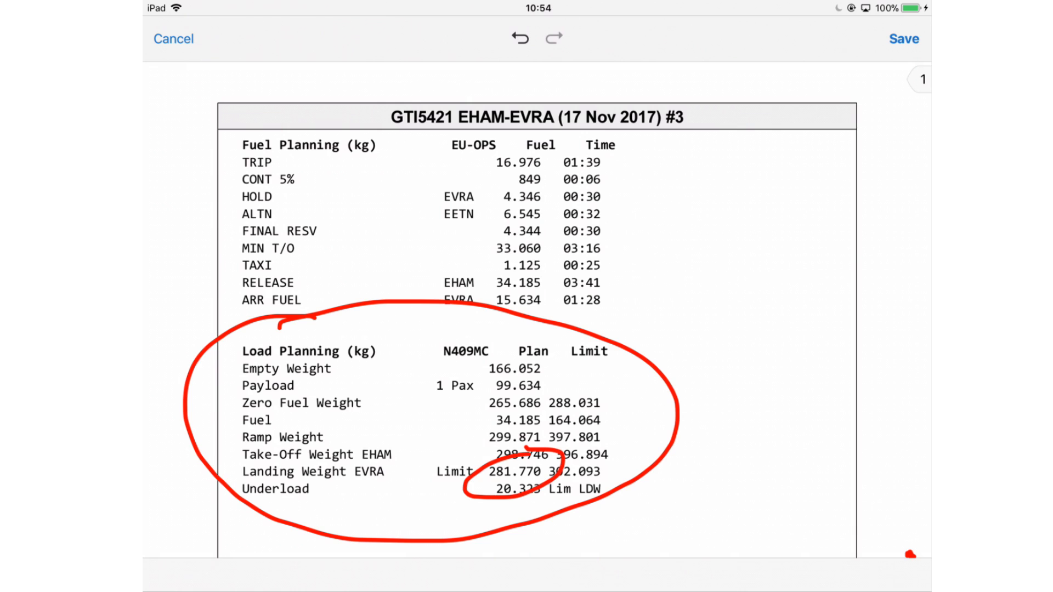
Step: Undo the red circles around the planned landing weight and the whole Load Planning section
click(520, 38)
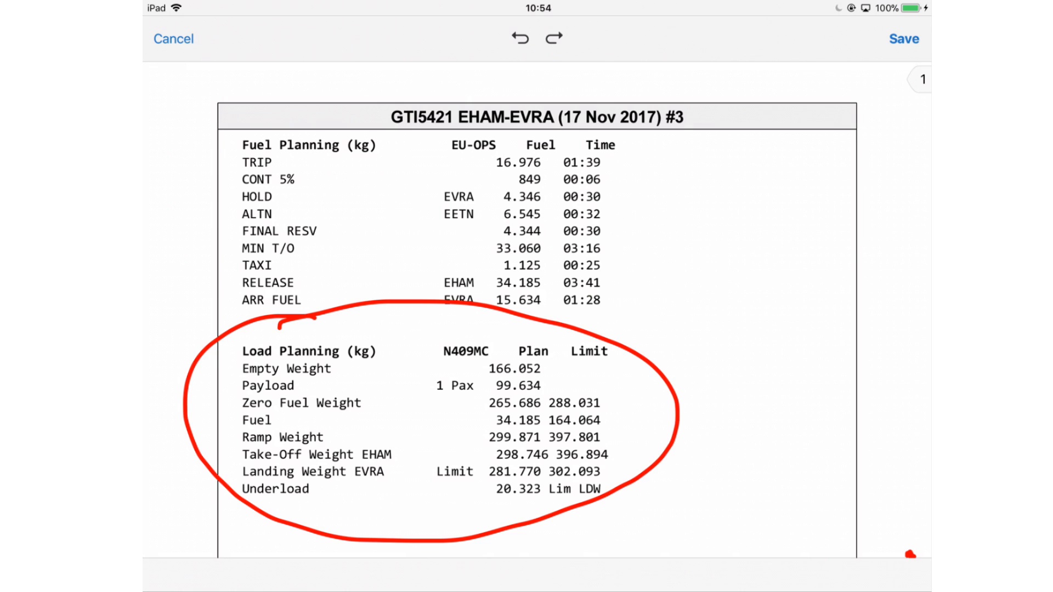
click(520, 38)
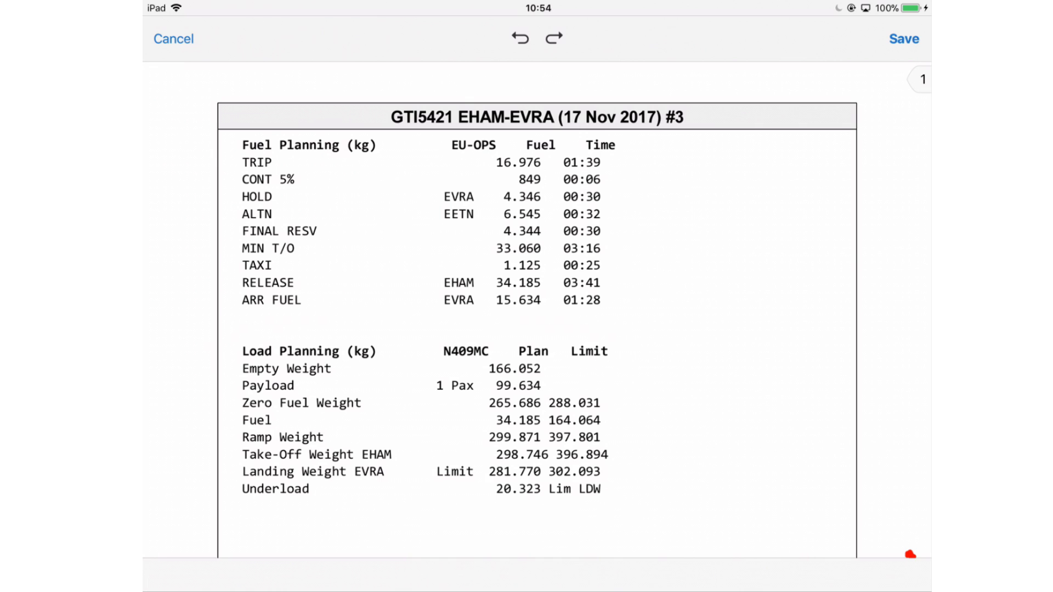
drag(609, 404, 677, 397)
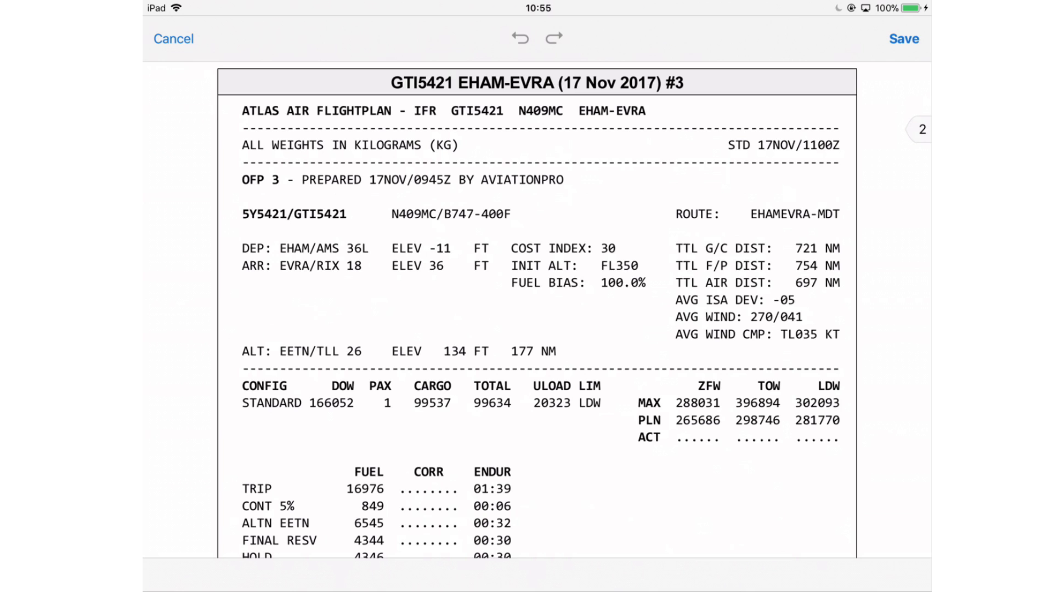
Step: Circle in red the flight number with departure and arrival, the aircraft, the airport elevations, and the cost index block on page 2
mouse_move(343, 196)
mouse_down()
mouse_move(312, 192)
mouse_move(210, 255)
mouse_move(317, 188)
mouse_up()
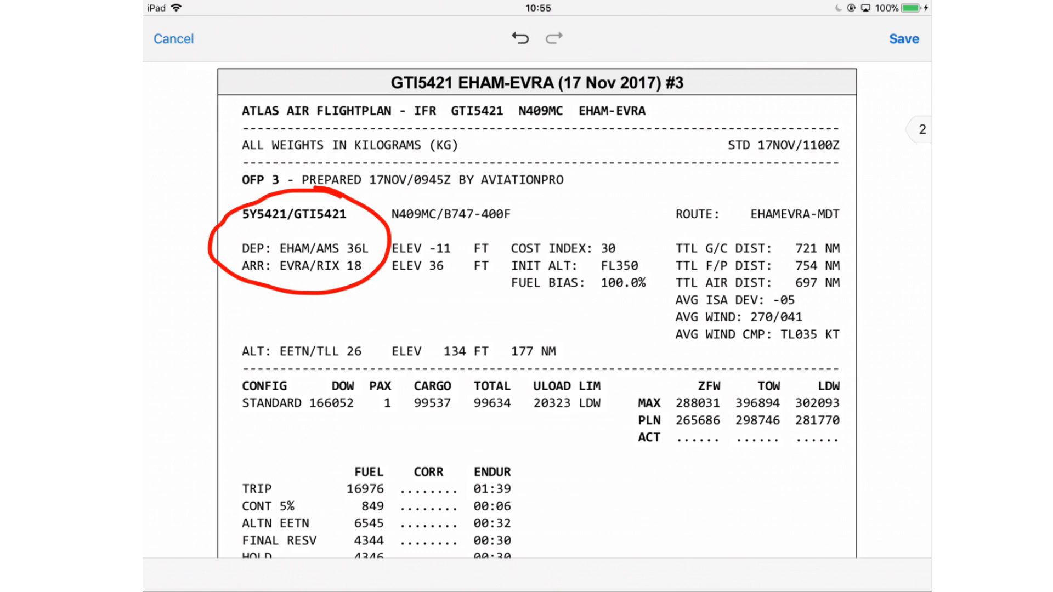
drag(445, 187, 526, 195)
drag(446, 188, 519, 221)
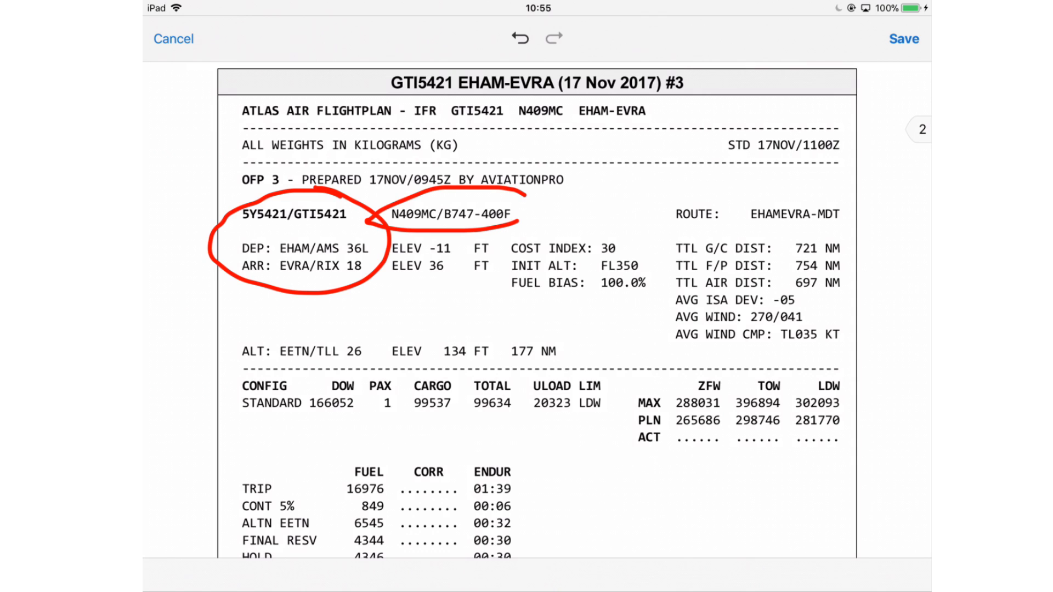
drag(519, 221, 498, 189)
drag(484, 227, 469, 223)
mouse_move(608, 223)
mouse_down()
mouse_move(619, 215)
mouse_move(584, 209)
mouse_up()
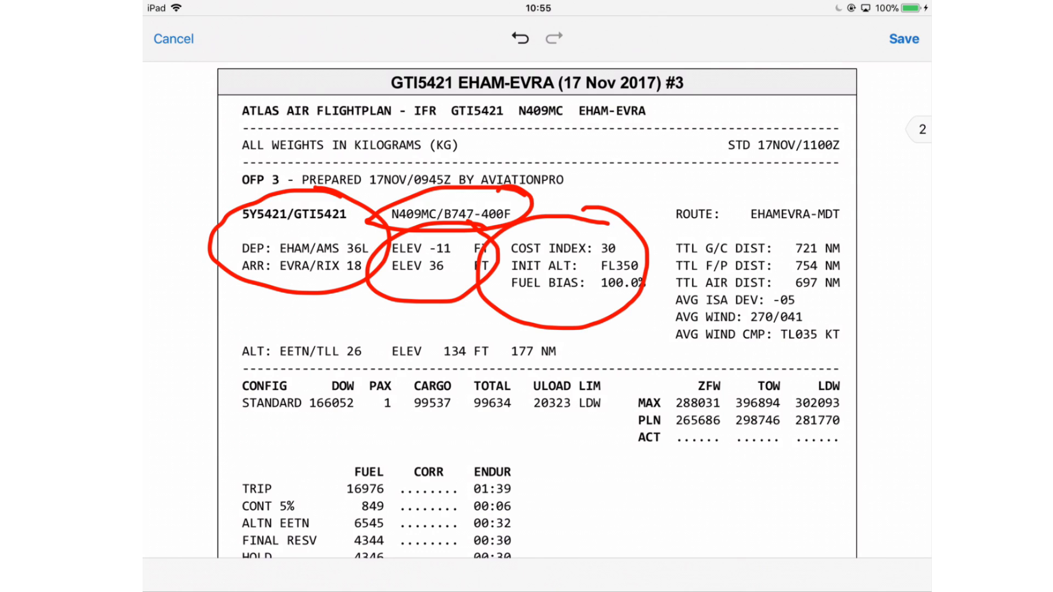
Step: Undo all the red circles in the flight plan header on page 2
click(520, 38)
click(520, 38)
click(520, 39)
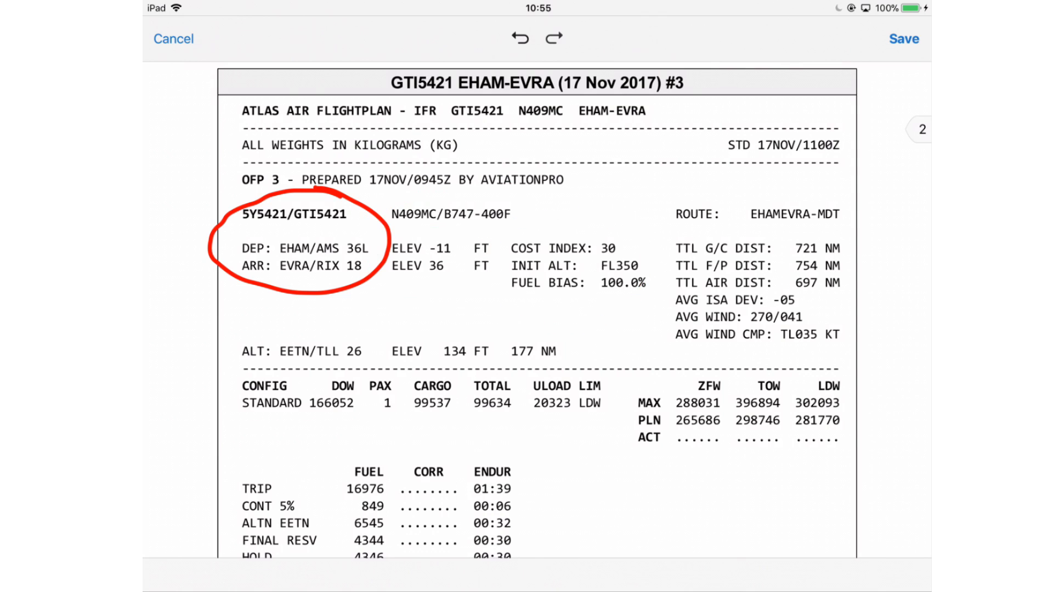
click(520, 39)
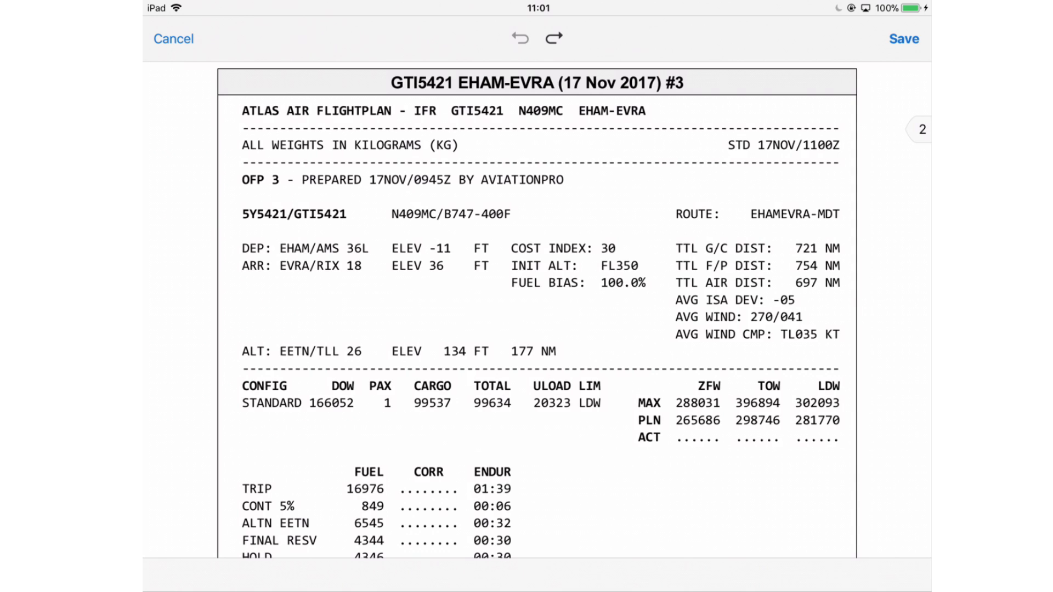
Step: Circle the average ISA deviation, average wind and wind component lines on page 2 in red
mouse_move(848, 284)
mouse_down()
mouse_move(620, 340)
mouse_move(850, 354)
mouse_move(818, 270)
mouse_up()
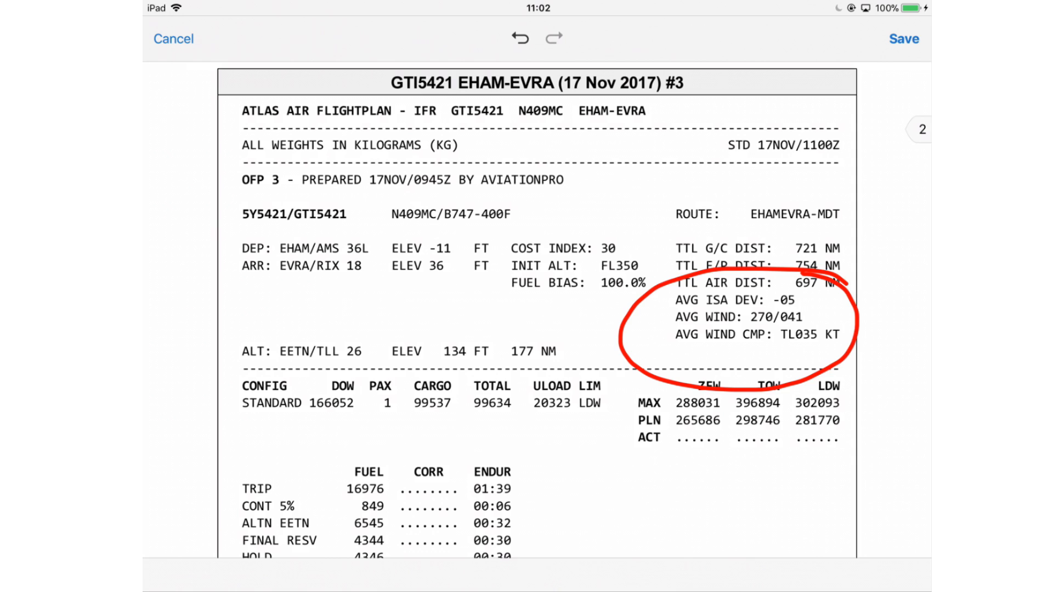
mouse_move(870, 329)
mouse_down()
mouse_move(765, 343)
mouse_move(853, 319)
mouse_up()
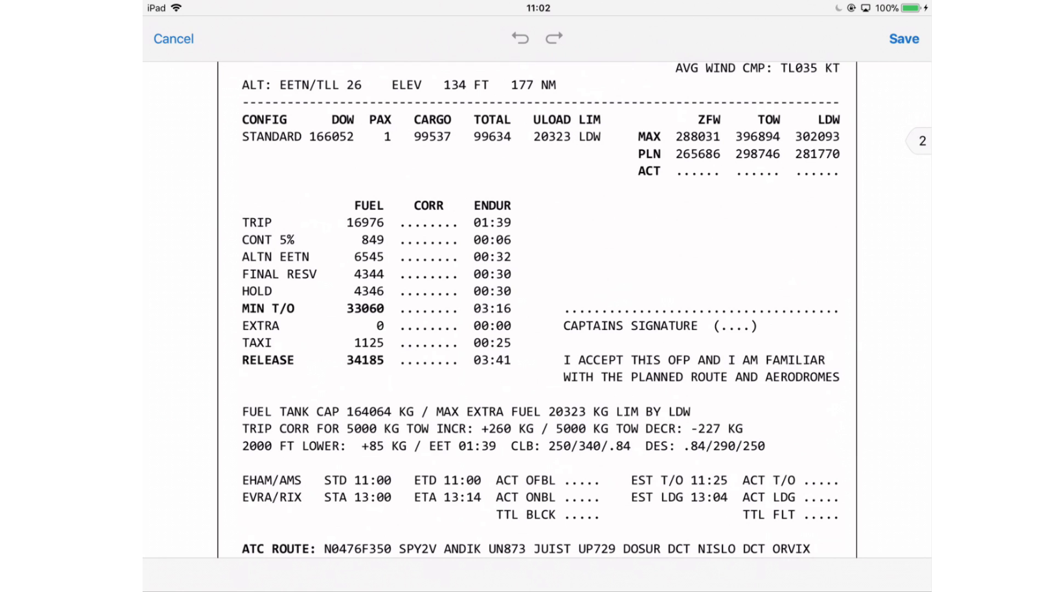
Step: Underline the STANDARD configuration row in red and circle the ZFW/TOW/LDW table and the fuel table from TRIP to RELEASE
mouse_move(252, 159)
mouse_down()
mouse_move(329, 150)
mouse_move(573, 154)
mouse_up()
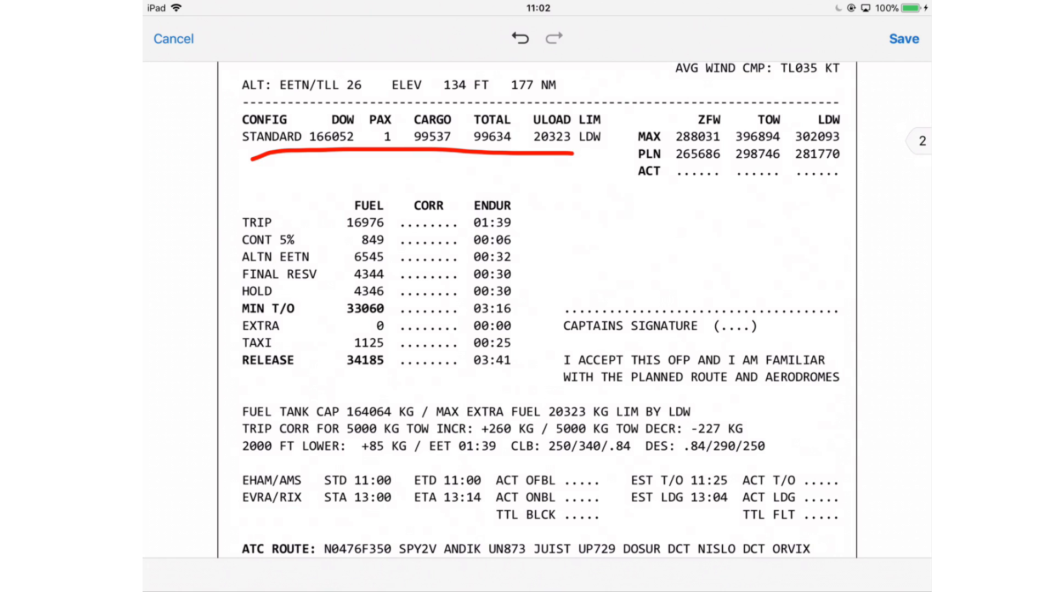
drag(881, 127, 682, 111)
drag(881, 125, 713, 224)
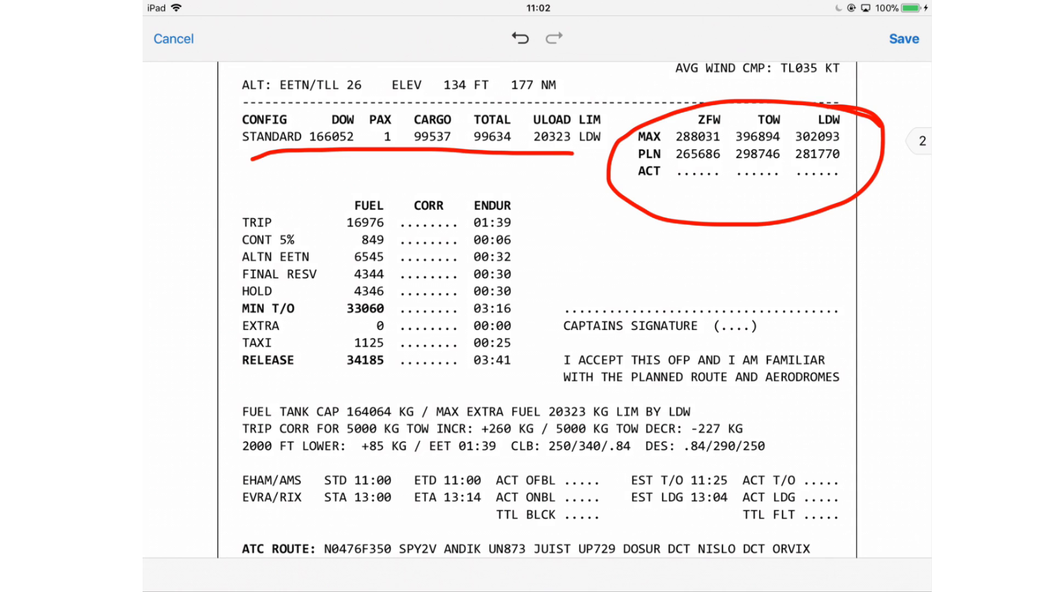
mouse_move(519, 223)
mouse_down()
mouse_move(380, 162)
mouse_move(189, 318)
mouse_move(502, 359)
mouse_move(504, 189)
mouse_up()
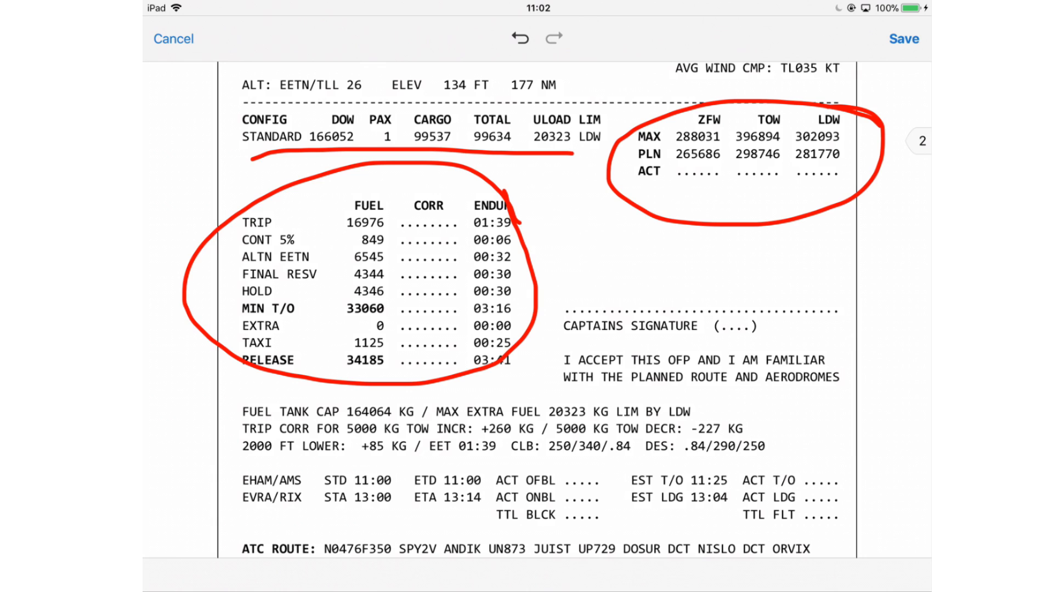
Step: Undo the red marks on the configuration row, weight table and fuel table, and leave freehand drawing without saving
click(520, 38)
click(520, 39)
click(520, 39)
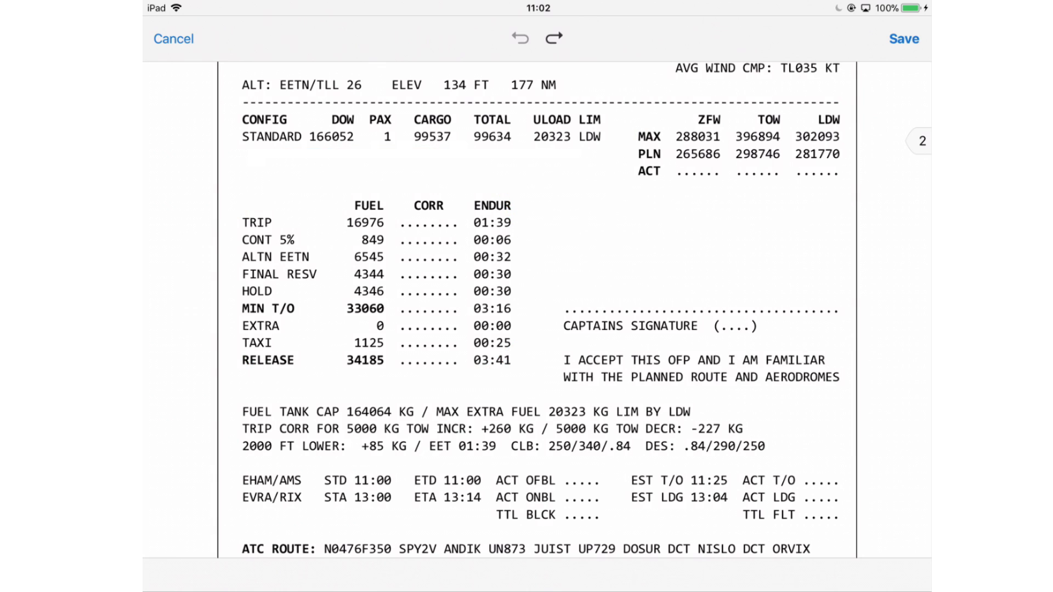
click(173, 39)
Step: Underline the ATC ROUTE on page 2 in red
scroll(537, 311, down, 5)
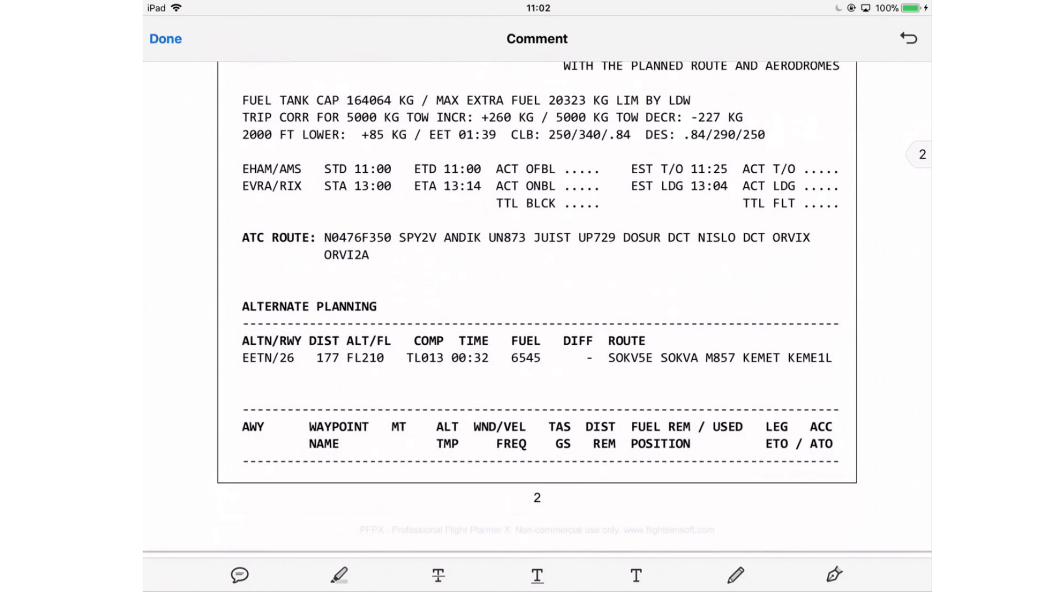
click(735, 575)
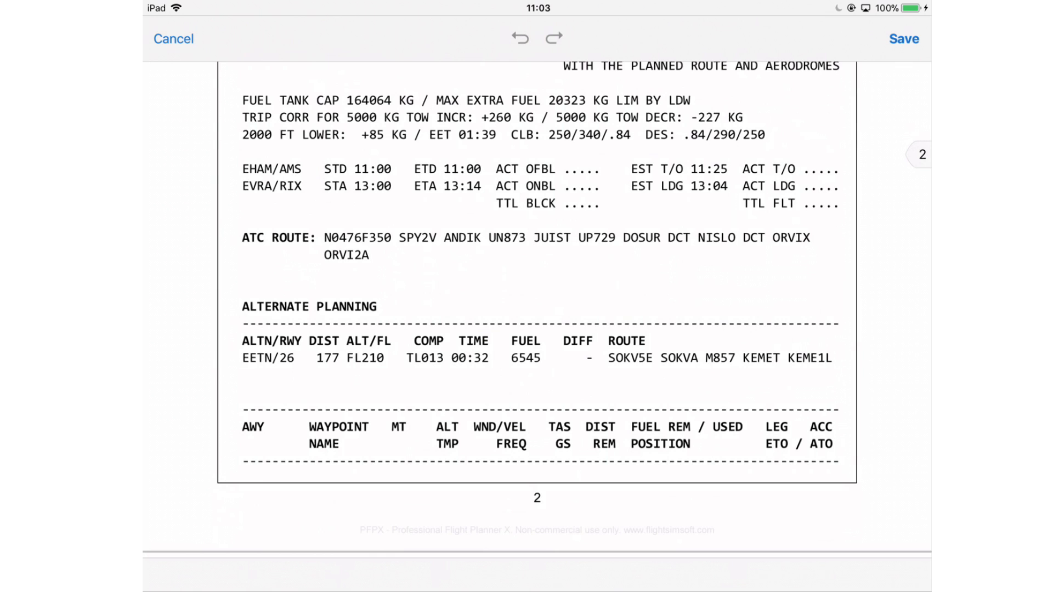
drag(242, 264, 820, 268)
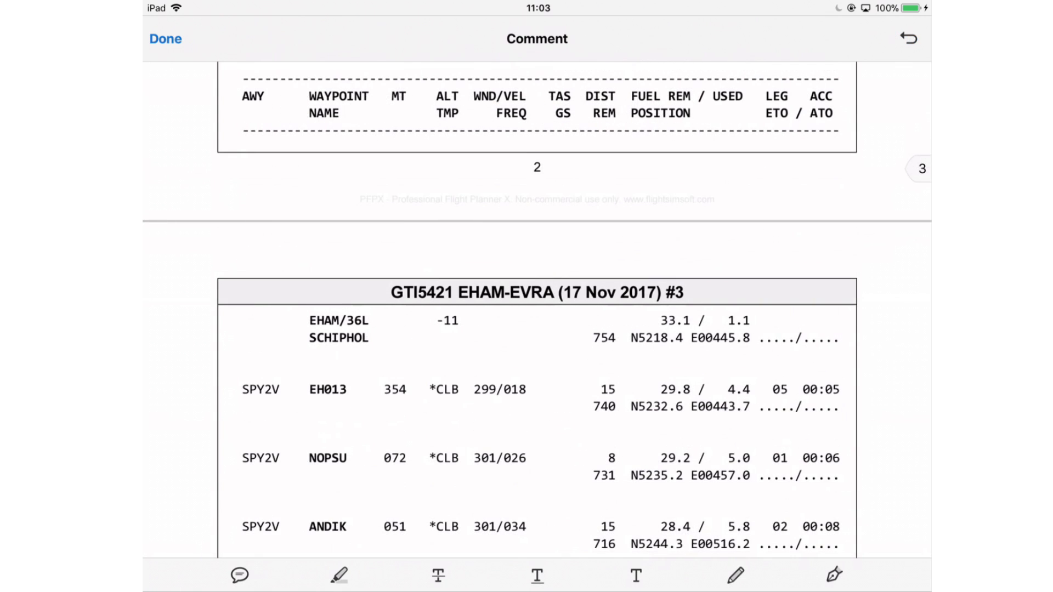
Step: Examine the navigation log on page 3, from EHAM/36L through the climb and TOC to the cruise waypoints
scroll(537, 310, down, 1)
scroll(537, 310, up, 2)
scroll(537, 310, down, 2)
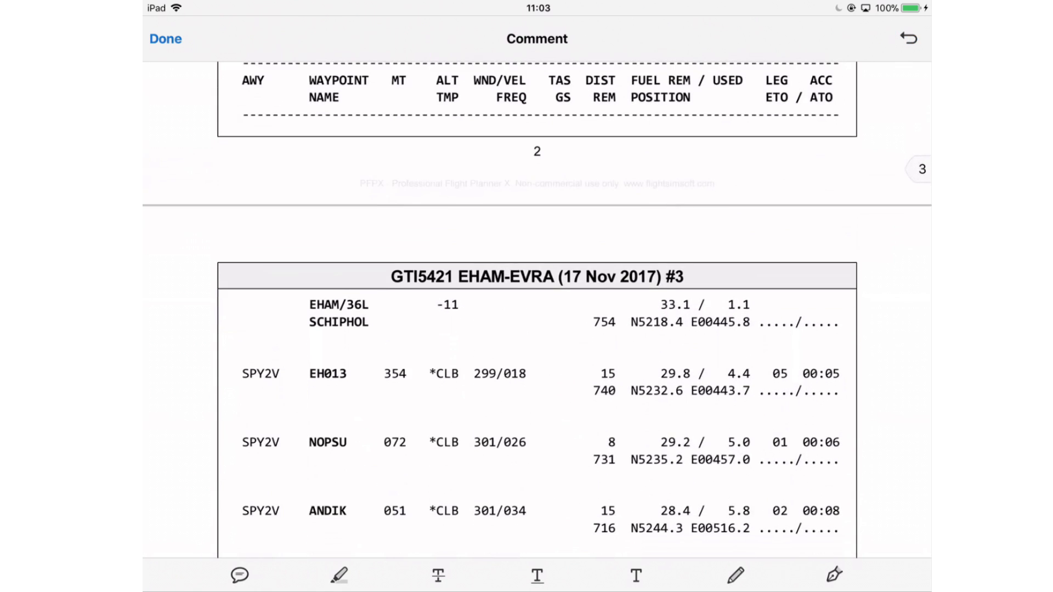
scroll(537, 310, down, 4)
scroll(537, 310, down, 3)
scroll(537, 310, down, 1)
scroll(537, 310, up, 5)
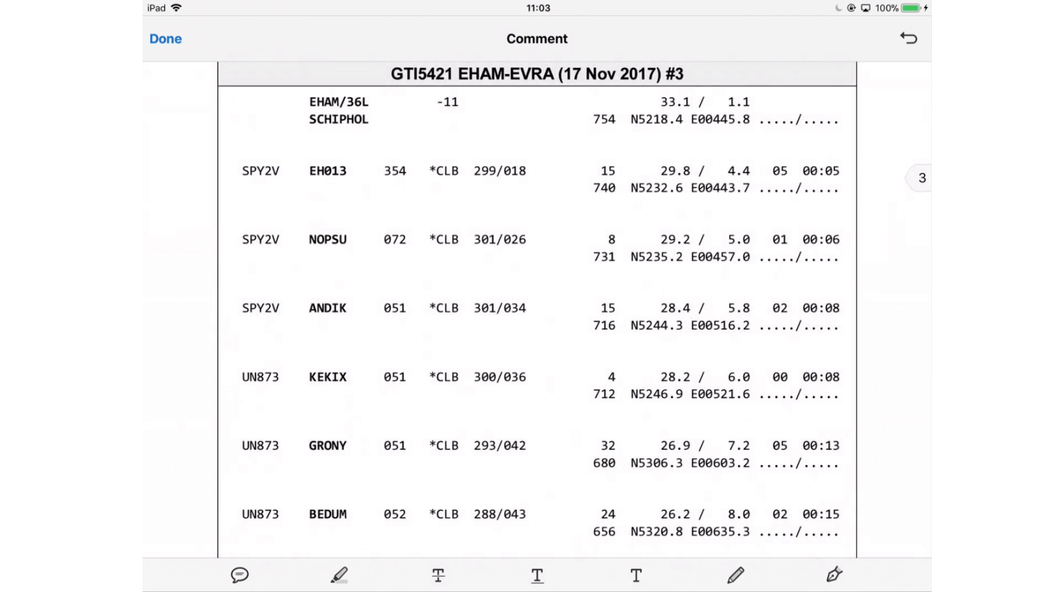
scroll(537, 310, up, 5)
scroll(537, 310, down, 4)
scroll(537, 310, down, 5)
scroll(537, 310, down, 1)
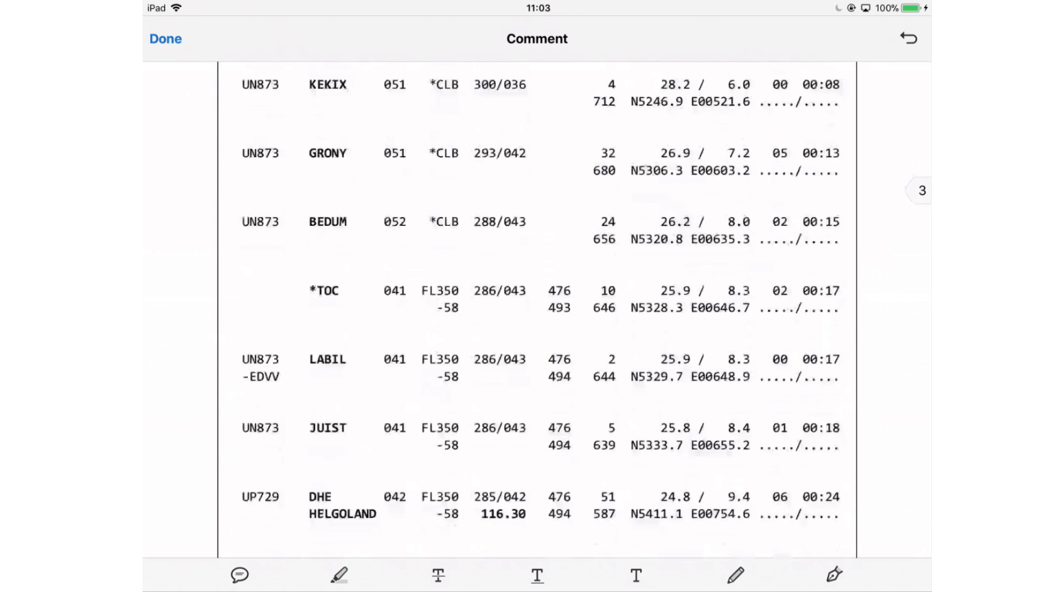
scroll(537, 310, down, 1)
drag(537, 590, 537, 494)
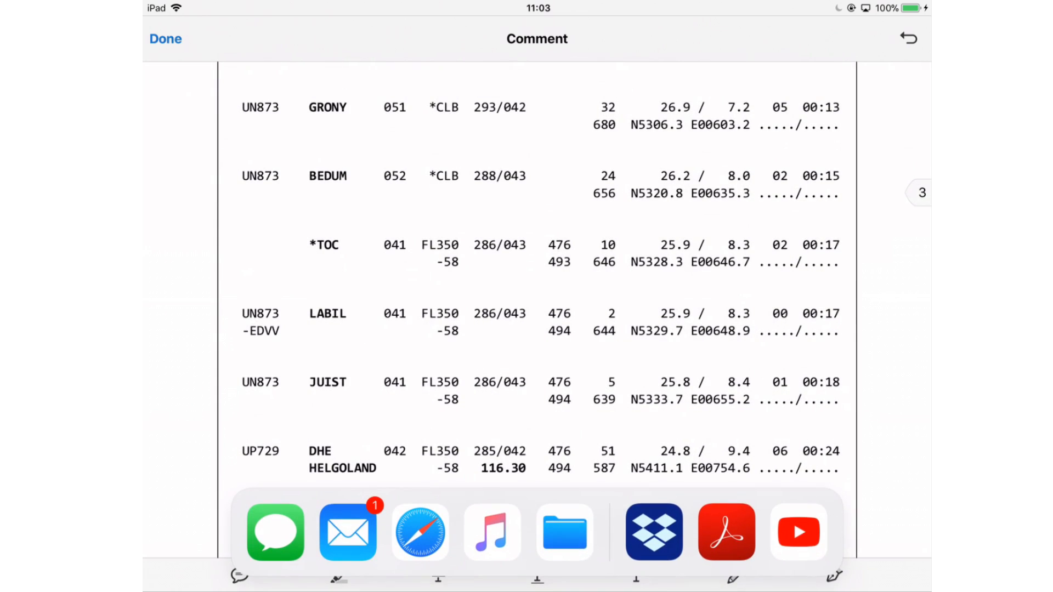
scroll(538, 309, down, 1)
Step: Circle *TOC and its flight level, wind and TAS in red, undoing the flight level and wind circles, and discard the drawing
click(735, 574)
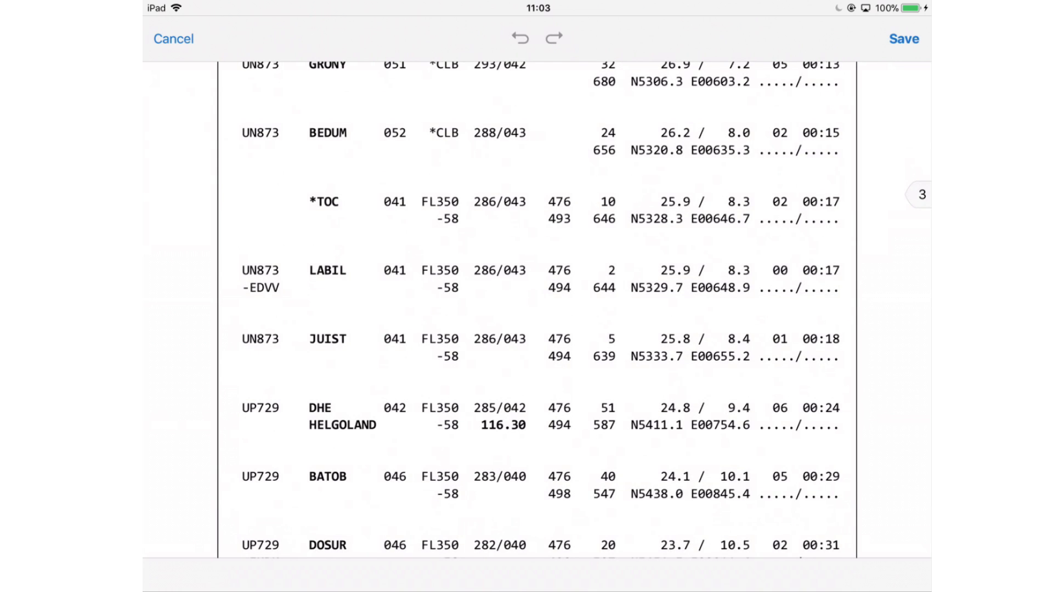
mouse_move(294, 227)
mouse_down()
mouse_move(267, 215)
mouse_move(338, 239)
mouse_up()
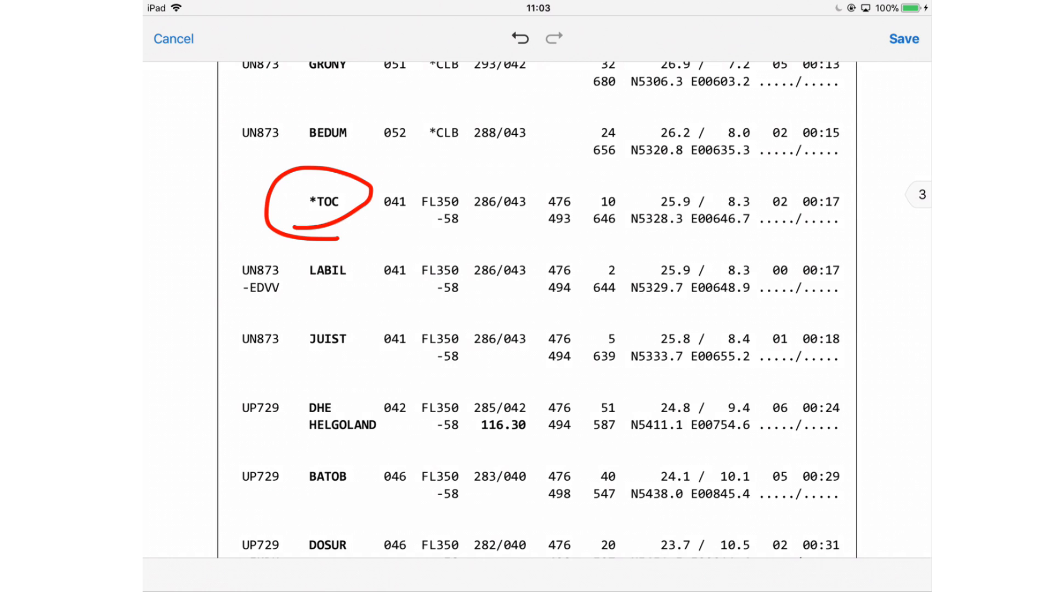
mouse_move(412, 199)
mouse_down()
mouse_move(434, 240)
mouse_move(476, 192)
mouse_move(410, 213)
mouse_up()
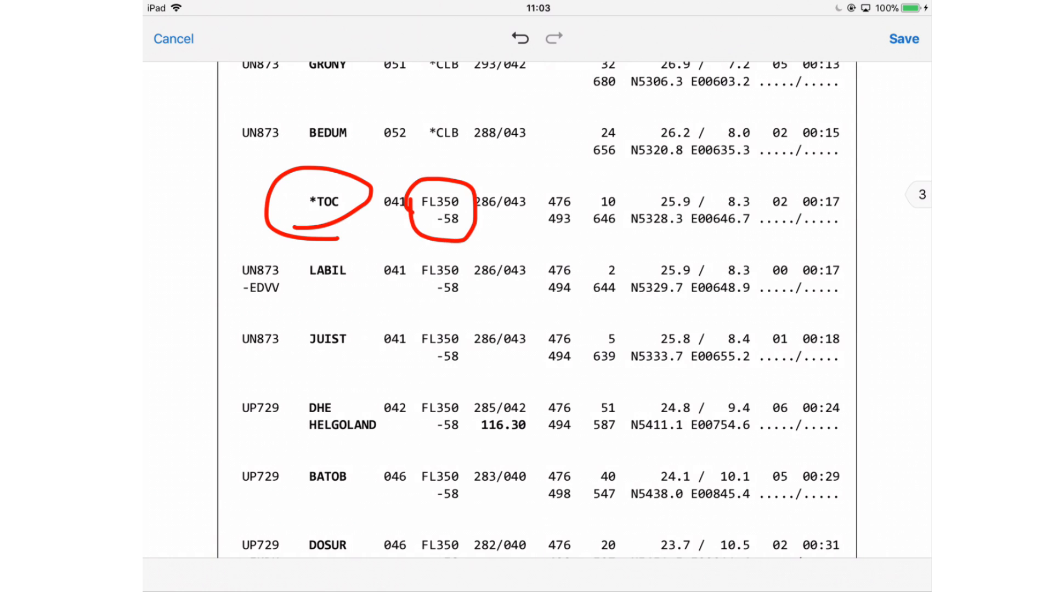
click(520, 38)
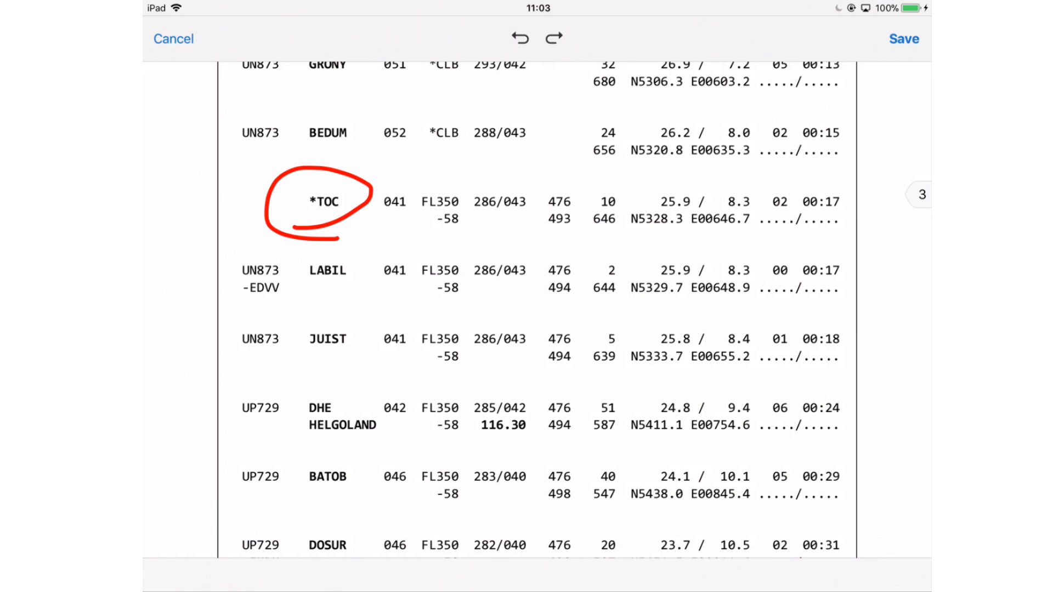
mouse_move(528, 165)
mouse_down()
mouse_move(459, 223)
mouse_move(549, 186)
mouse_move(504, 173)
mouse_up()
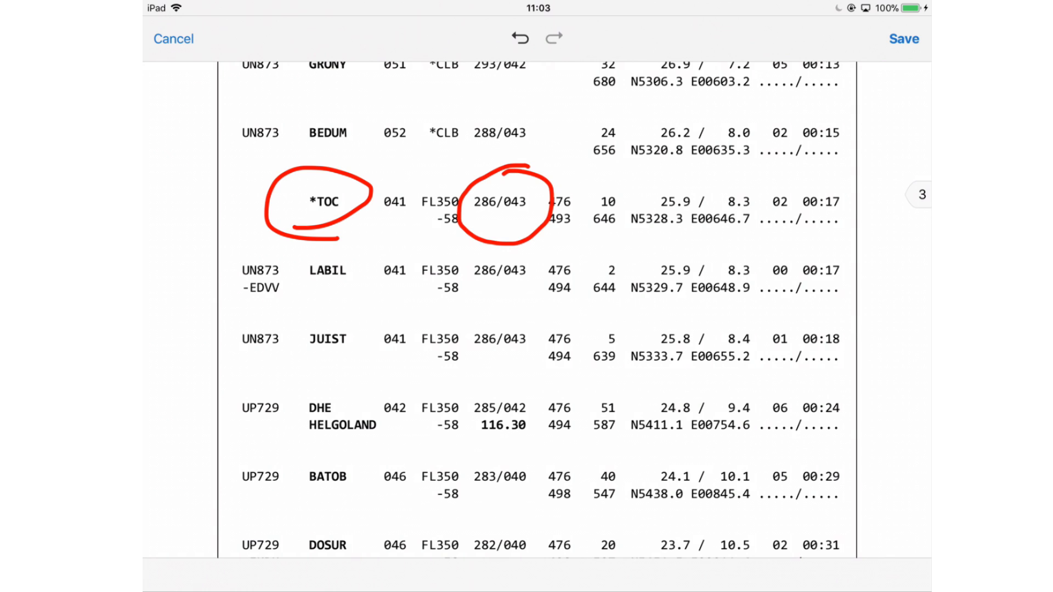
click(520, 38)
mouse_move(582, 180)
mouse_down()
mouse_move(596, 205)
mouse_move(577, 181)
mouse_up()
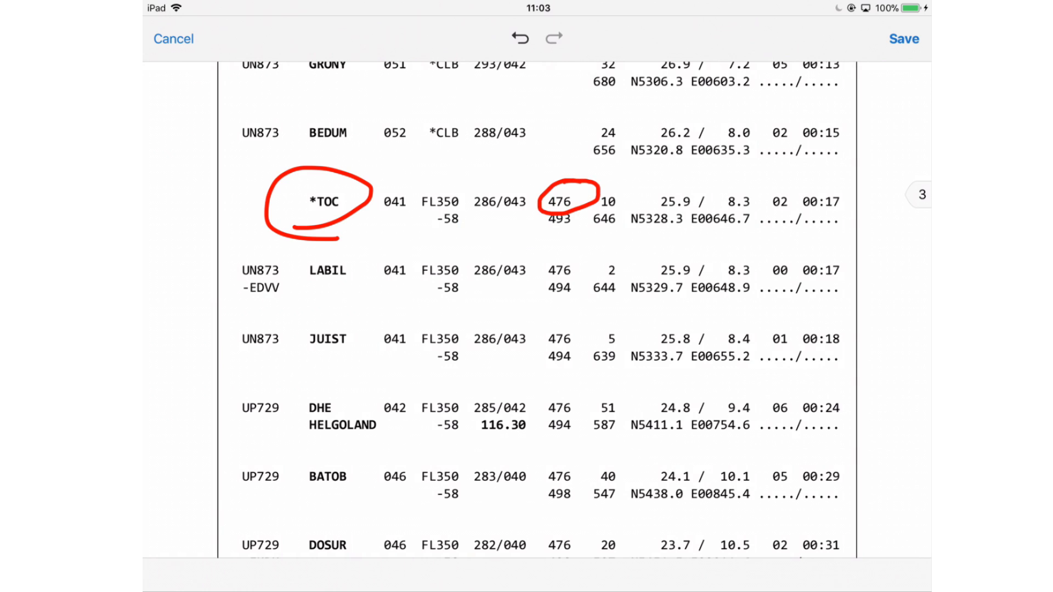
click(173, 38)
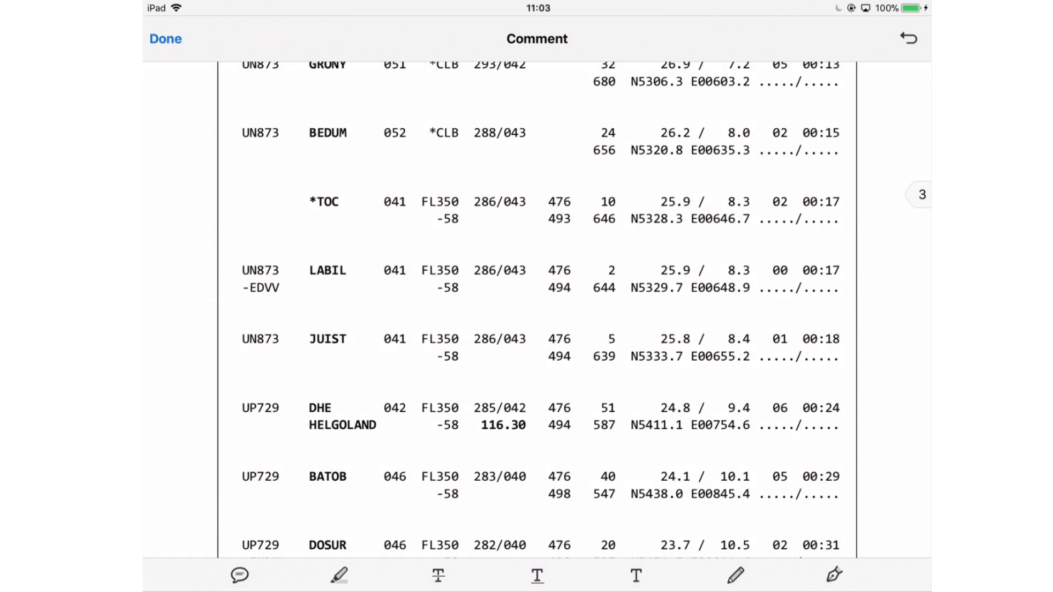
Step: Circle the DESCENT winds in the Wind Information section on page 5 in red, undo the circle, and leave freehand drawing
scroll(537, 310, down, 20)
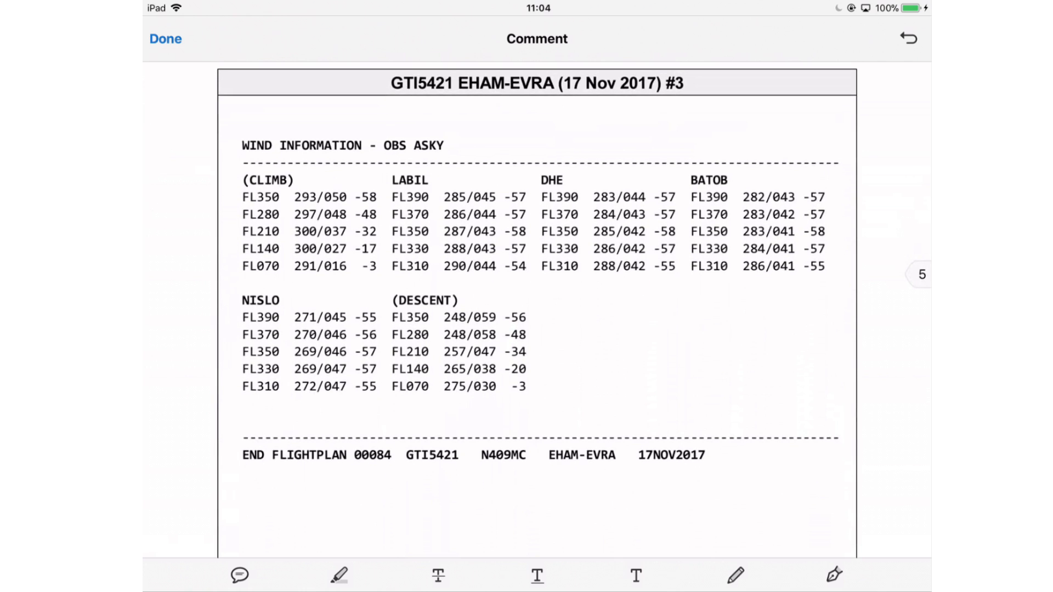
scroll(537, 310, down, 2)
scroll(537, 310, up, 2)
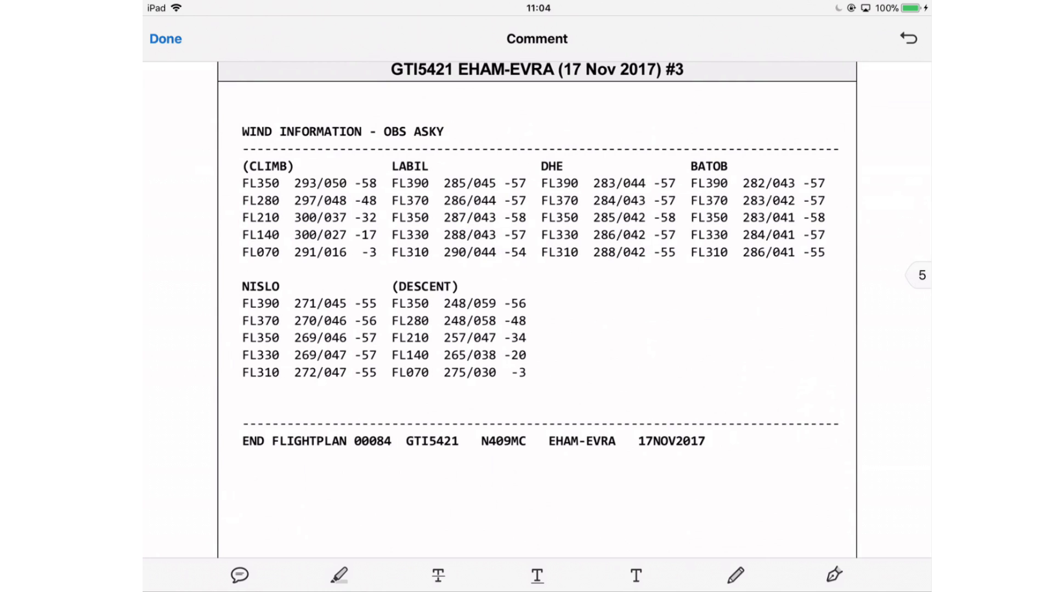
click(736, 575)
mouse_move(564, 300)
mouse_down()
mouse_move(375, 269)
mouse_move(551, 327)
mouse_move(495, 278)
mouse_up()
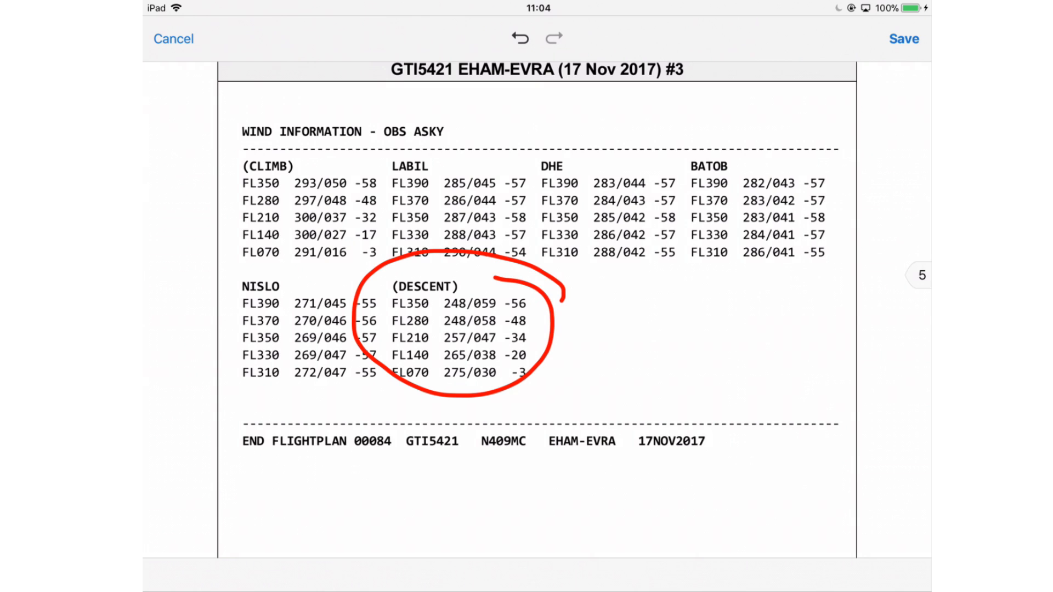
click(520, 38)
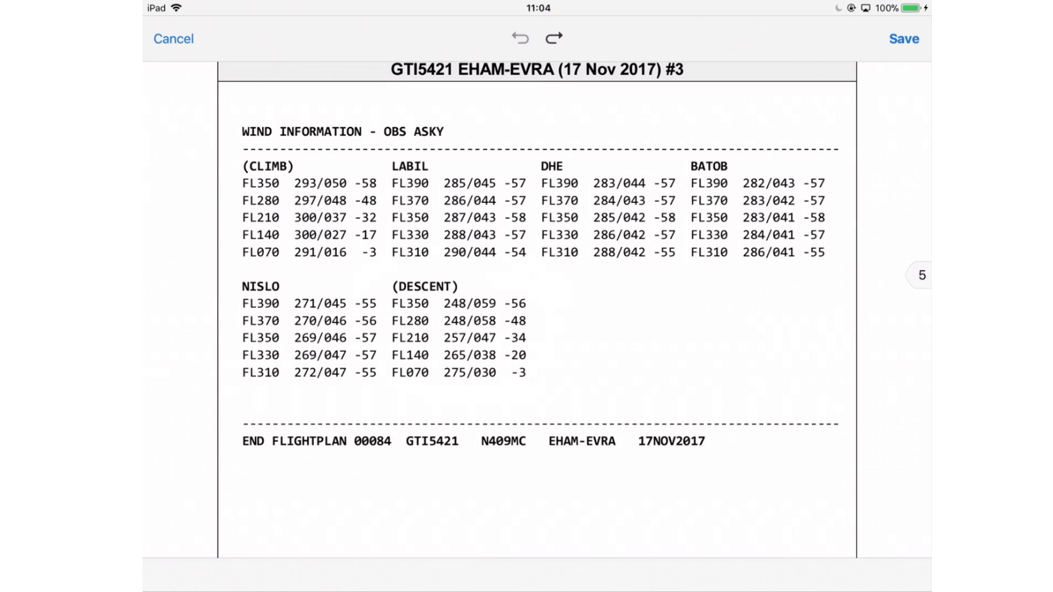
click(173, 38)
Step: Circle the whole ATC FLIGHTPLAN text on page 6 in red
scroll(538, 307, down, 10)
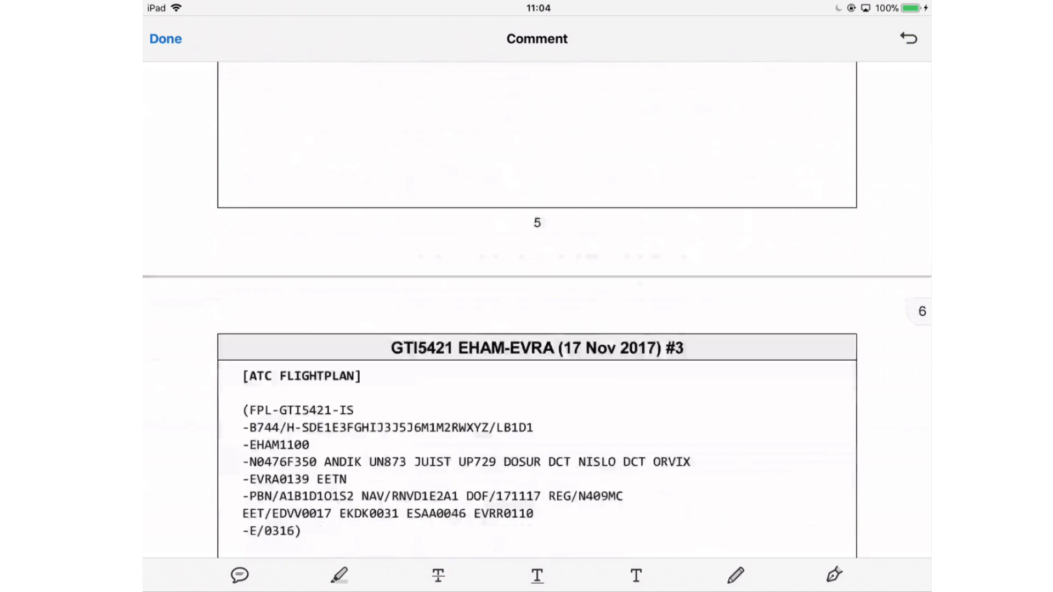
scroll(538, 307, down, 2)
scroll(537, 307, up, 1)
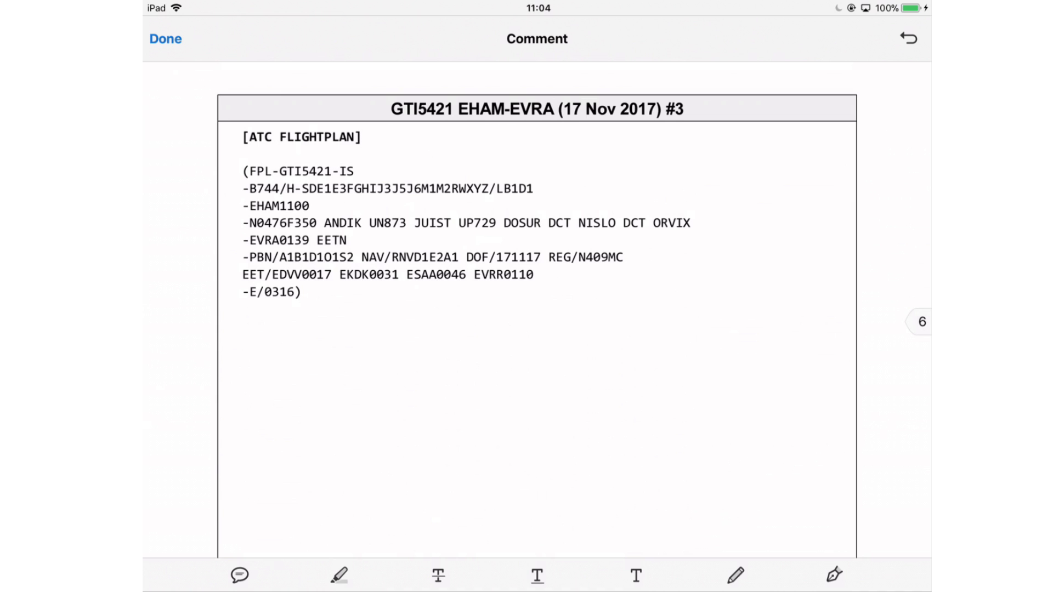
click(736, 576)
mouse_move(273, 335)
mouse_down()
mouse_move(650, 272)
mouse_move(469, 113)
mouse_move(259, 301)
mouse_move(381, 305)
mouse_up()
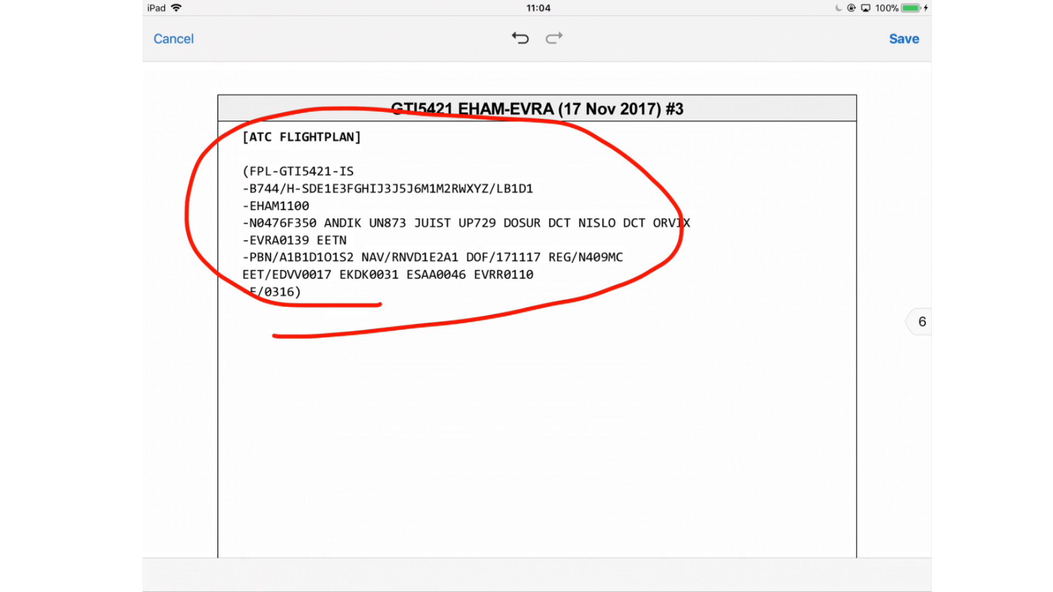
Step: Undo the circle around the ATC flightplan, and circle EET/EDVV0017 in red twice, undoing each circle
click(520, 39)
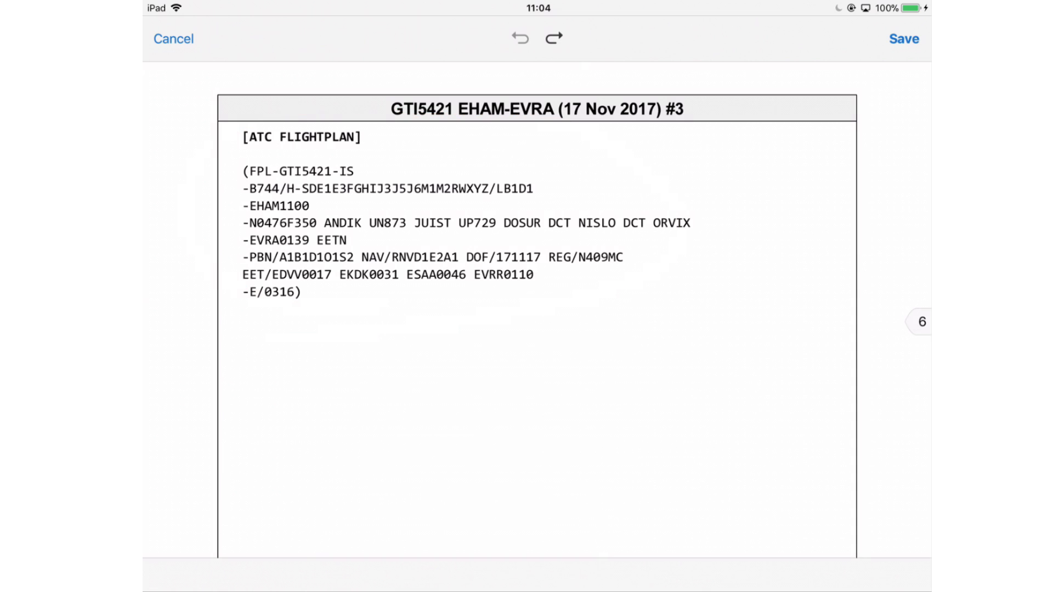
mouse_move(243, 281)
mouse_down()
mouse_move(296, 302)
mouse_move(250, 287)
mouse_up()
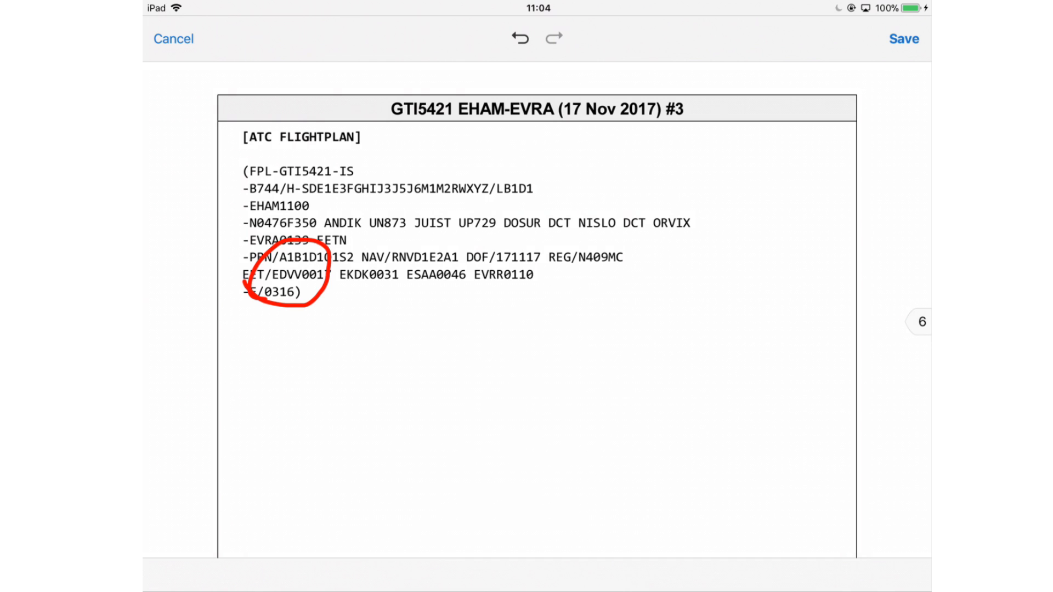
click(520, 38)
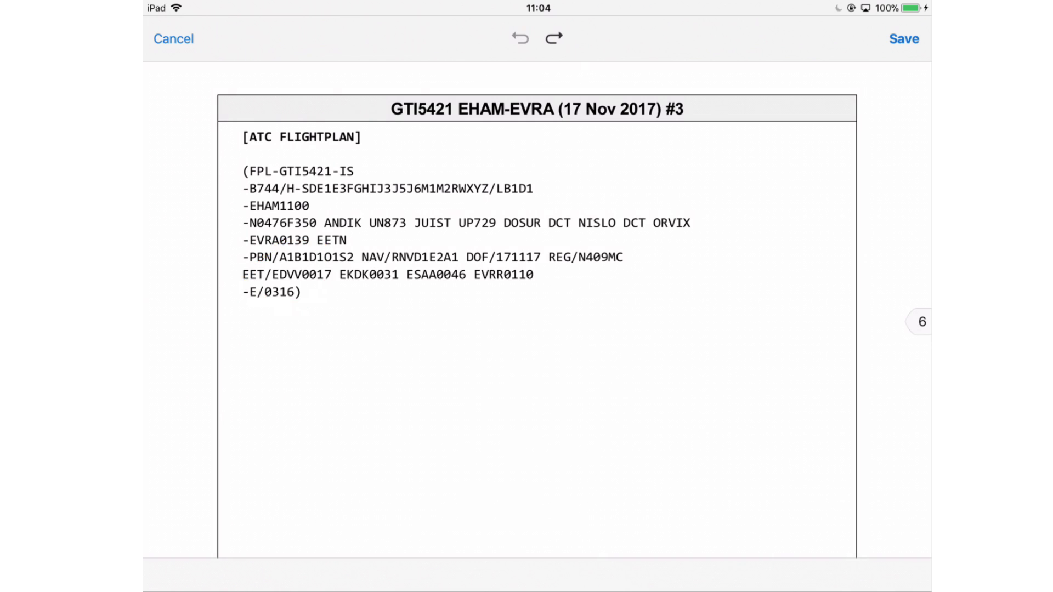
mouse_move(345, 241)
mouse_down()
mouse_move(247, 296)
mouse_move(346, 246)
mouse_up()
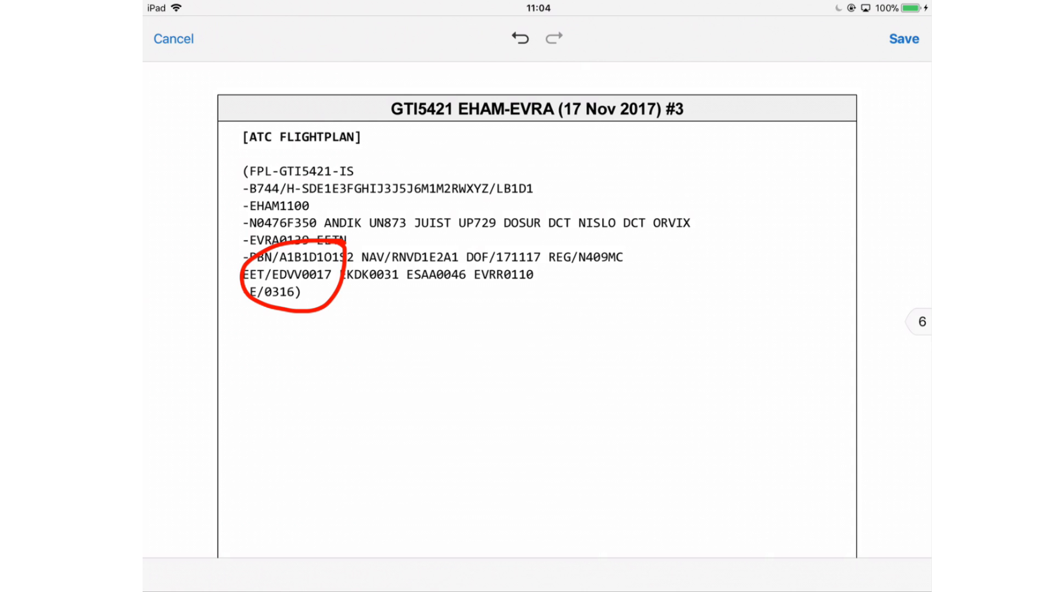
click(520, 38)
Step: Circle the elapsed time entries EKDK0031, ESAA0046 and EVRR0110 in red one at a time, undoing each circle
mouse_move(396, 245)
mouse_down()
mouse_move(376, 240)
mouse_move(398, 321)
mouse_move(376, 237)
mouse_up()
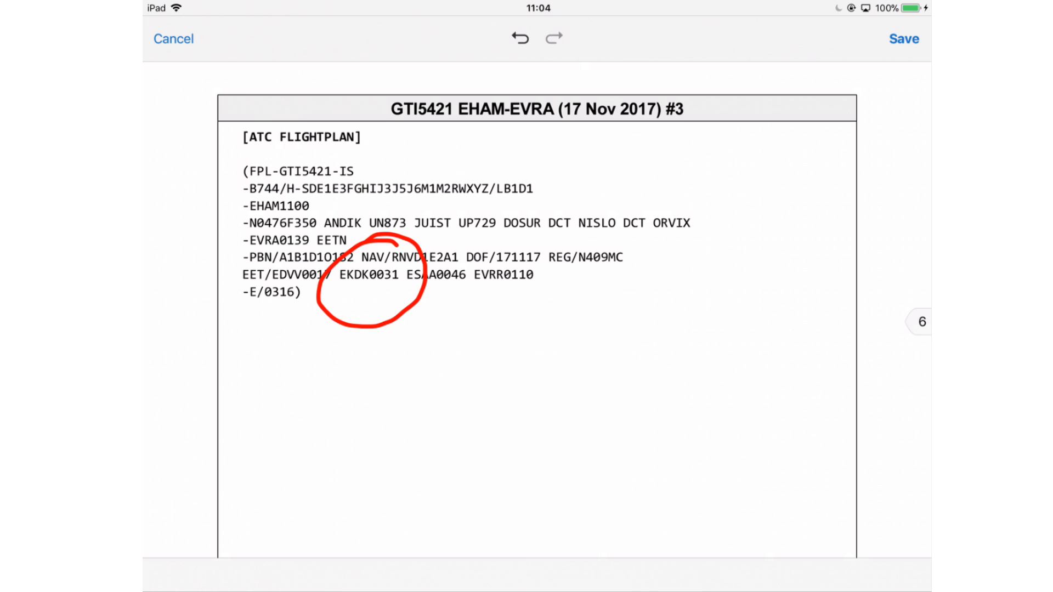
click(520, 38)
mouse_move(469, 246)
mouse_down()
mouse_move(456, 241)
mouse_move(480, 264)
mouse_move(453, 258)
mouse_up()
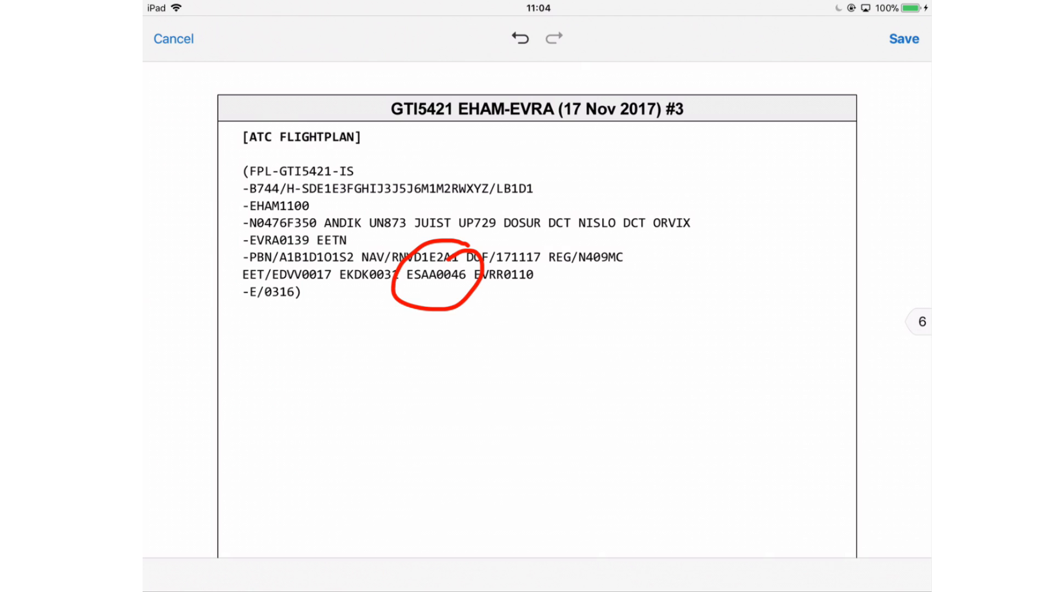
click(520, 38)
mouse_move(559, 280)
mouse_down()
mouse_move(557, 263)
mouse_move(549, 297)
mouse_move(524, 246)
mouse_up()
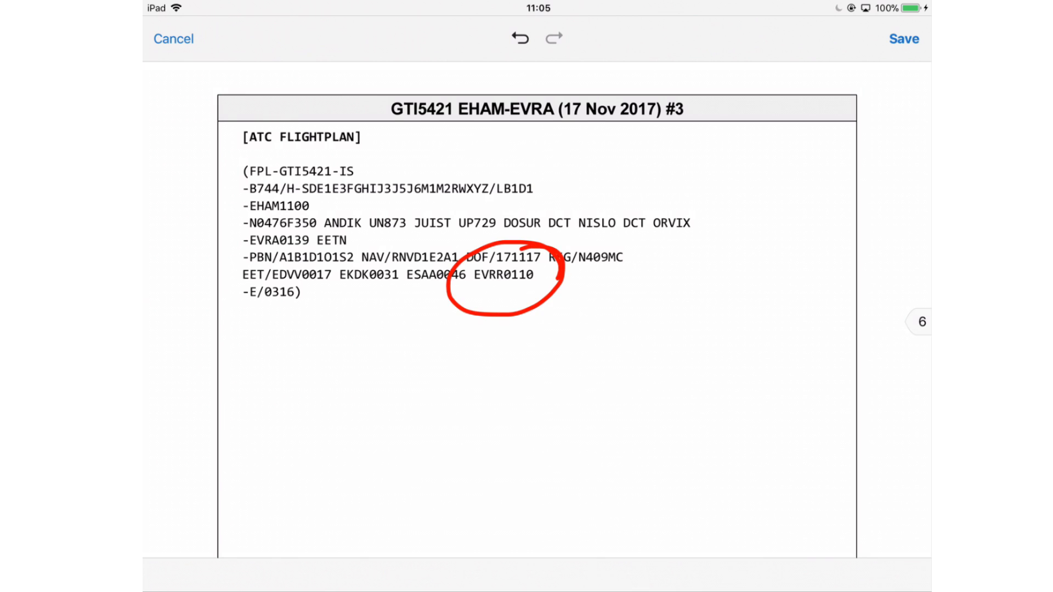
click(520, 39)
Step: Circle DOF/171117 in the ATC flightplan in red, undo the circle, and leave freehand drawing without saving
mouse_move(568, 277)
mouse_down()
mouse_move(609, 280)
mouse_move(542, 262)
mouse_move(557, 260)
mouse_move(543, 234)
mouse_up()
click(520, 38)
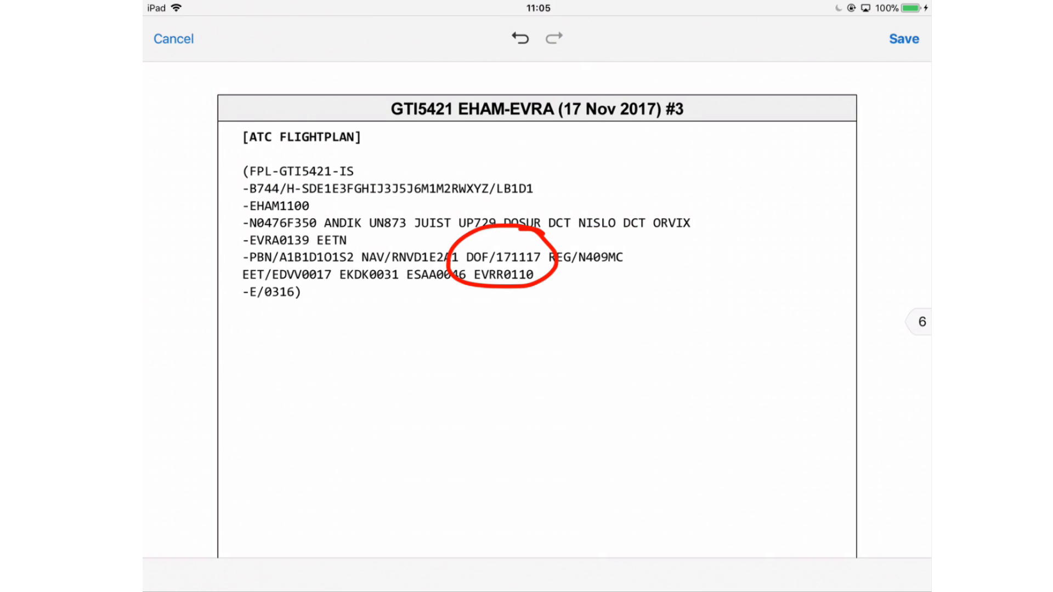
click(520, 38)
click(174, 39)
Step: Examine the Planning Weather on page 7 for origin EHAM, destination EVRA and alternate EETN
scroll(538, 329, down, 10)
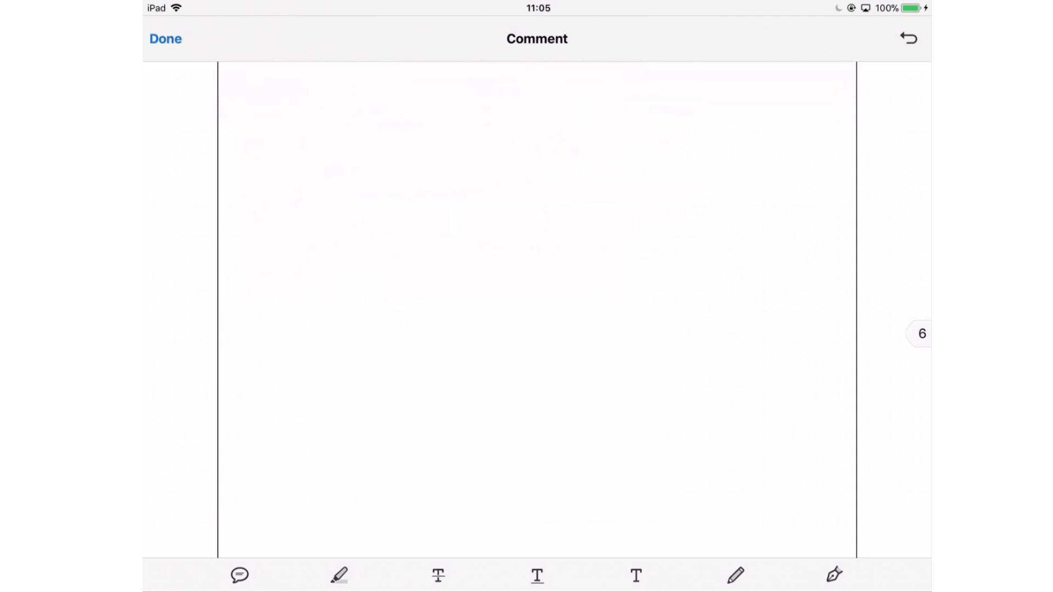
scroll(537, 313, down, 5)
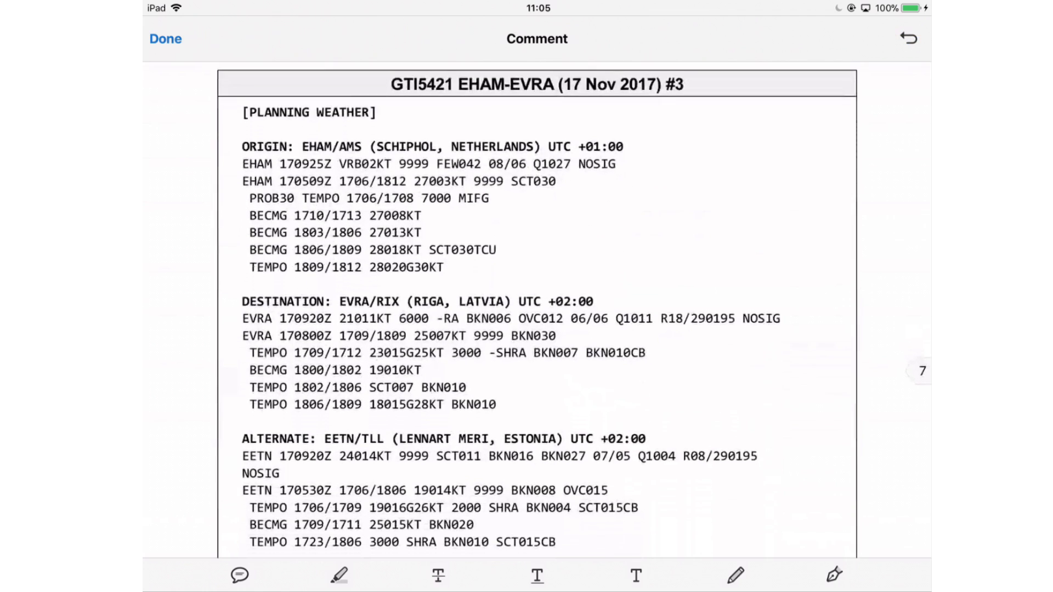
scroll(537, 313, up, 2)
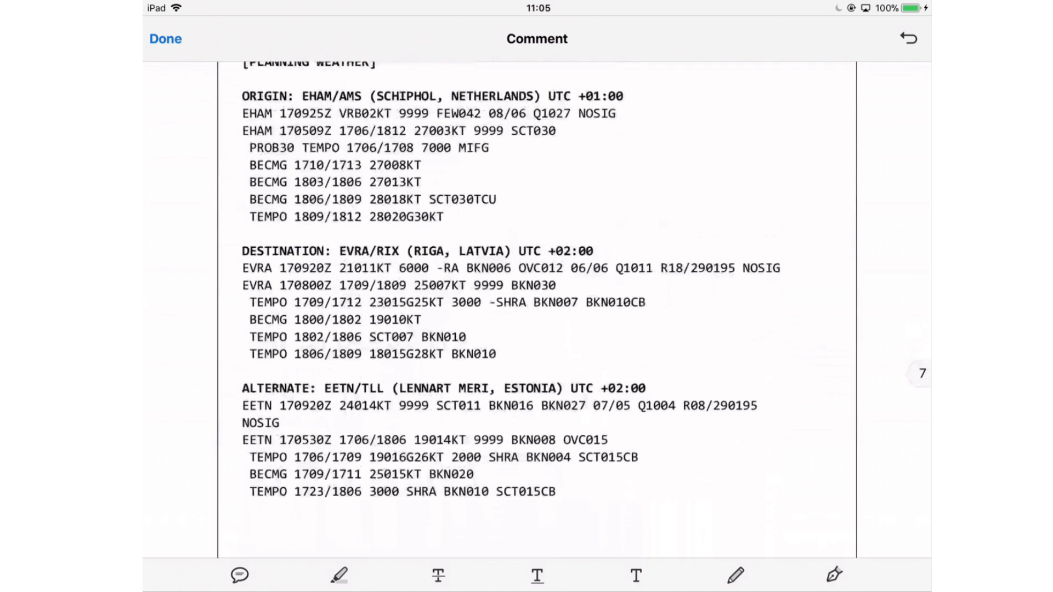
scroll(538, 313, up, 1)
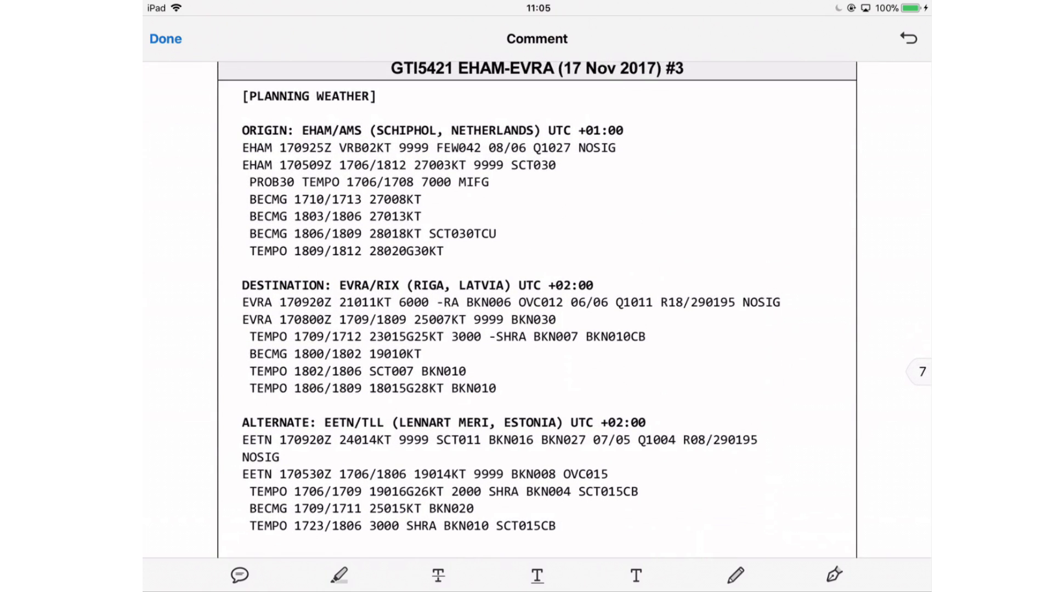
scroll(537, 313, down, 2)
scroll(538, 313, down, 1)
scroll(537, 313, up, 2)
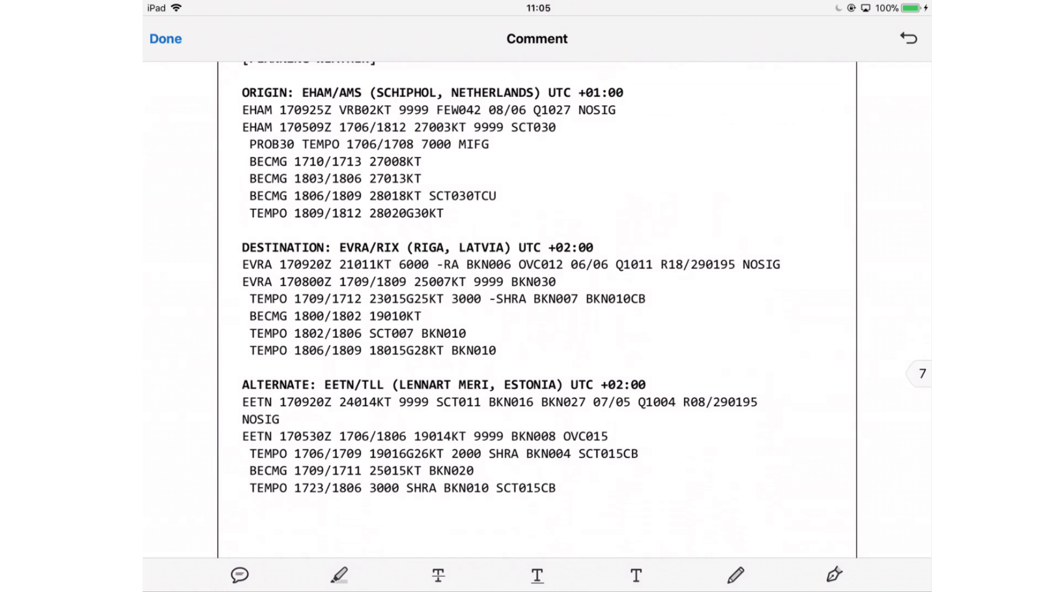
scroll(537, 313, down, 3)
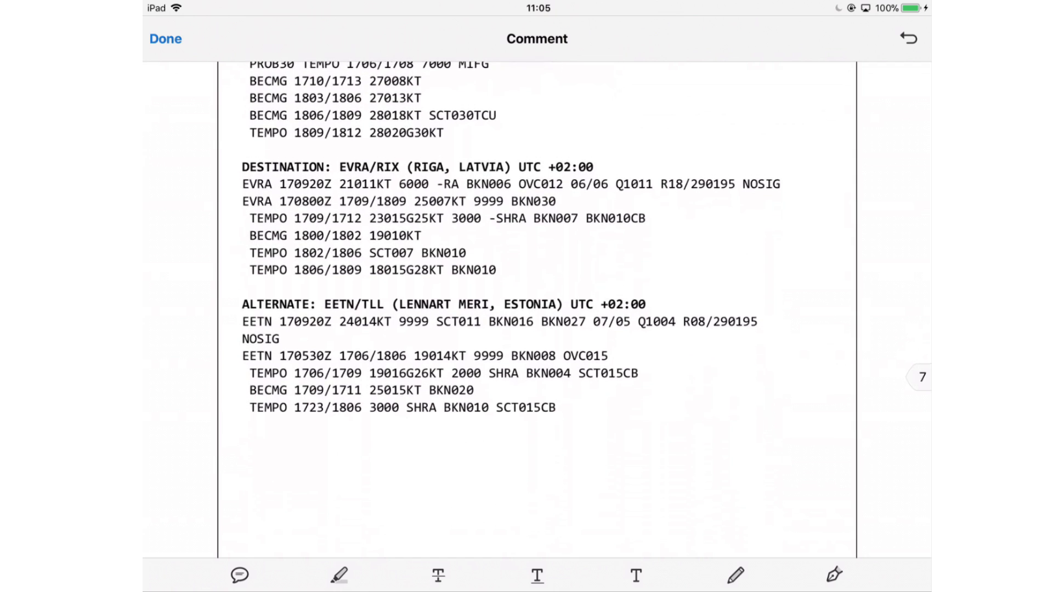
Step: Circle the wind 21011KT, -RA and OVC012 in the EVRA destination report in red one at a time, undoing each circle
click(735, 576)
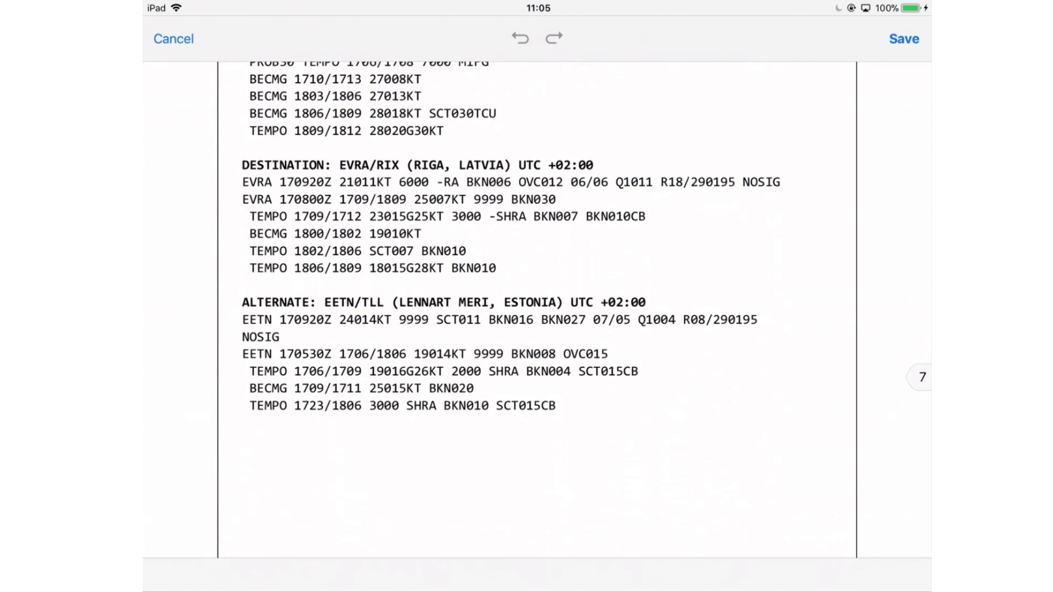
mouse_move(384, 159)
mouse_down()
mouse_move(357, 206)
mouse_move(391, 156)
mouse_up()
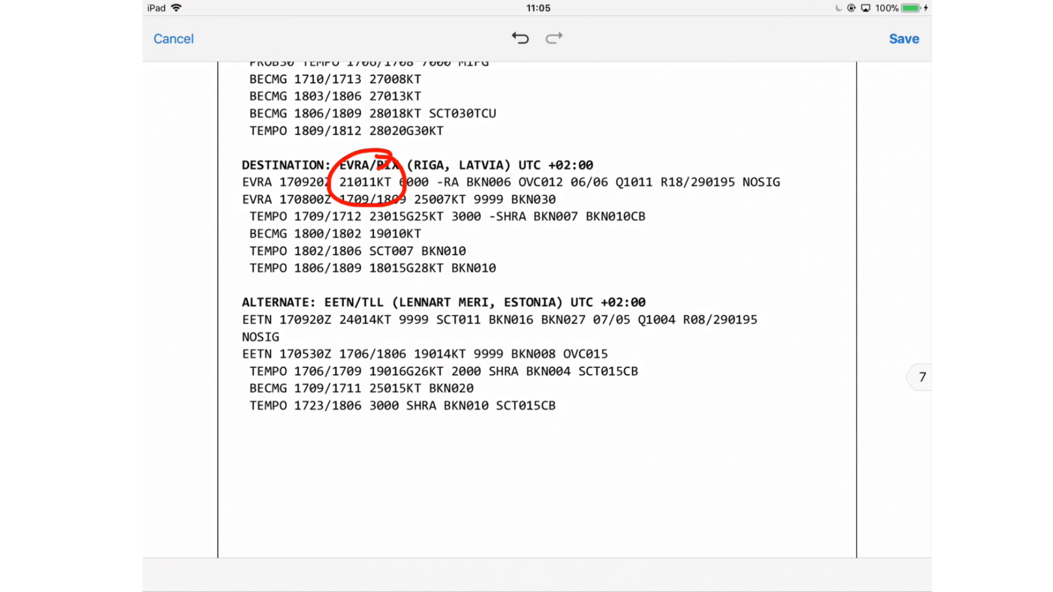
click(520, 38)
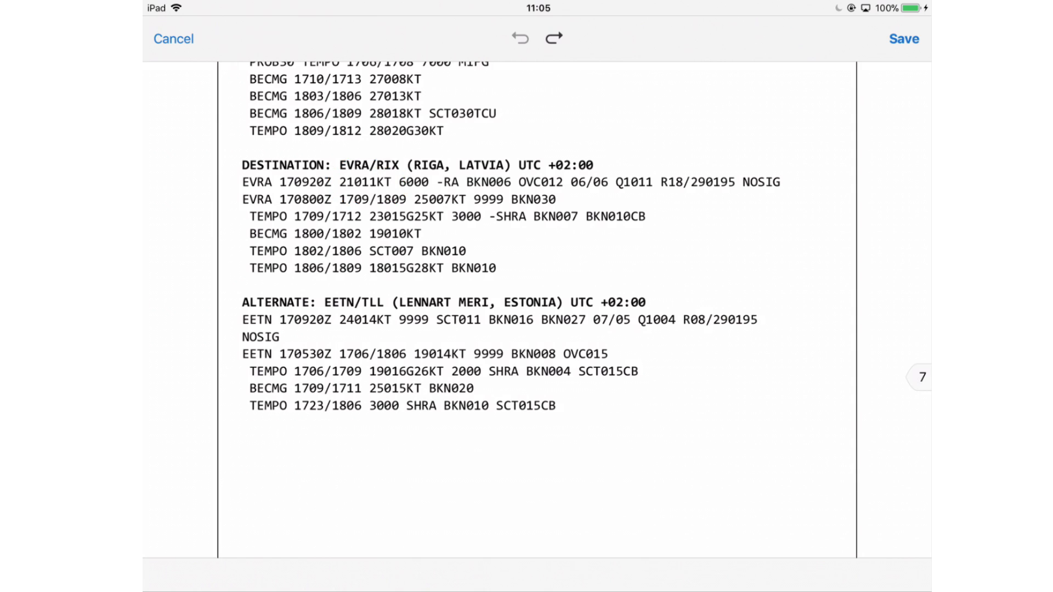
mouse_move(444, 155)
mouse_down()
mouse_move(442, 200)
mouse_move(447, 156)
mouse_move(455, 202)
mouse_move(471, 155)
mouse_up()
click(520, 38)
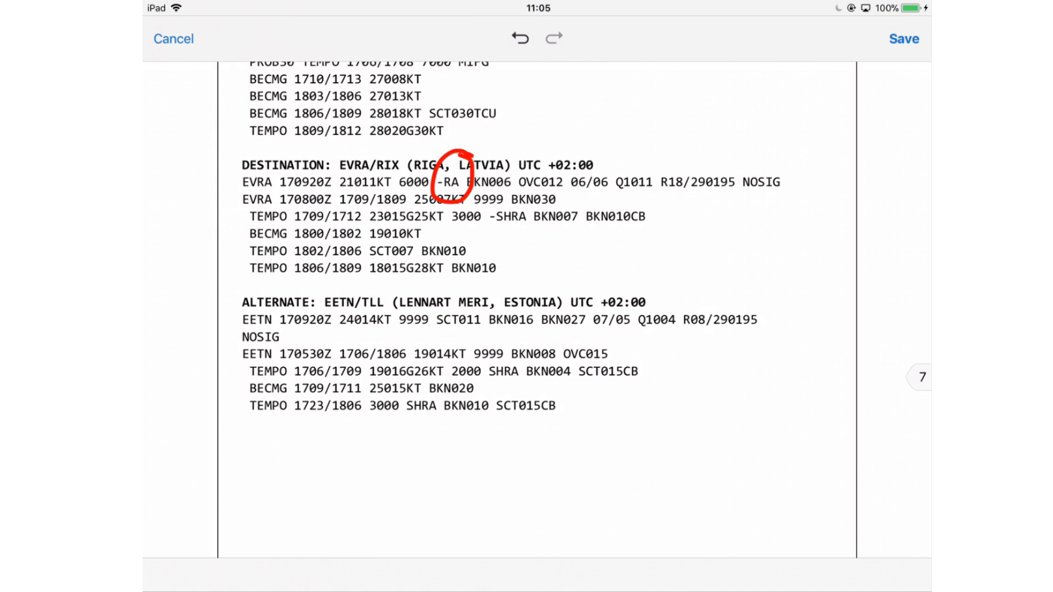
click(520, 38)
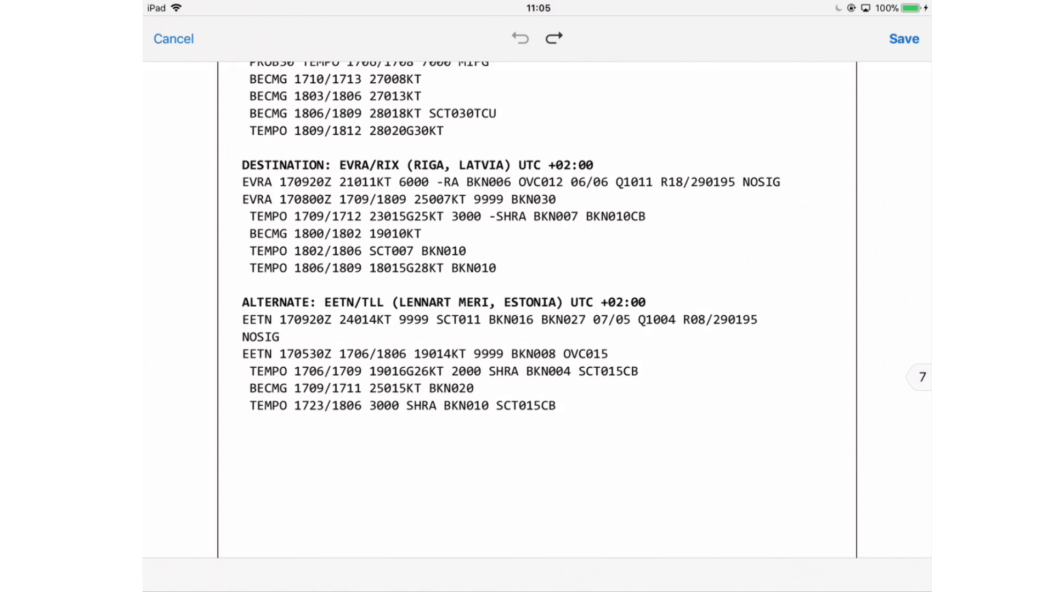
mouse_move(533, 141)
mouse_down()
mouse_move(497, 152)
mouse_move(509, 204)
mouse_move(529, 149)
mouse_move(566, 155)
mouse_up()
click(520, 38)
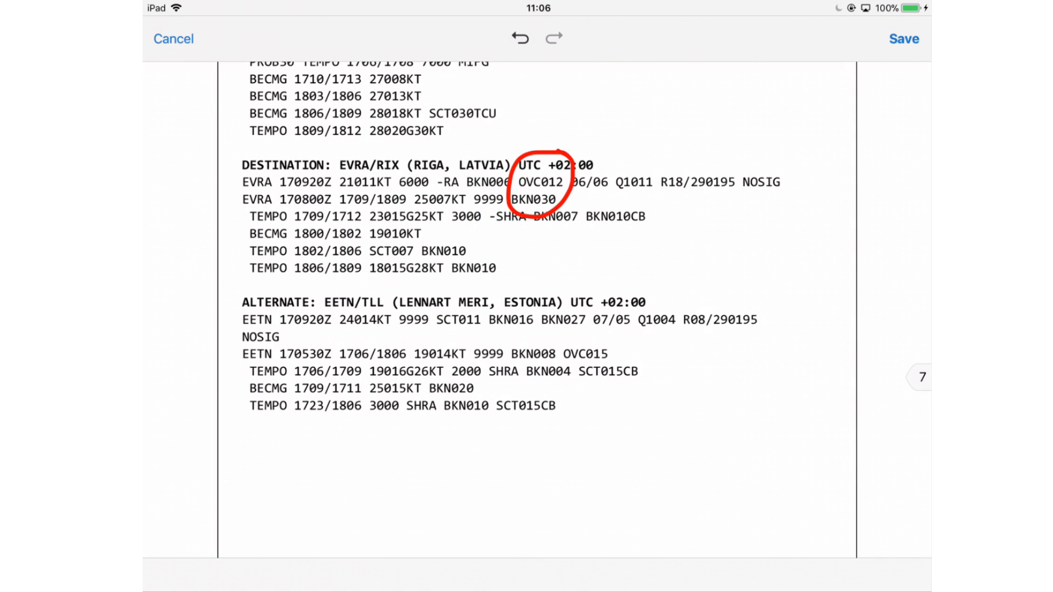
click(520, 38)
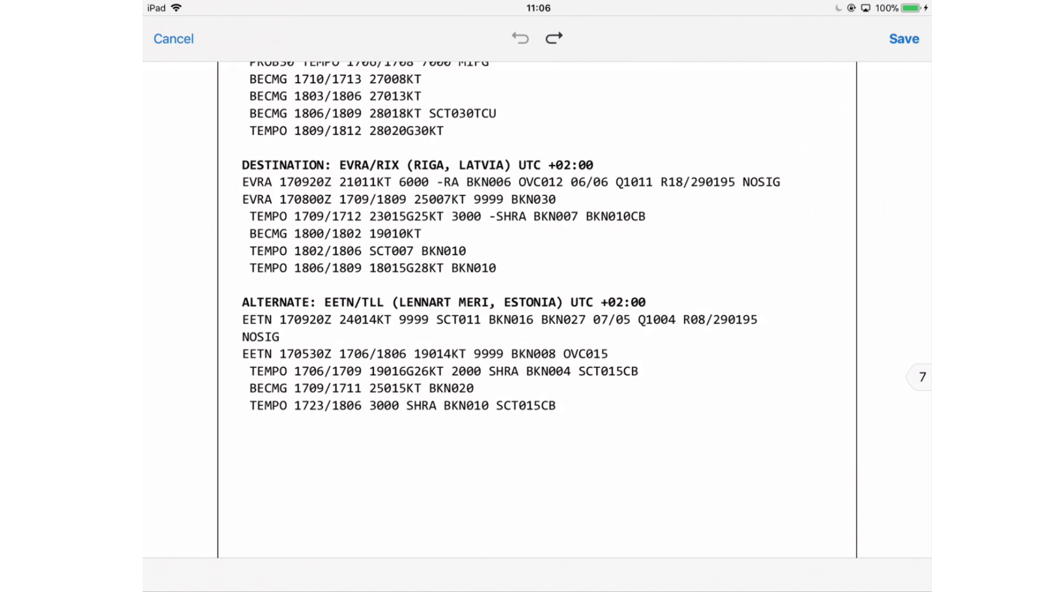
Step: Circle the temperature group 06/06 and pressure Q1011 in the EVRA report in red, undo each circle, and discard the drawing
mouse_move(606, 155)
mouse_down()
mouse_move(583, 161)
mouse_move(598, 160)
mouse_move(600, 203)
mouse_up()
click(520, 37)
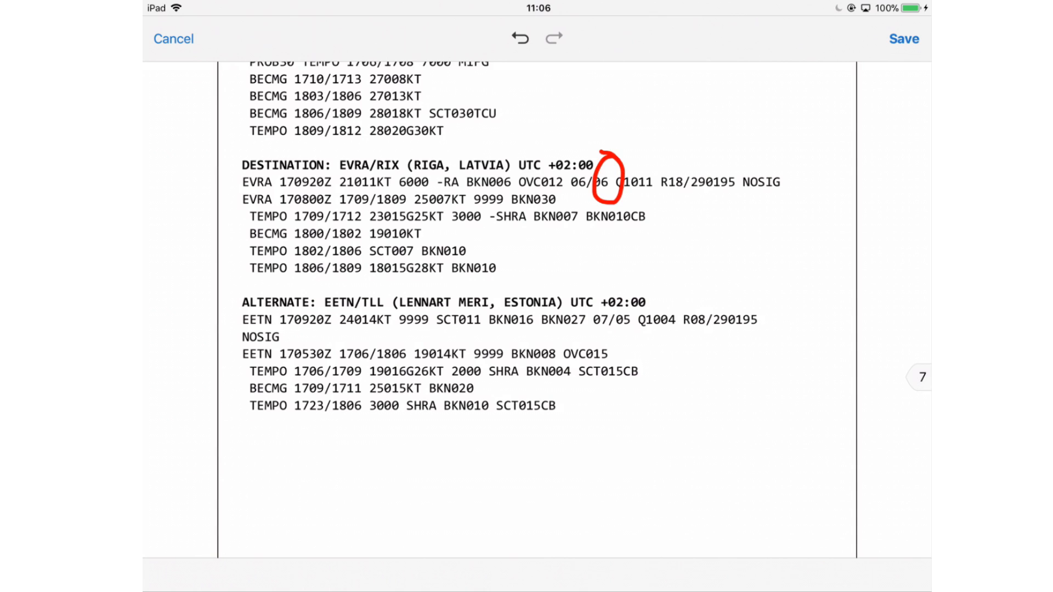
click(520, 38)
drag(617, 155, 604, 149)
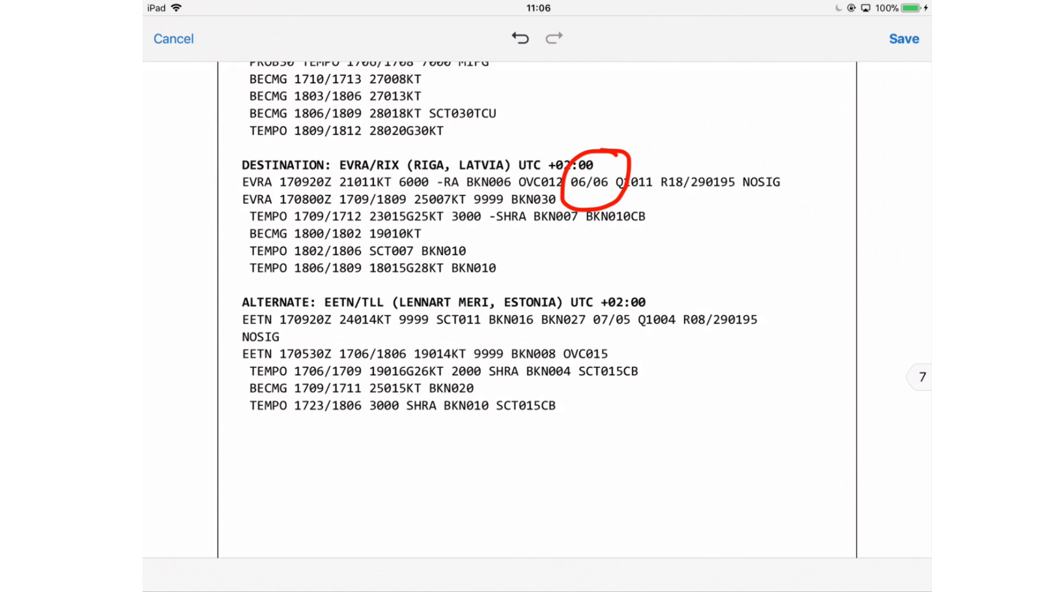
key(ctrl+z)
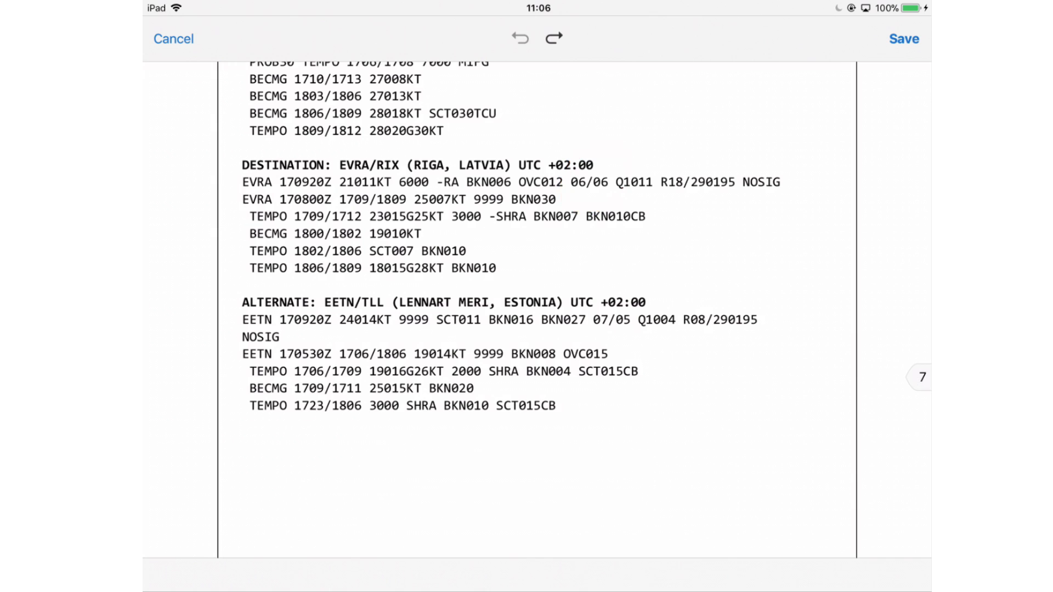
mouse_move(637, 164)
mouse_down()
mouse_move(677, 194)
mouse_move(663, 164)
mouse_up()
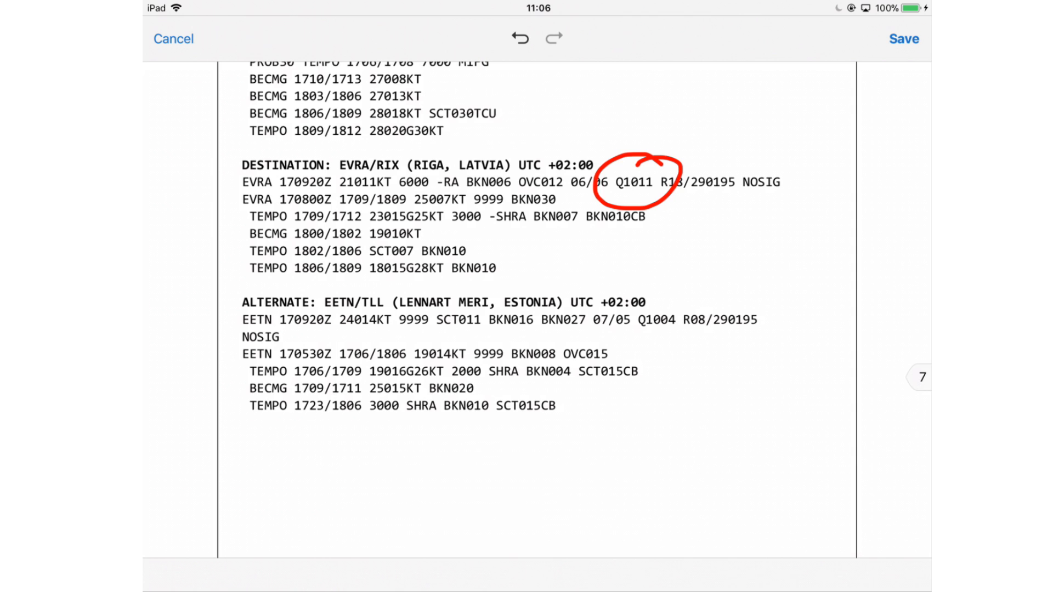
click(520, 39)
click(173, 39)
Step: Draw a red mark at the EHAM origin weather on page 7, undo it, and leave freehand drawing without saving
scroll(538, 309, up, 3)
scroll(538, 309, down, 1)
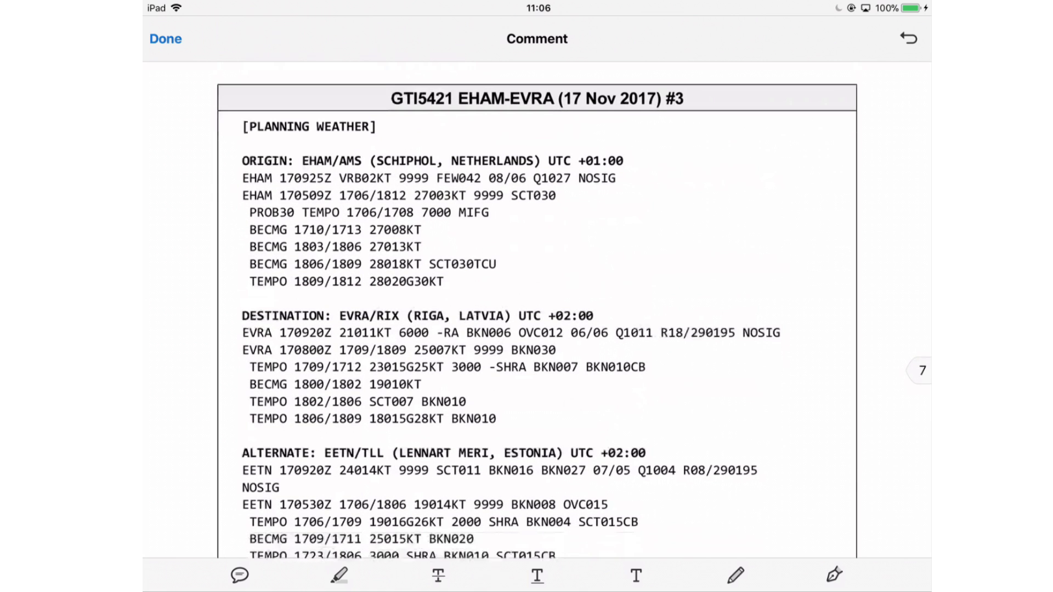
click(736, 576)
mouse_move(576, 143)
mouse_down()
mouse_move(590, 174)
mouse_move(583, 145)
mouse_up()
click(520, 38)
click(174, 39)
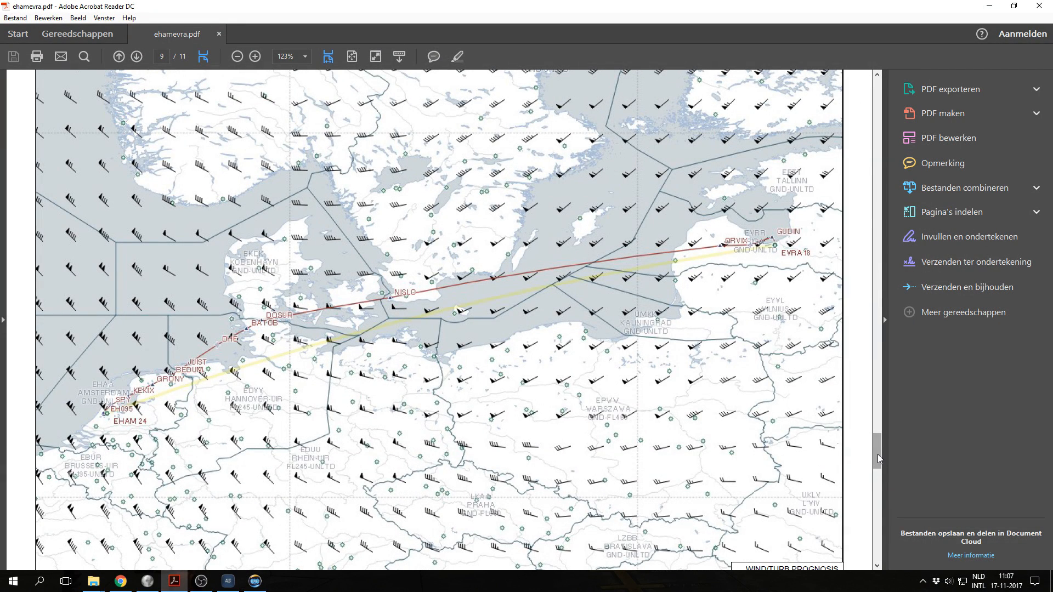
Step: Examine the wind and turbulence prognosis charts on pages 9 and 10 of ehamevra.pdf along the EHAM-EVRA route
drag(878, 453, 879, 446)
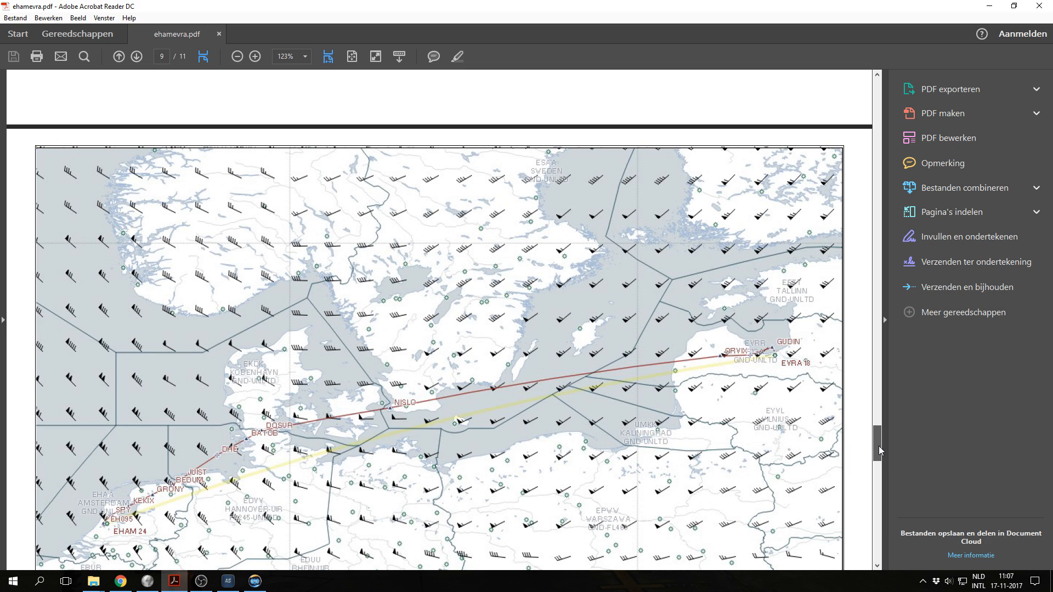
drag(878, 446, 878, 502)
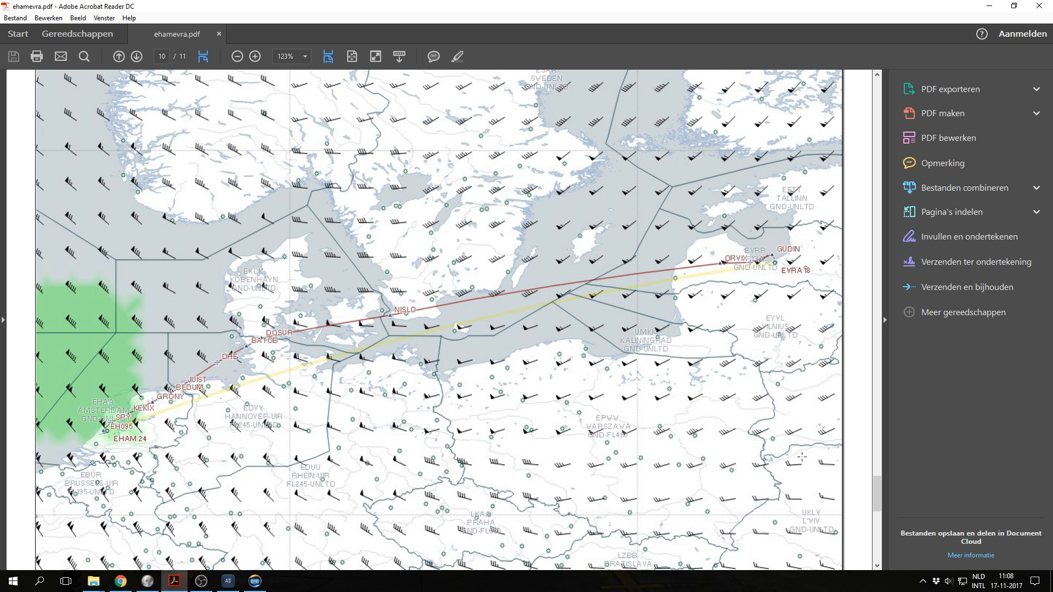
mouse_move(878, 495)
mouse_down()
mouse_move(880, 508)
mouse_move(884, 496)
mouse_up()
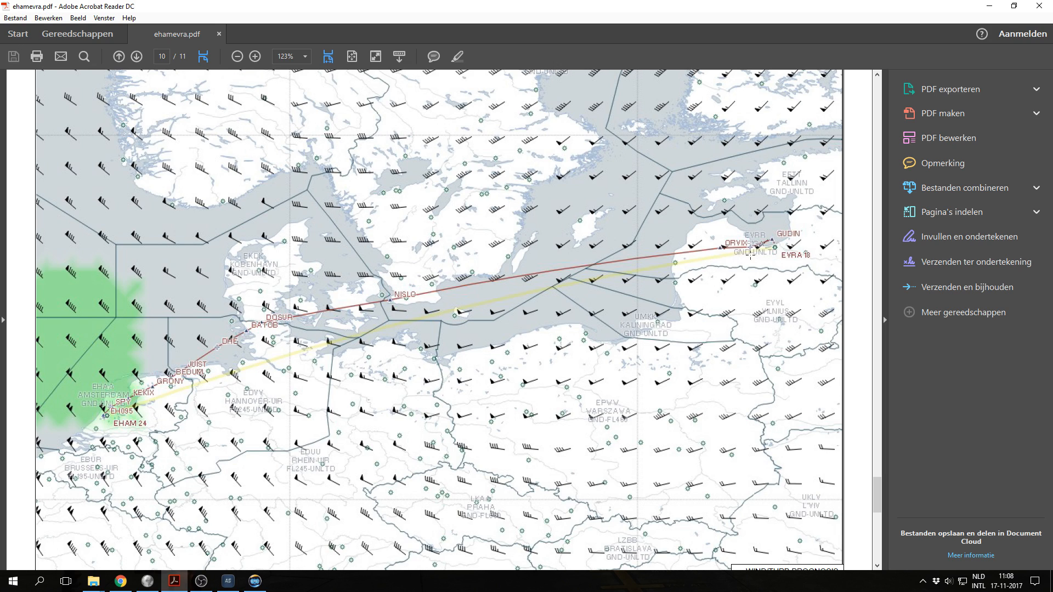
drag(878, 492, 879, 486)
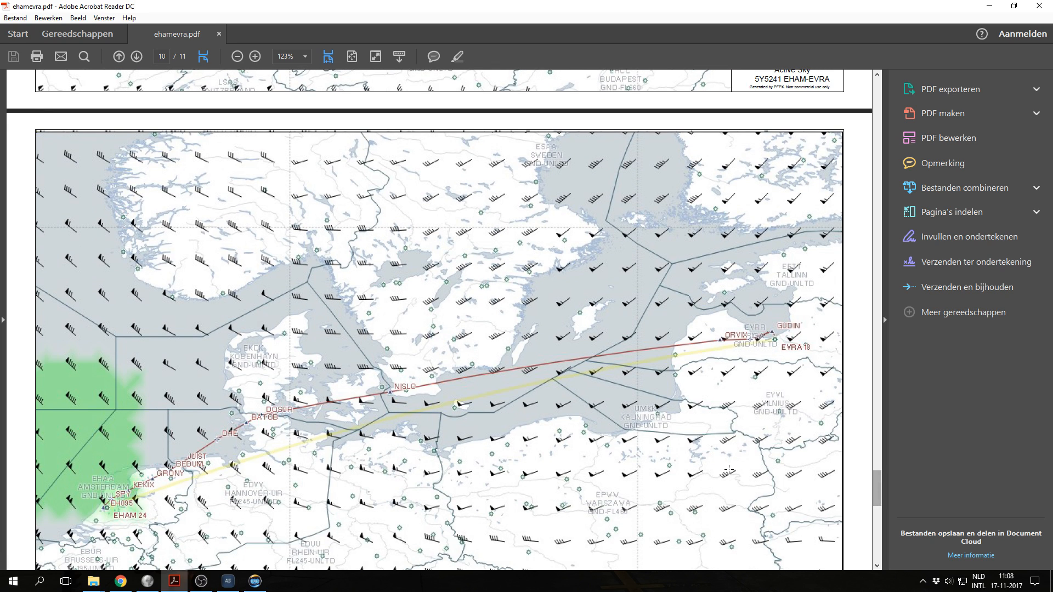
drag(258, 356, 291, 389)
click(311, 388)
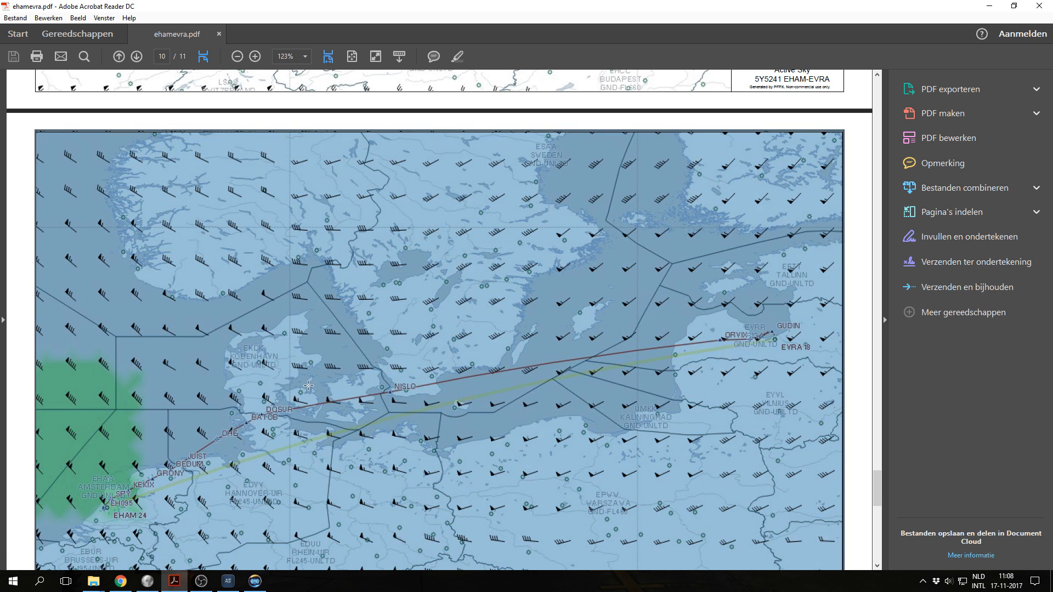
click(323, 404)
drag(877, 488, 878, 498)
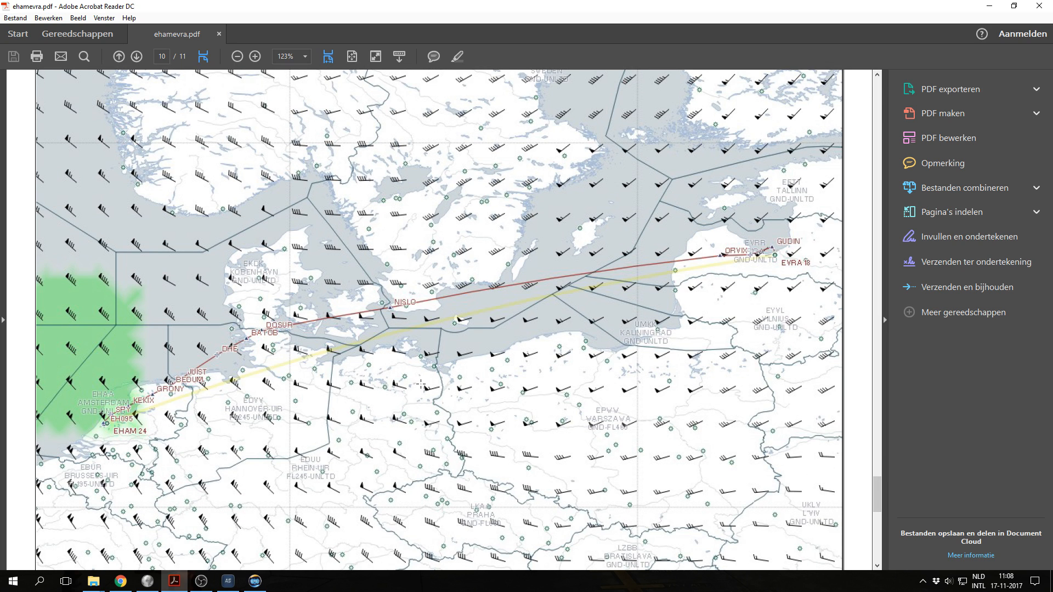
Step: Magnify the page 10 wind chart to 300% to inspect the route from EHAM to DOSUR
click(255, 56)
click(255, 56)
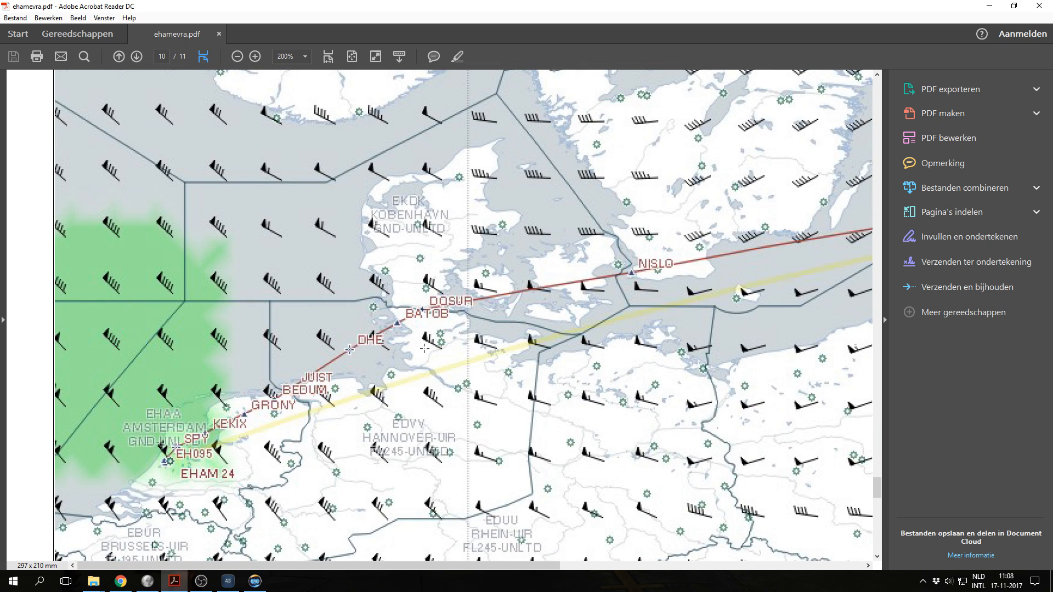
click(256, 56)
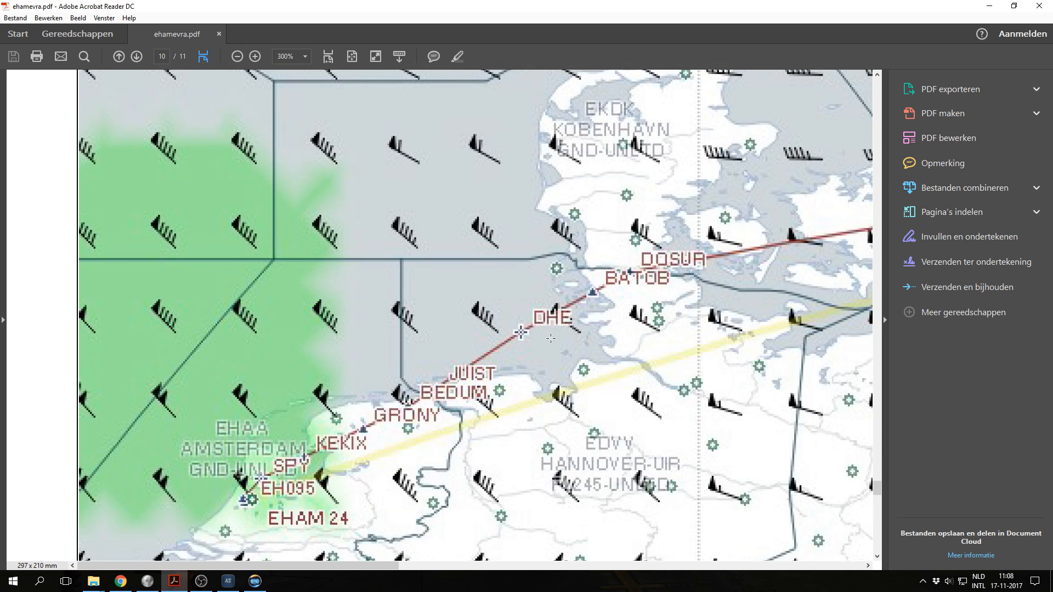
Step: Inspect the wind barbs around DHE, BATOB and DOSUR on the magnified page 10 wind chart
drag(268, 567, 336, 567)
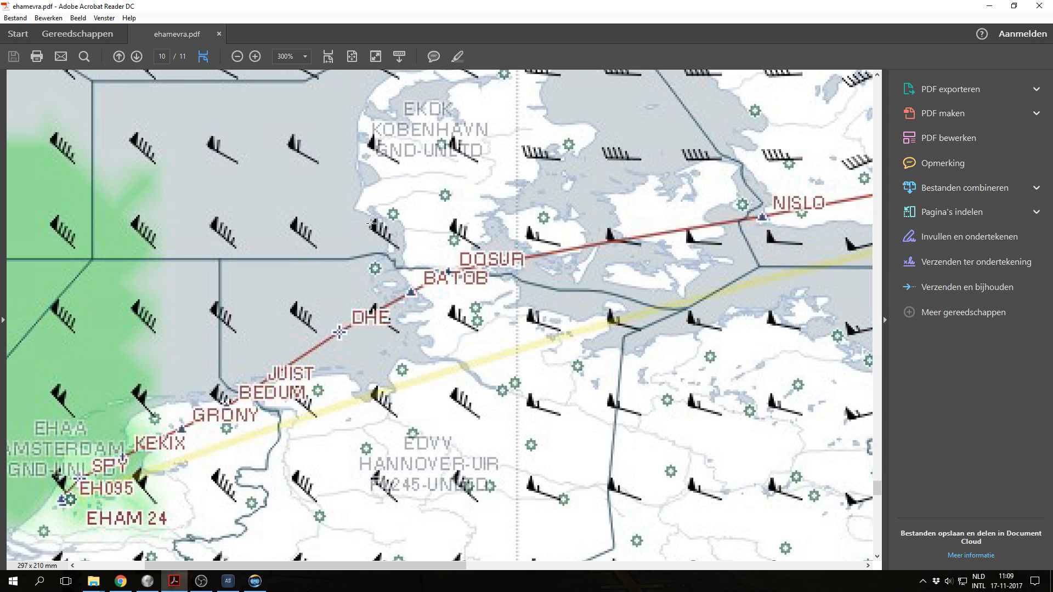
drag(360, 211, 386, 231)
click(384, 242)
click(378, 225)
click(388, 238)
click(389, 238)
click(394, 245)
click(404, 246)
Step: Inspect the wind barbs along the route from NISLO towards EVRA on the page 10 chart
click(237, 56)
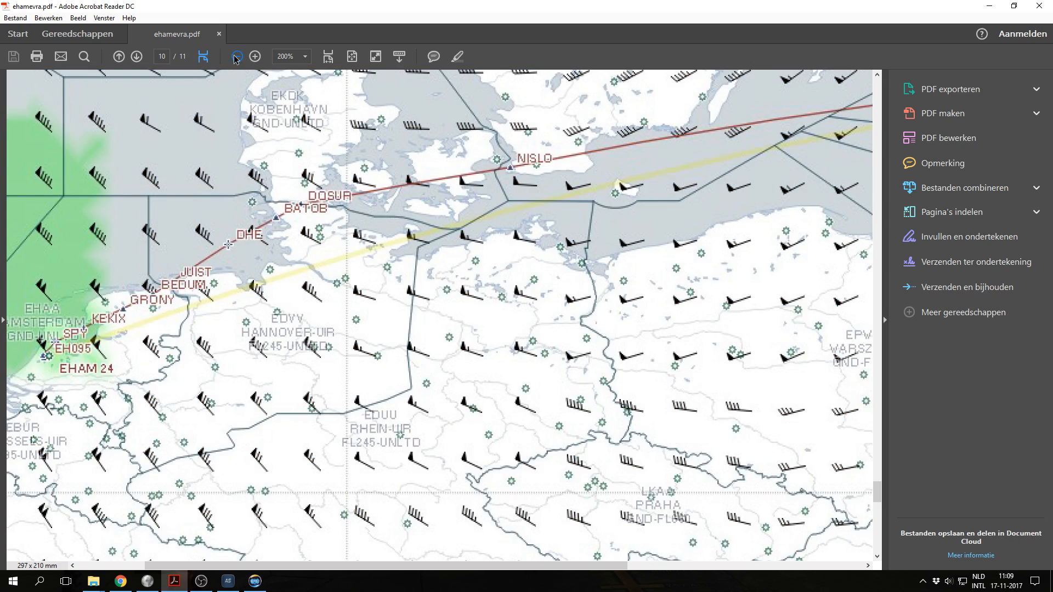
click(237, 56)
click(328, 56)
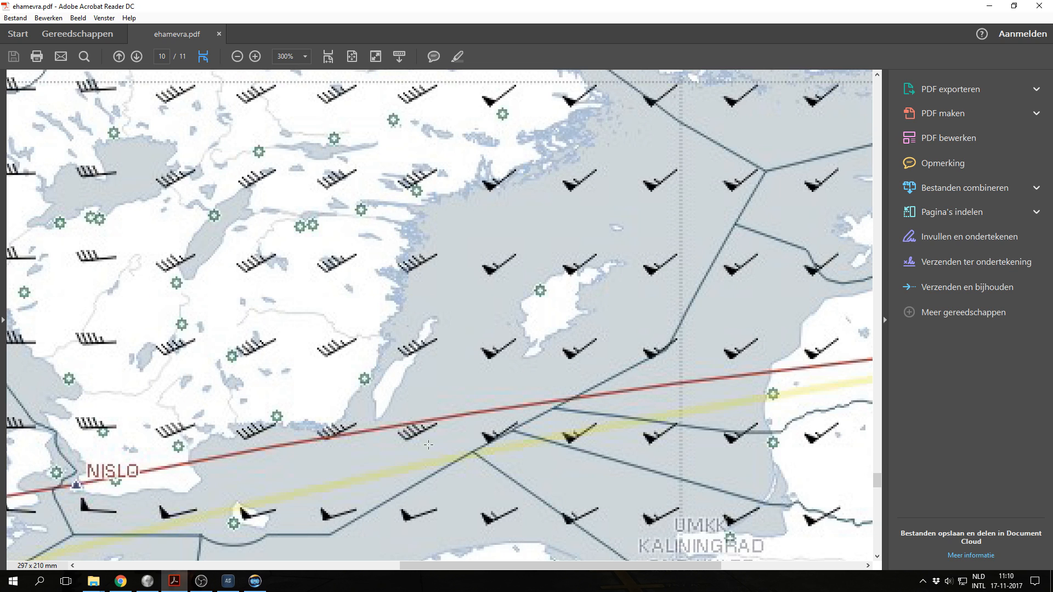
drag(298, 499, 374, 535)
click(408, 541)
click(234, 57)
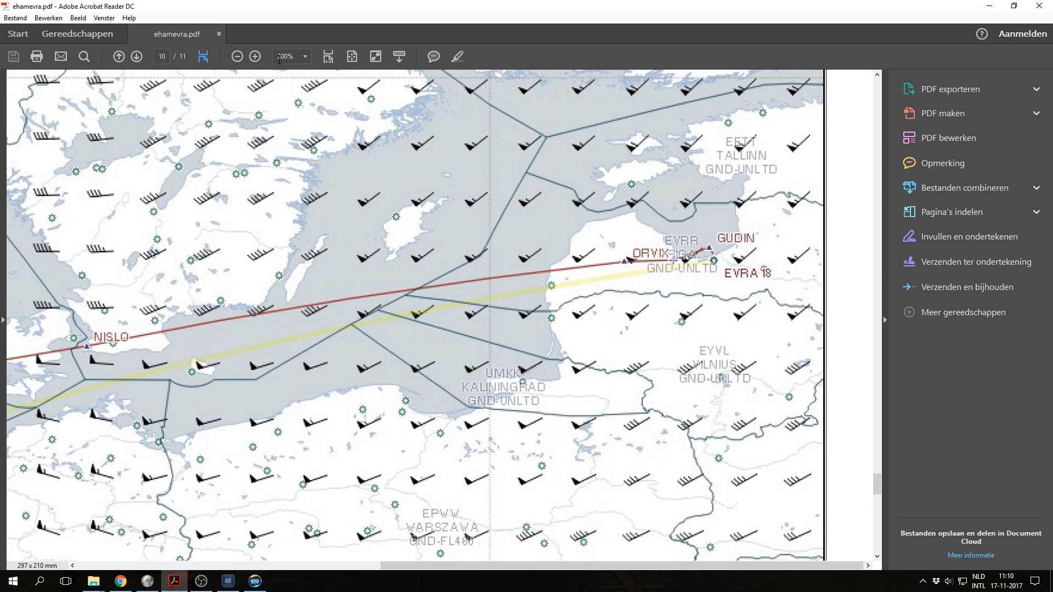
click(237, 57)
click(237, 57)
Step: Review the whole FL350 wind and turbulence prognosis chart and its neighbouring pages in ehamevra.pdf at page width
scroll(518, 329, up, 2)
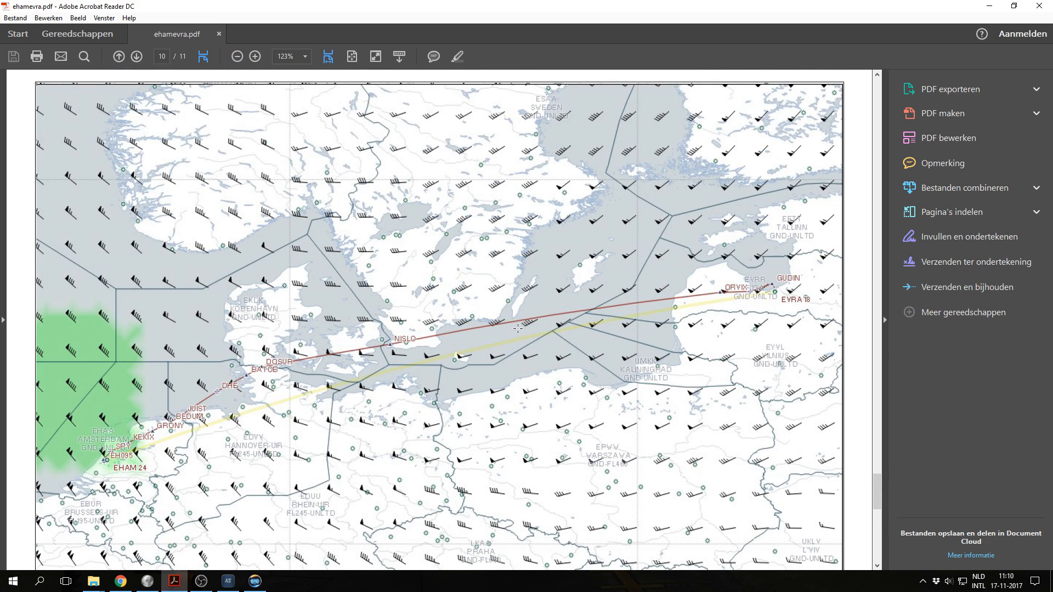
scroll(518, 328, up, 3)
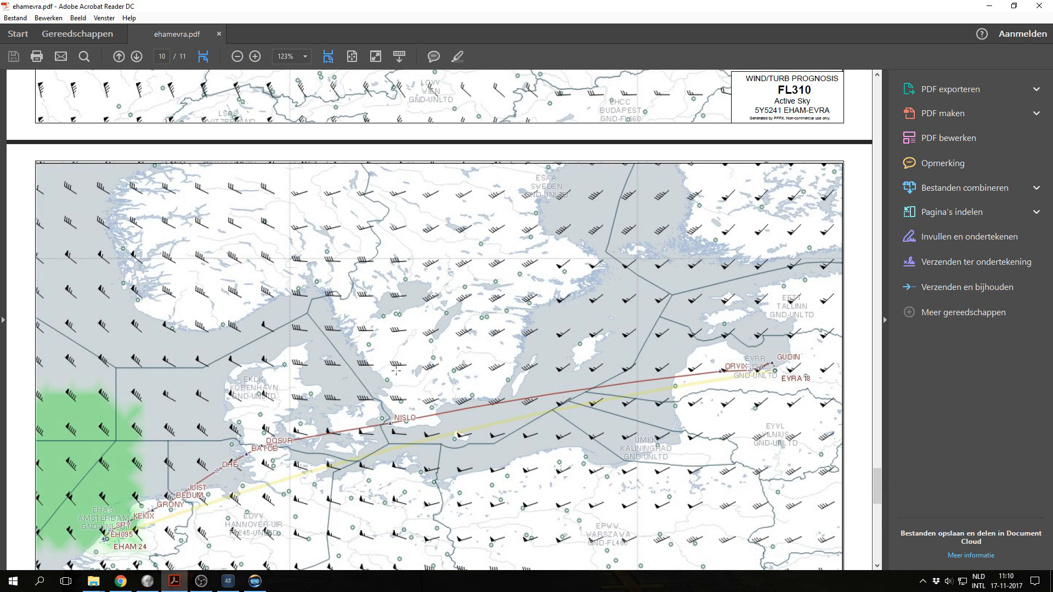
scroll(375, 388, down, 3)
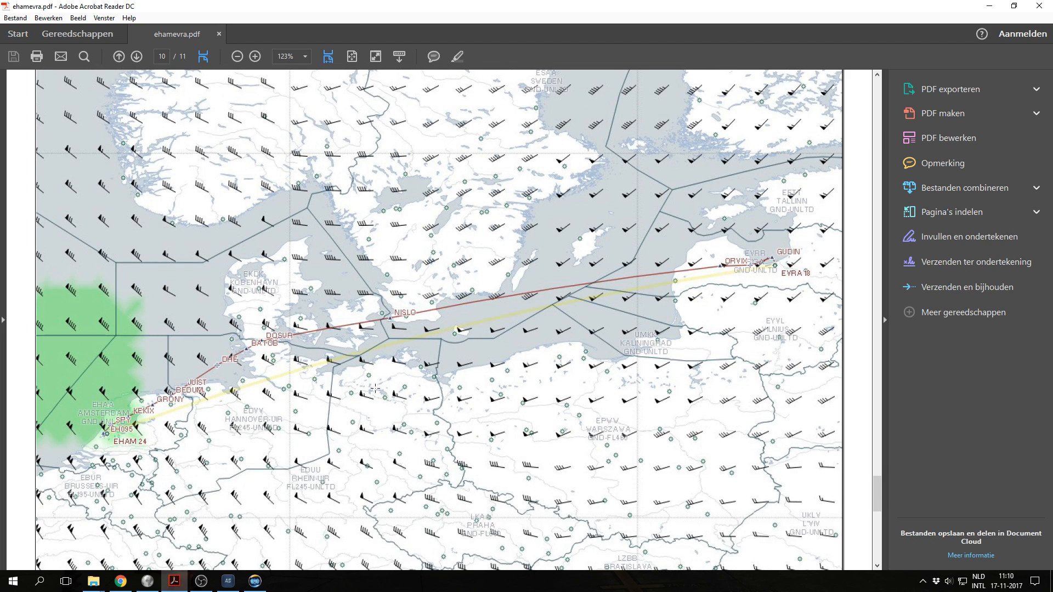
scroll(375, 389, down, 3)
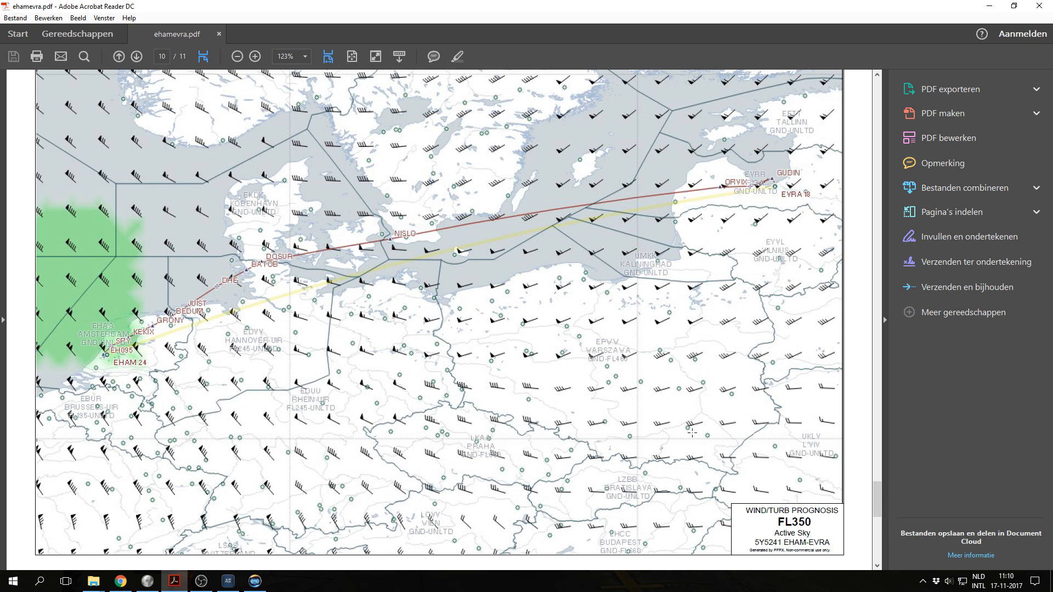
scroll(670, 459, down, 8)
scroll(662, 467, up, 5)
scroll(662, 467, down, 5)
scroll(647, 458, down, 1)
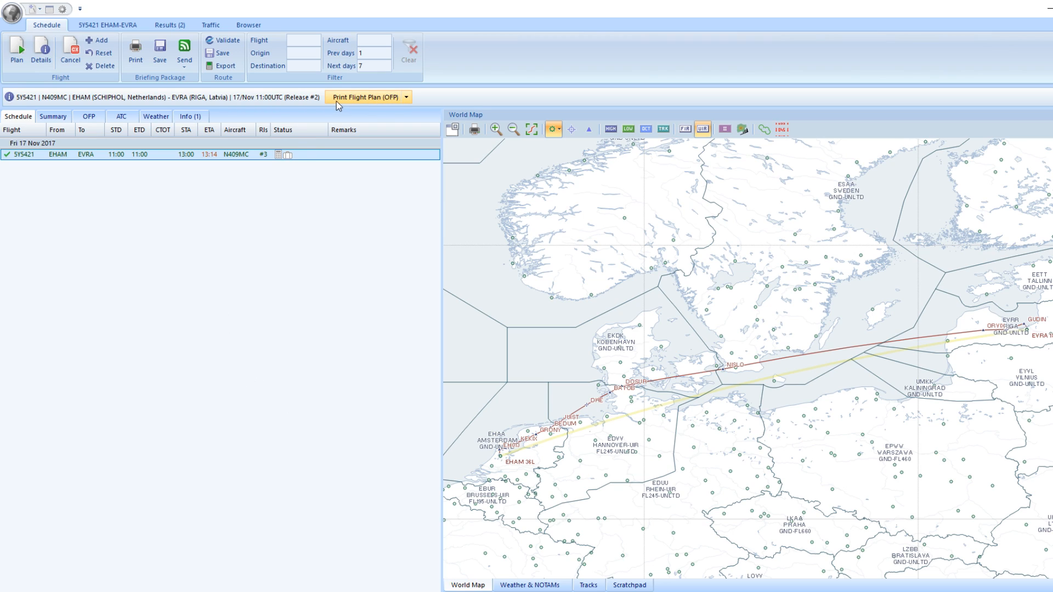
Step: Send the route of scheduled flight 5Y5421 to SkyVector and view it on the map there
click(186, 69)
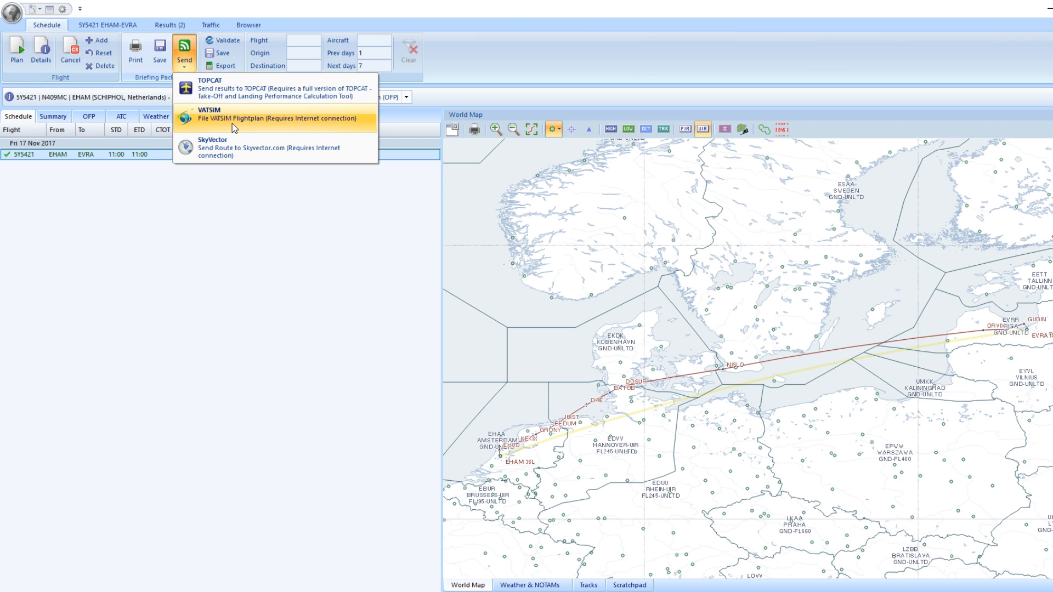
click(260, 155)
scroll(537, 325, up, 1)
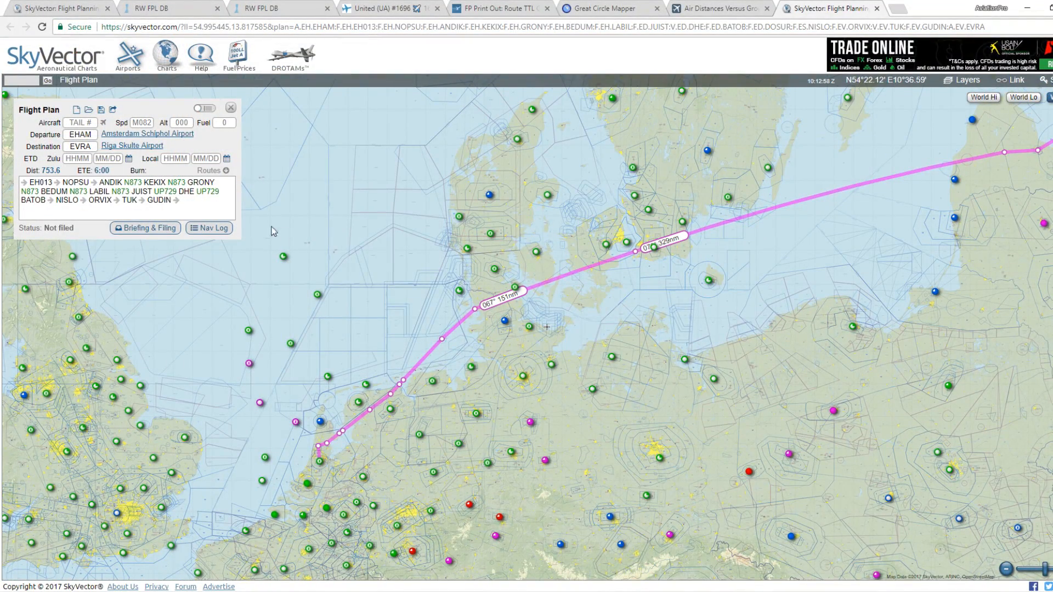
drag(305, 243, 486, 219)
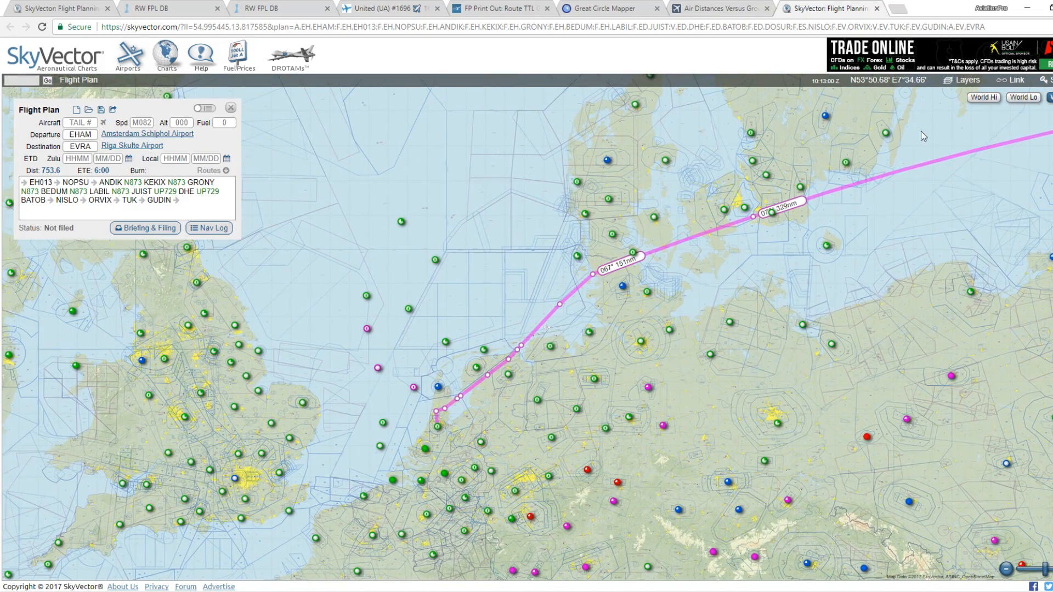
Step: Show the route on the World Hi chart and open the location information near Wittmundhafen
click(994, 102)
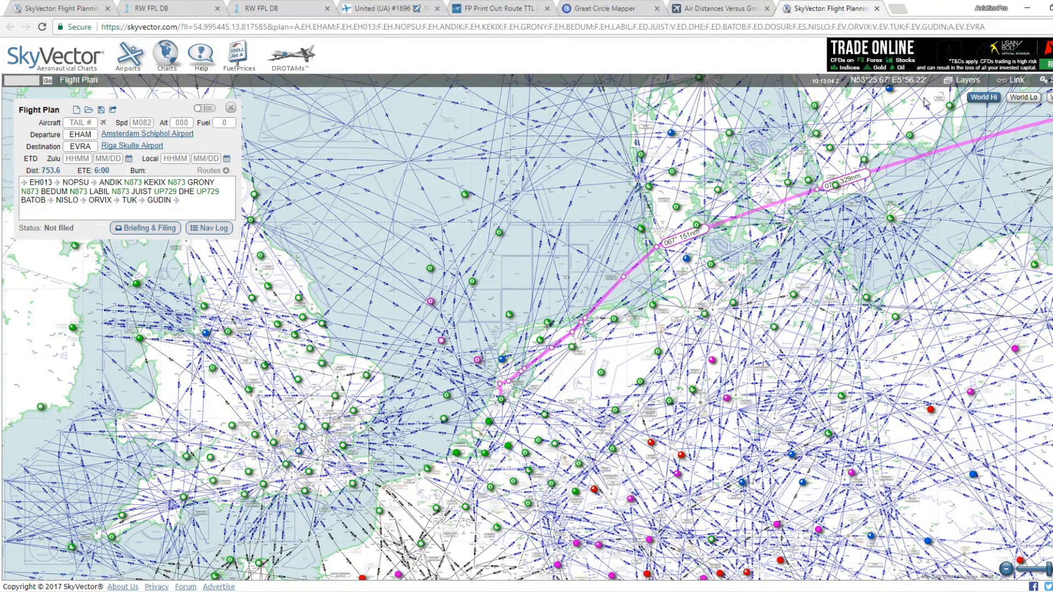
scroll(631, 333, up, 1)
drag(615, 320, 501, 369)
right_click(501, 369)
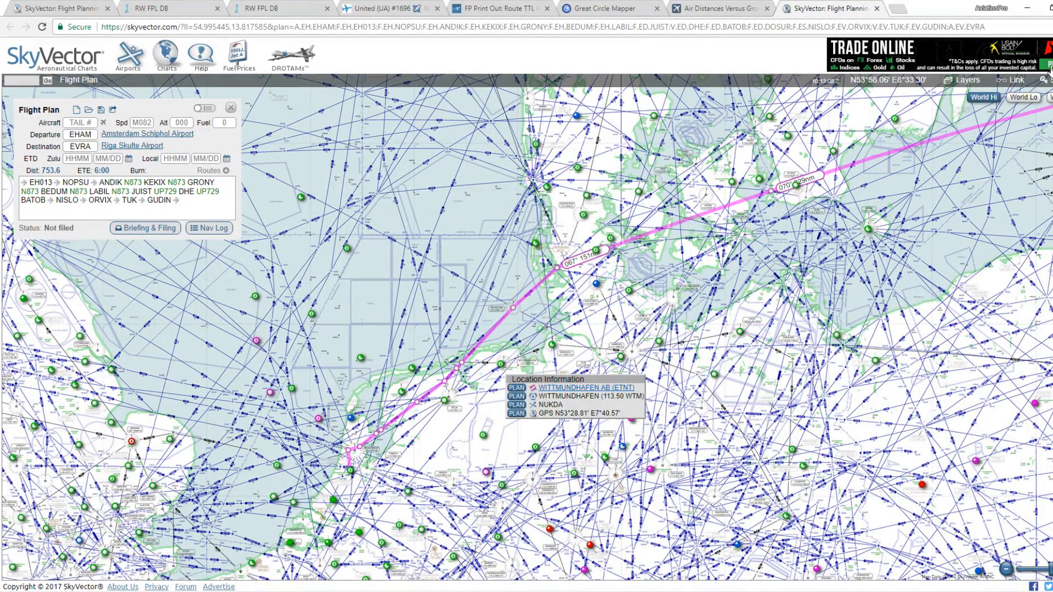
Step: Turn off the Text Weather (METAR/TAF) layer and turn on the Satellite IR4 layer over the route
click(980, 82)
click(974, 122)
click(941, 121)
click(922, 133)
click(923, 143)
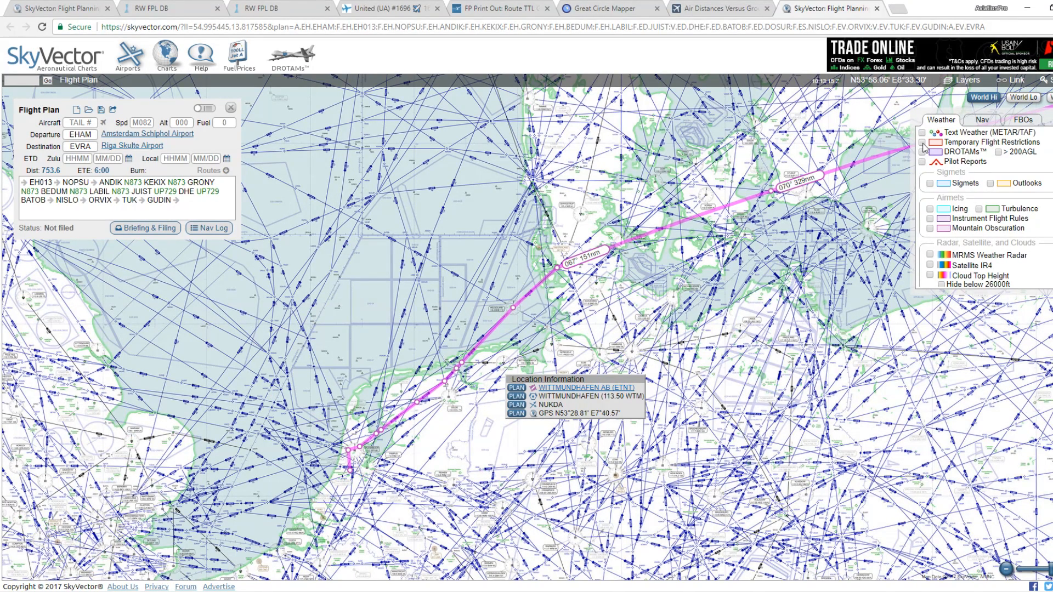
scroll(988, 220, down, 2)
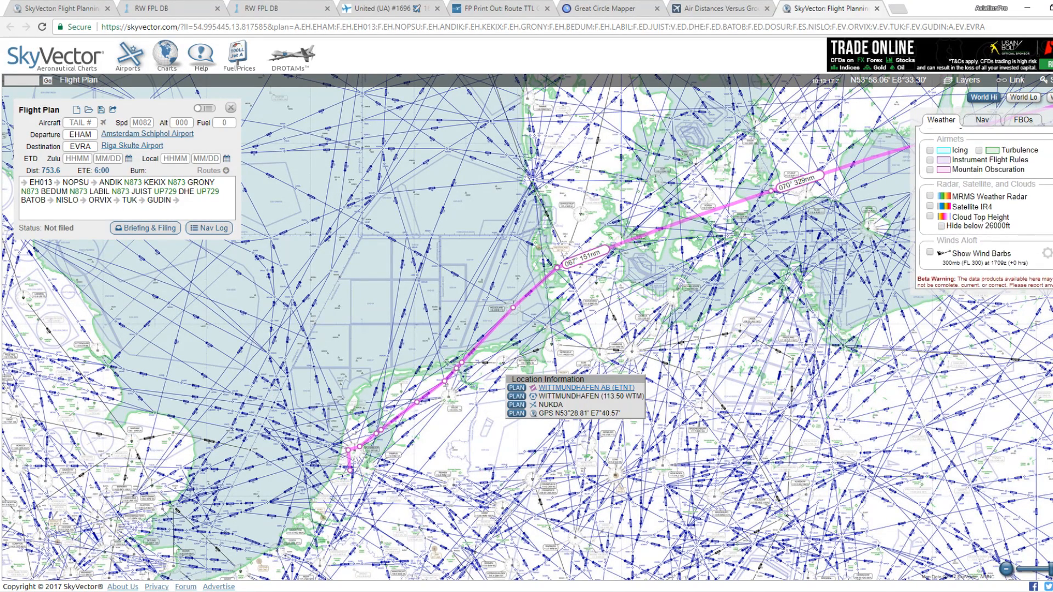
click(929, 206)
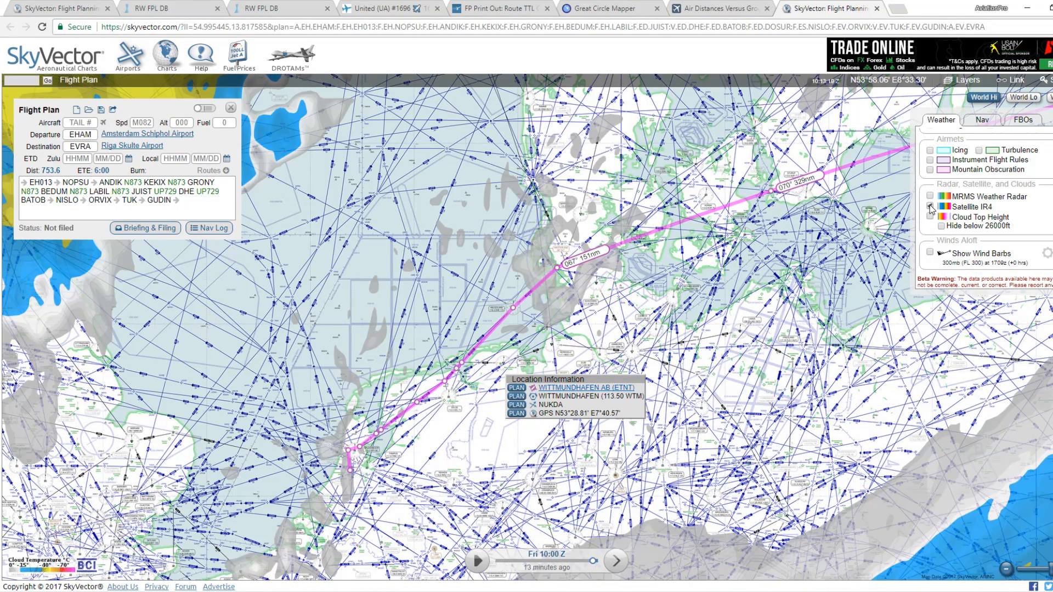
Step: Examine the satellite cloud cover along the route from EHAM to EVRA and in the surrounding region
drag(801, 258, 682, 294)
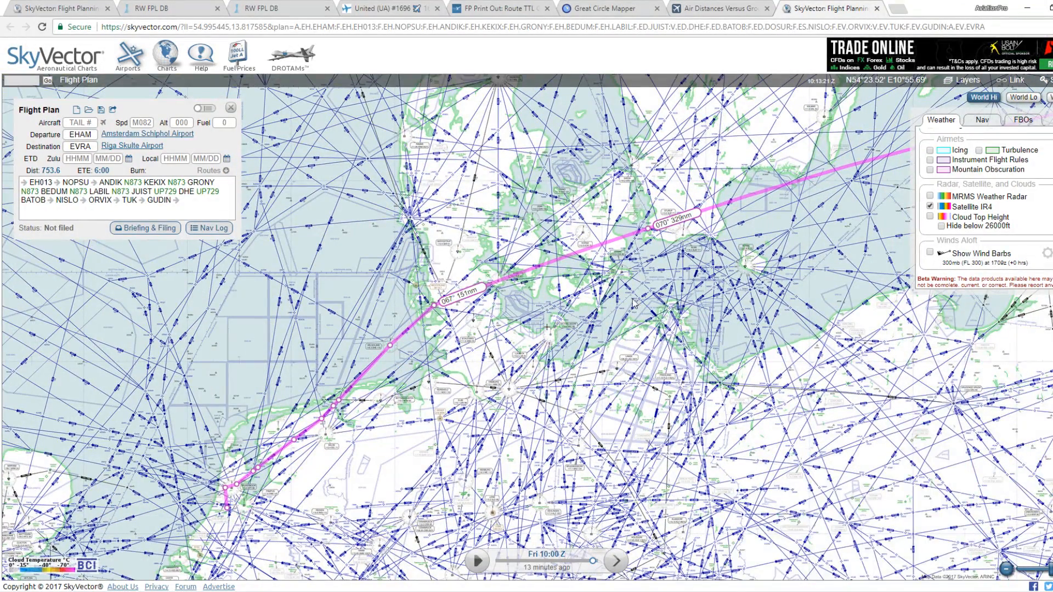
drag(246, 384, 246, 360)
scroll(521, 354, down, 1)
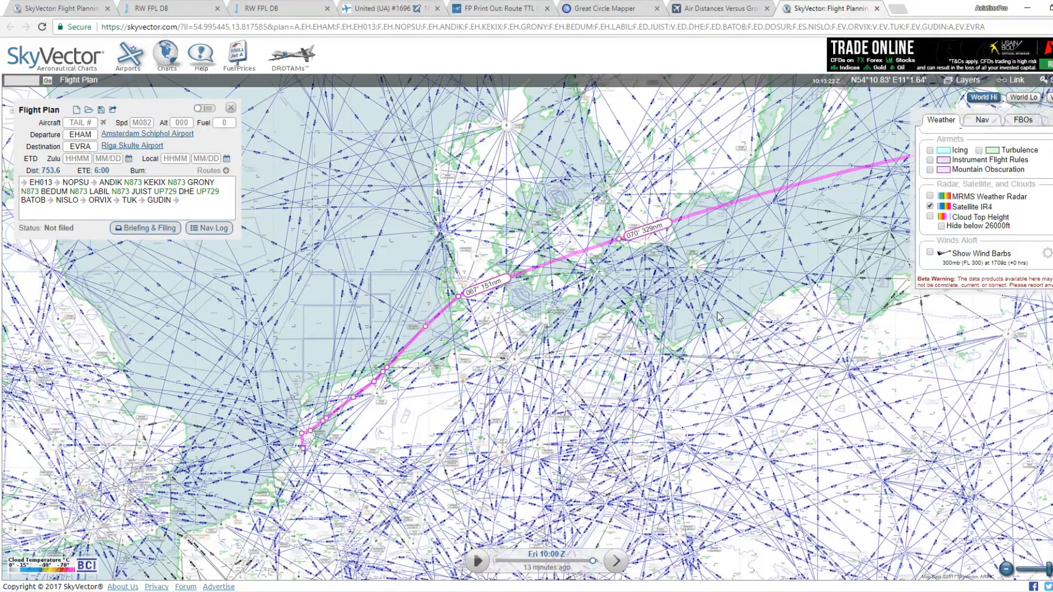
drag(521, 354, 473, 380)
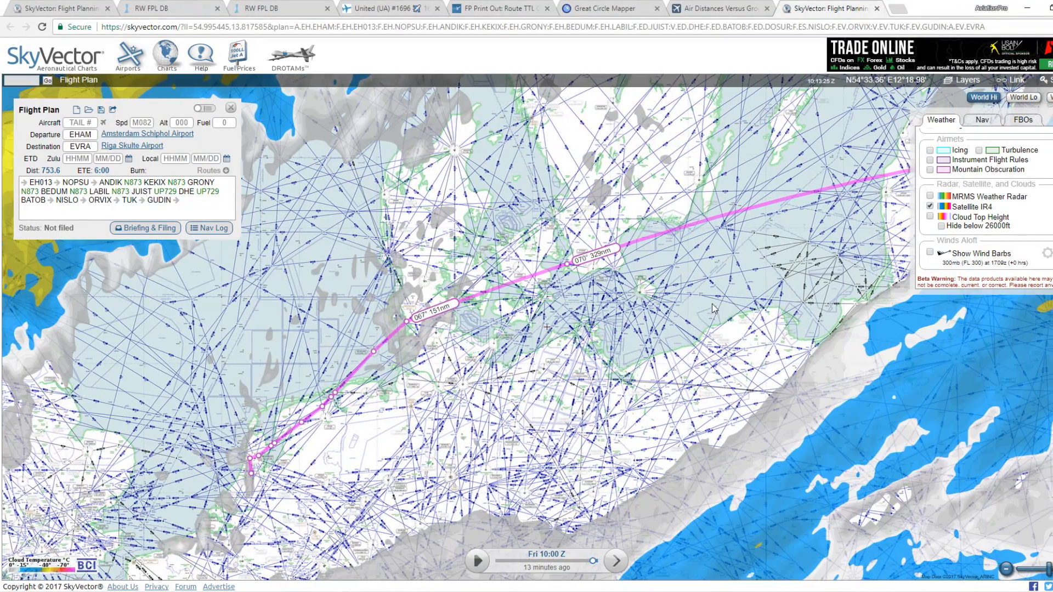
drag(733, 303, 526, 390)
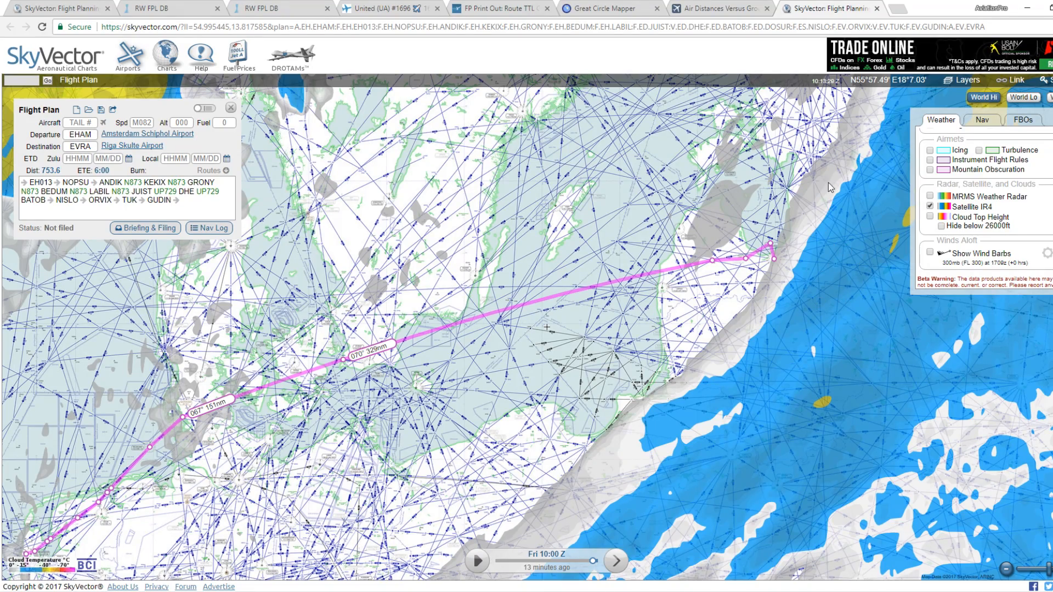
scroll(828, 185, down, 1)
drag(488, 373, 598, 373)
scroll(613, 363, down, 1)
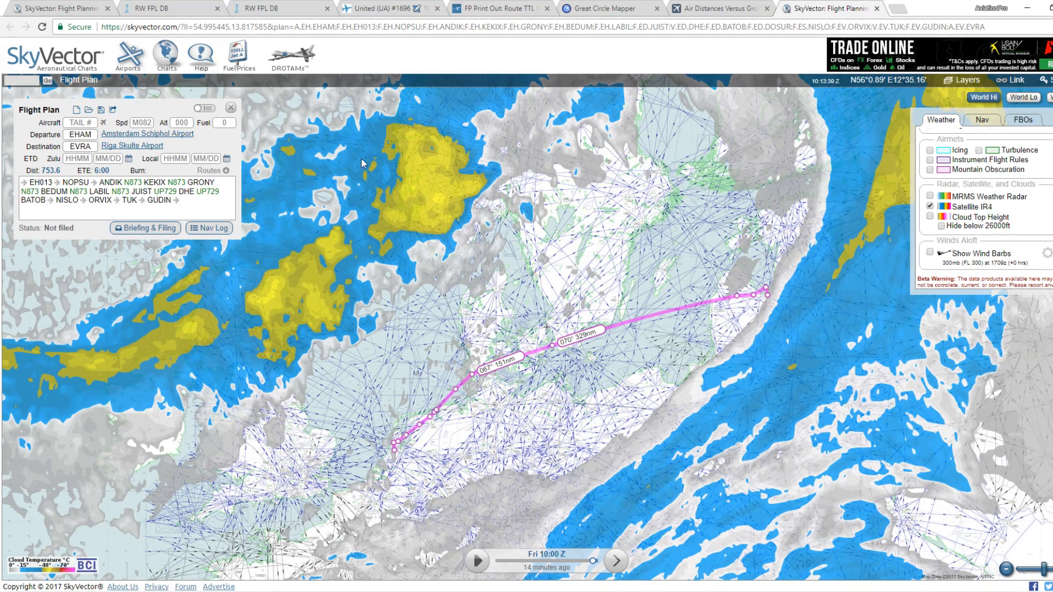
drag(593, 297, 657, 288)
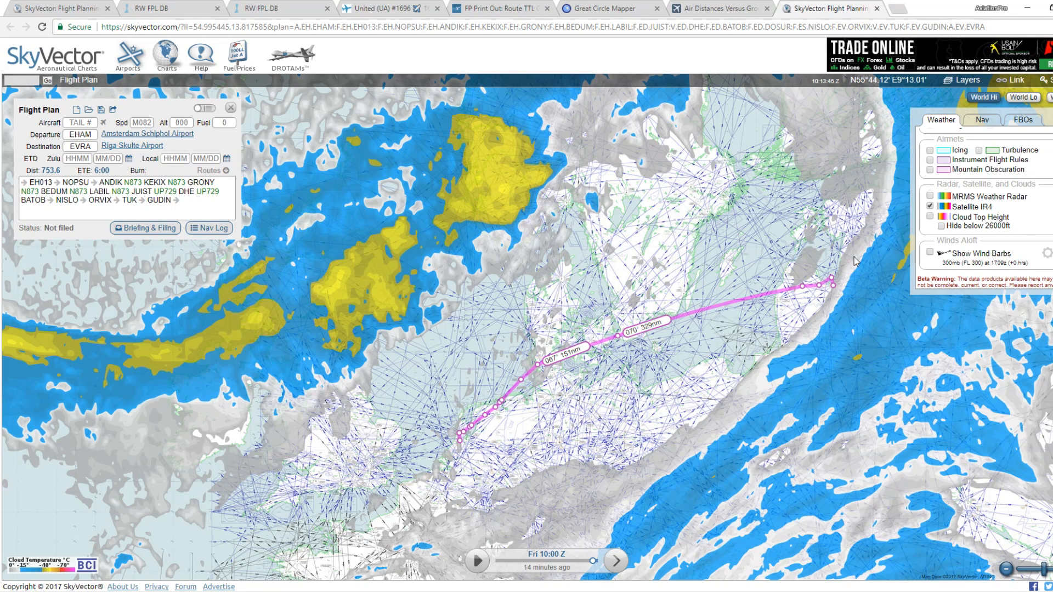
Step: Replace the Satellite IR4 layer with wind barbs at FL 340 and view the winds along the route
click(931, 207)
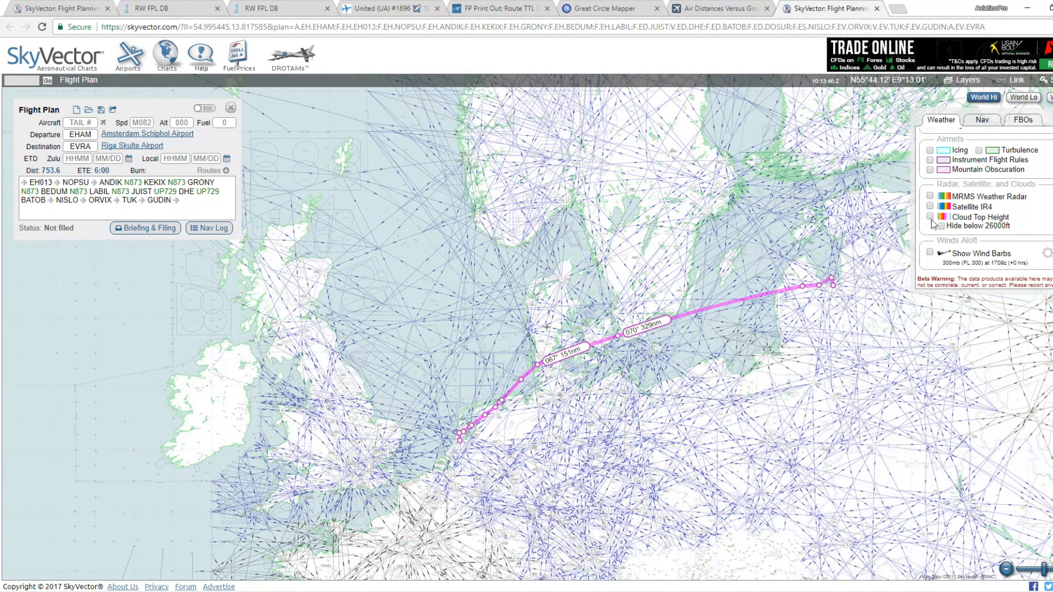
click(930, 253)
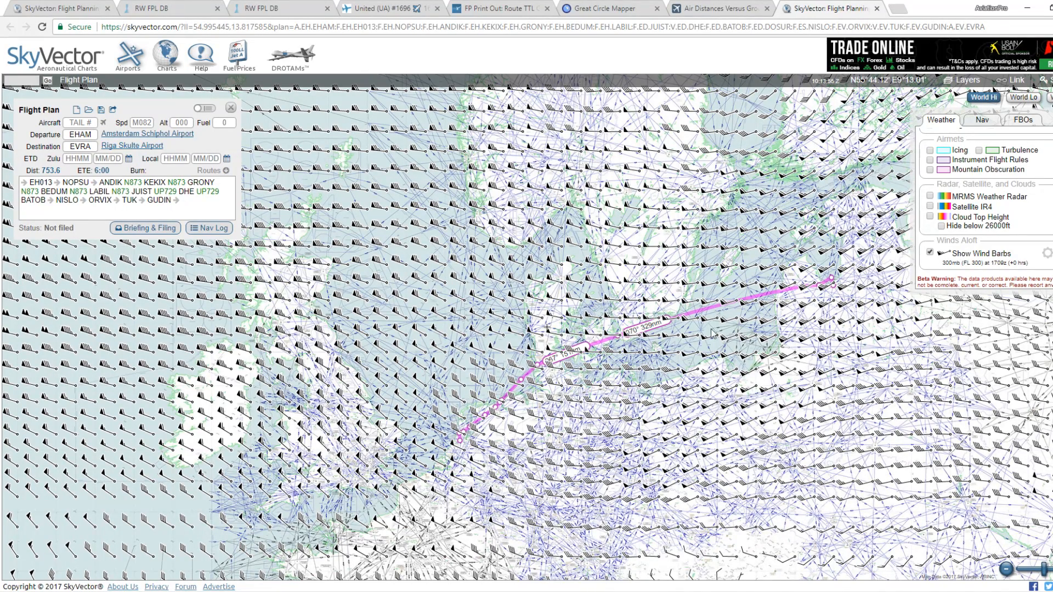
click(1047, 253)
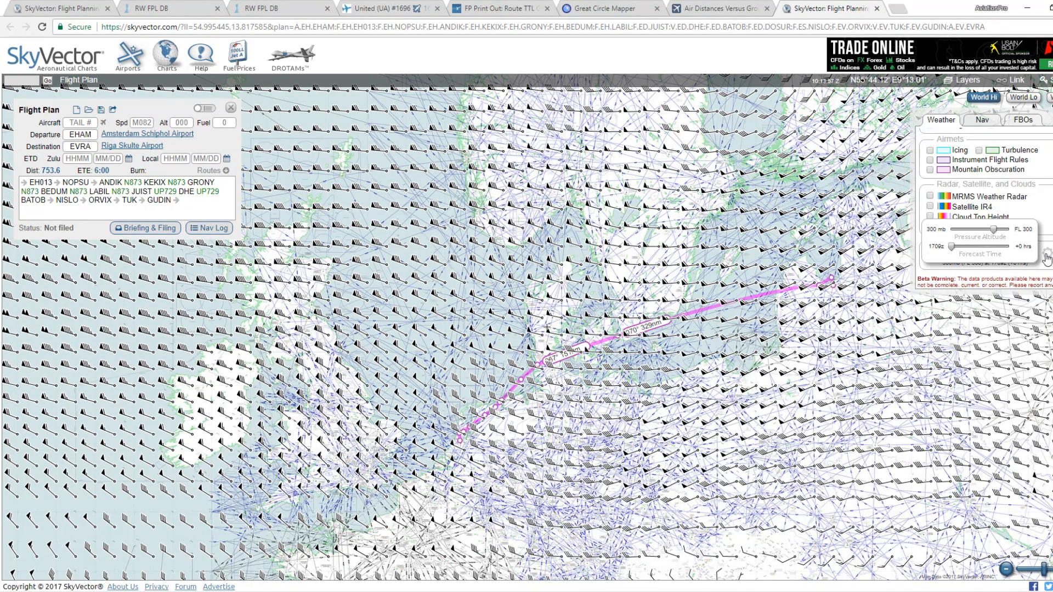
drag(994, 230, 997, 235)
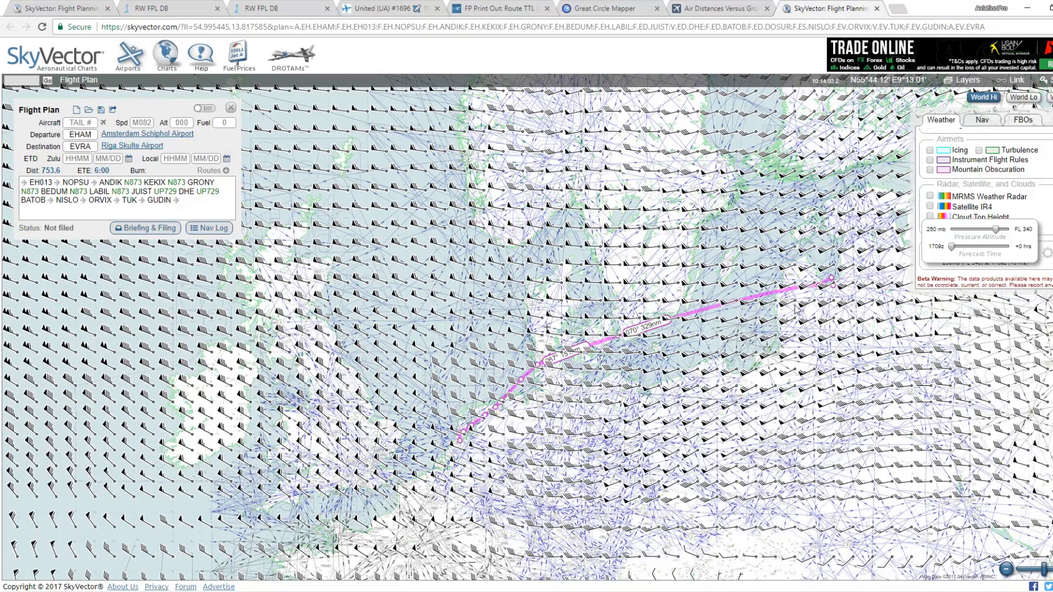
drag(952, 248, 939, 244)
drag(689, 331, 672, 336)
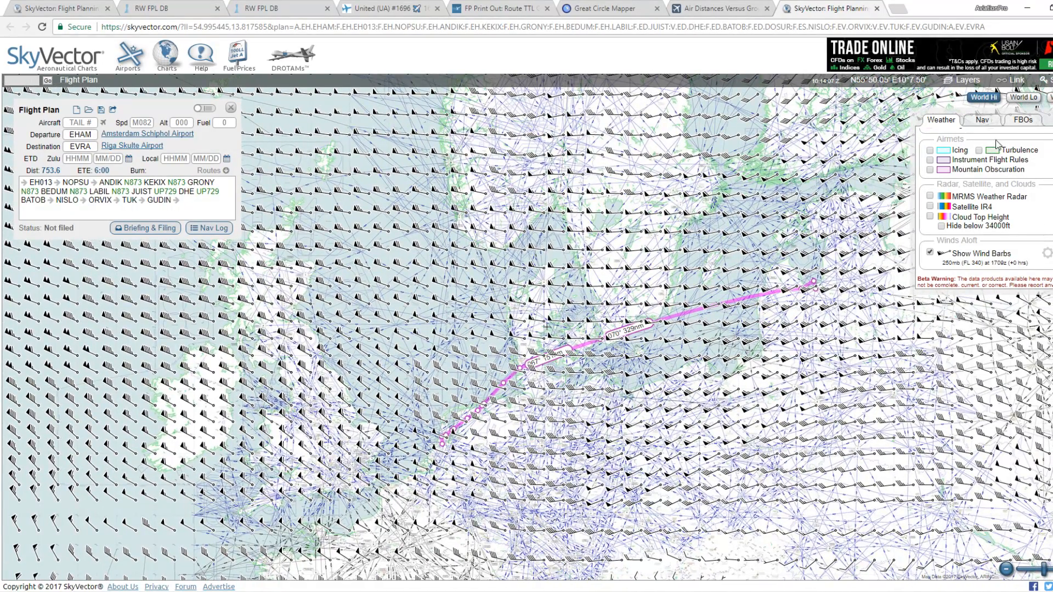
click(1051, 121)
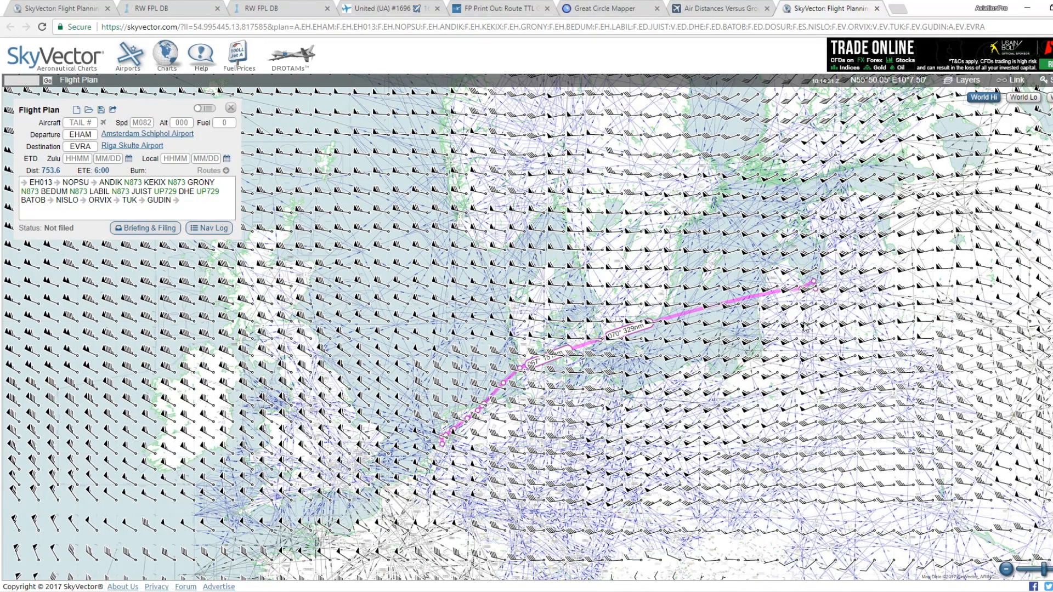
drag(709, 379, 698, 363)
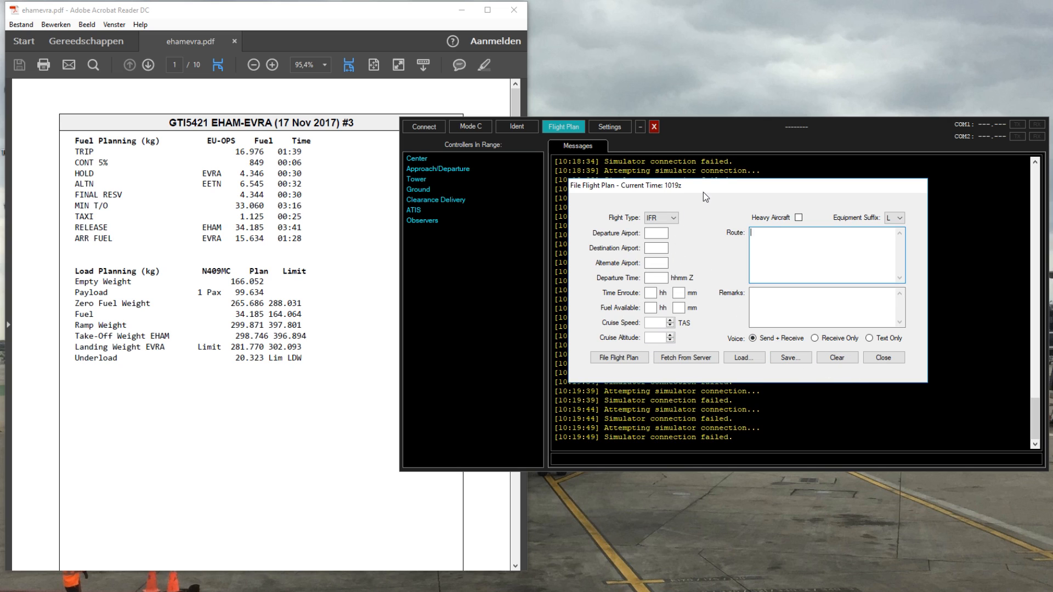
Step: In the pilot client's File Flight Plan form, set flight type IFR, departure airport EHAM and destination airport EVRA
click(670, 220)
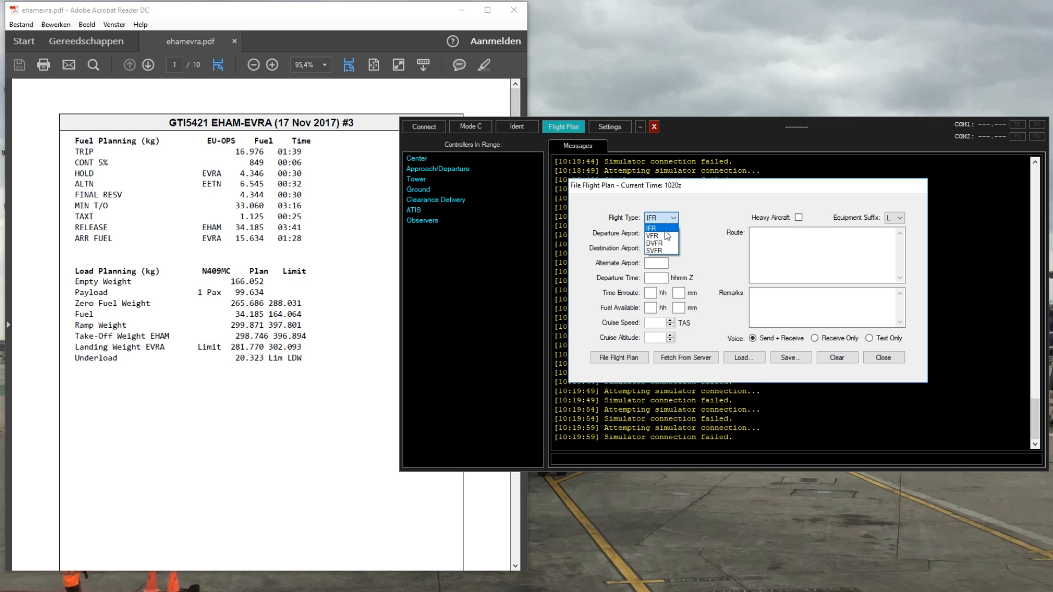
click(663, 229)
click(675, 219)
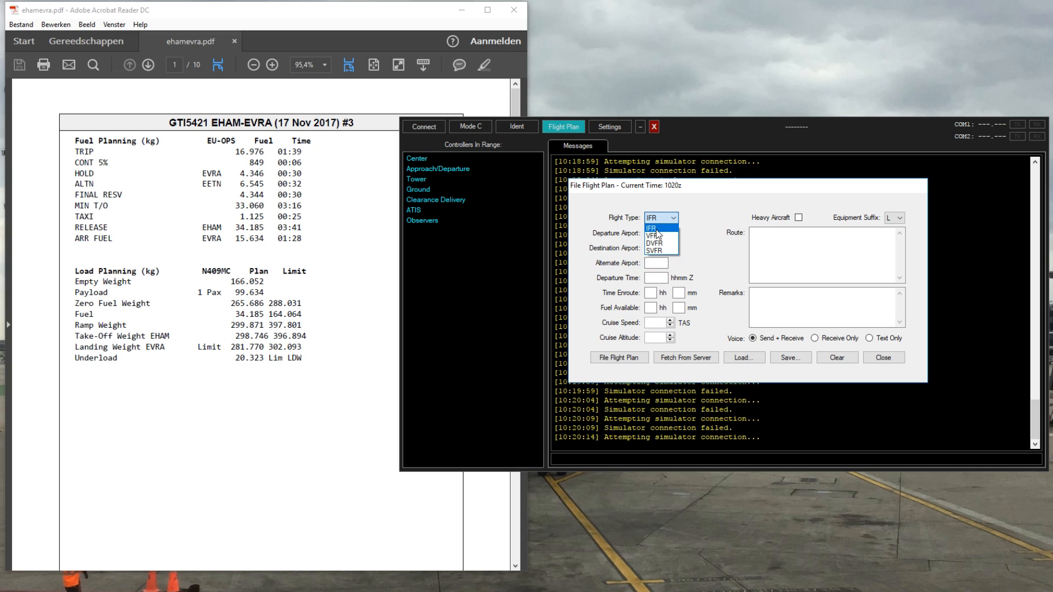
click(653, 229)
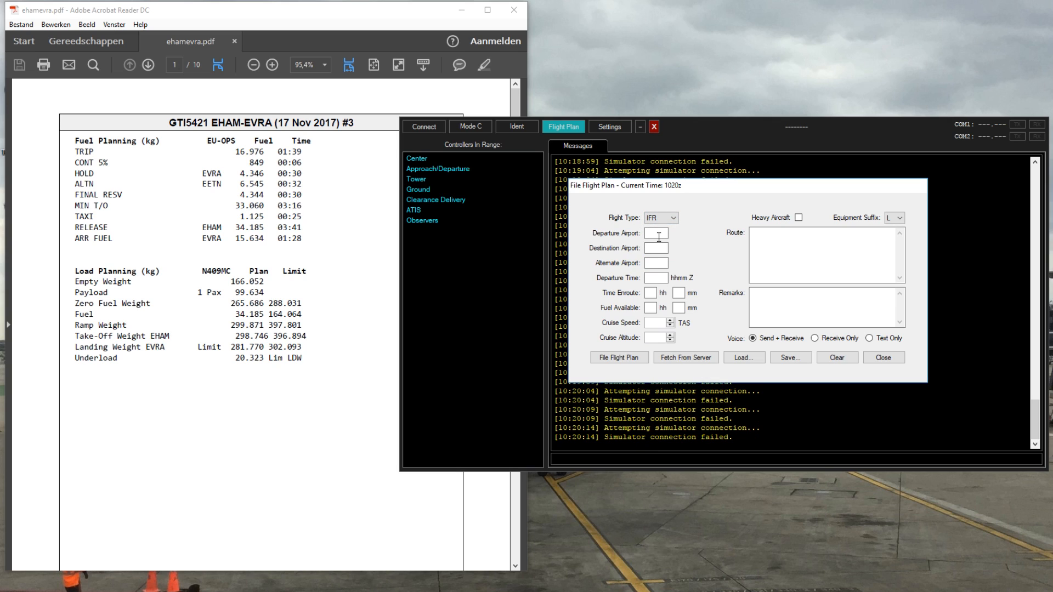
click(657, 235)
text(EHAM)
click(655, 248)
text(EVRA)
Step: Look up the alternate in the ehamevra.pdf alternate planning section and enter EETN as the flight plan's alternate airport
click(653, 263)
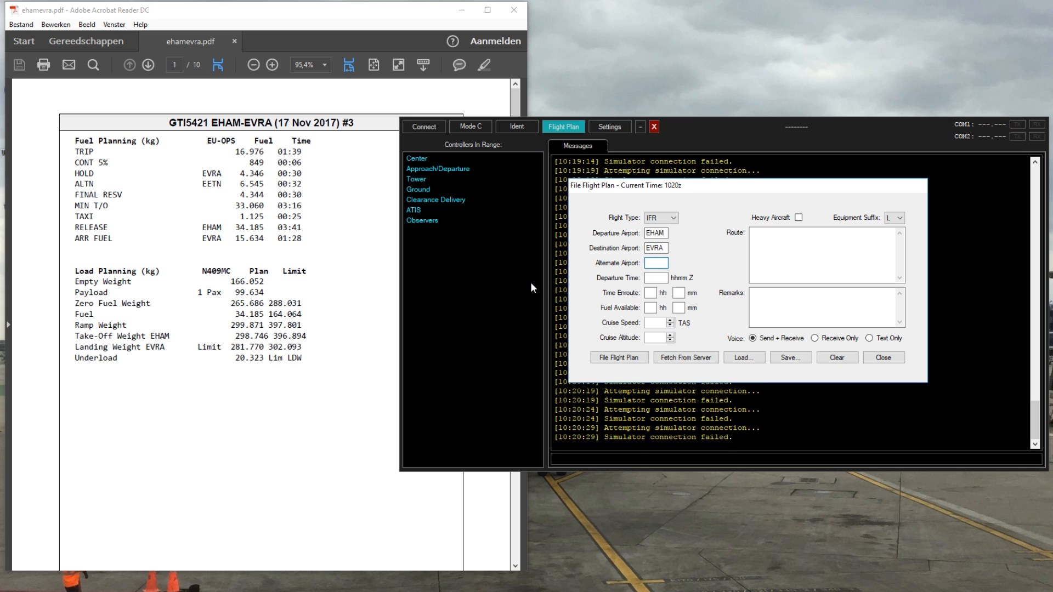
click(334, 292)
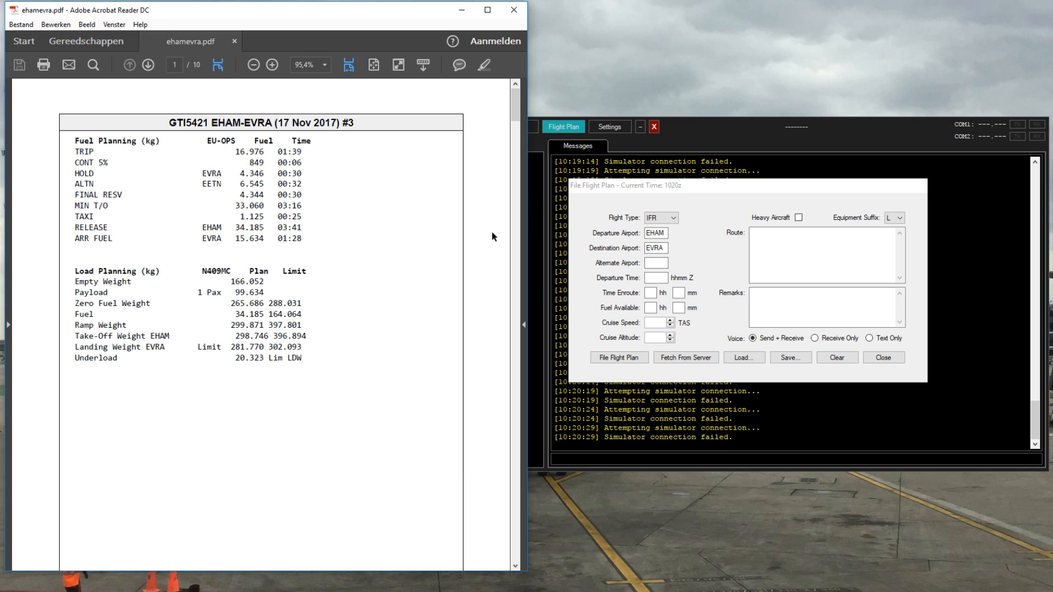
click(514, 146)
drag(514, 146, 515, 191)
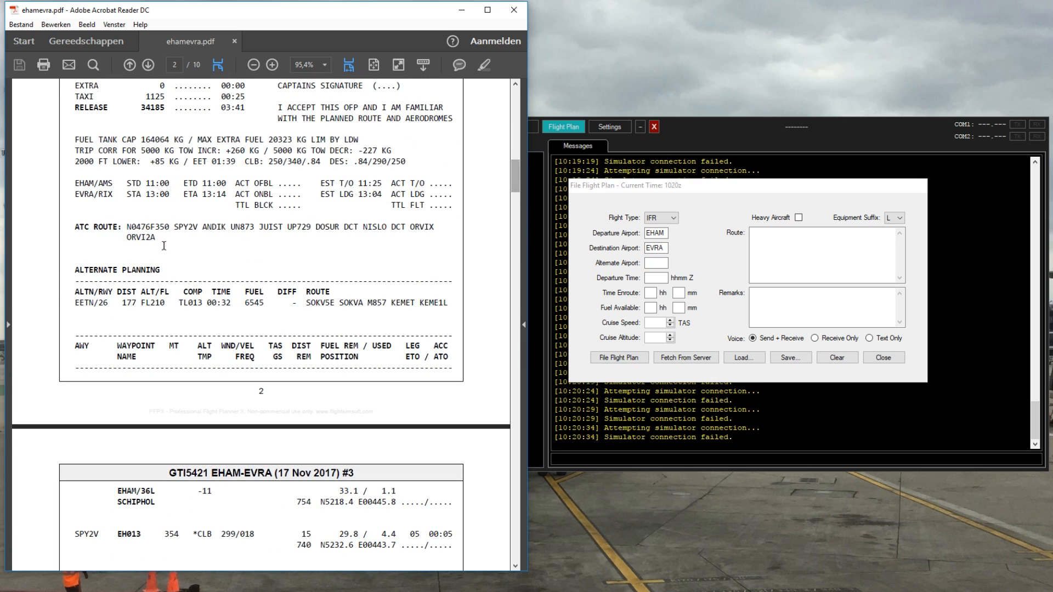
drag(70, 305, 110, 302)
click(122, 302)
click(657, 262)
text(EETN)
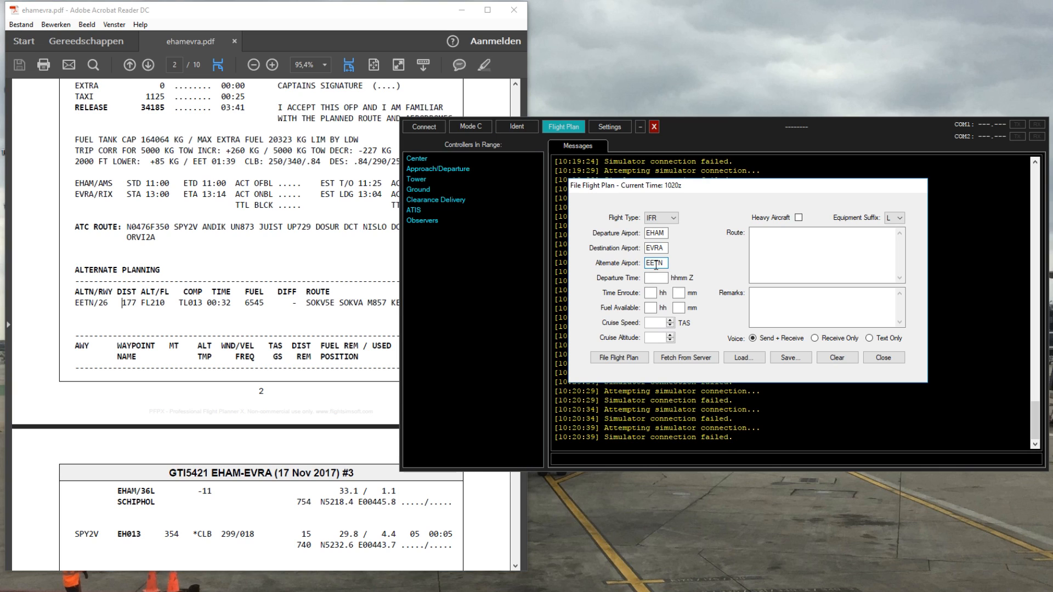
Step: Find the scheduled departure time in the operational flight plan PDF and set the form's departure time to 1100 Z
click(657, 278)
click(323, 262)
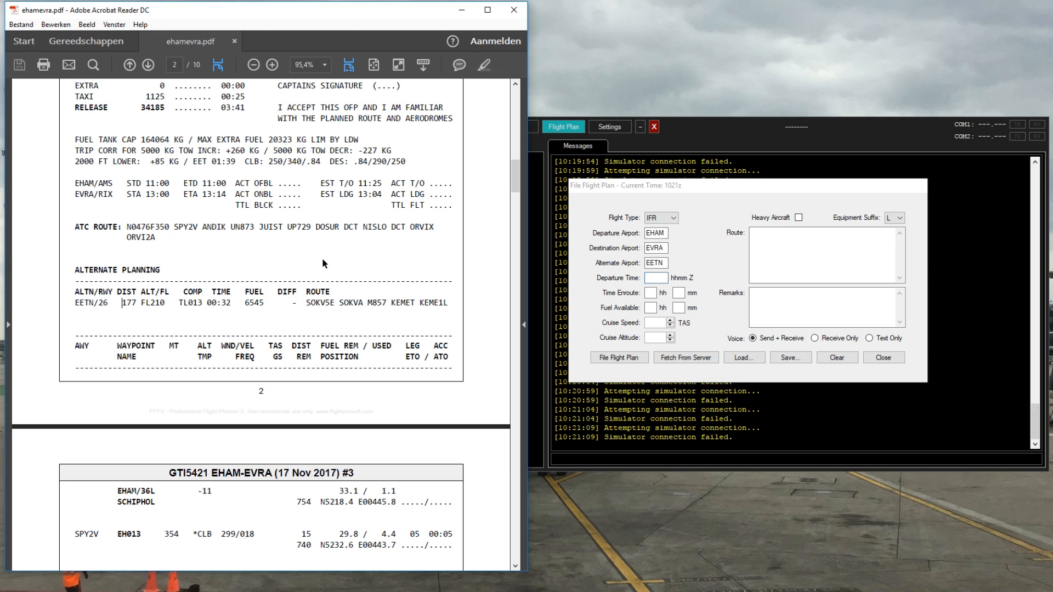
drag(515, 173, 512, 152)
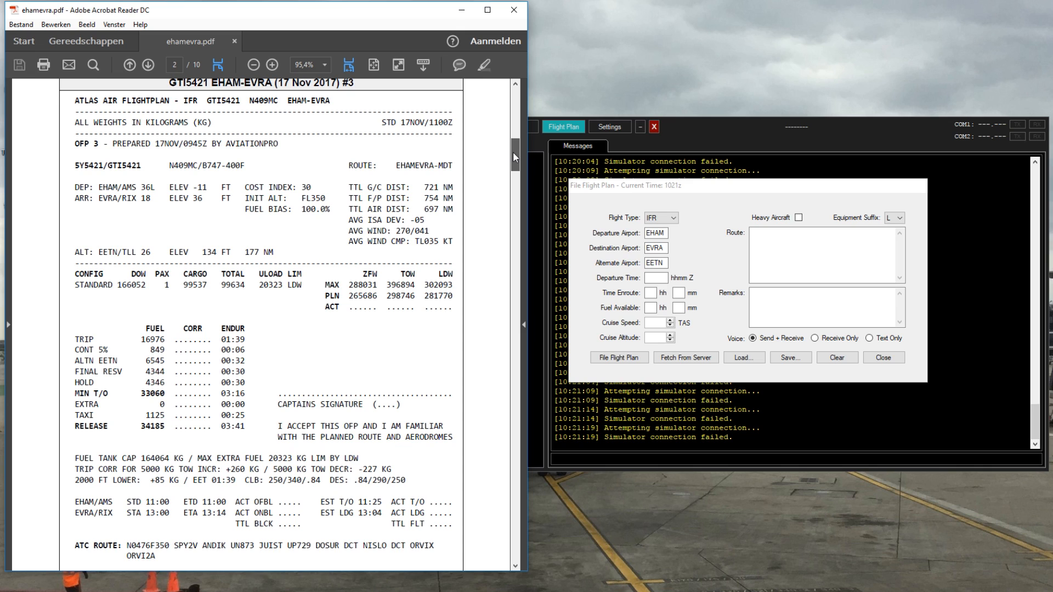
drag(513, 152, 513, 166)
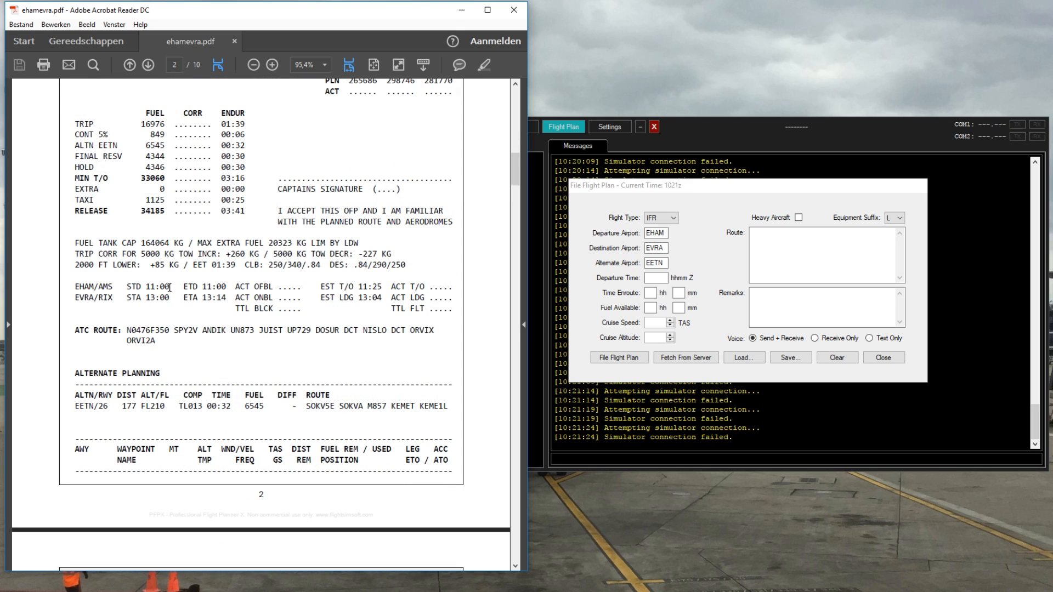
drag(169, 287, 125, 289)
click(176, 296)
click(665, 278)
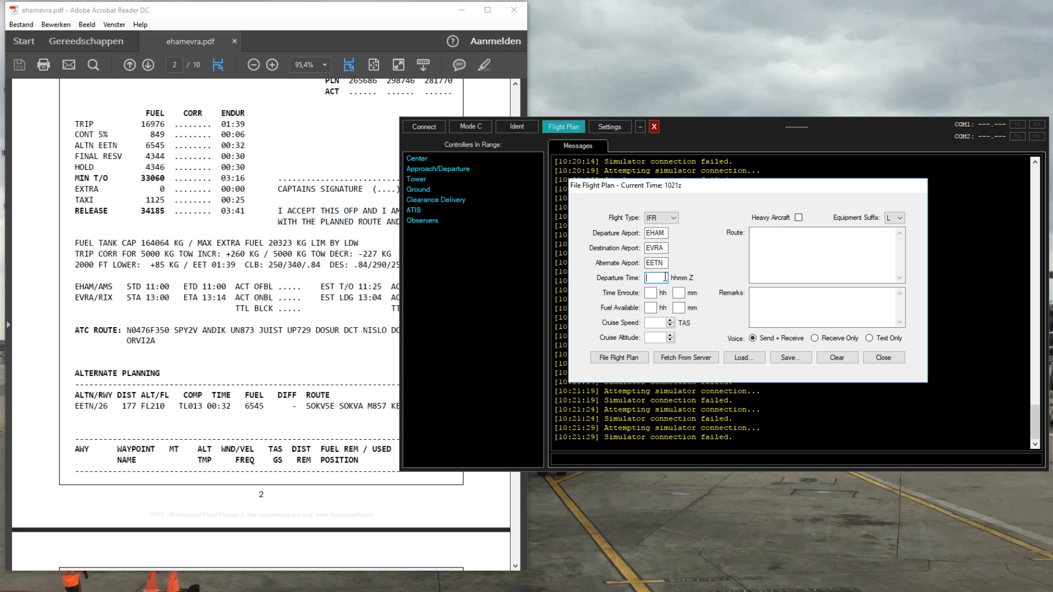
text(1100)
key(Tab)
Step: Check the trip time in the PDF's fuel planning table and set the time enroute to 1 hour 39 minutes
click(334, 310)
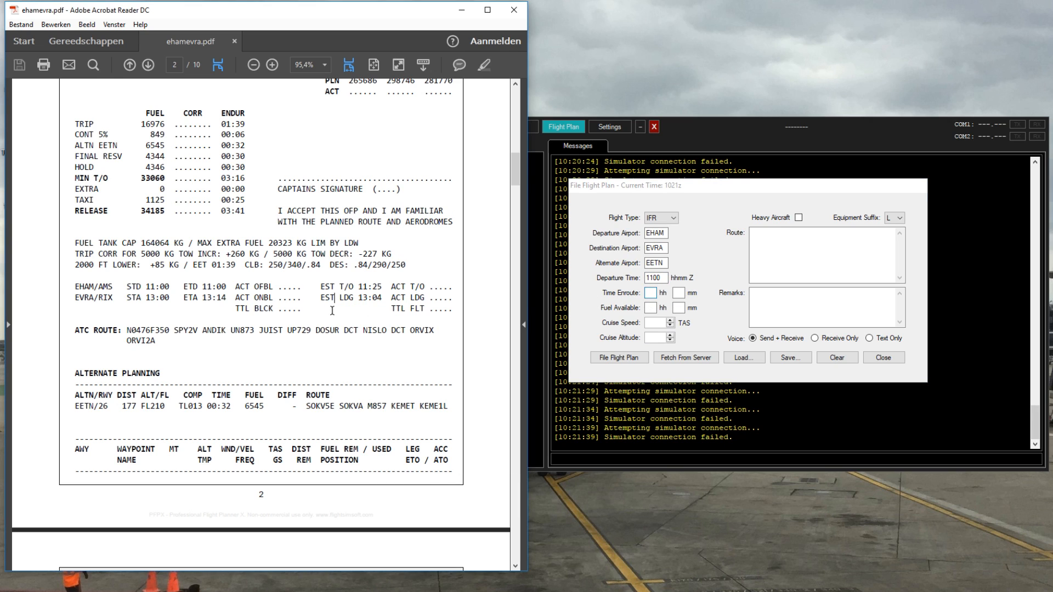
scroll(490, 125, up, 15)
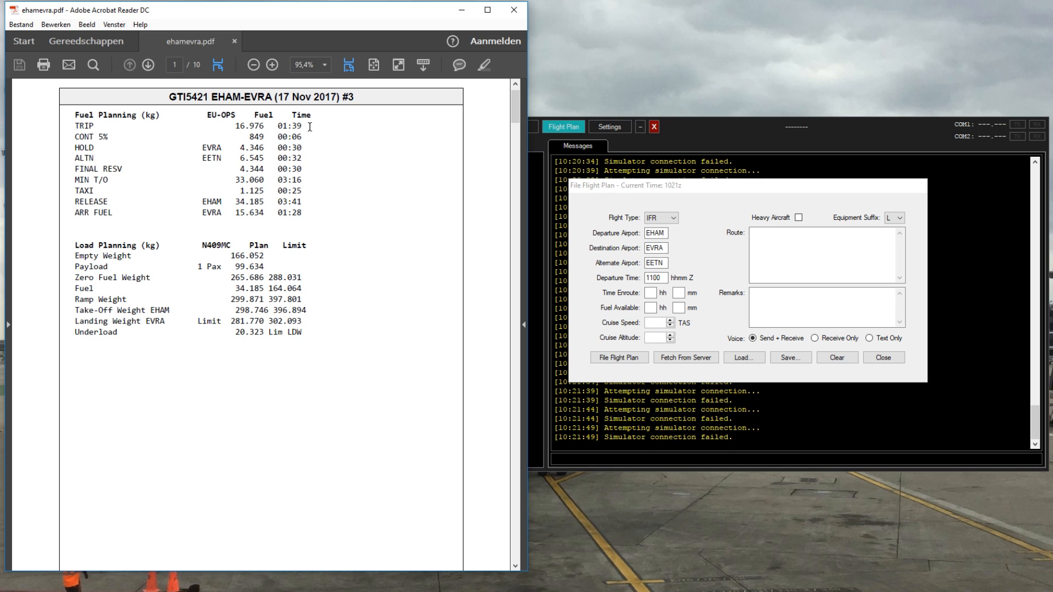
click(650, 293)
text(1)
click(684, 295)
text(39)
Step: Check the release fuel endurance in the PDF's fuel planning table and set fuel available to 3 hours 41 minutes
click(649, 307)
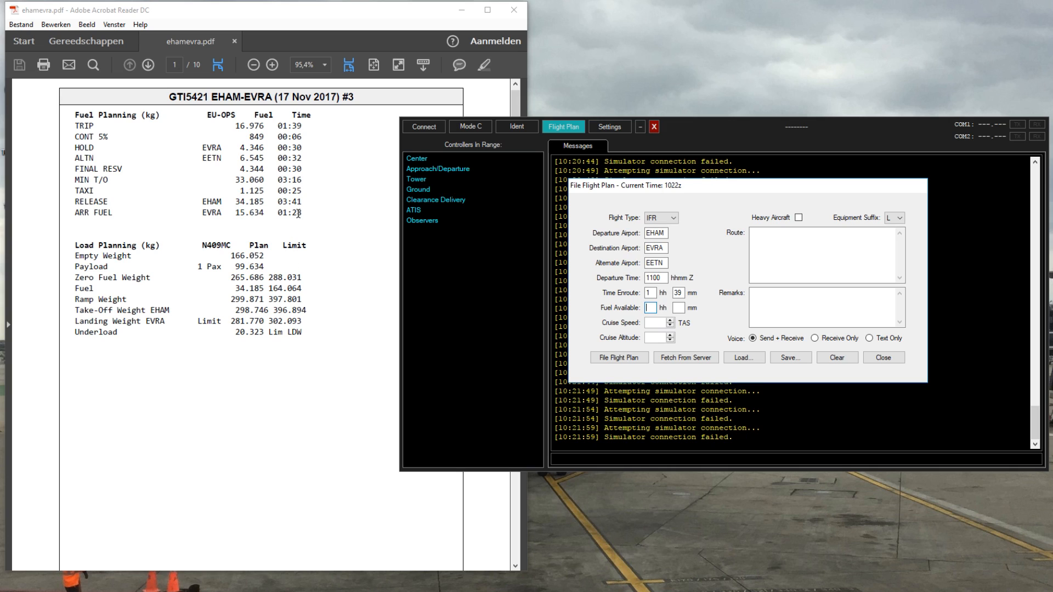
drag(308, 203, 279, 202)
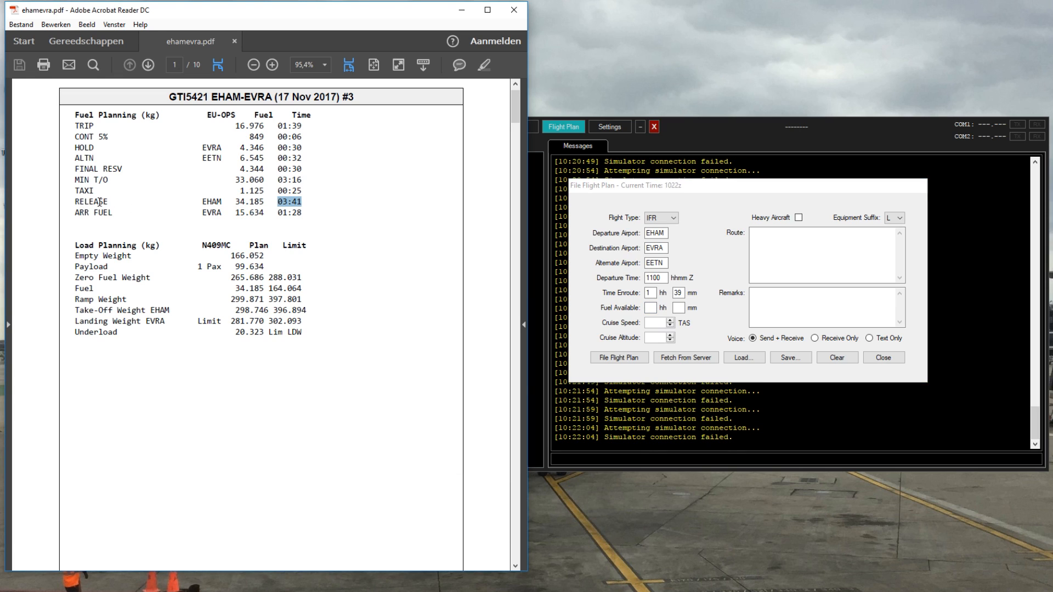
click(290, 203)
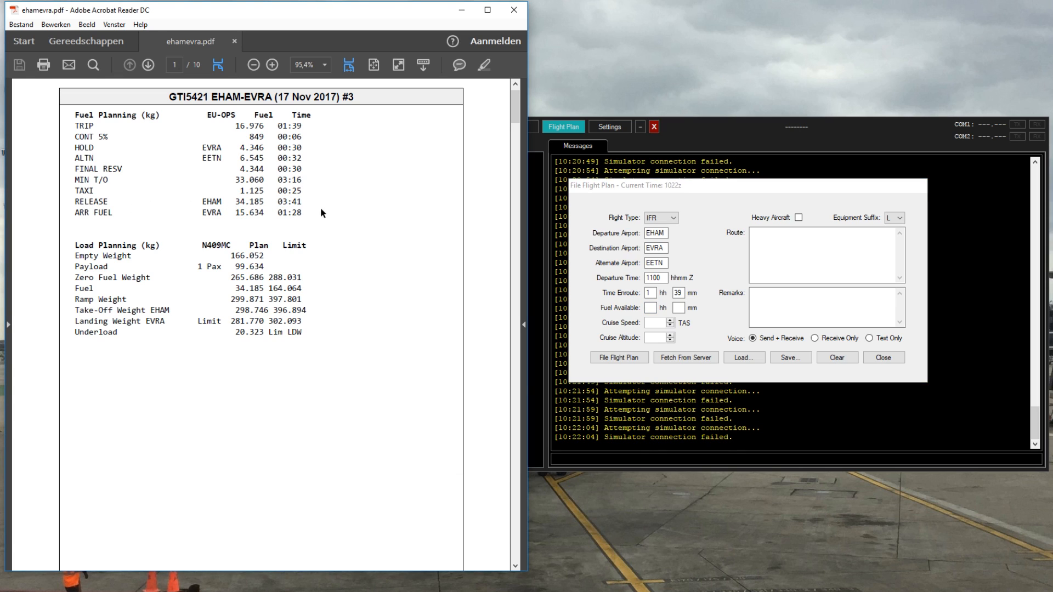
click(650, 308)
text(3)
key(Tab)
text(41)
key(Tab)
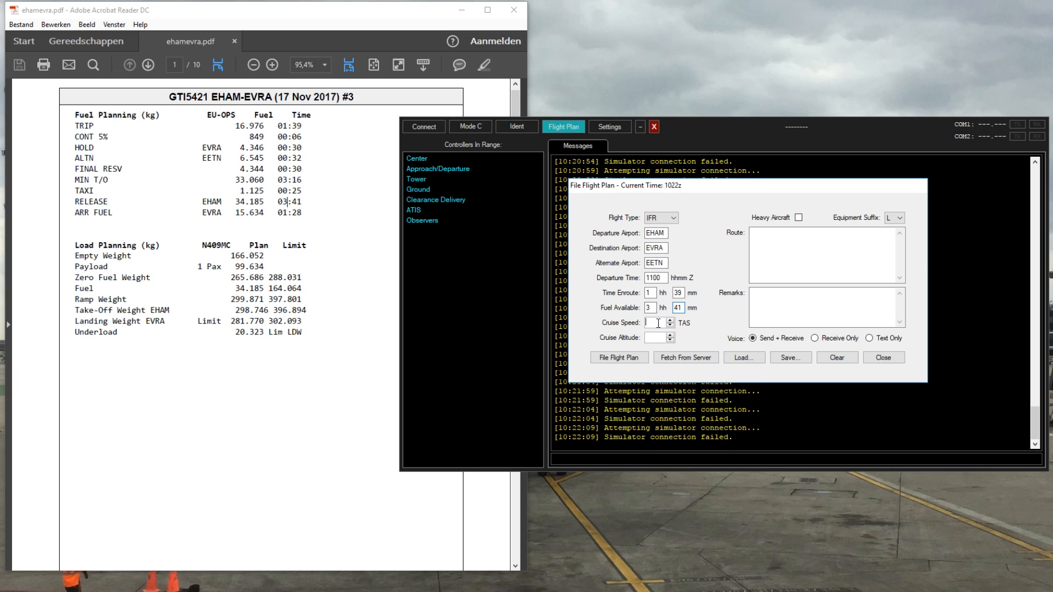
Step: Look up the true airspeed at the top of climb in the PDF's navigation log and set the cruise speed to 476
click(373, 310)
drag(514, 112, 505, 209)
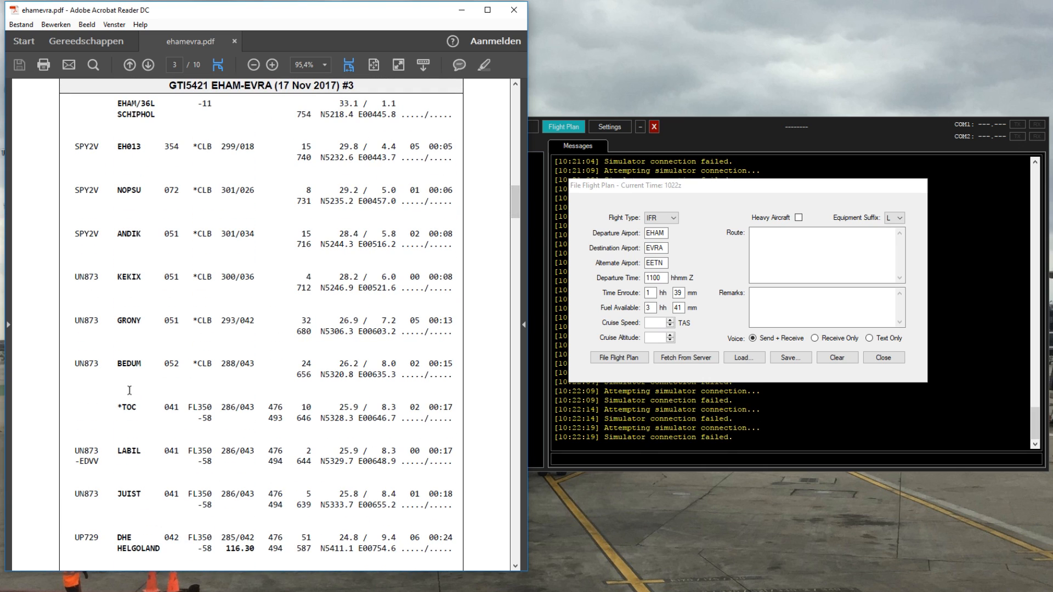
scroll(518, 202, up, 3)
scroll(517, 202, up, 1)
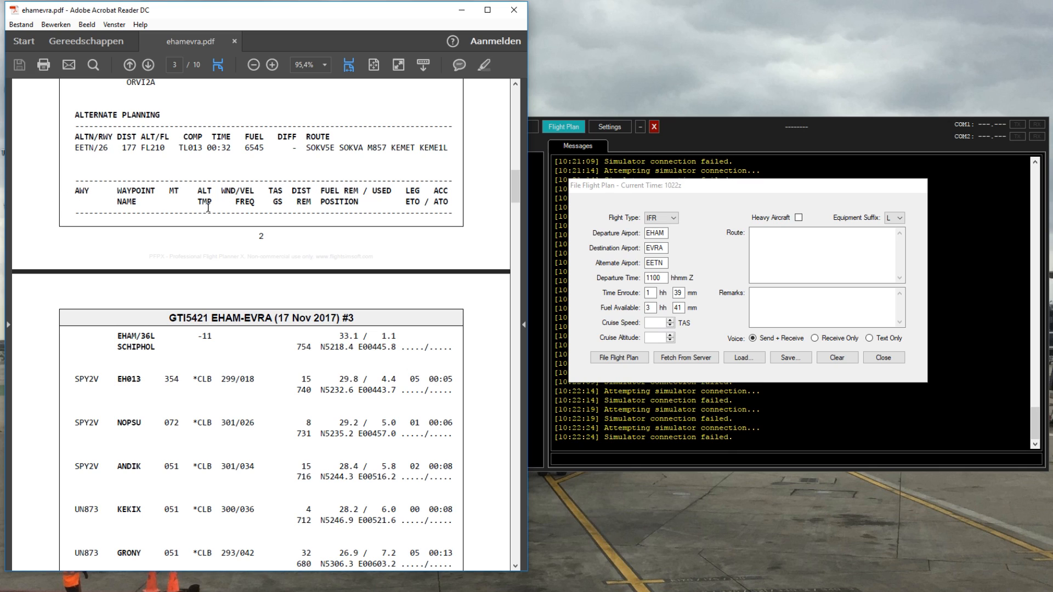
drag(270, 192, 287, 192)
click(278, 206)
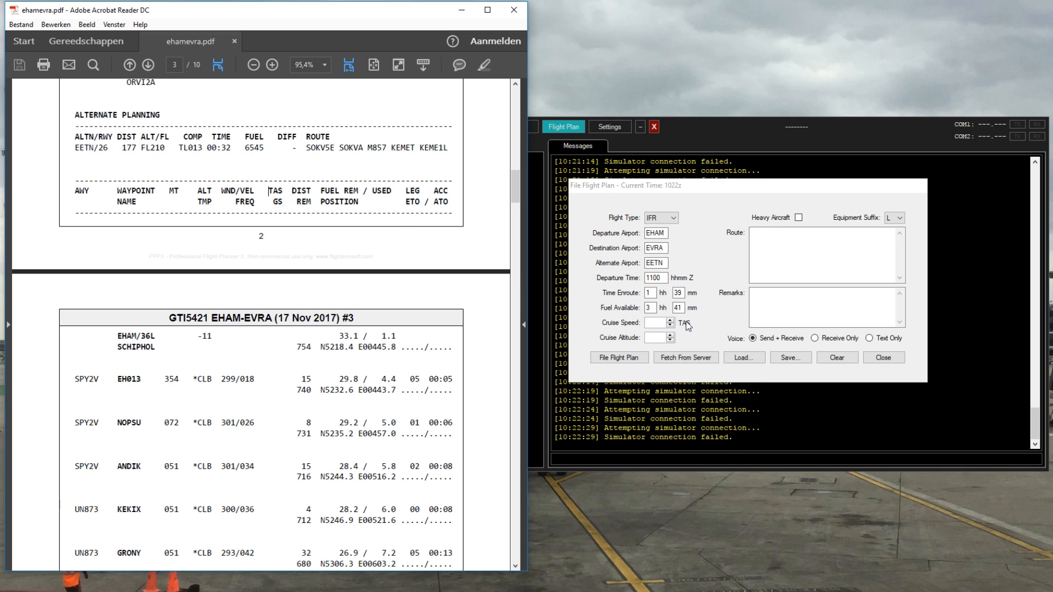
drag(516, 188, 515, 216)
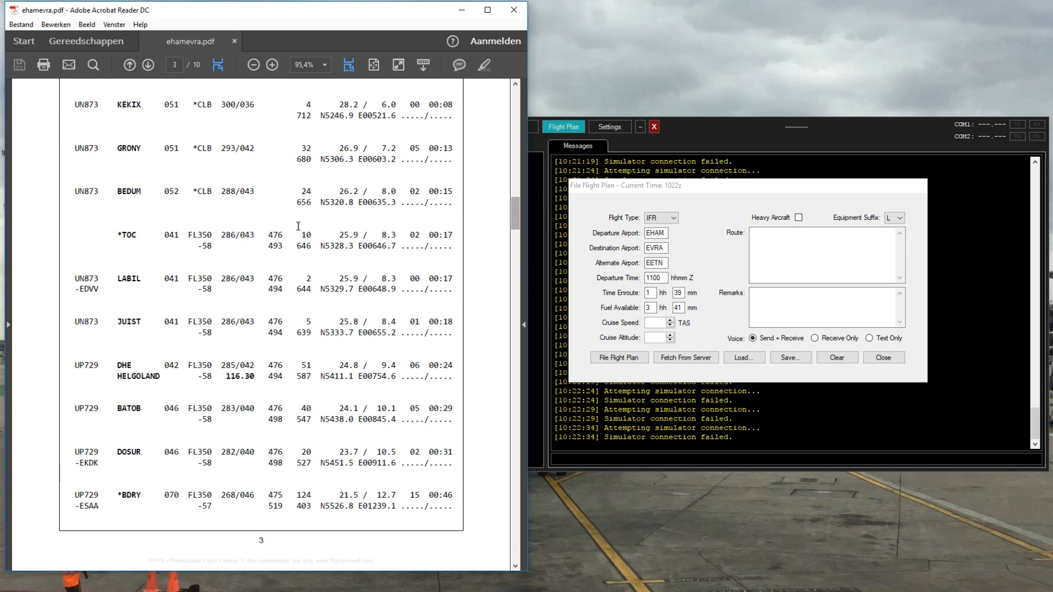
scroll(508, 222, up, 2)
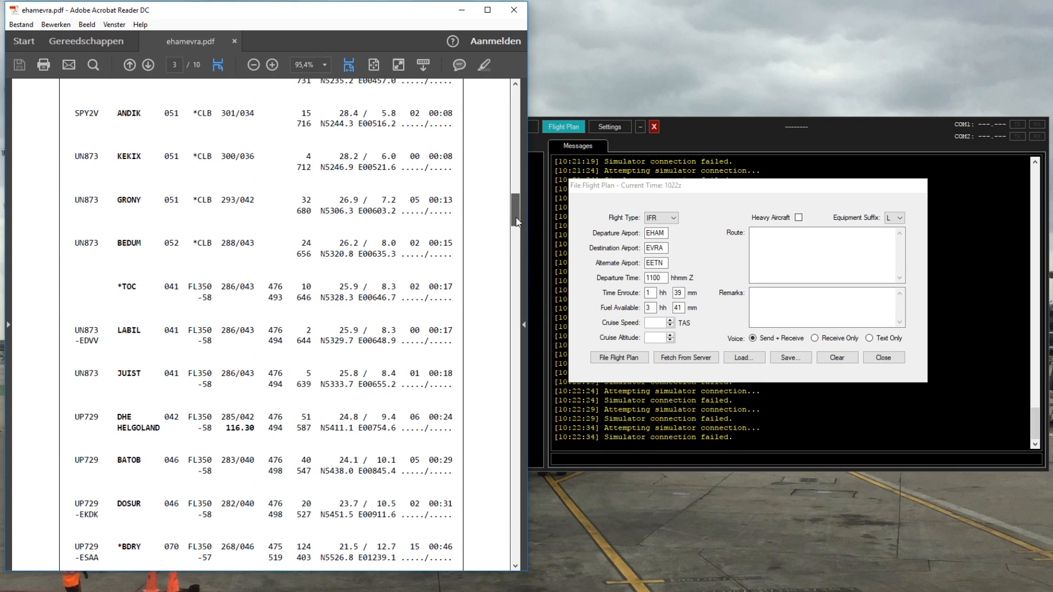
drag(268, 286, 285, 300)
drag(268, 286, 436, 311)
click(658, 323)
text(476)
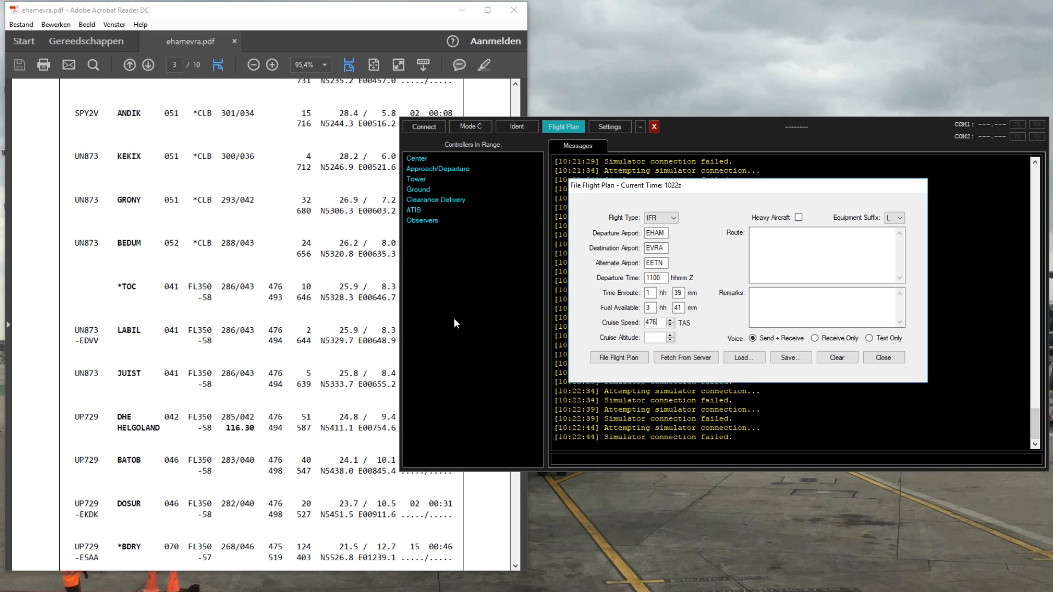
Step: Check the flight level at the top of climb in the navigation log and set the cruise altitude to 35000
click(204, 316)
drag(189, 286, 221, 291)
click(215, 291)
click(662, 337)
text(35000)
drag(649, 337, 645, 339)
click(655, 339)
drag(666, 341, 630, 341)
click(658, 338)
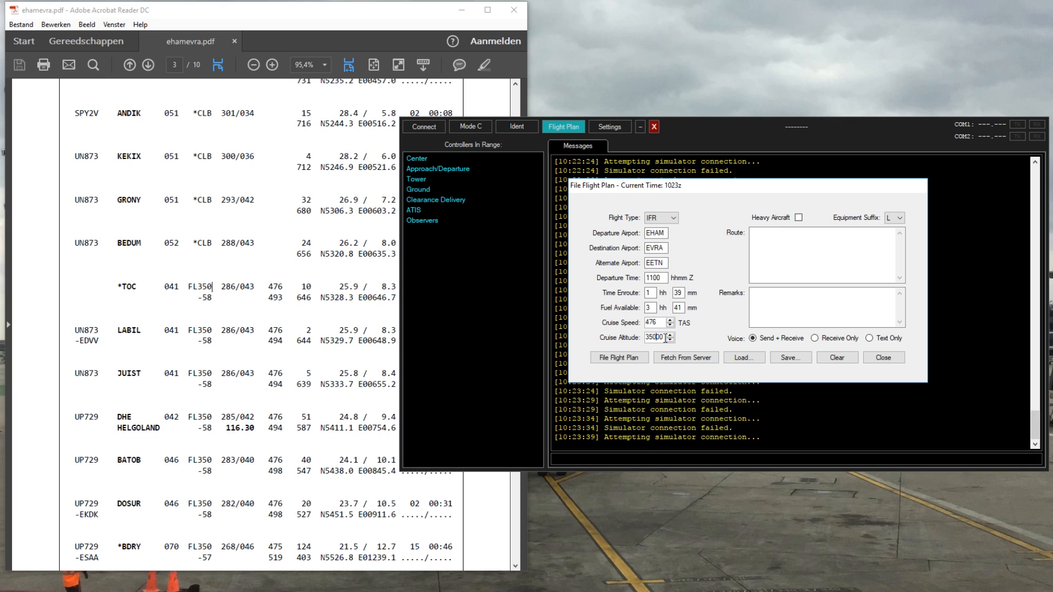
drag(666, 339, 639, 338)
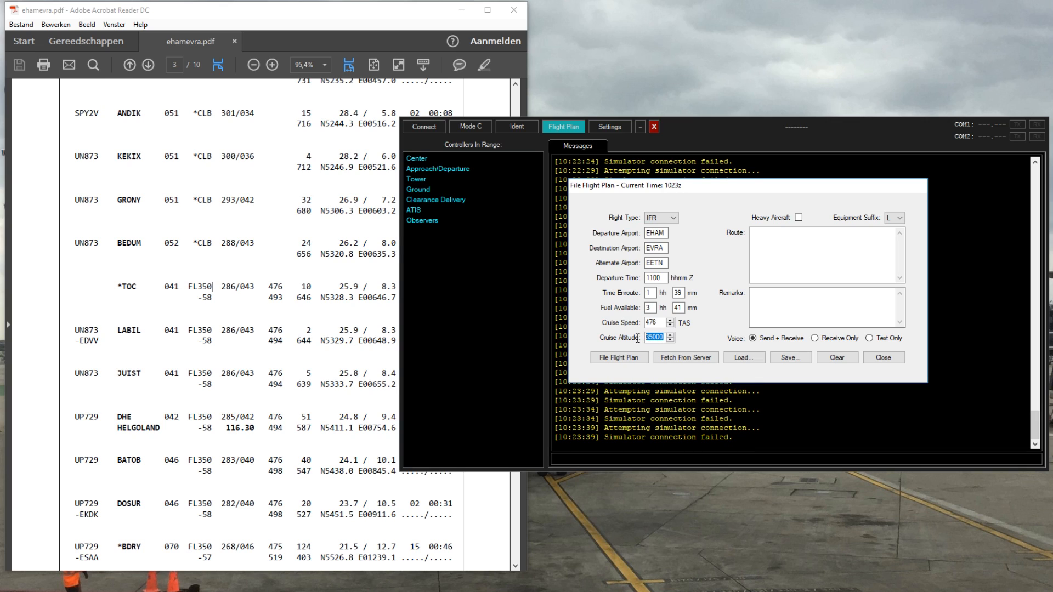
click(649, 338)
click(660, 339)
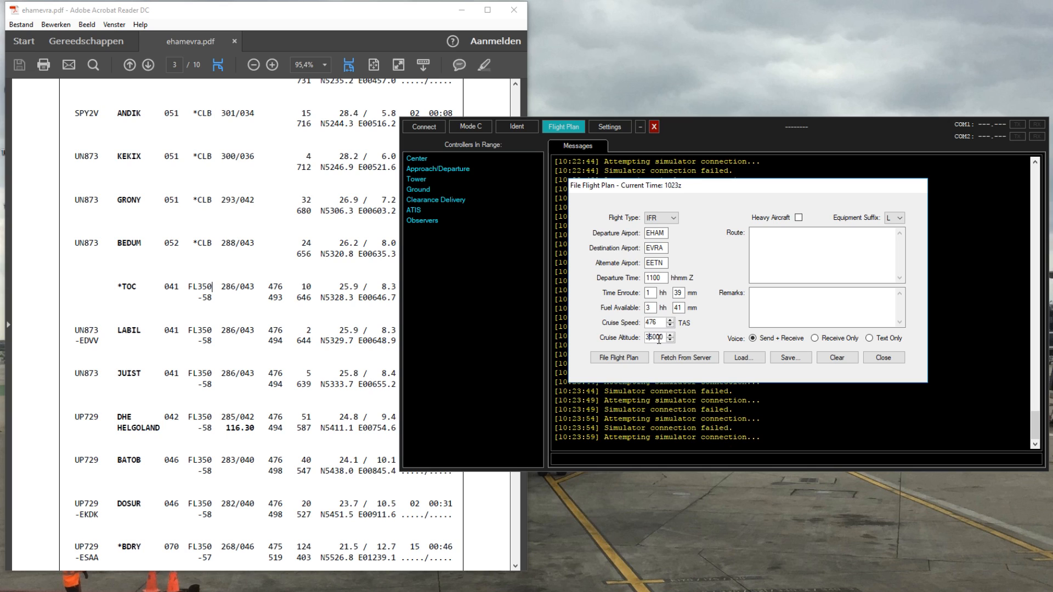
drag(660, 336, 644, 338)
drag(656, 337, 638, 337)
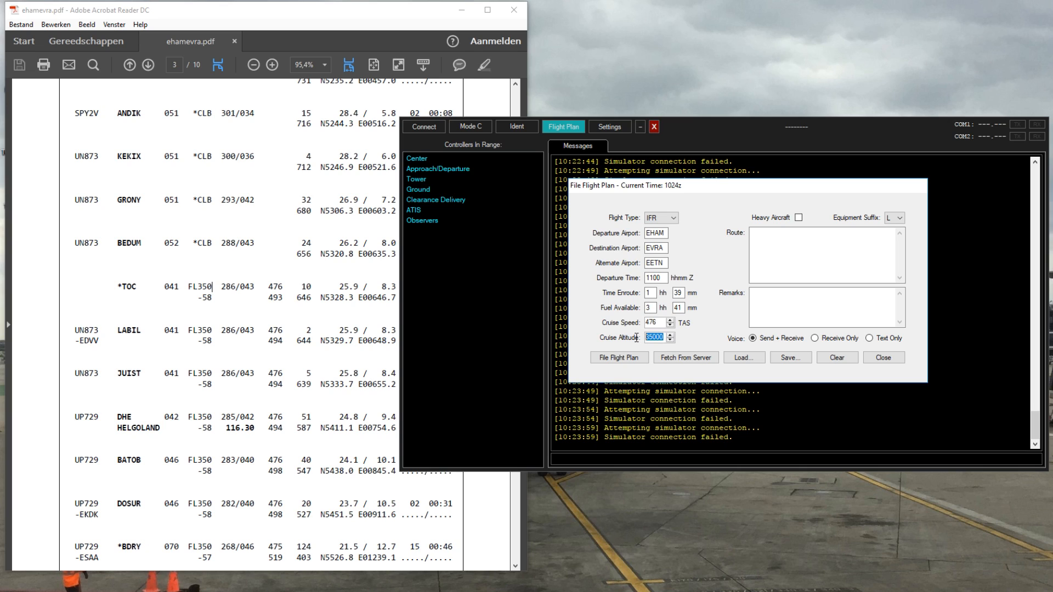
click(782, 275)
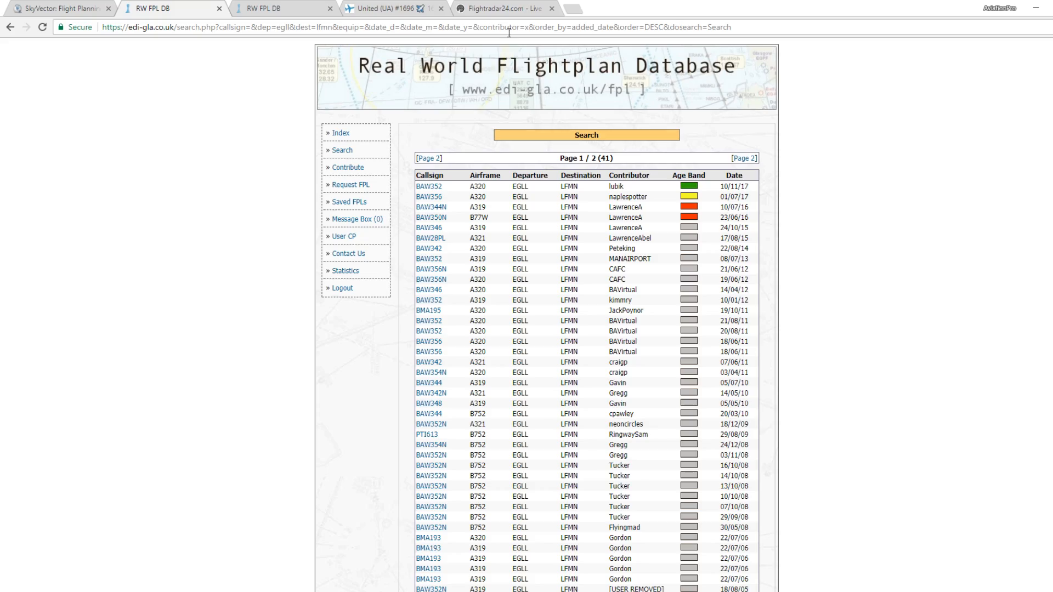
Step: Switch to Flightradar24 and examine the altitude and track of flights SK2678, W62151 and LO16 around the southern Baltic Sea
click(500, 9)
scroll(617, 218, down, 2)
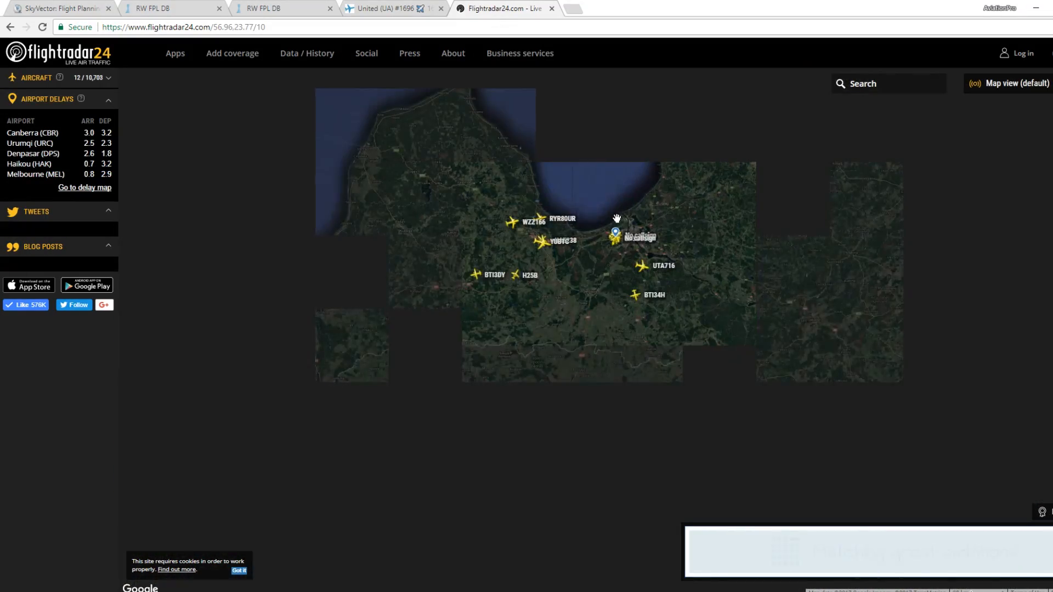
scroll(617, 218, down, 3)
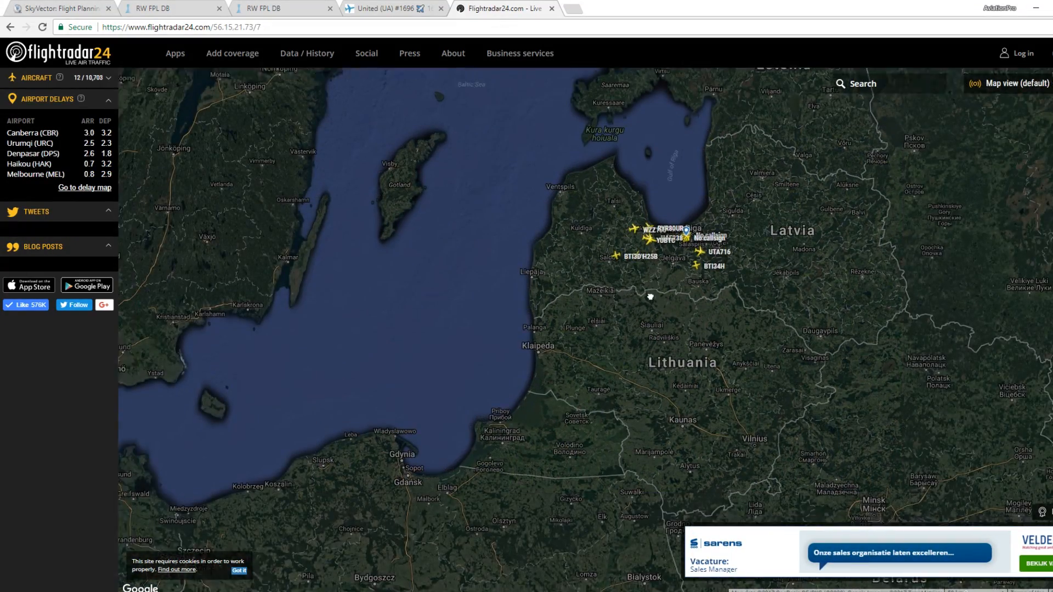
drag(638, 300, 711, 274)
scroll(619, 327, down, 1)
drag(588, 379, 654, 320)
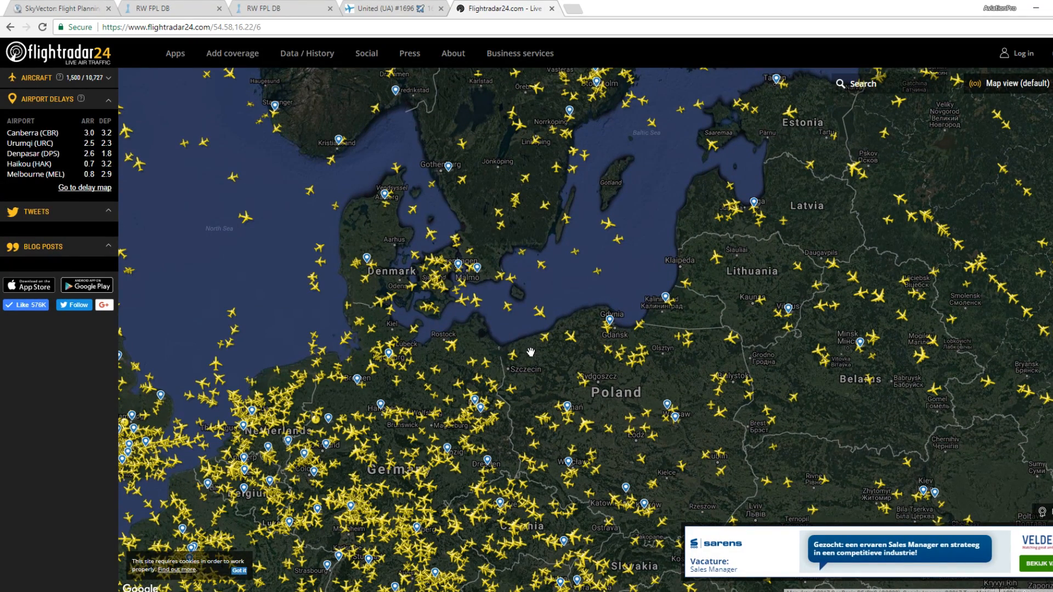
click(512, 355)
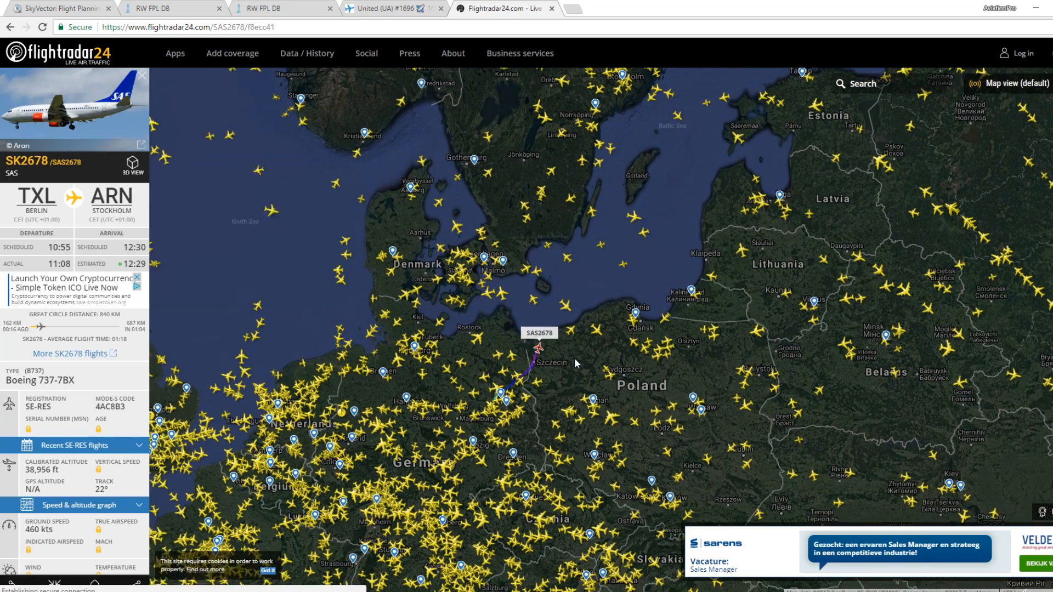
click(554, 311)
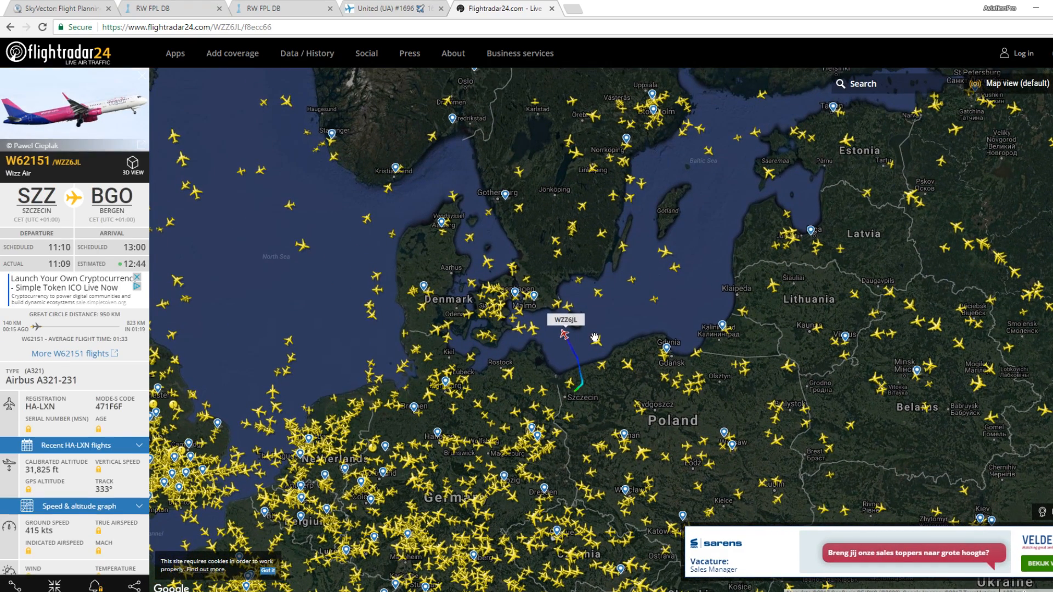
click(597, 342)
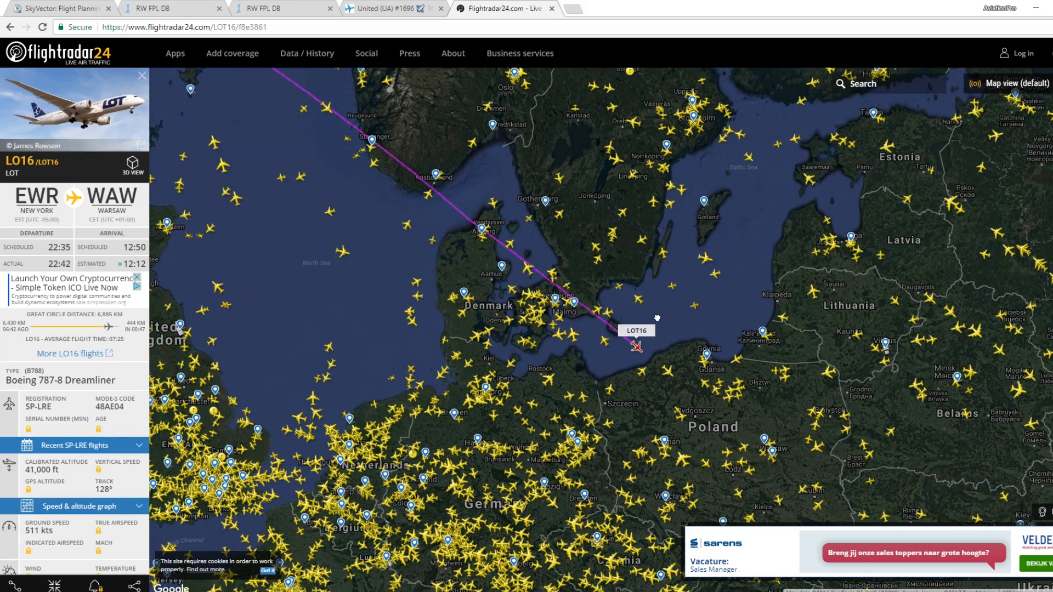
drag(658, 318, 591, 323)
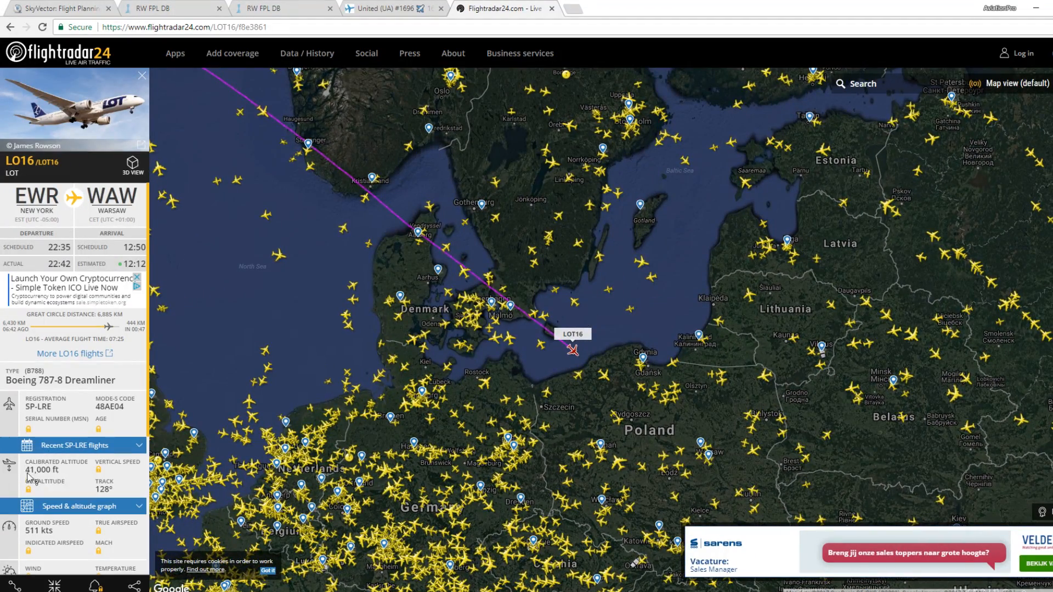
Step: Examine the altitude and track of flights OS687 and SU2033 near the Polish-Belarusian border and deselect the aircraft
drag(619, 358, 623, 381)
drag(740, 349, 574, 352)
scroll(685, 429, up, 1)
drag(673, 487, 648, 363)
click(624, 365)
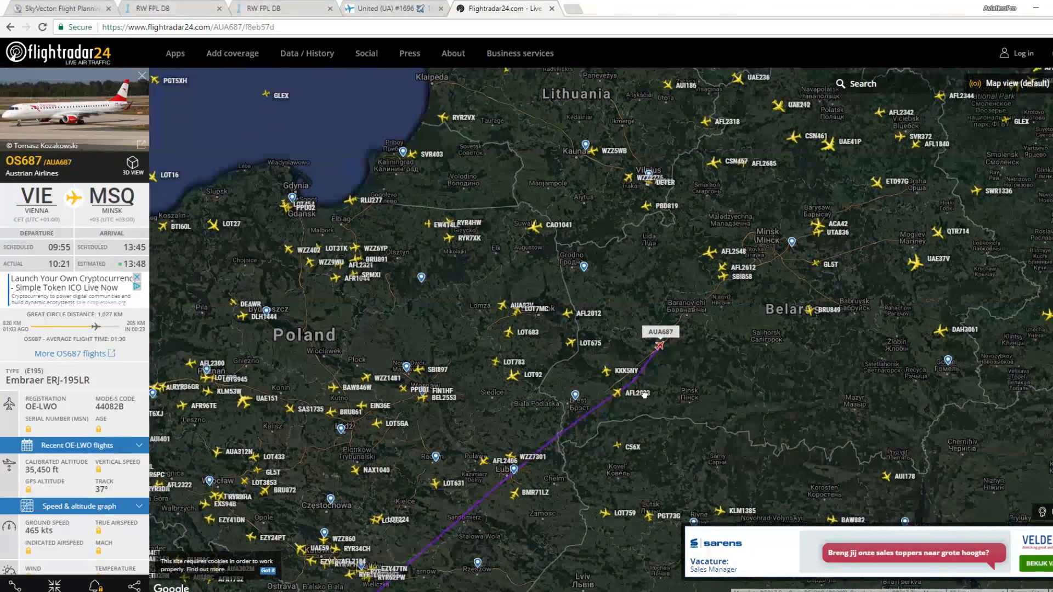
click(625, 391)
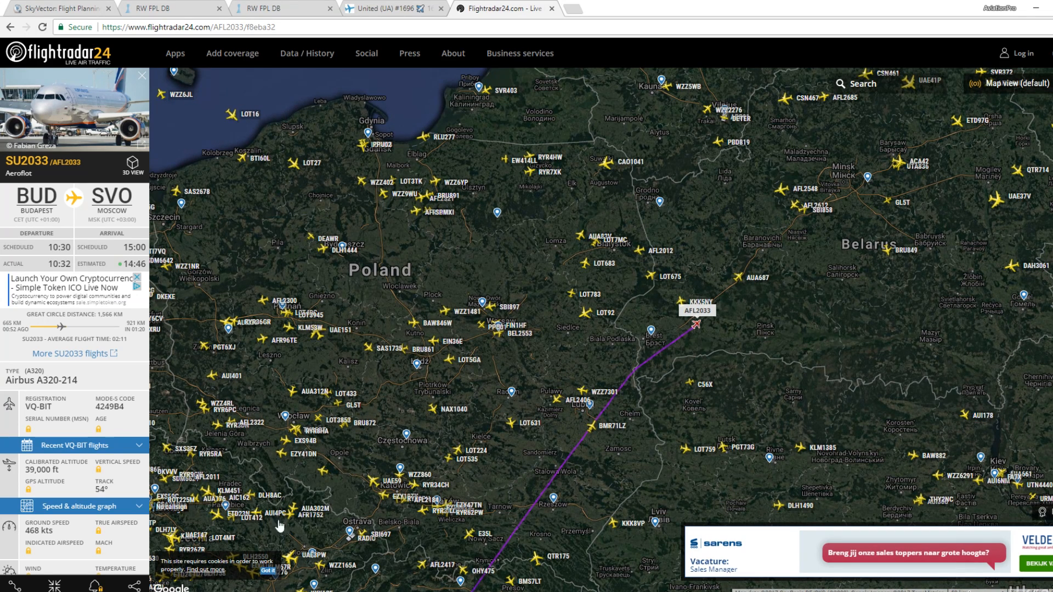
drag(229, 585, 581, 442)
scroll(525, 520, down, 1)
click(581, 442)
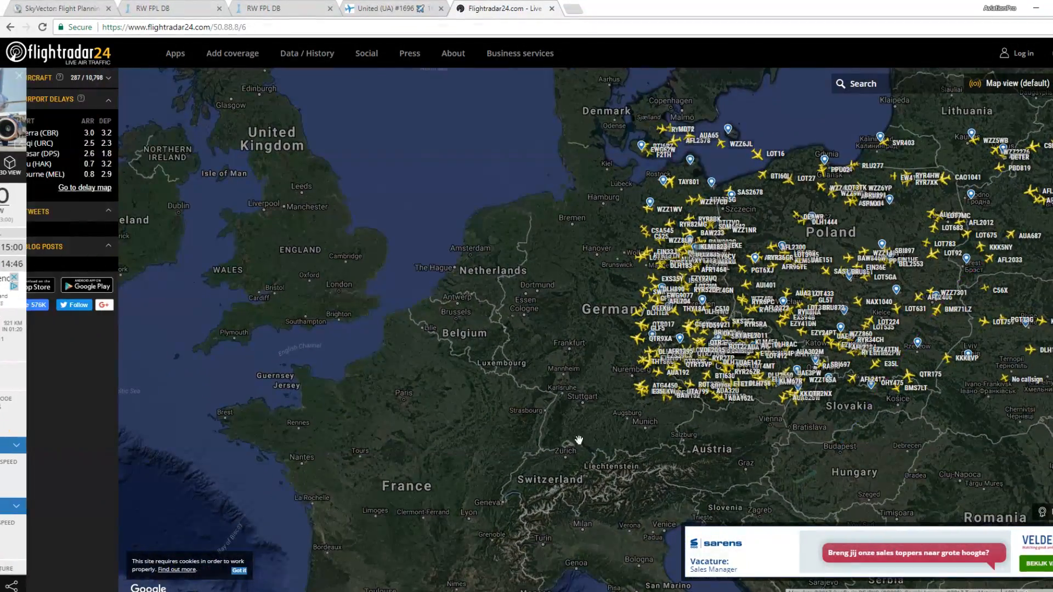
Step: Leave the flight map and check the planned flight levels along the PDF's navigation log against the form's cruise altitude
click(1036, 8)
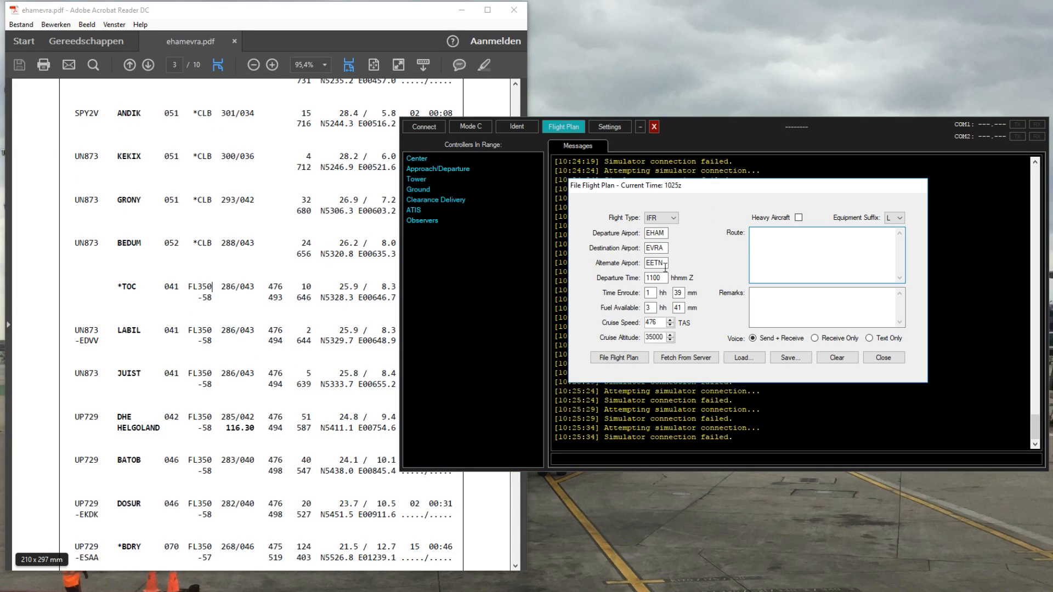
drag(663, 341, 635, 341)
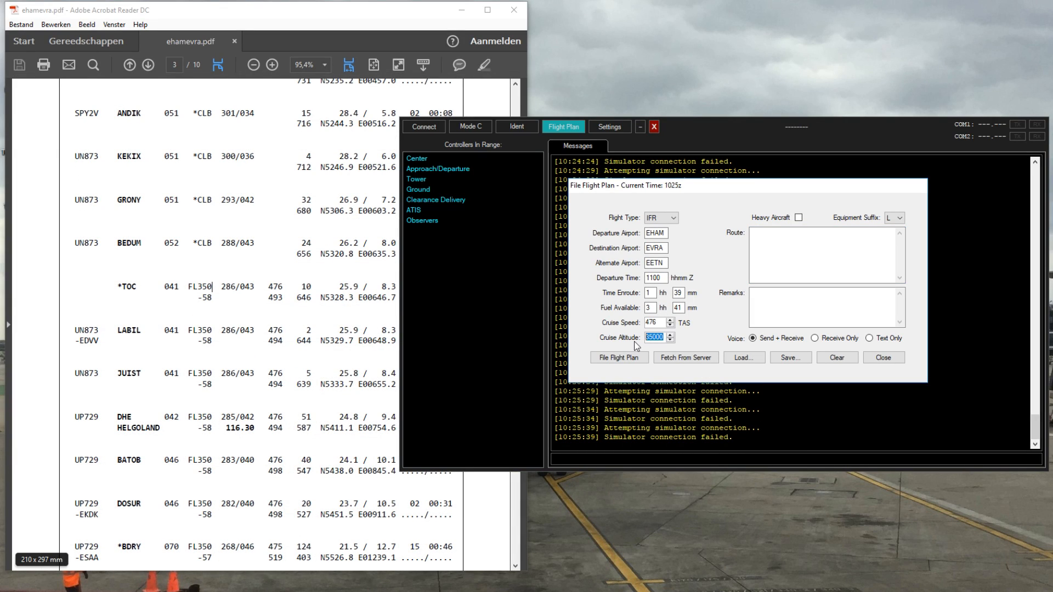
click(661, 338)
click(231, 417)
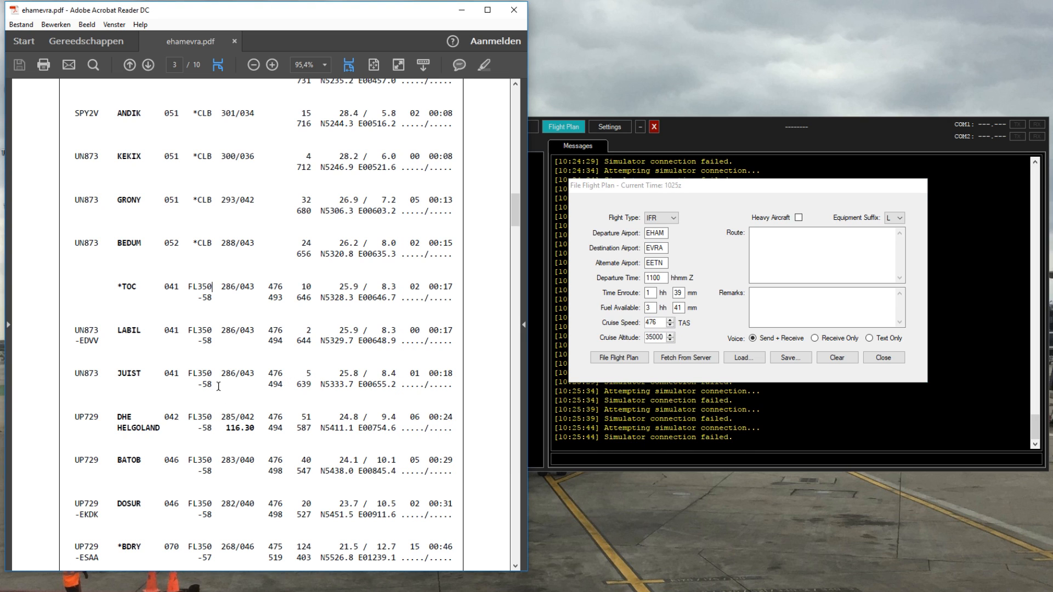
scroll(217, 465, down, 2)
scroll(217, 466, down, 6)
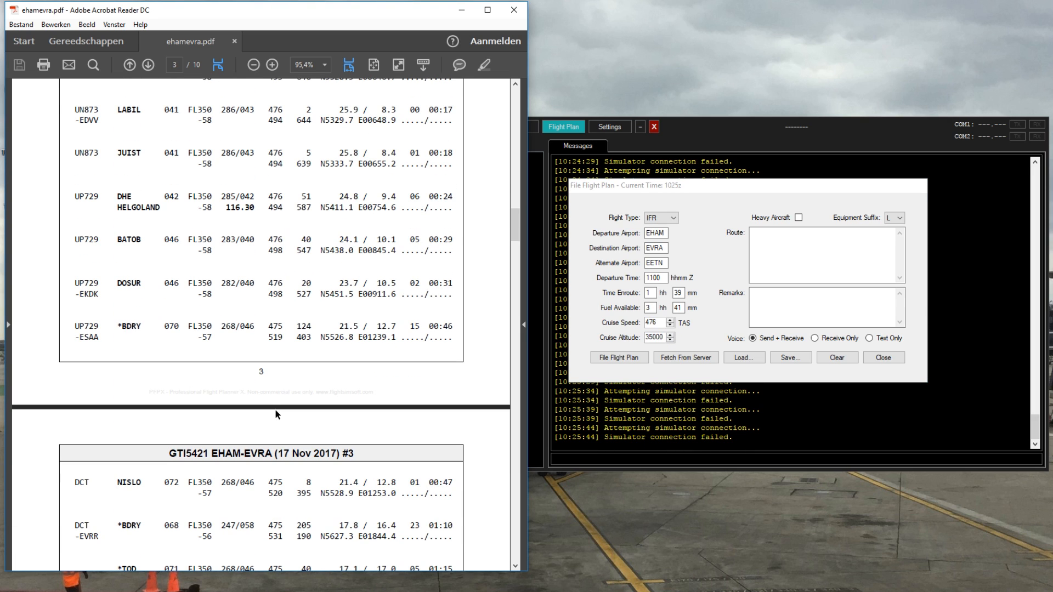
click(569, 314)
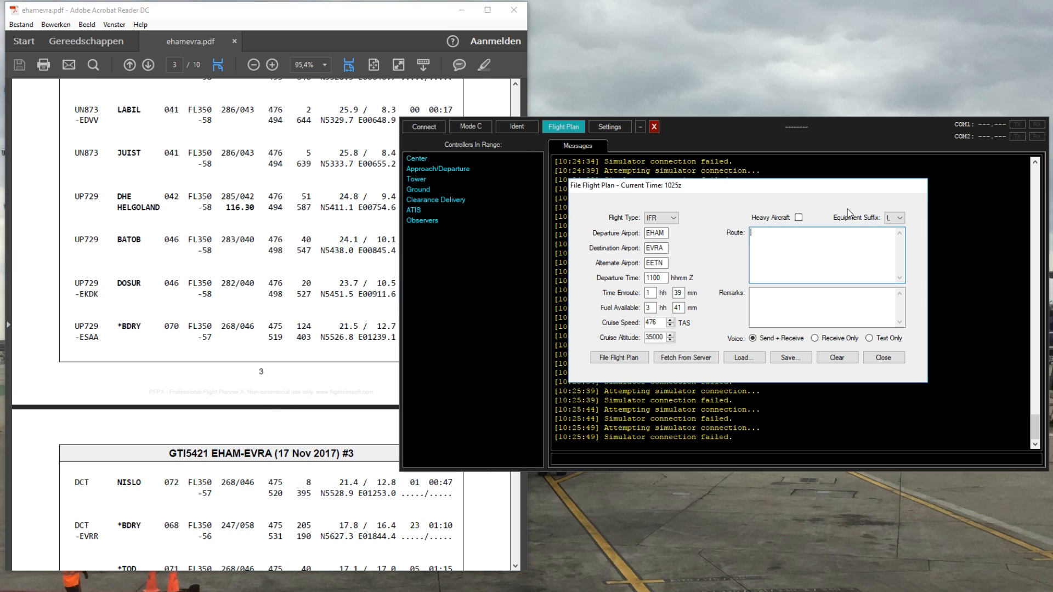
Step: Mark the flight as a heavy aircraft and choose equipment suffix L
click(798, 218)
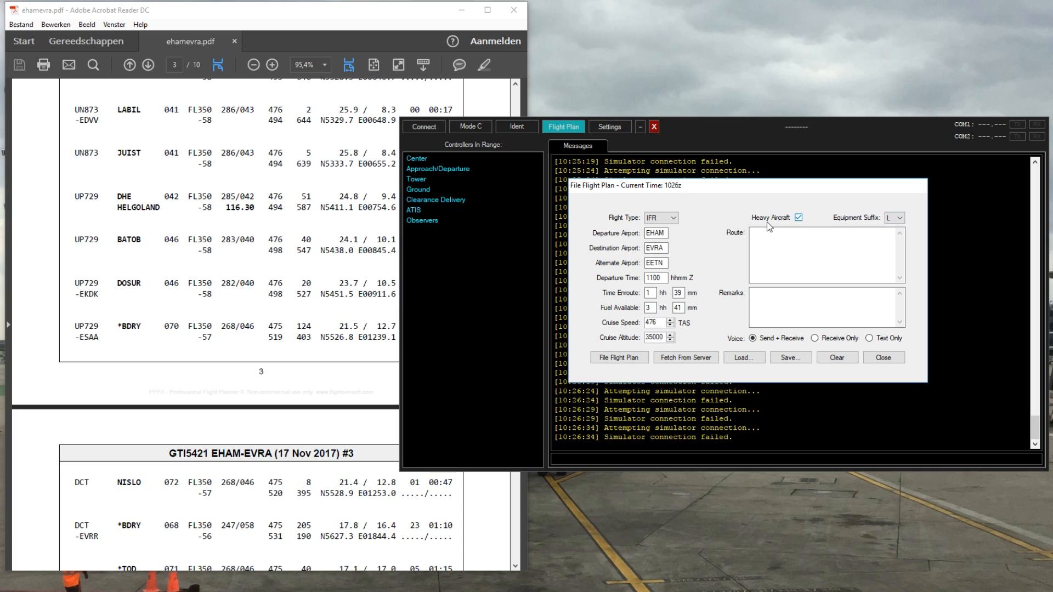
click(900, 219)
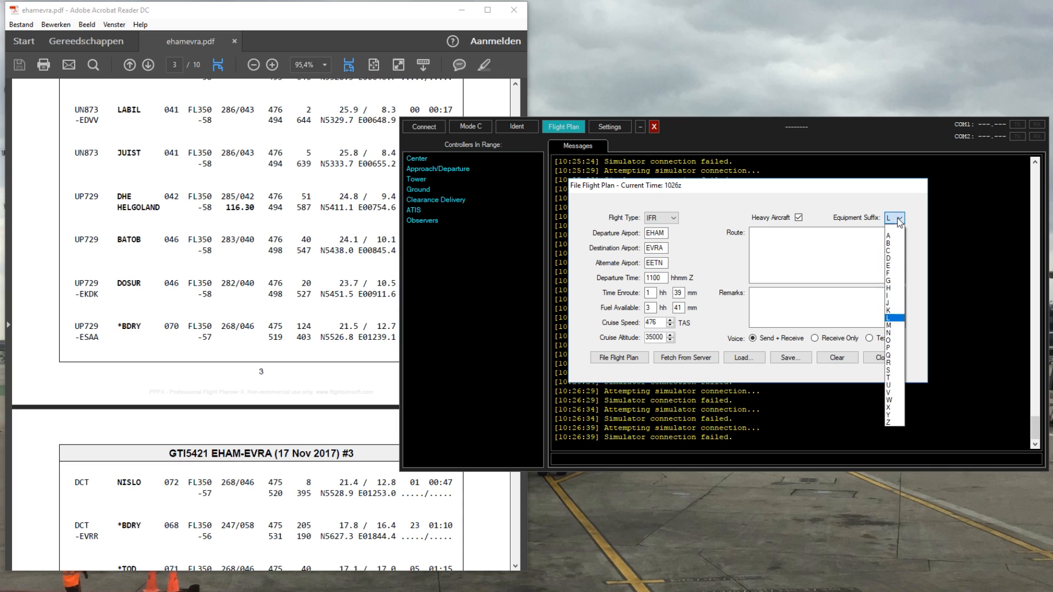
click(893, 319)
key(Tab)
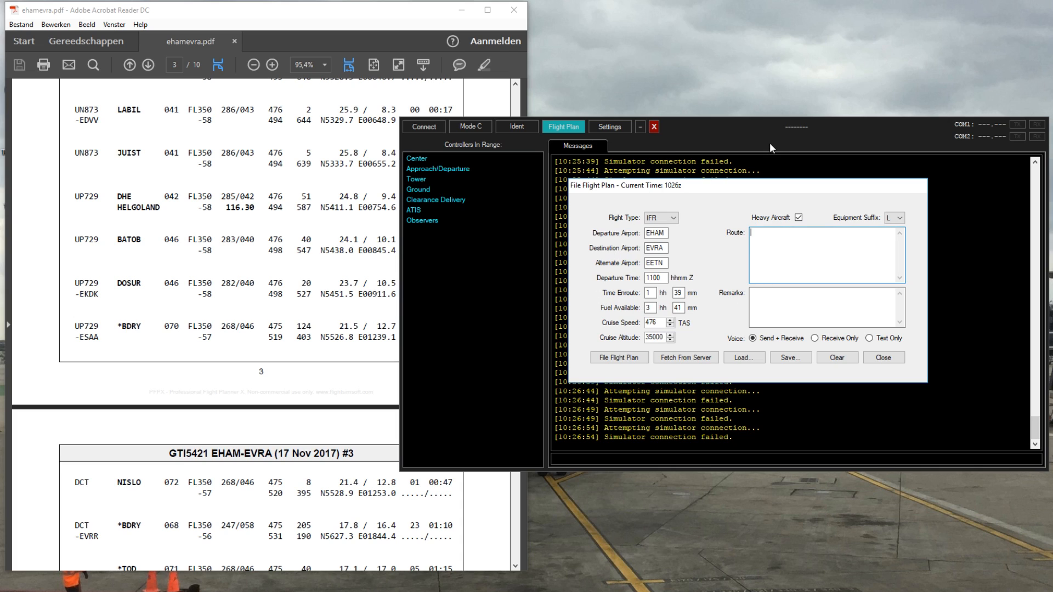
click(900, 218)
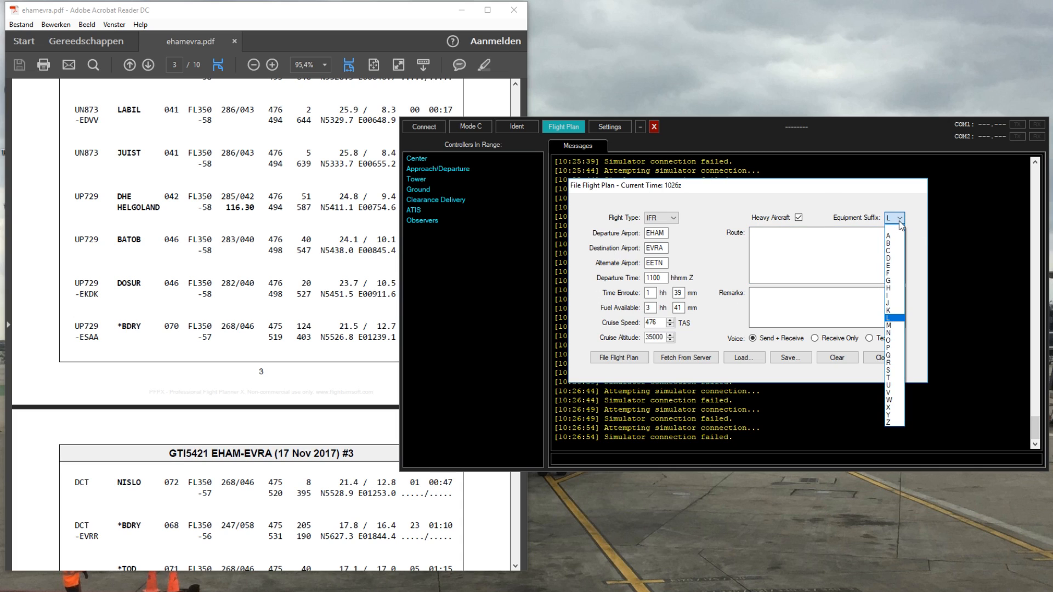
click(893, 319)
click(784, 278)
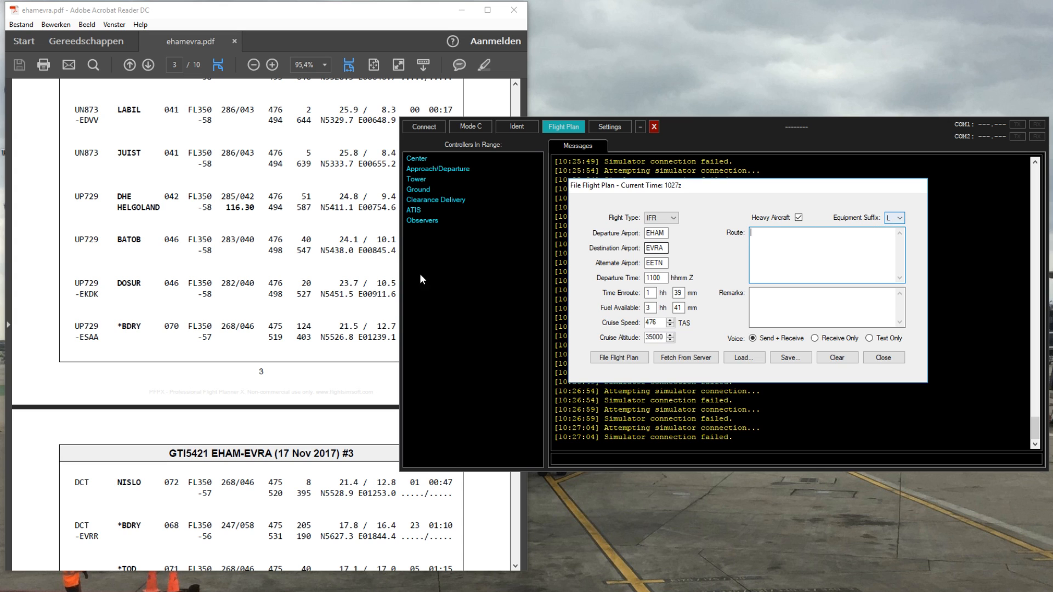
Step: Copy the route ANDIK UN873 JUIST UP729 DOSUR DCT NISLO DCT ORVIX from the PDF's ATC flight plan into the form's route
click(232, 301)
scroll(476, 310, down, 5)
drag(515, 240, 515, 336)
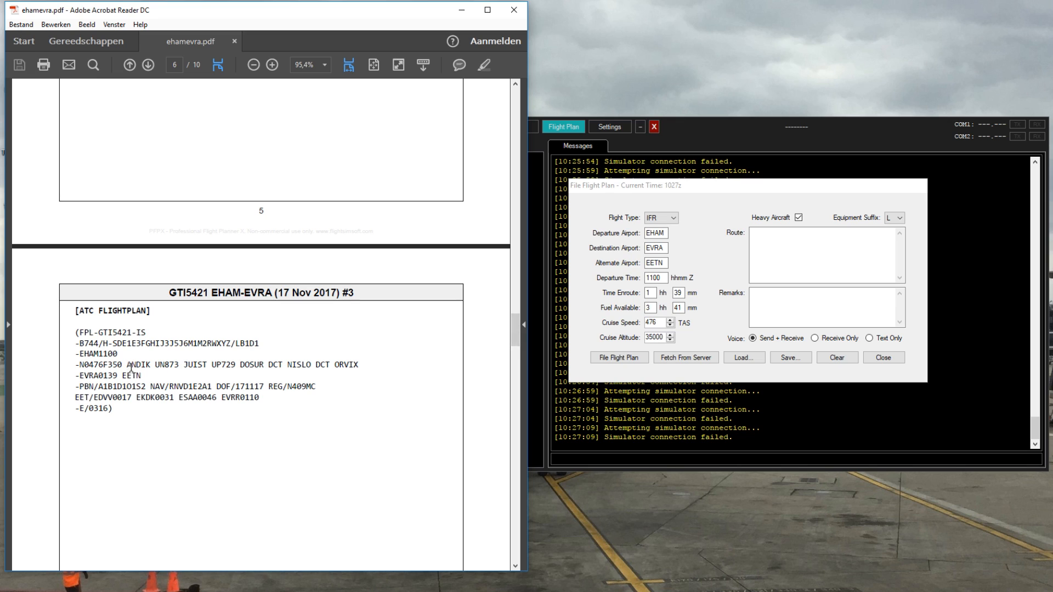
drag(128, 365, 346, 363)
key(ctrl+c)
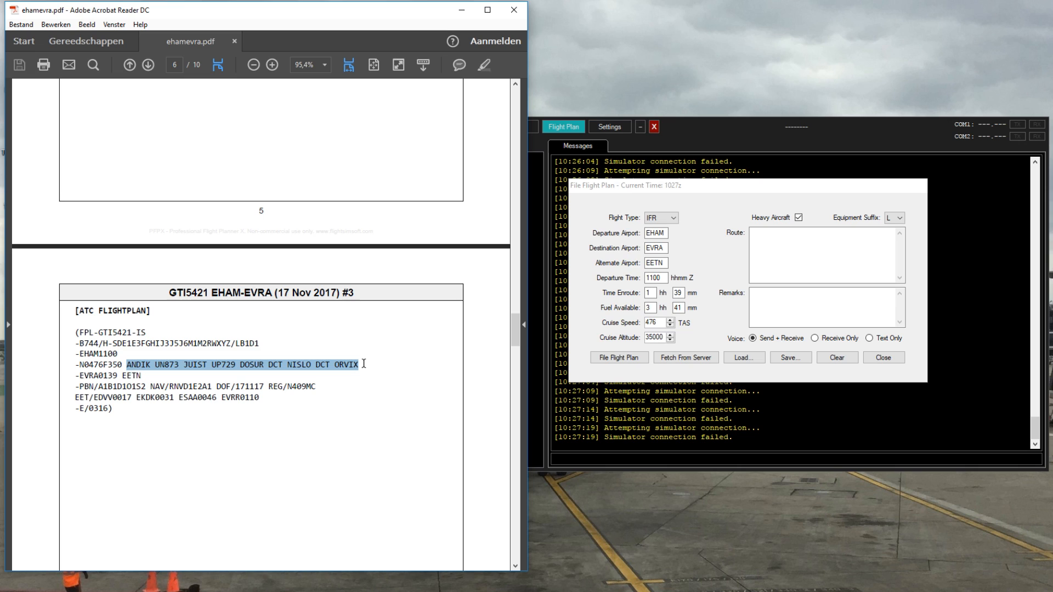
click(774, 251)
key(ctrl+v)
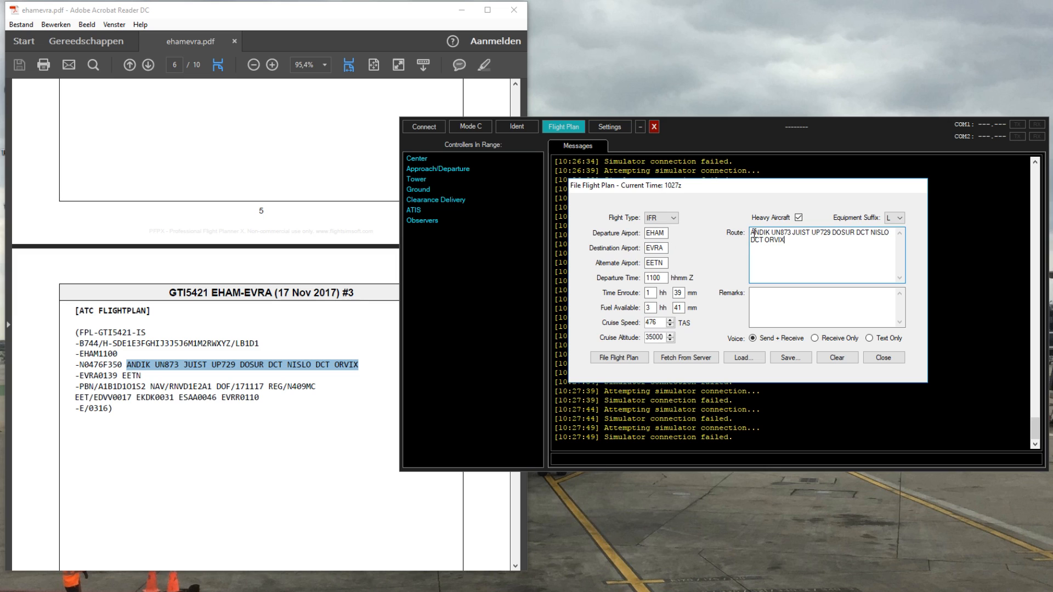
mouse_move(753, 232)
mouse_down()
mouse_move(779, 242)
mouse_move(767, 242)
mouse_up()
Step: Enter "/RMK CALLSIGN GIANT" as the flight plan's remarks
click(766, 301)
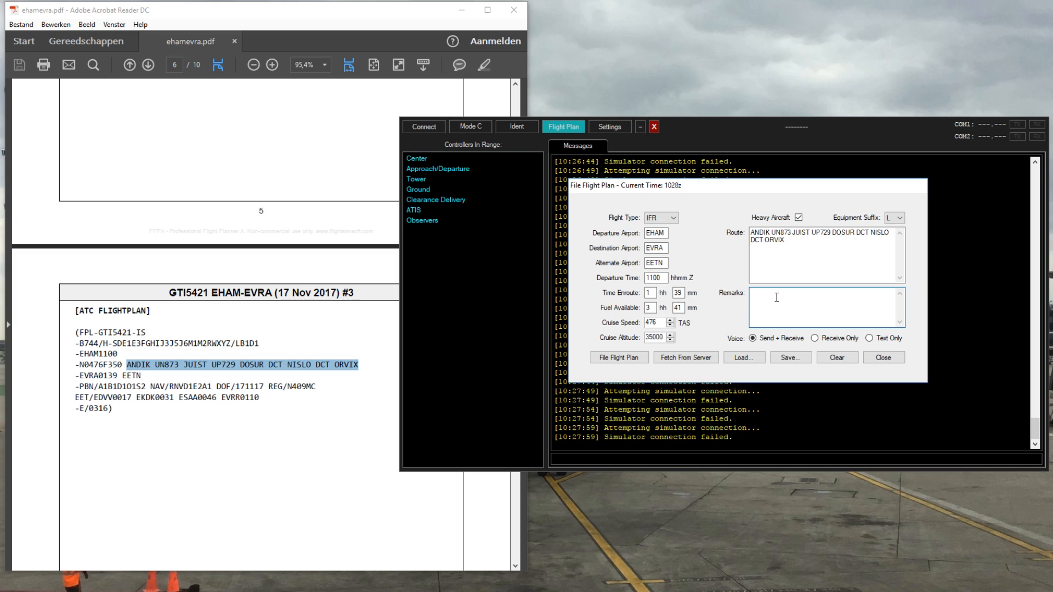
text(/r)
text(RMK )
text(CALLSIG)
text(N GIANT)
Step: Replace the remarks with the complete ATC flight plan text copied from the PDF and review it
drag(80, 332, 116, 410)
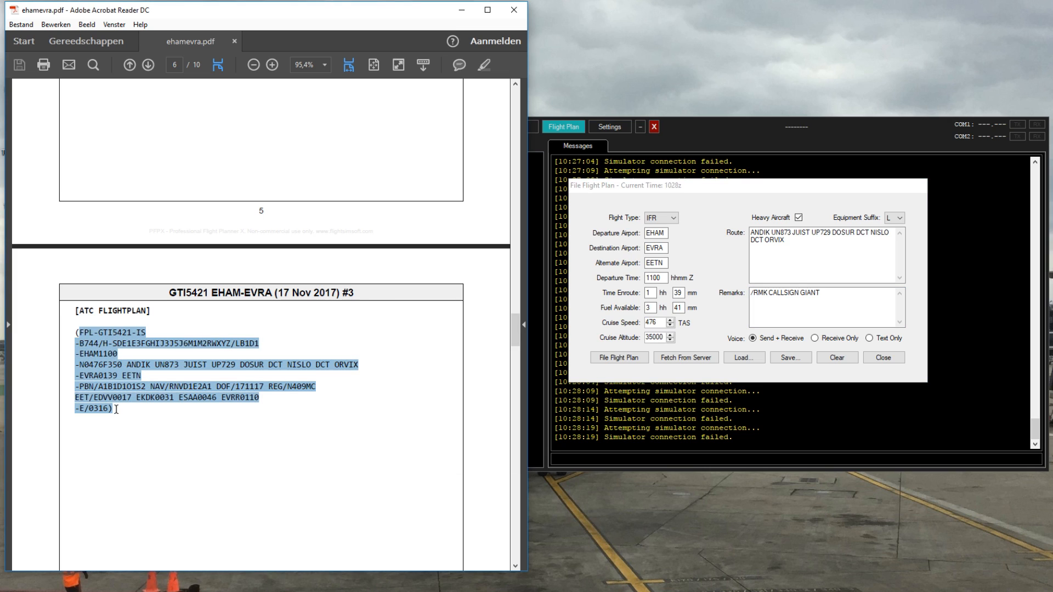
key(ctrl+c)
click(771, 300)
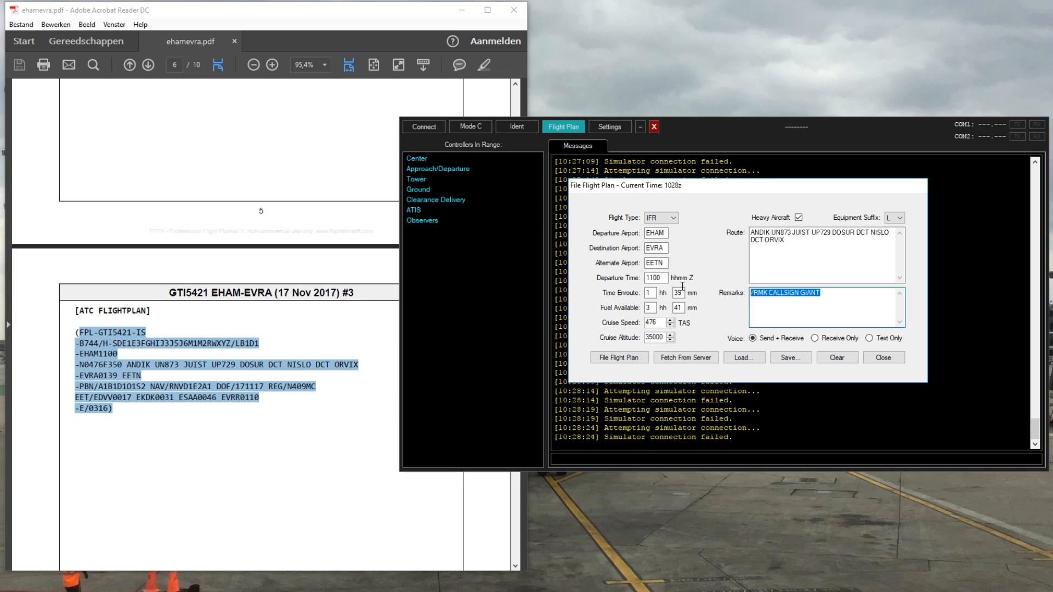
key(ctrl+v)
scroll(901, 322, up, 2)
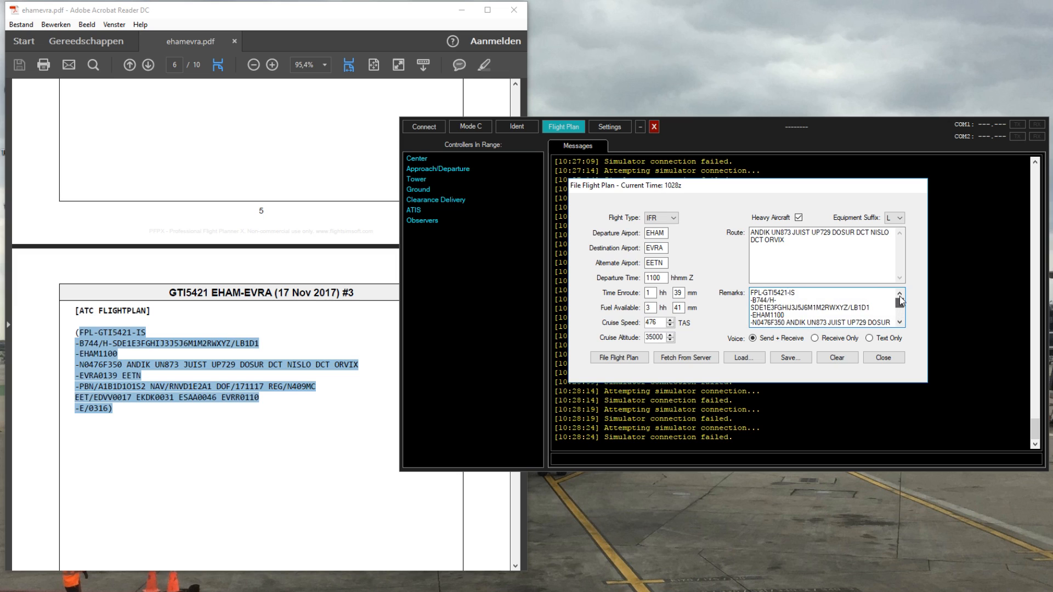
scroll(902, 303, down, 2)
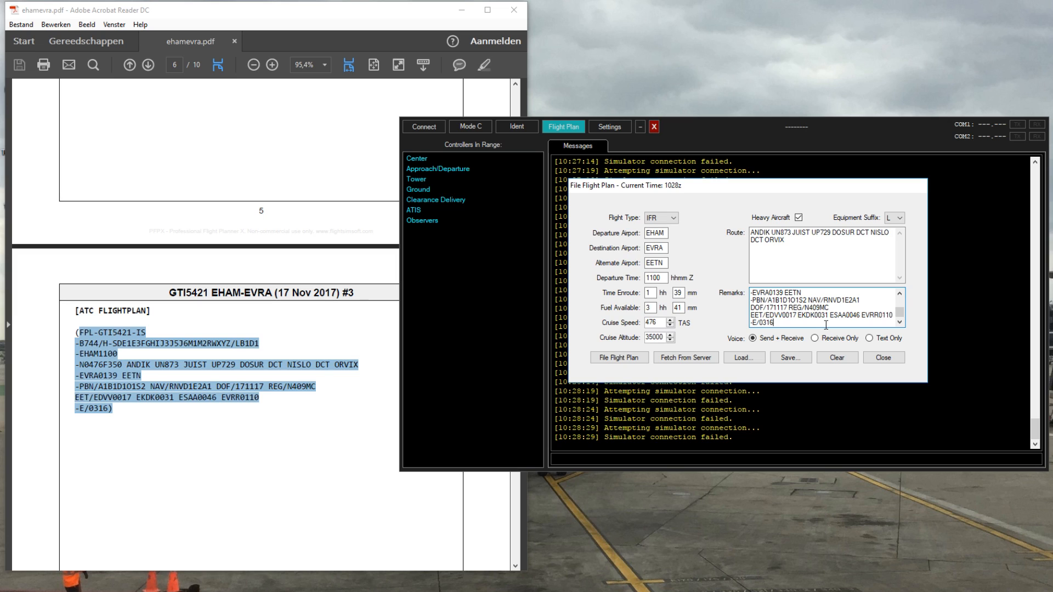
Step: Replace the remarks text with "/RMK NEW TO VATSIM"
drag(802, 323, 731, 280)
text(/)
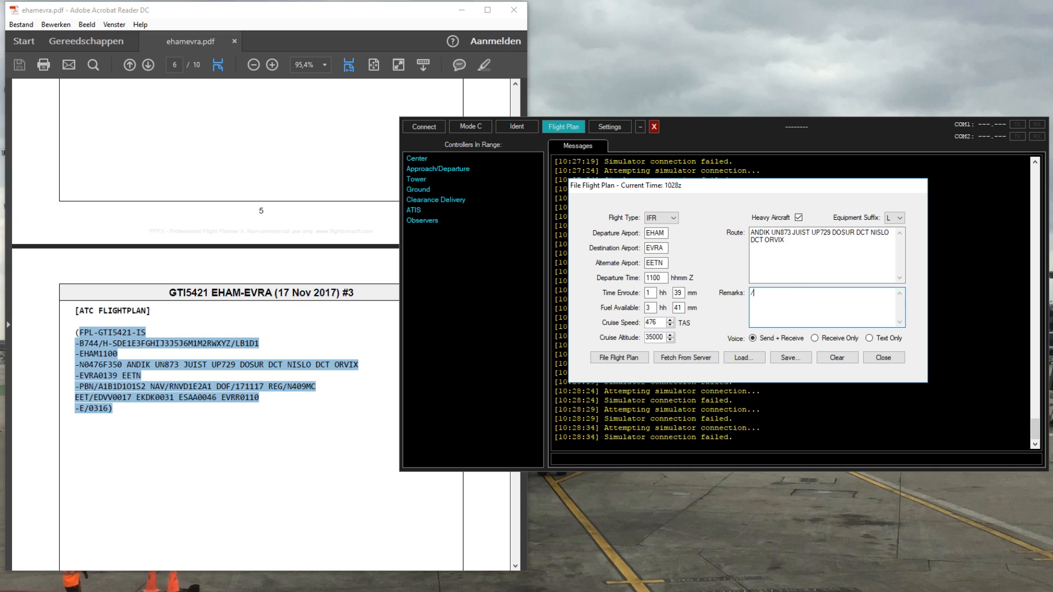
text(RMK NEW TO VTTSIM)
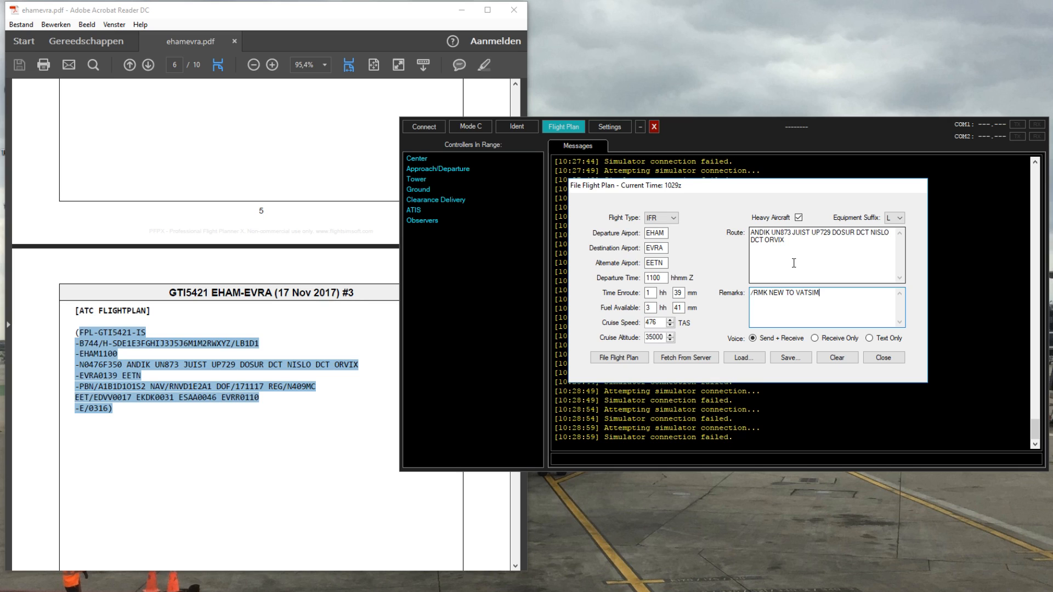
drag(863, 304, 735, 298)
click(821, 307)
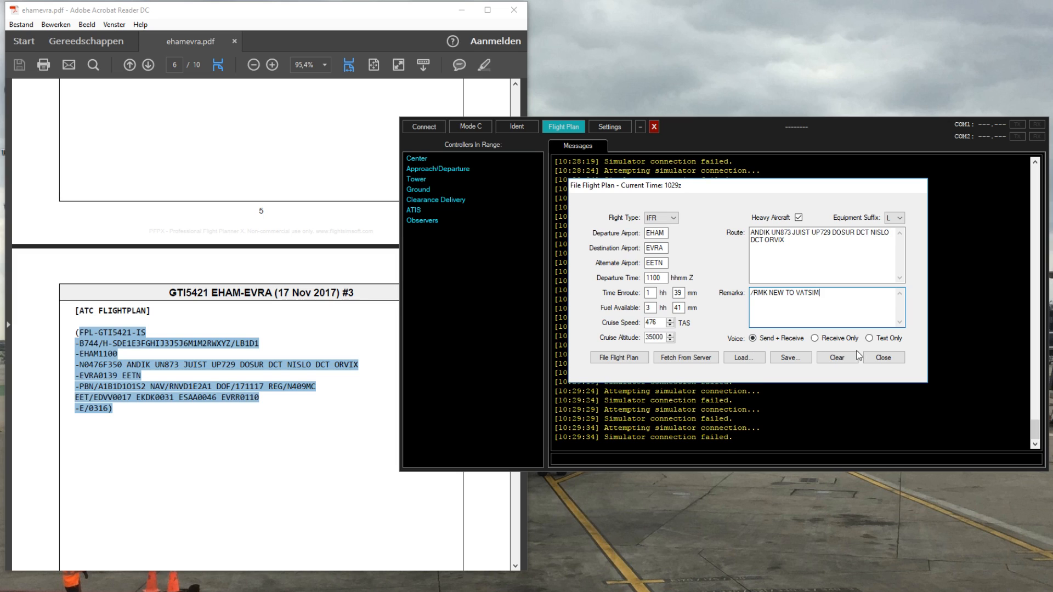
Step: Try the Receive Only and Text Only voice options and return to Send + Receive
click(816, 338)
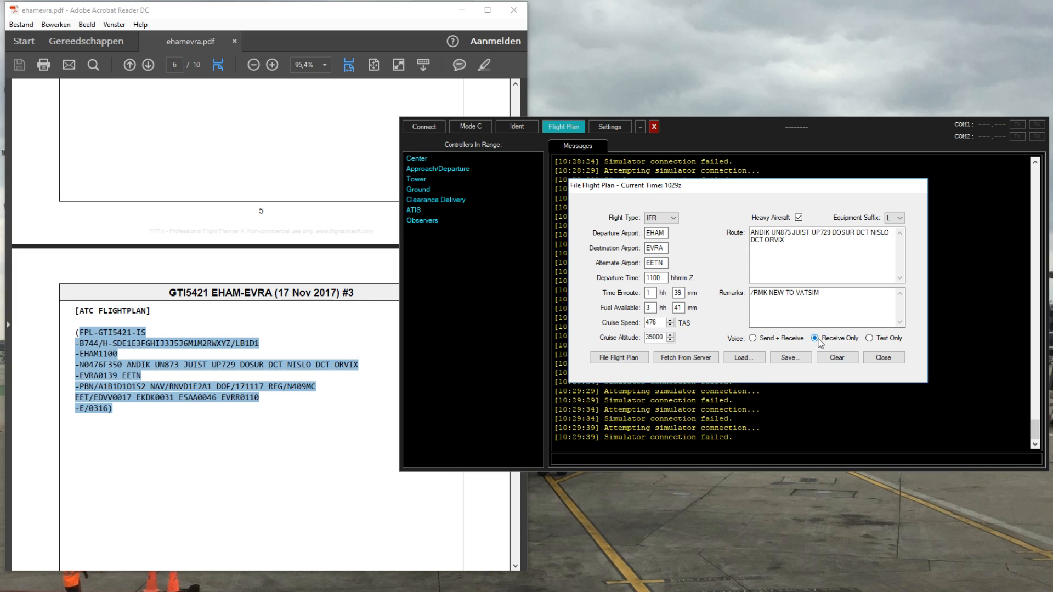
click(870, 340)
drag(843, 306, 749, 287)
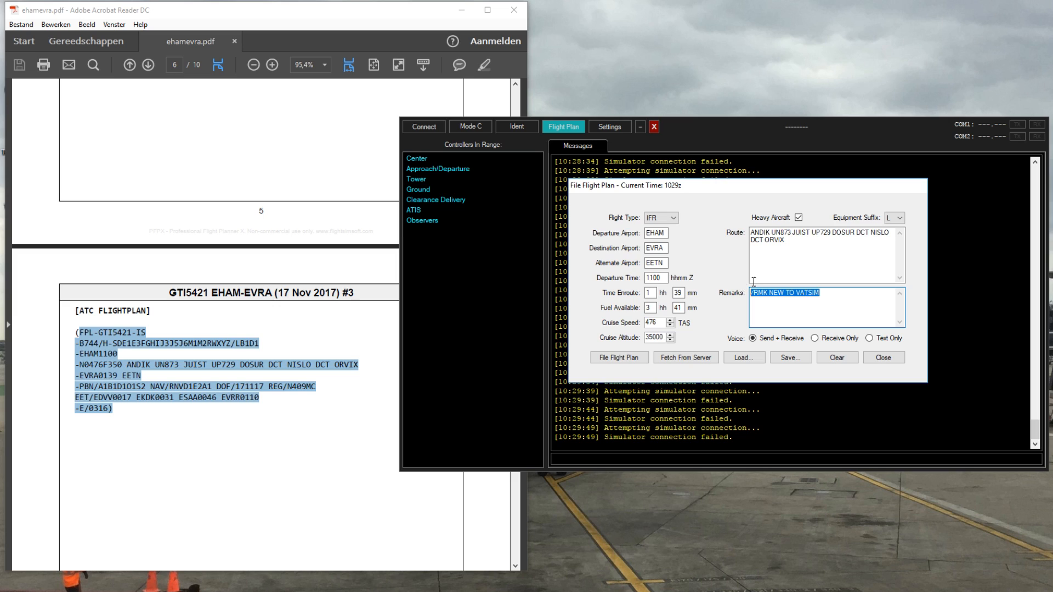
click(782, 340)
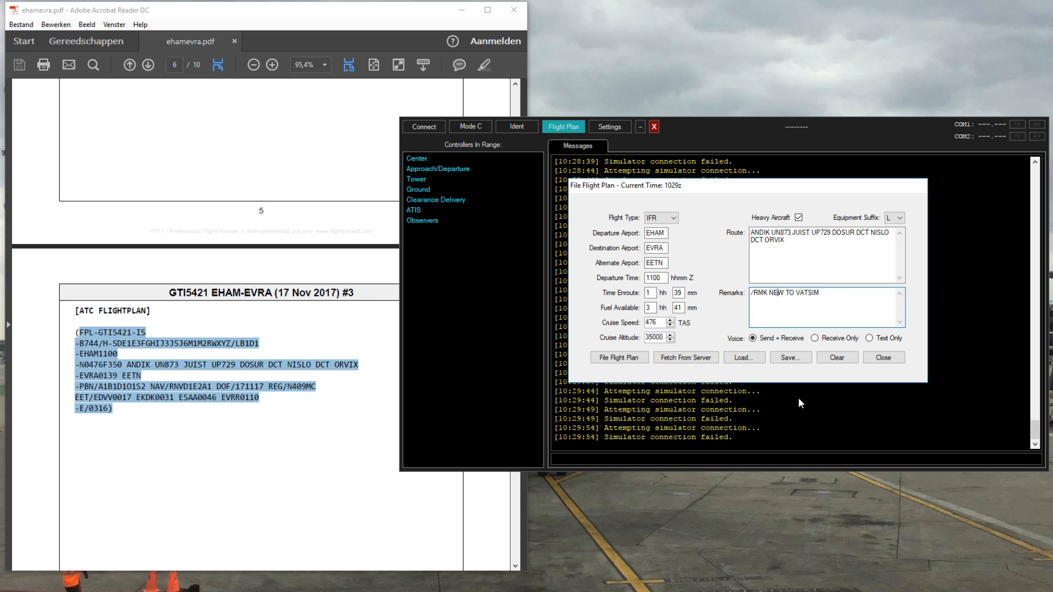